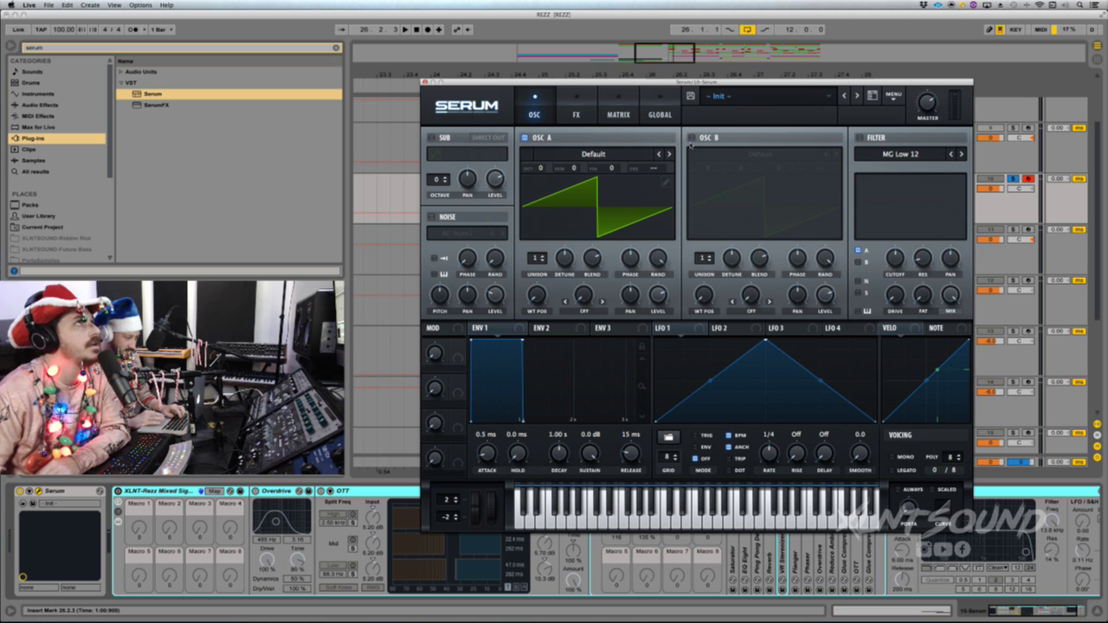
- Raise oscillator A one octave with 4 unison voices, and enable oscillator B with 8 unison voices and lower detune
left_click(690, 137)
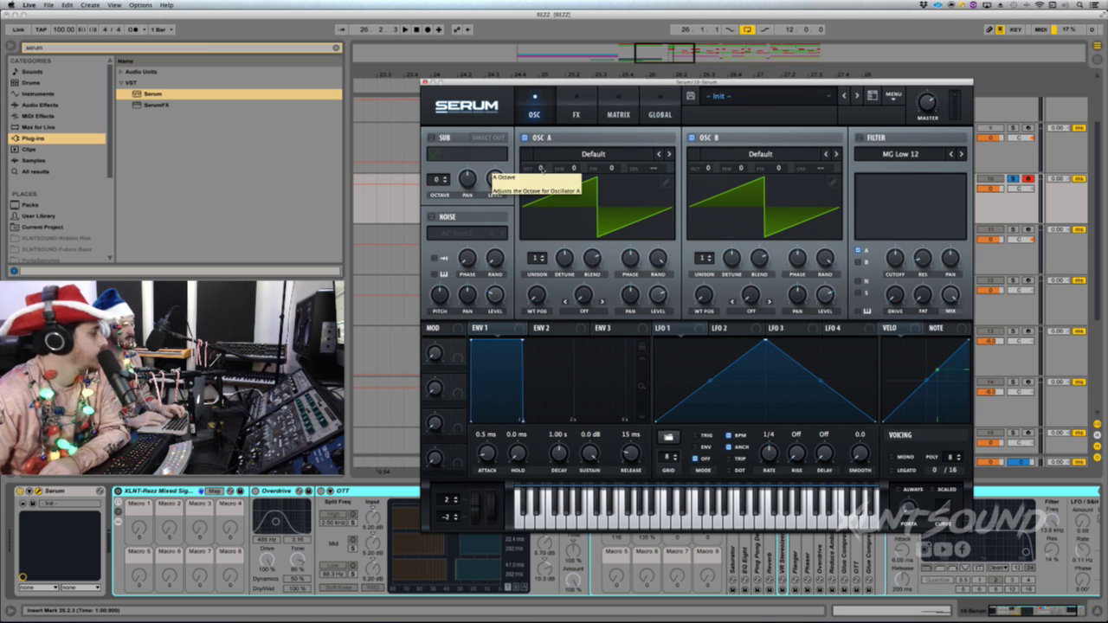
left_click_drag(542, 169, 546, 158)
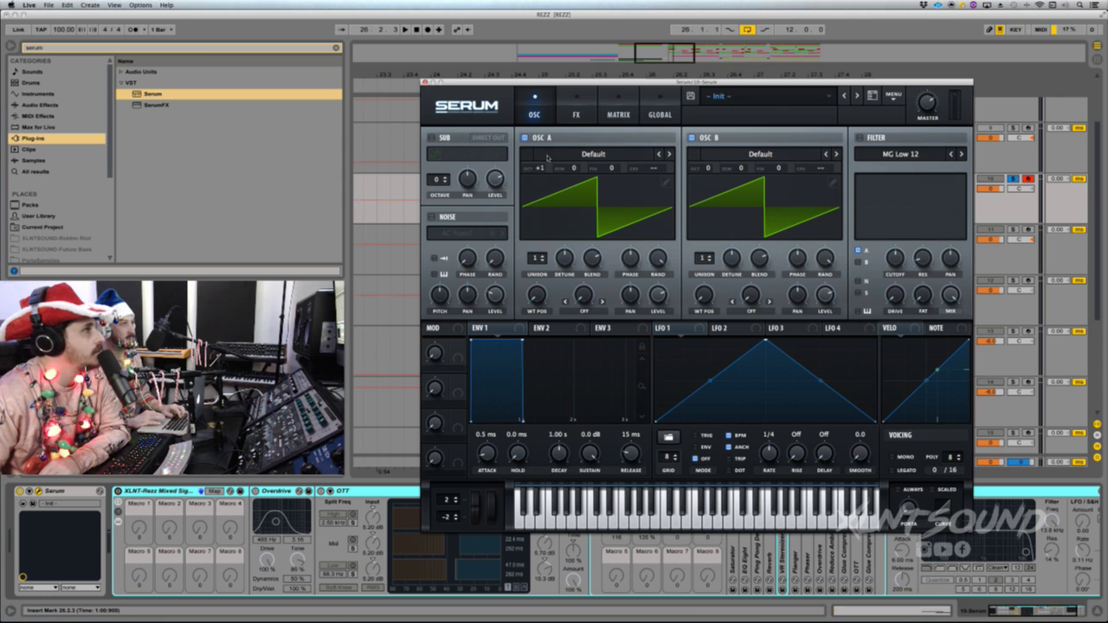
left_click(537, 257)
left_click_drag(537, 257, 565, 269)
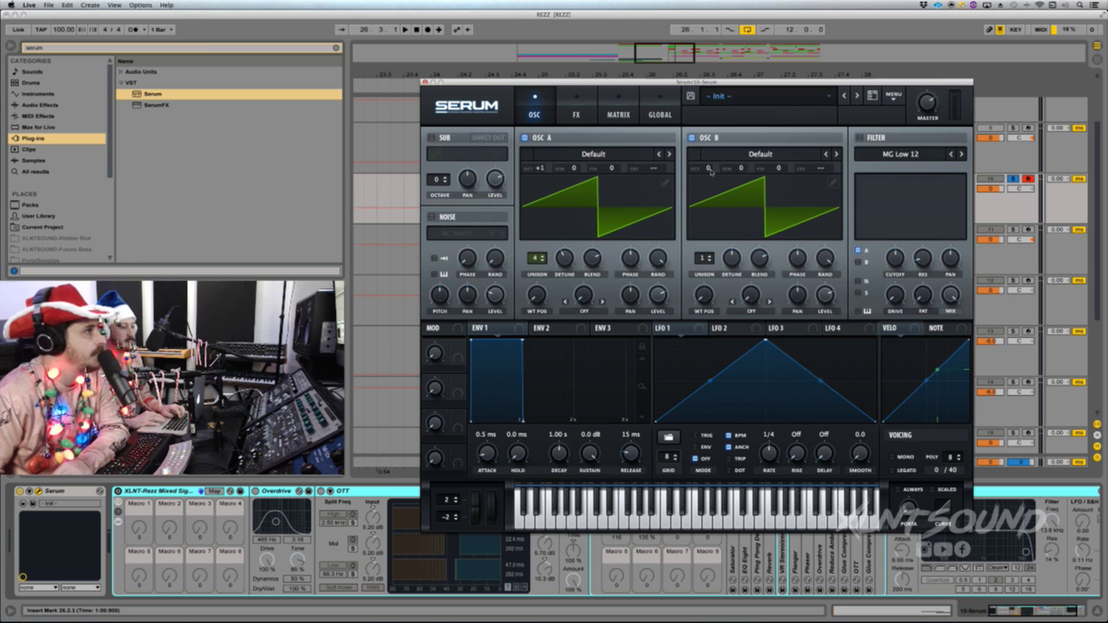
left_click_drag(704, 258, 706, 188)
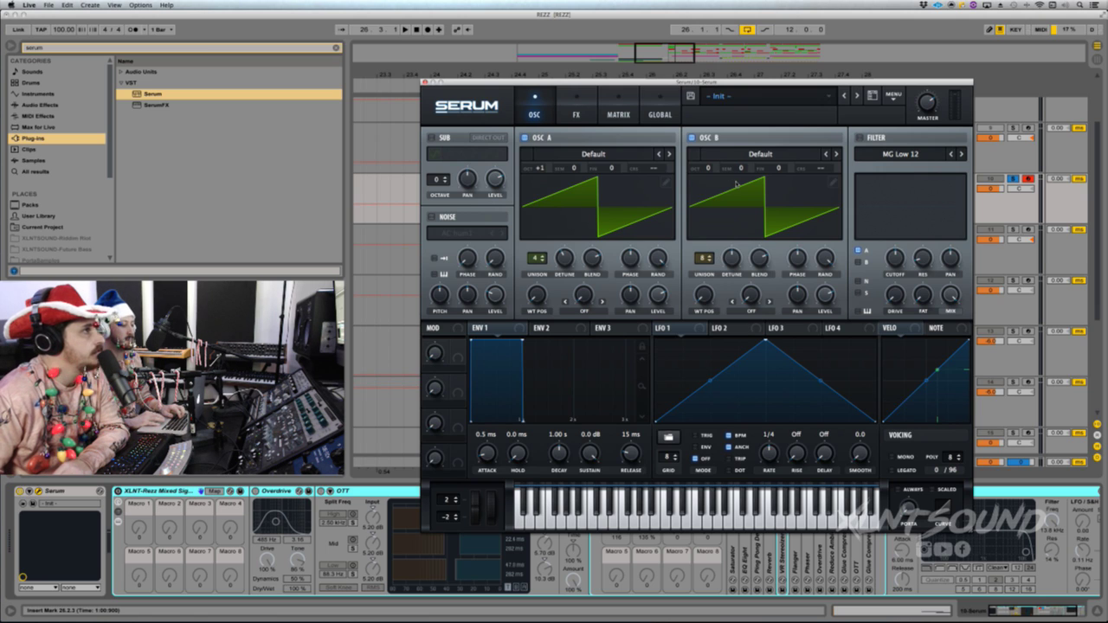
left_click_drag(729, 253, 731, 275)
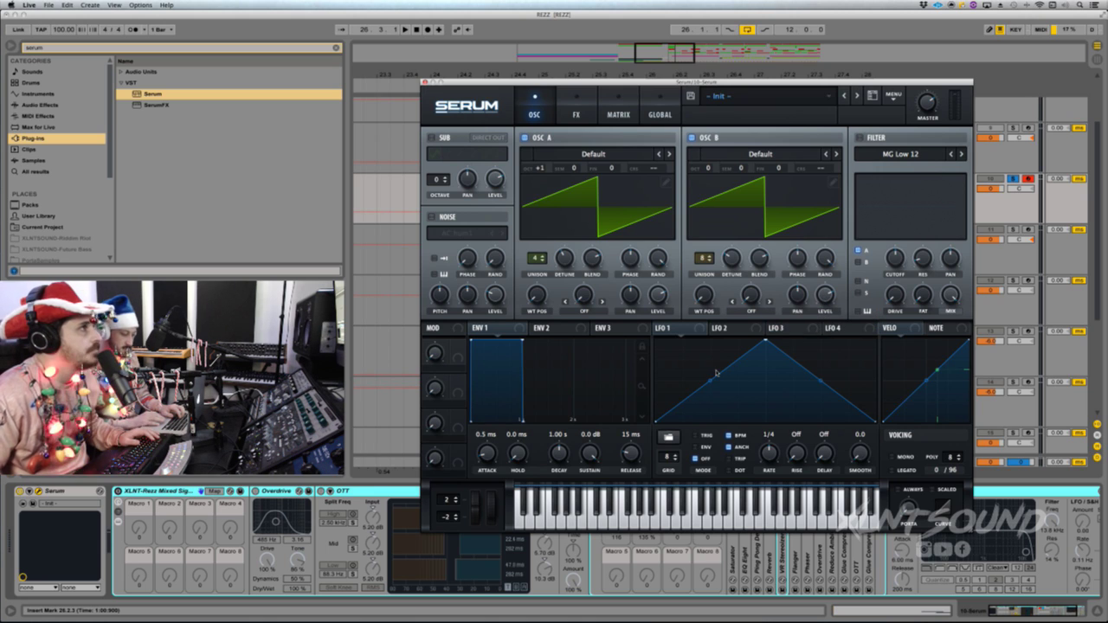
- Add a Diode 2 distortion with adjusted drive and a 69% mix, and audition the Serum track soloed and unsoloed
left_click(586, 108)
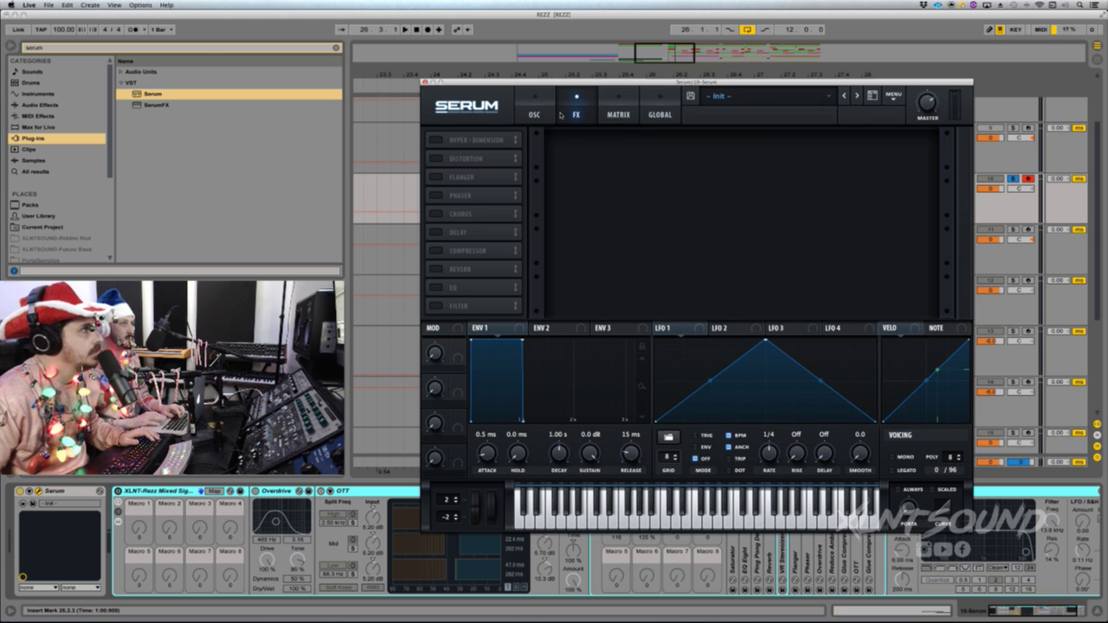
left_click(437, 159)
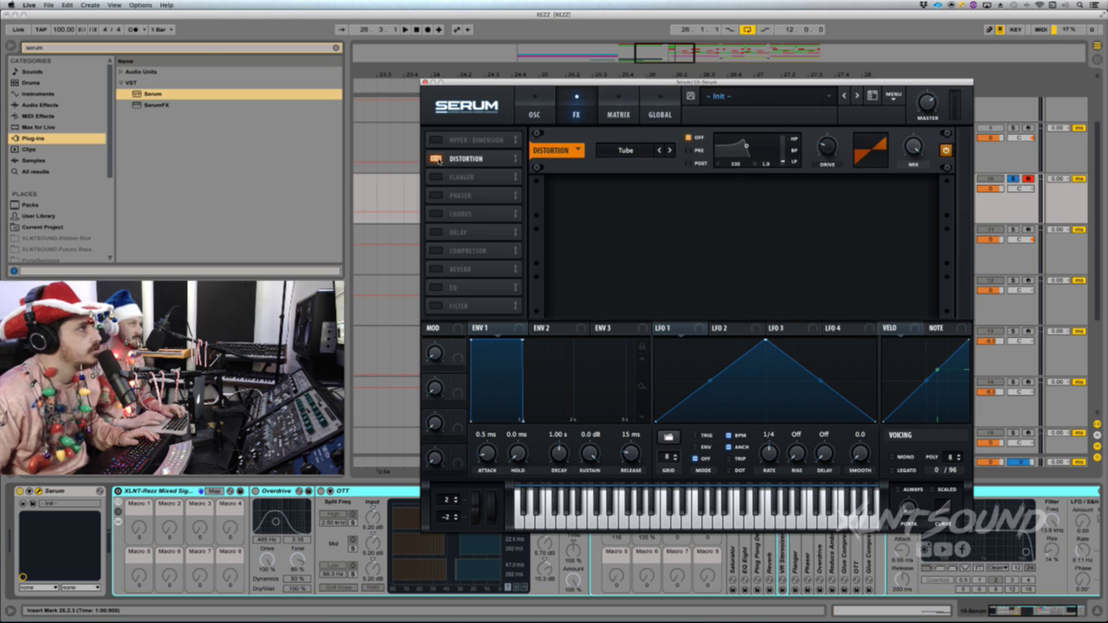
left_click(656, 152)
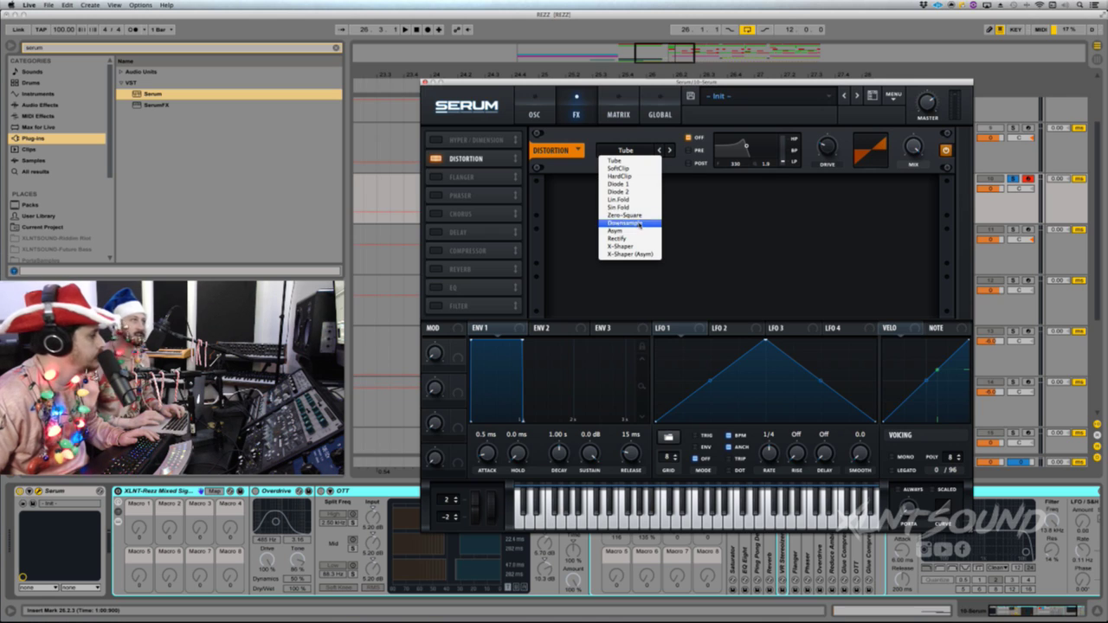
left_click(636, 192)
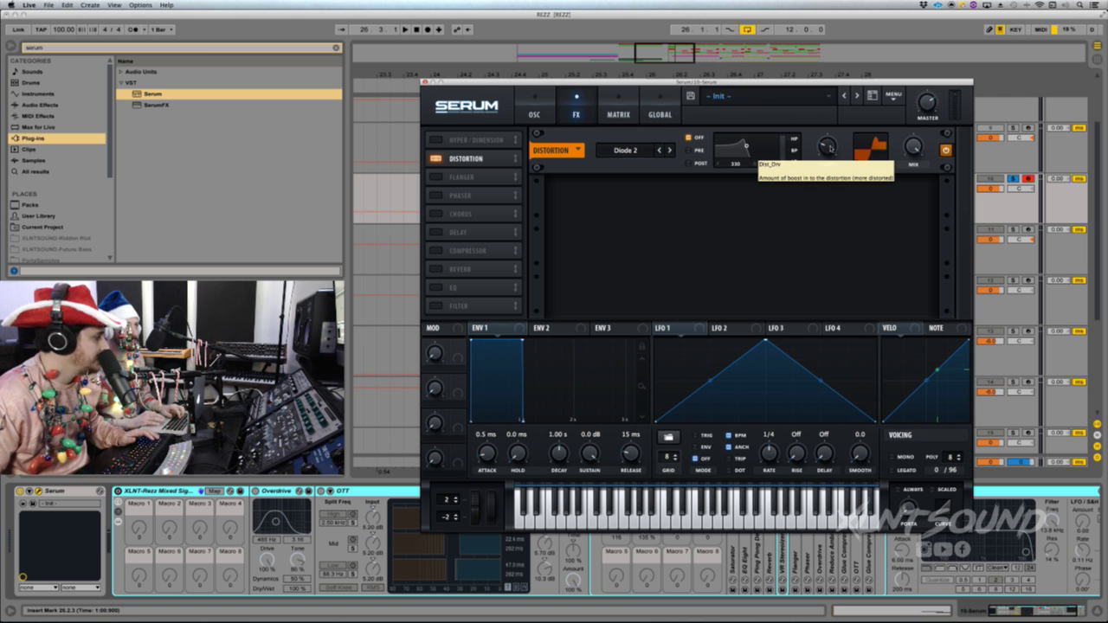
left_click_drag(829, 148, 846, 155)
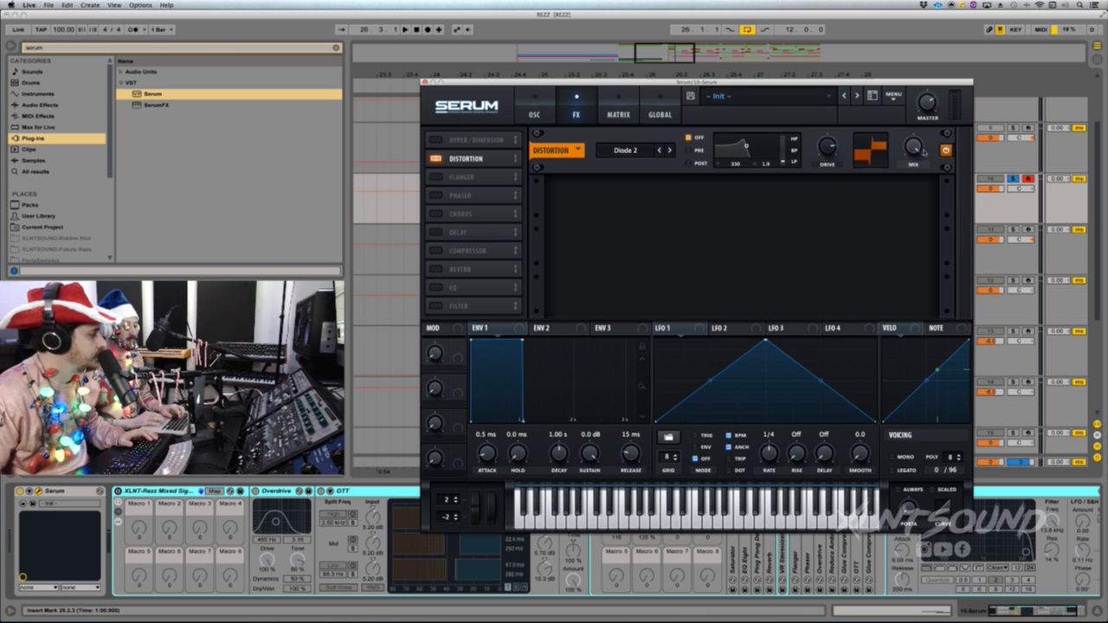
left_click_drag(920, 150, 921, 181)
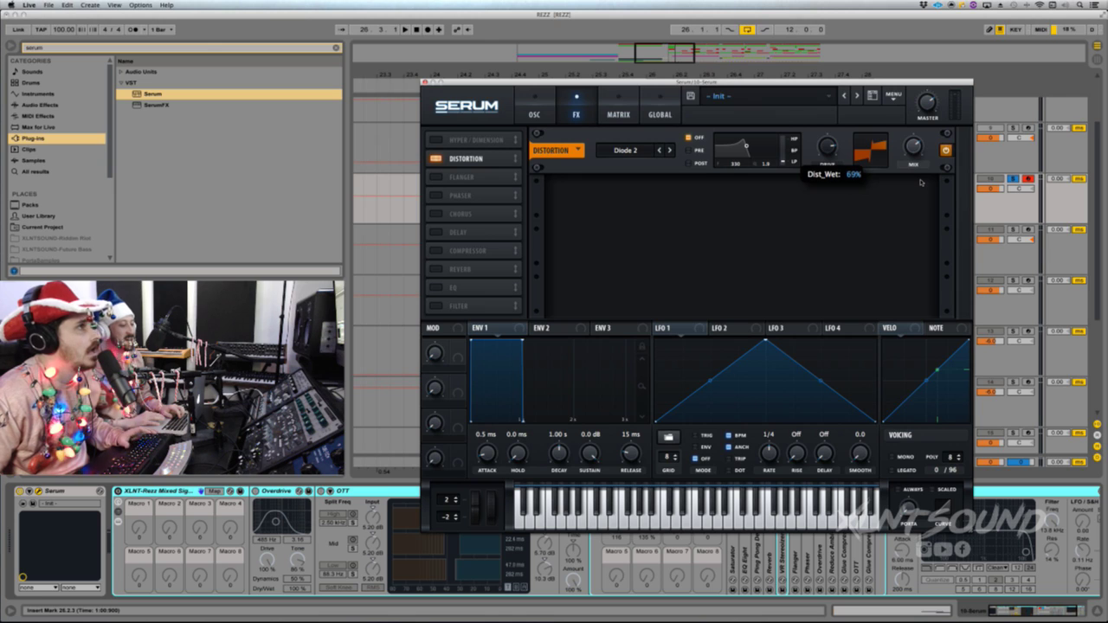
key("space")
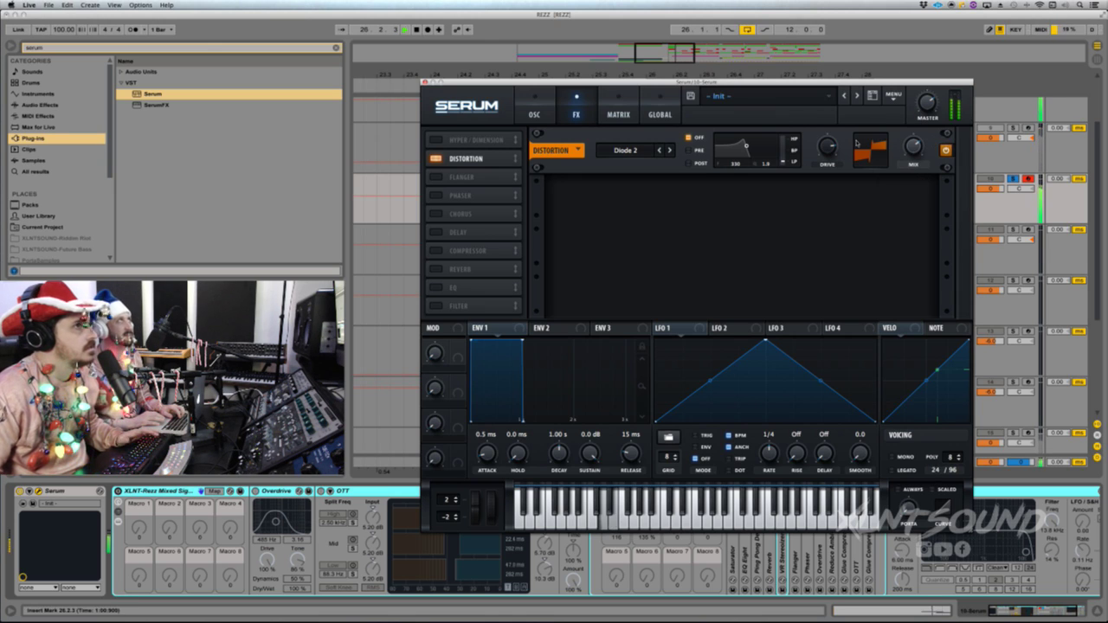
left_click(1012, 178)
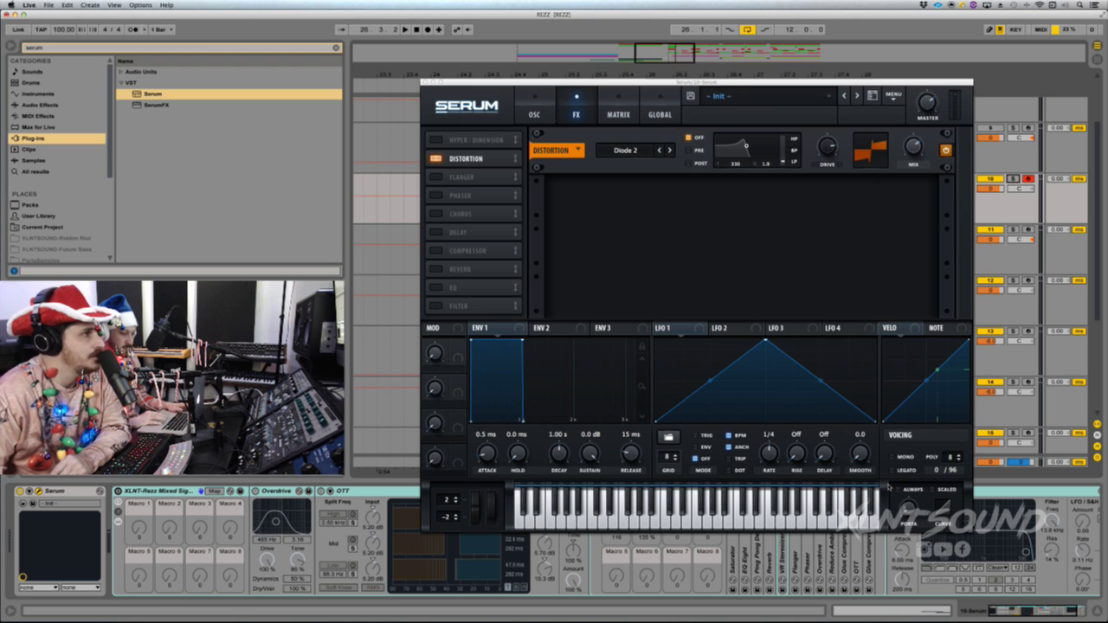
- Enable Mono and Legato voicing with Always and Scaled portamento, and raise the portamento time to about 84 ms
left_click(891, 456)
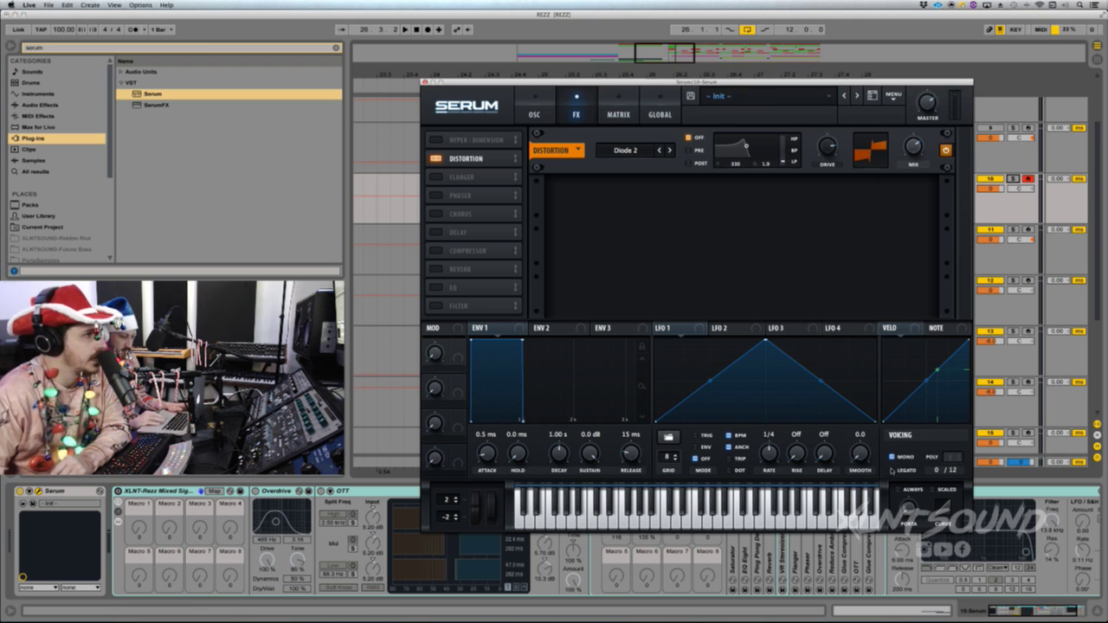
left_click(893, 470)
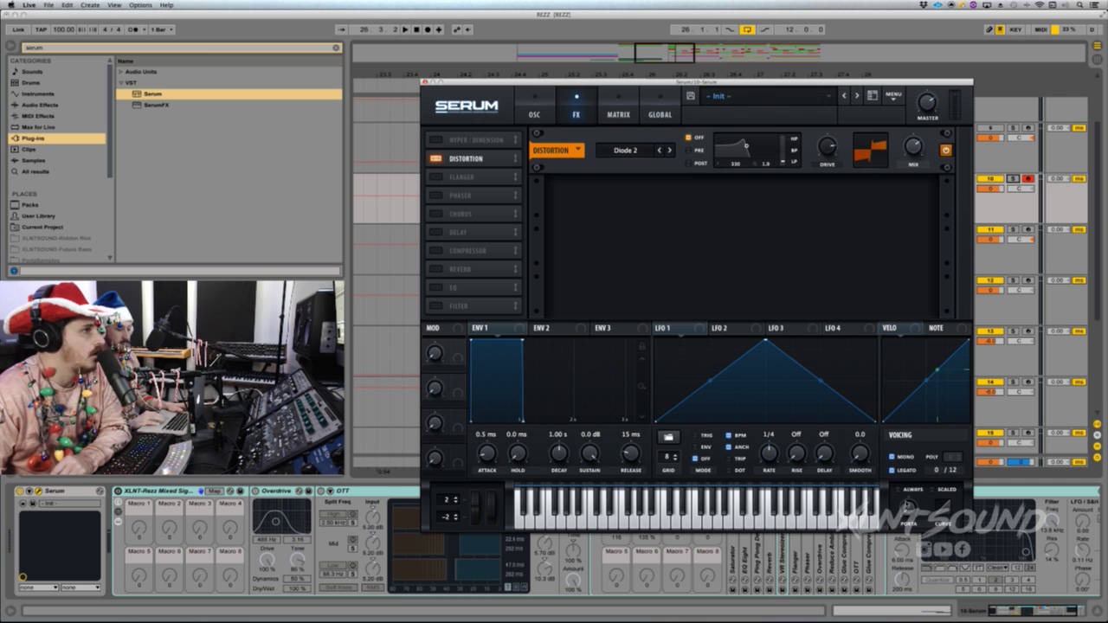
left_click(897, 490)
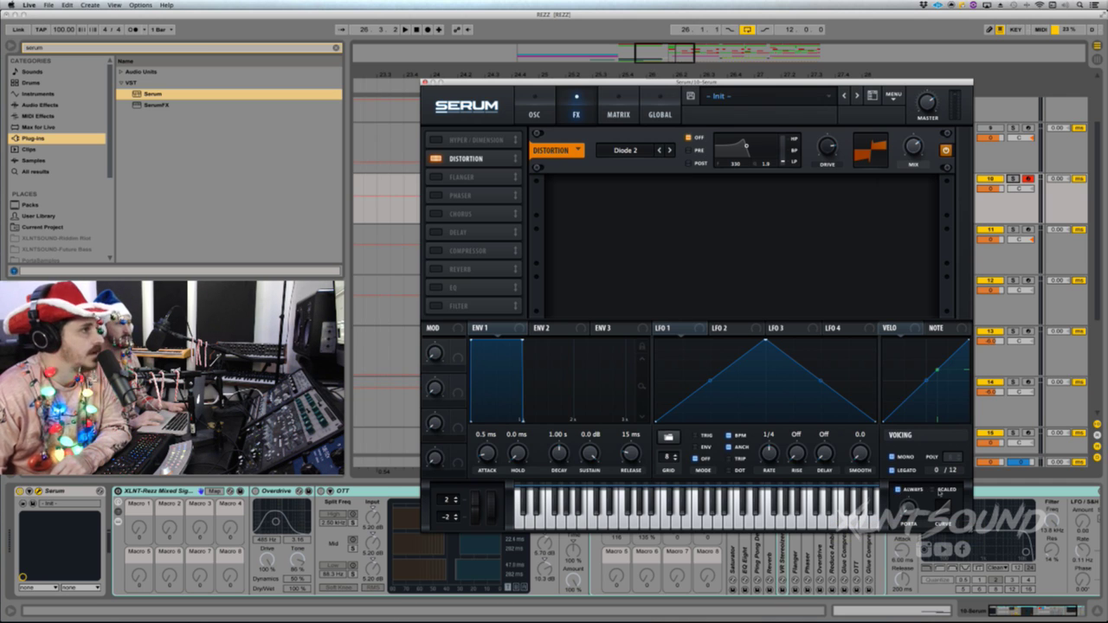
left_click(932, 491)
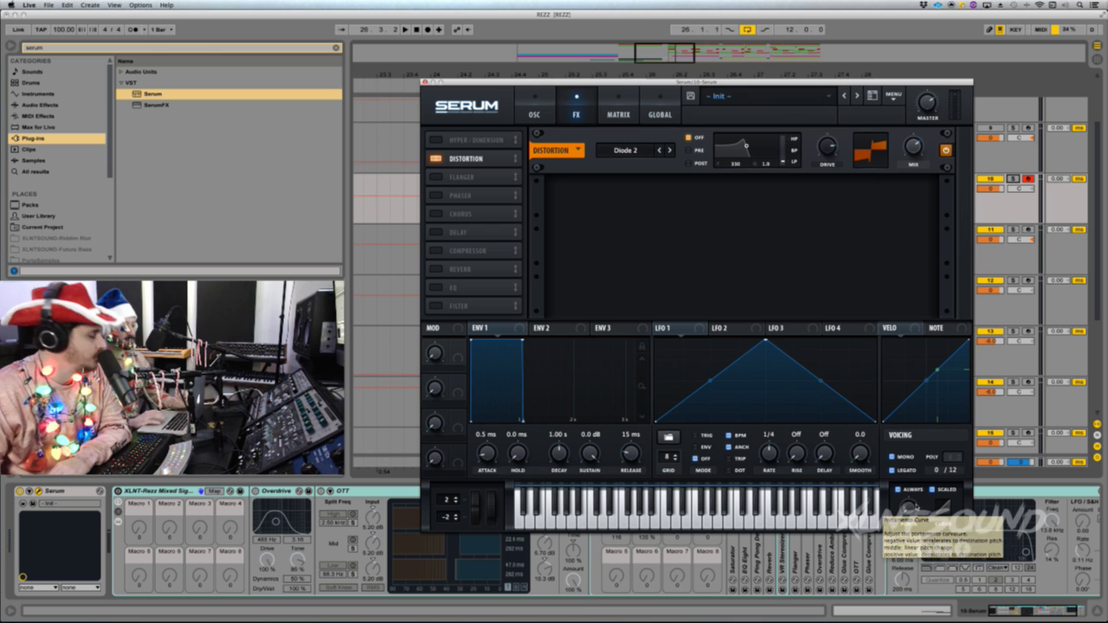
left_click_drag(906, 516, 909, 479)
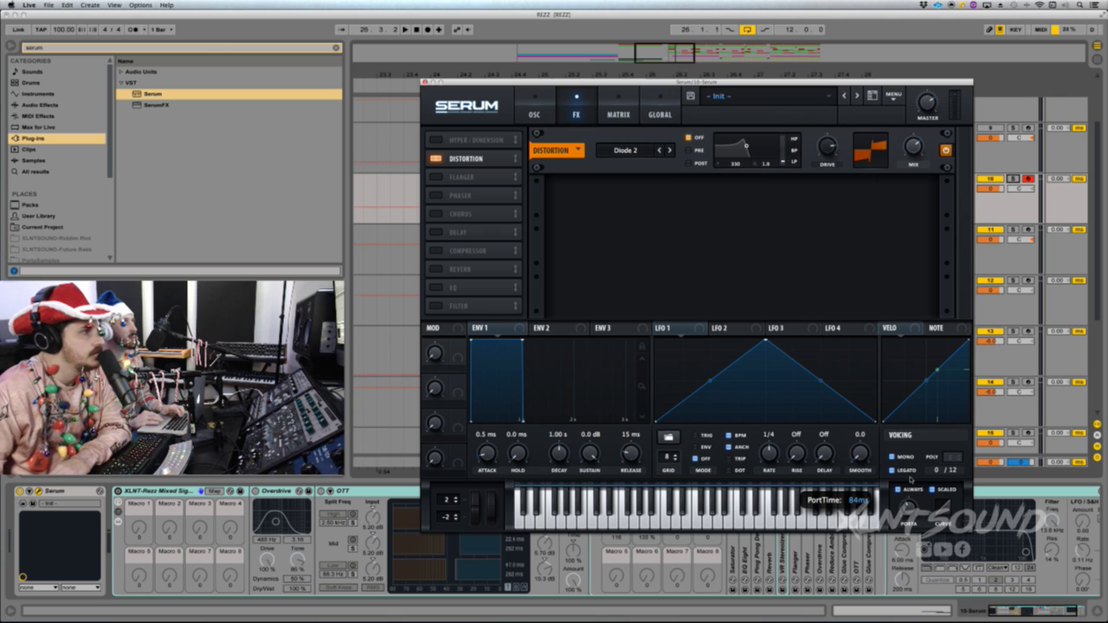
left_click_drag(907, 507, 908, 511)
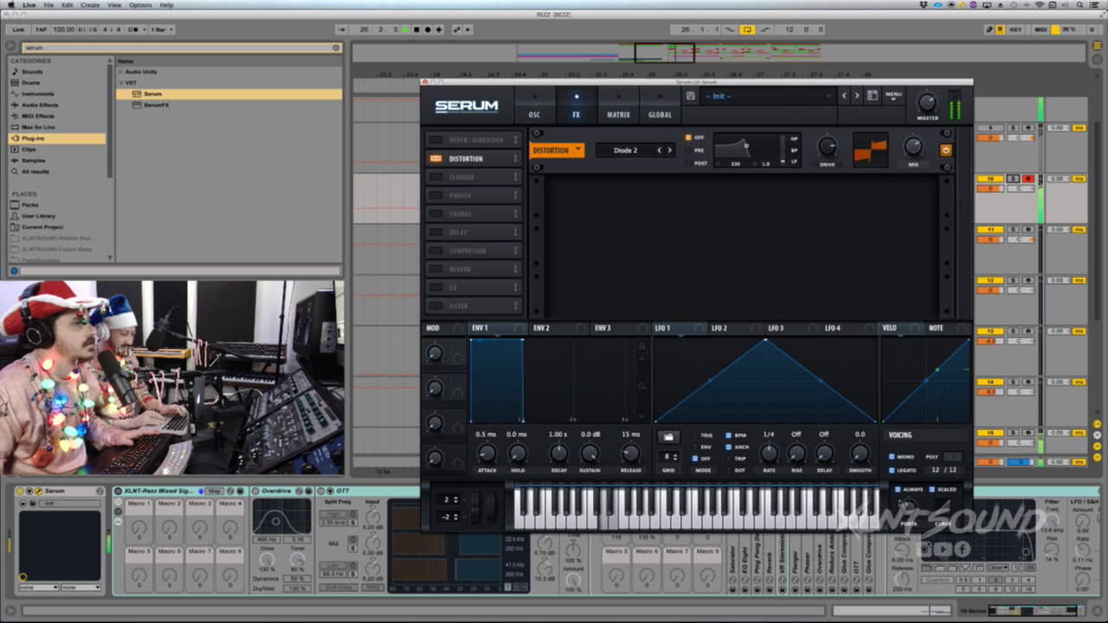
- Compare the Serum track soloed and unsoloed during playback, and close the Serum plug-in window
left_click(1012, 179)
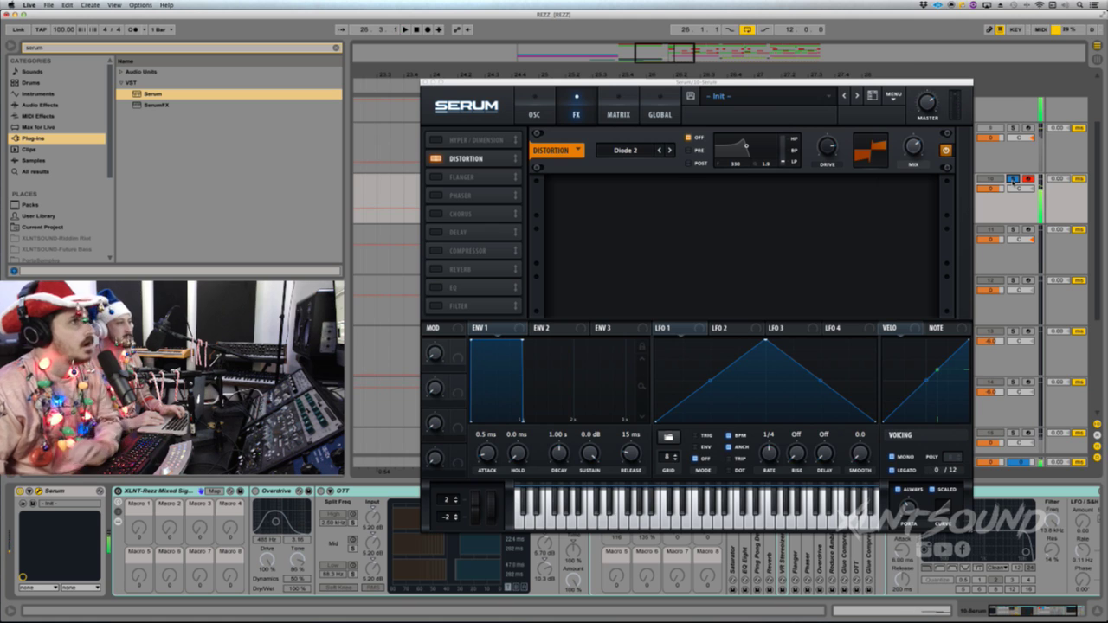
left_click(1015, 179)
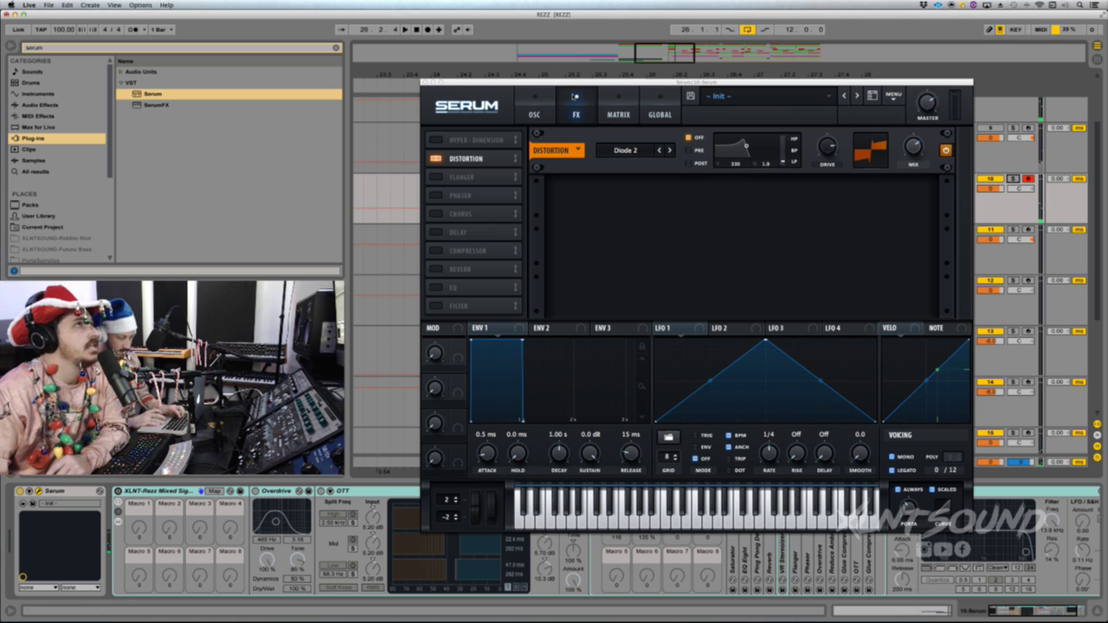
left_click(425, 82)
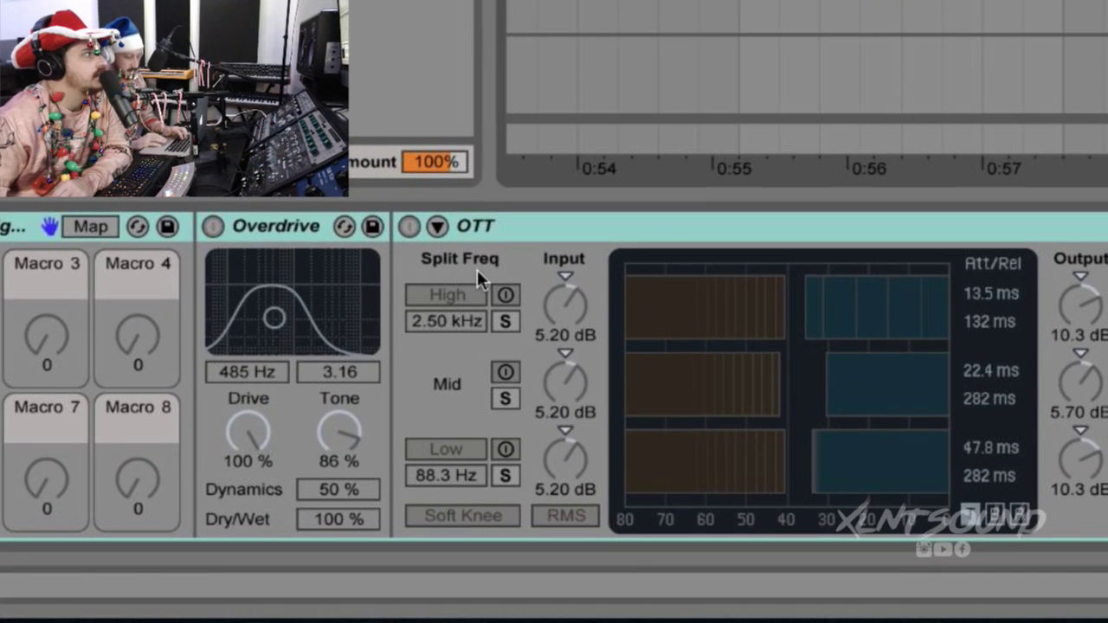
- Activate the XLNT-Rezz effect rack containing the Overdrive and OTT devices on the Serum track
key("0")
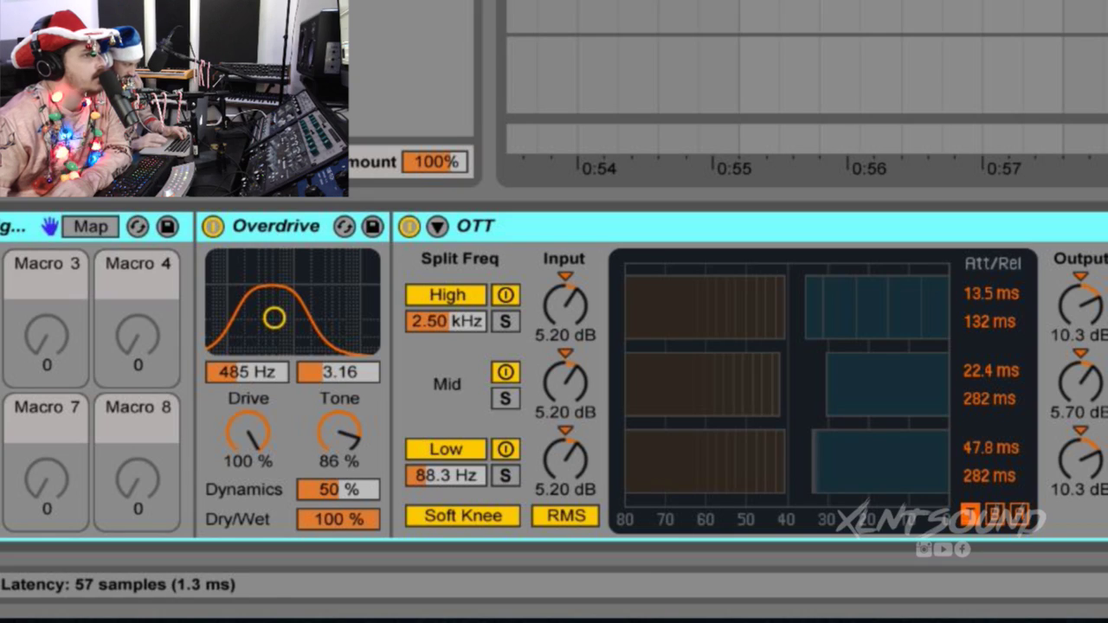
scroll(554, 375, "right", 1)
scroll(553, 375, "left", 1)
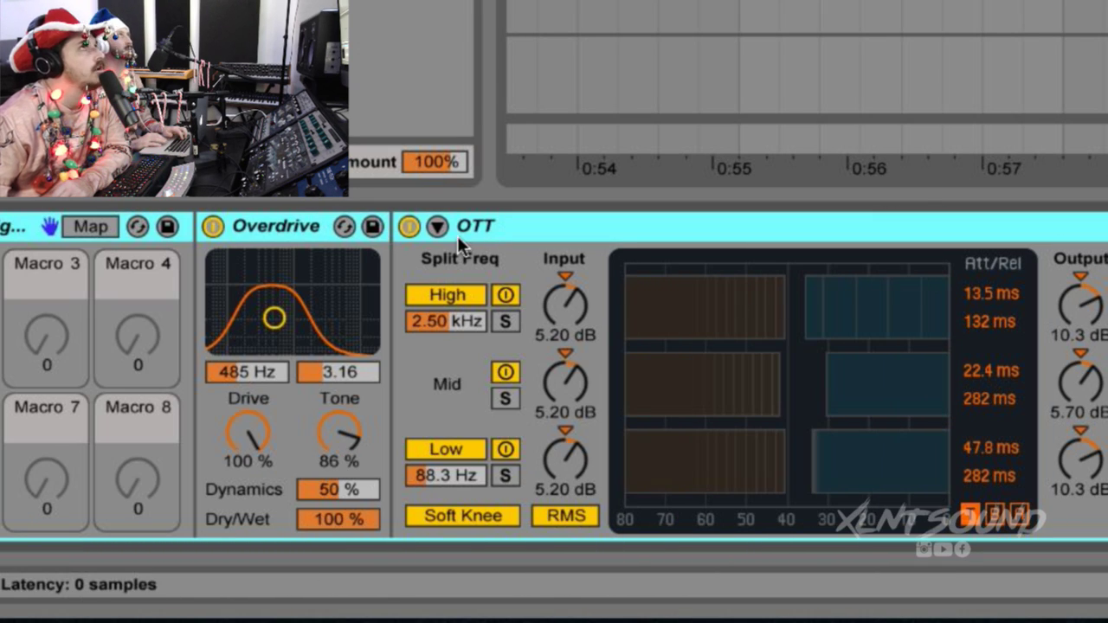
- Bypass OTT and Overdrive in turn to compare the lead's sound, and switch both back on
left_click(409, 226)
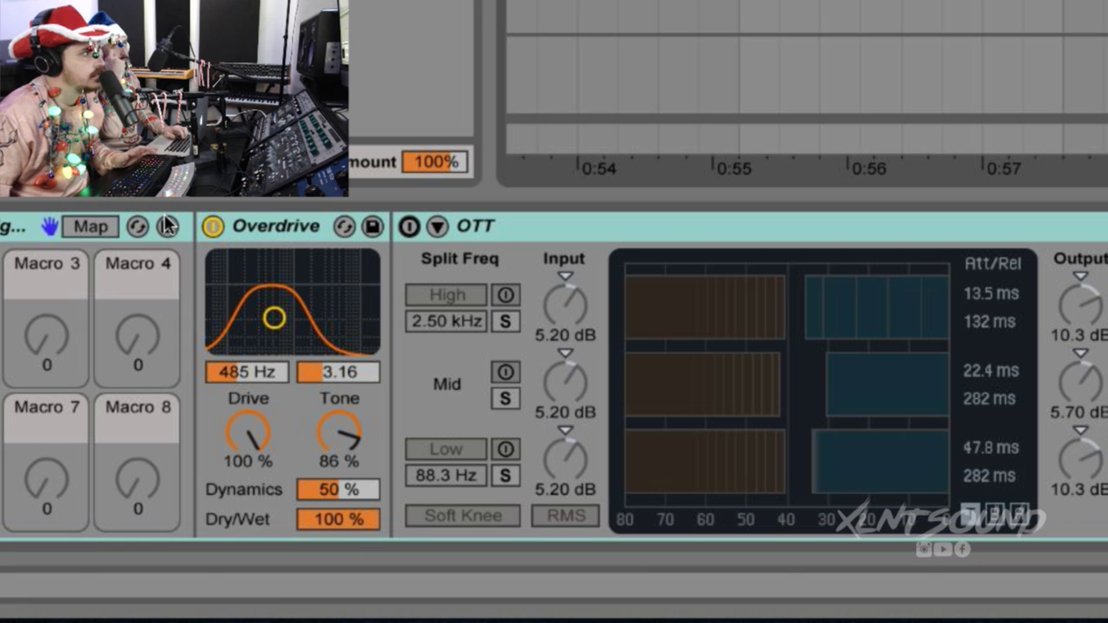
left_click(211, 227)
left_click(210, 226)
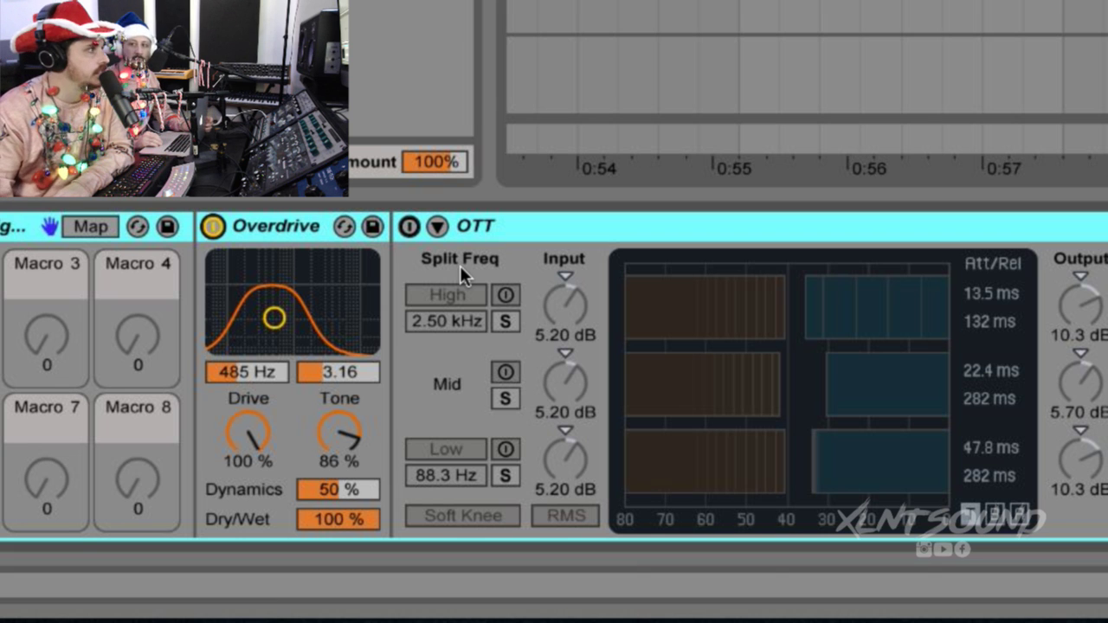
left_click(408, 227)
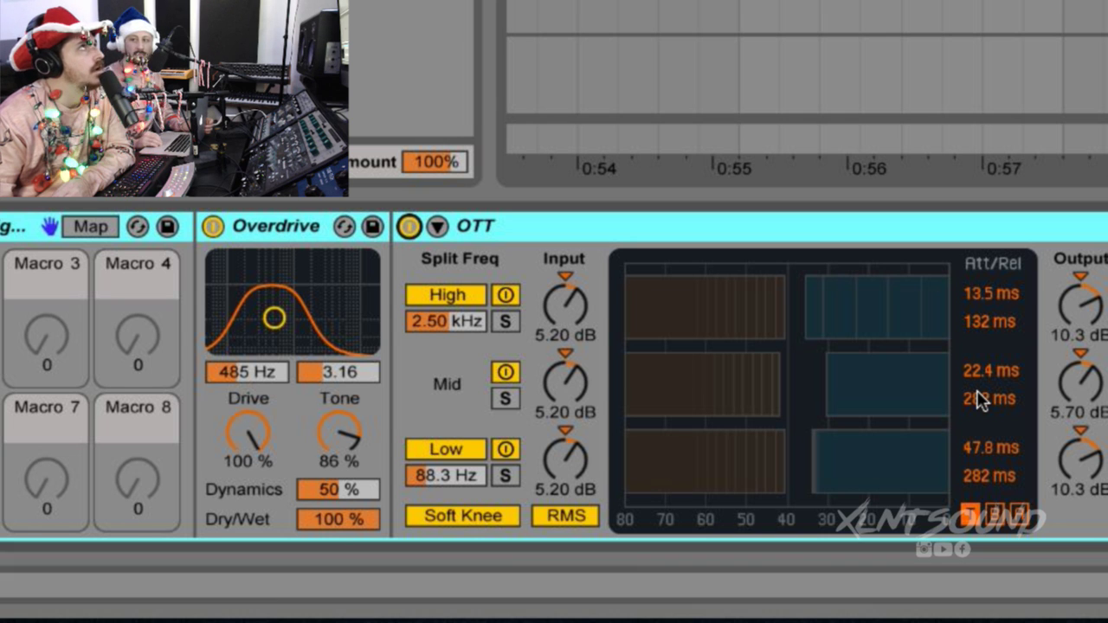
- Turn on the XLNT-PHAT RACK and the Auto Filter in the Serum track's chain, and stop playback after listening
scroll(980, 400, "right", 2)
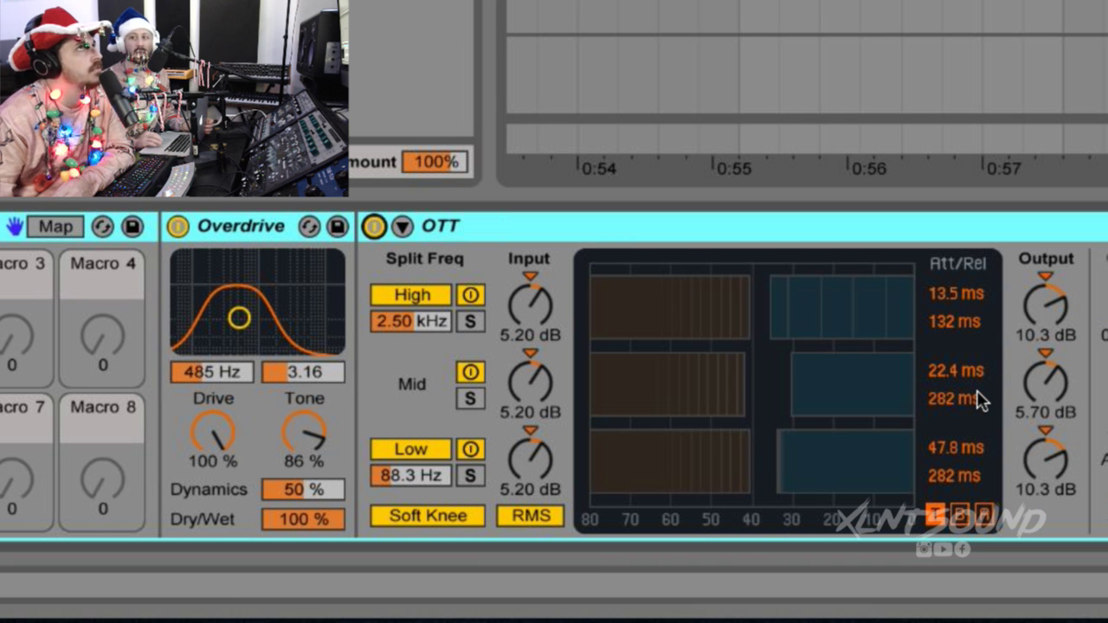
scroll(758, 490, "right", 4)
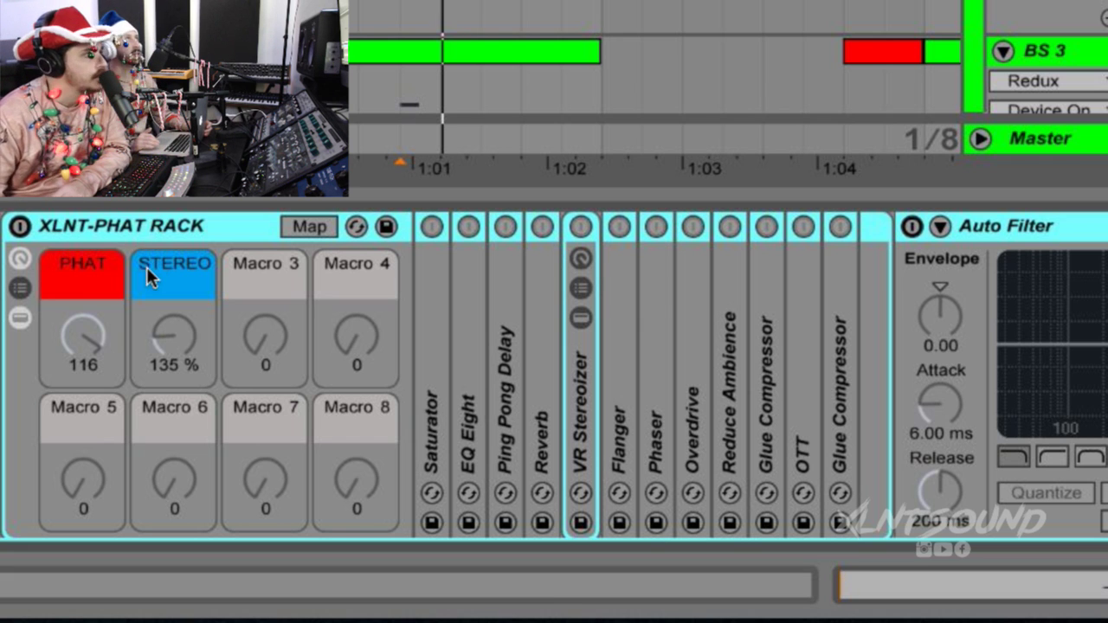
left_click(21, 226)
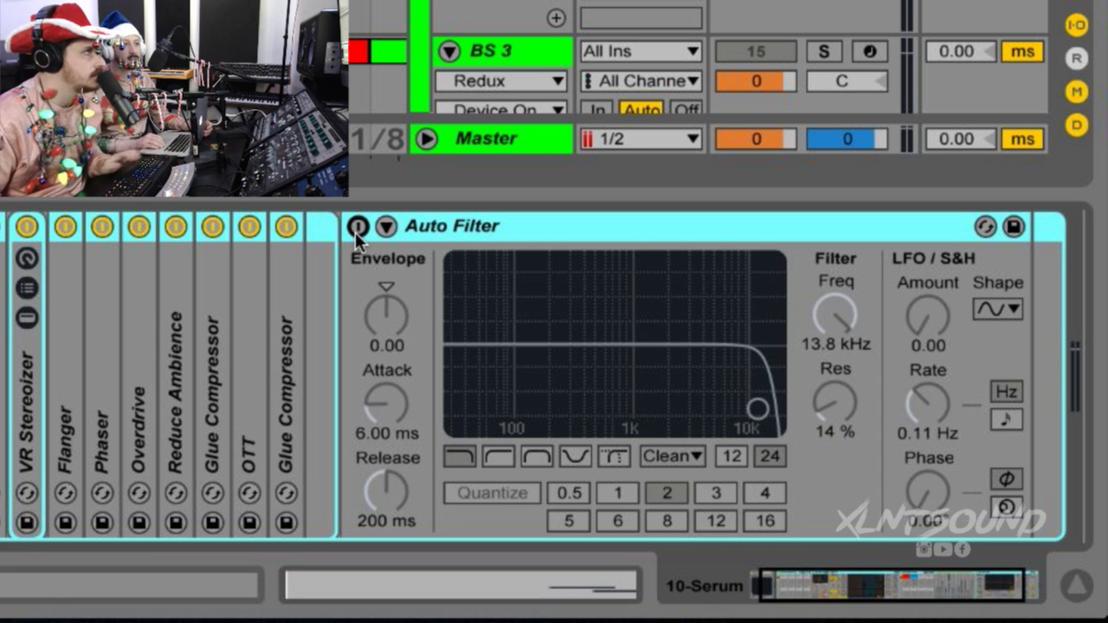
left_click(355, 229)
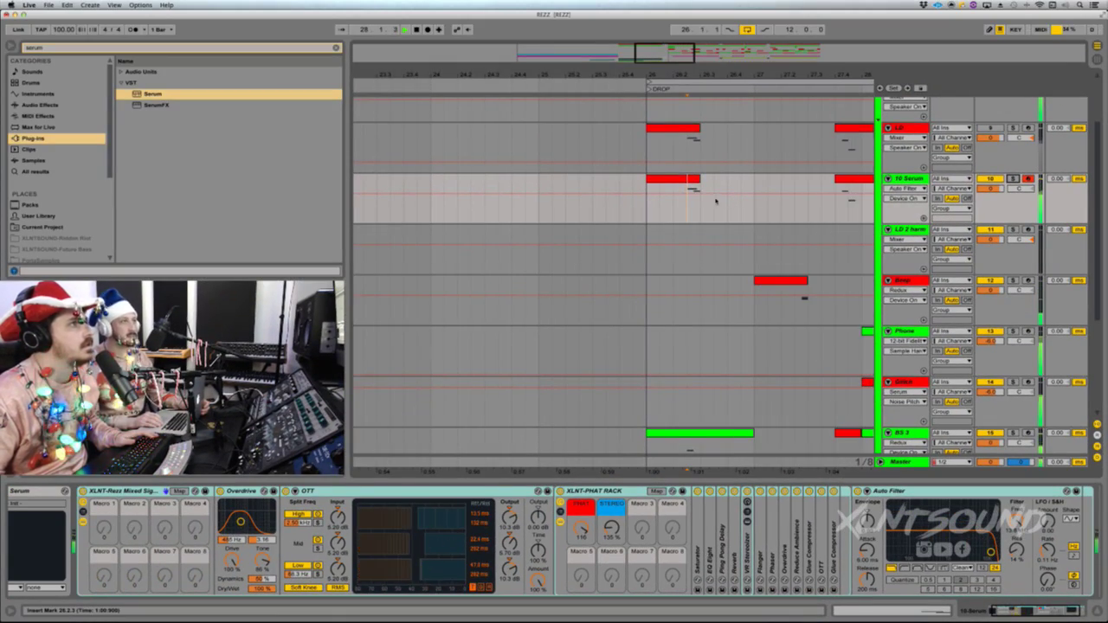
key("space")
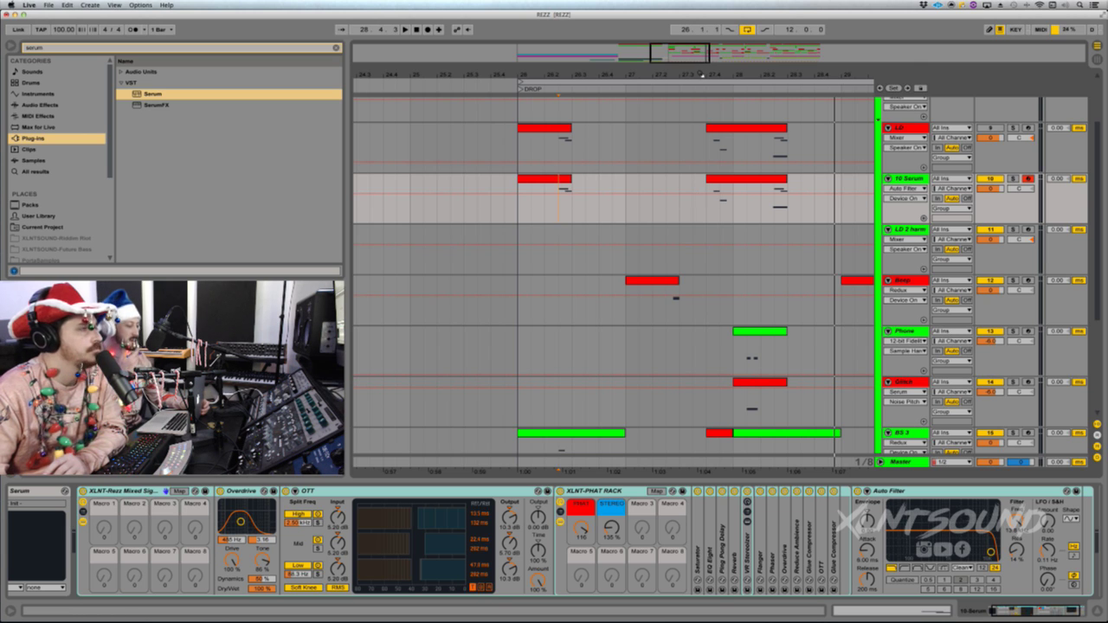
- Fold the Drop B group in the arrangement and unfold the Drop A group to show its tracks
scroll(701, 74, "up", 5)
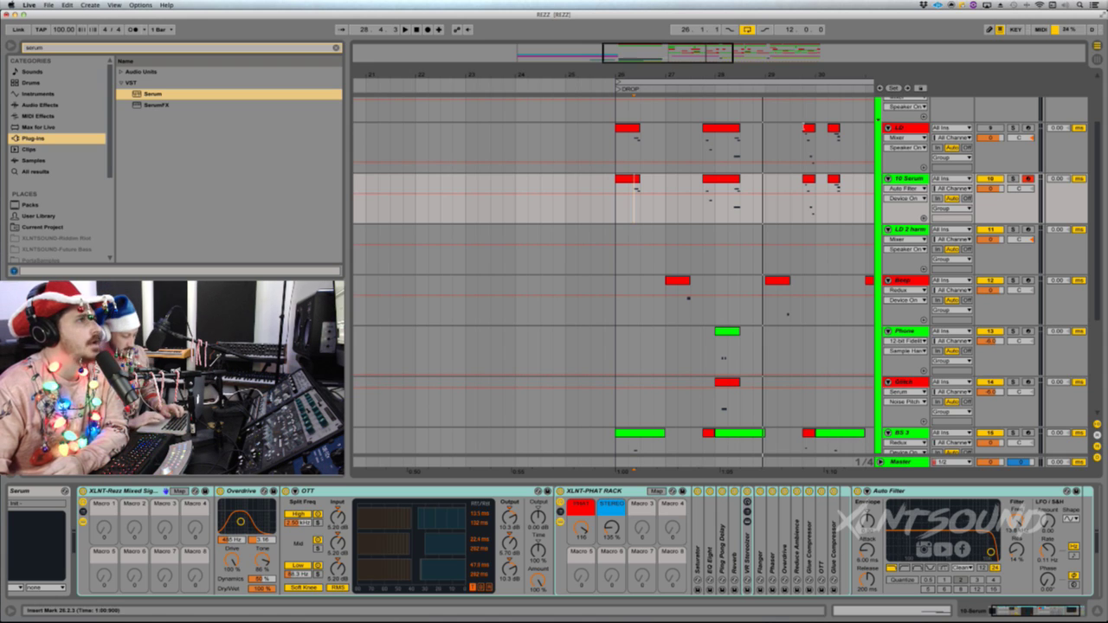
left_click(910, 178)
scroll(900, 174, "up", 3)
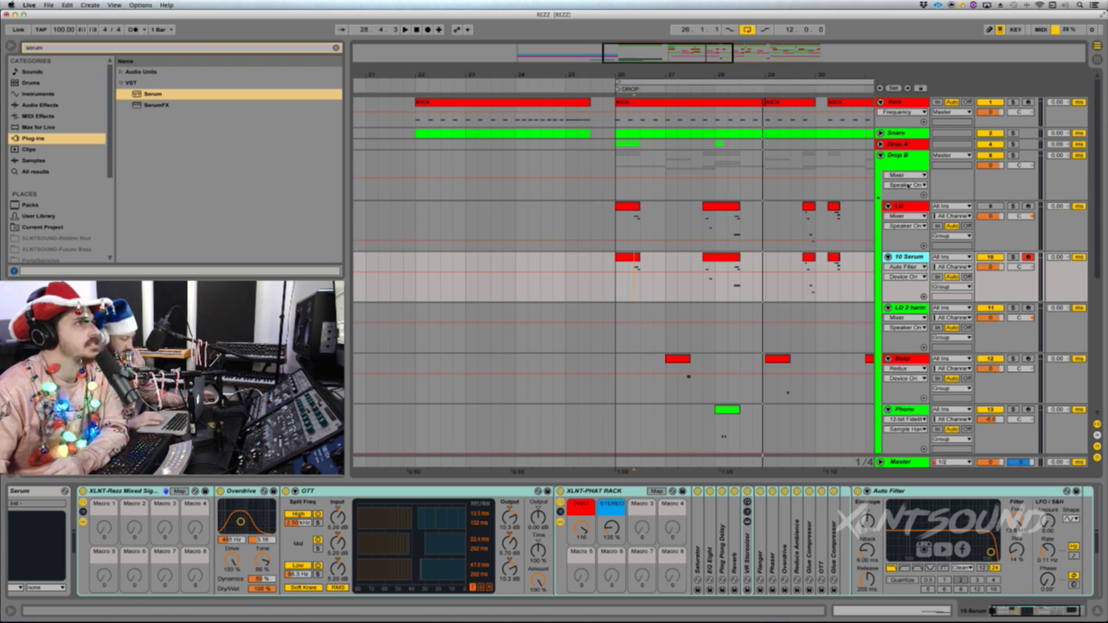
left_click(879, 156)
left_click(880, 144)
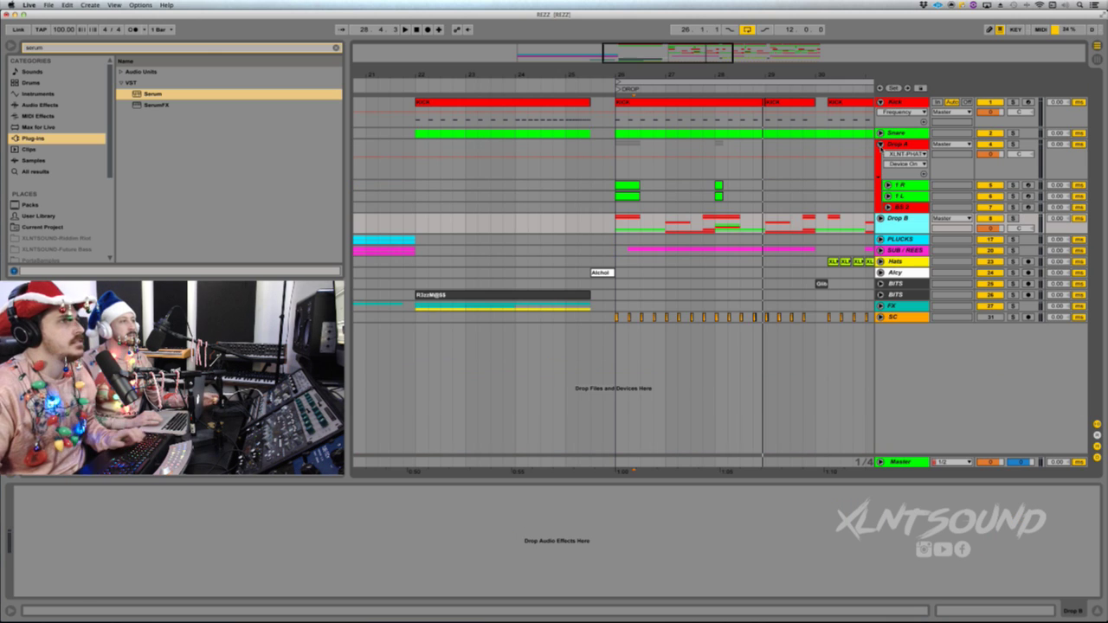
- Solo the Drop A group and play the 1 R and 1 L bass clips at the start of the drop
left_click(834, 180)
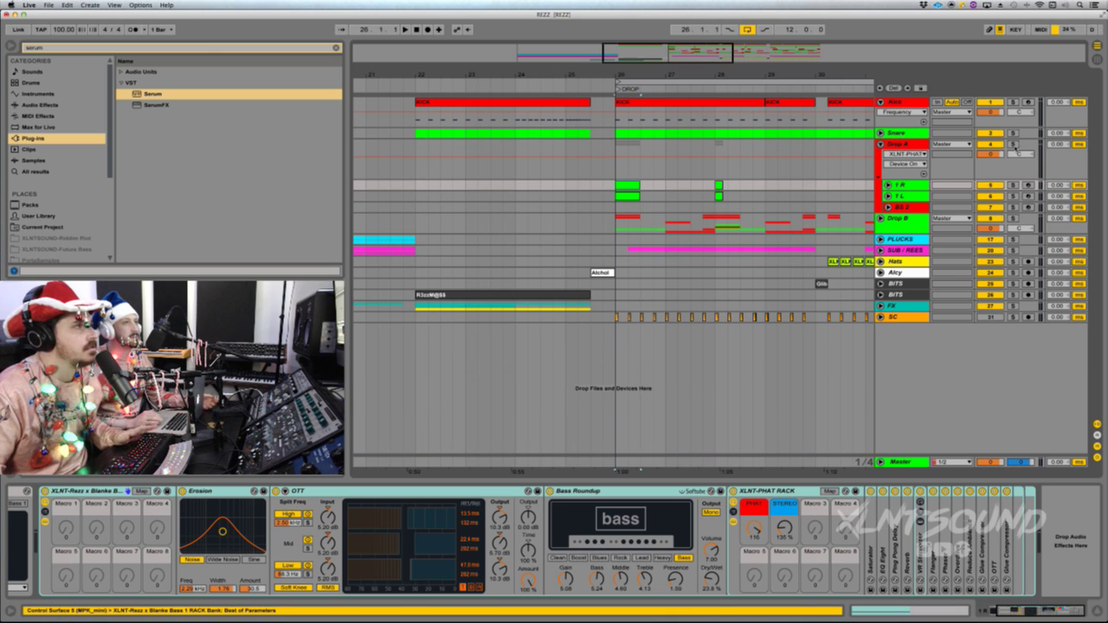
left_click(1014, 144)
key("space")
scroll(789, 188, "right", 2)
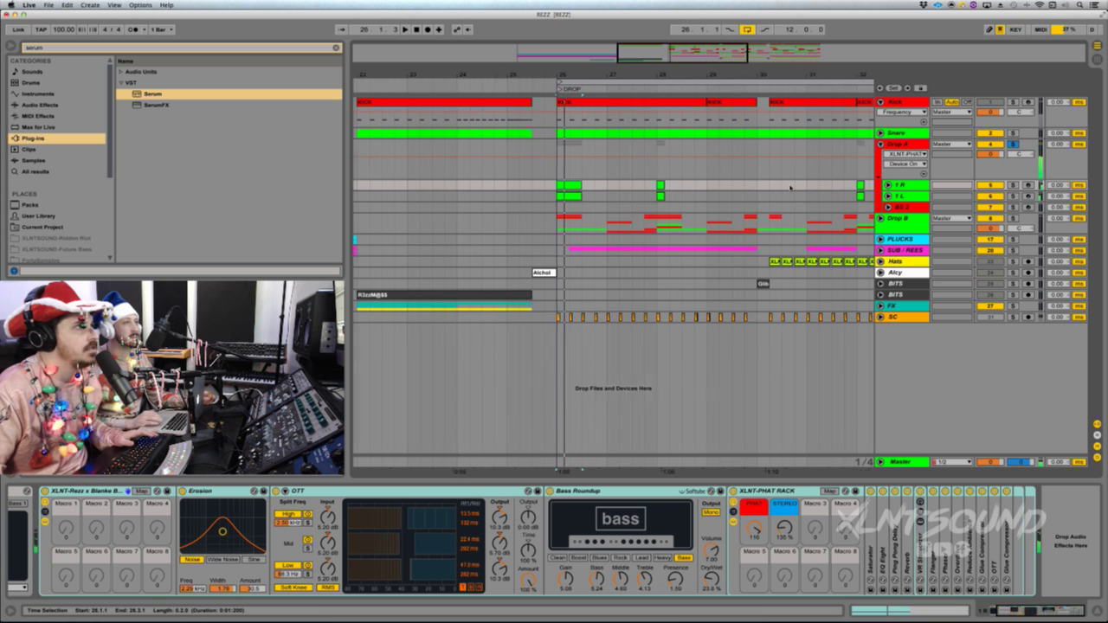
- Select the red bass clip at bar 34 in the soloed Drop A group and play it
scroll(789, 188, "right", 6)
left_click_drag(711, 207, 732, 209)
key("space")
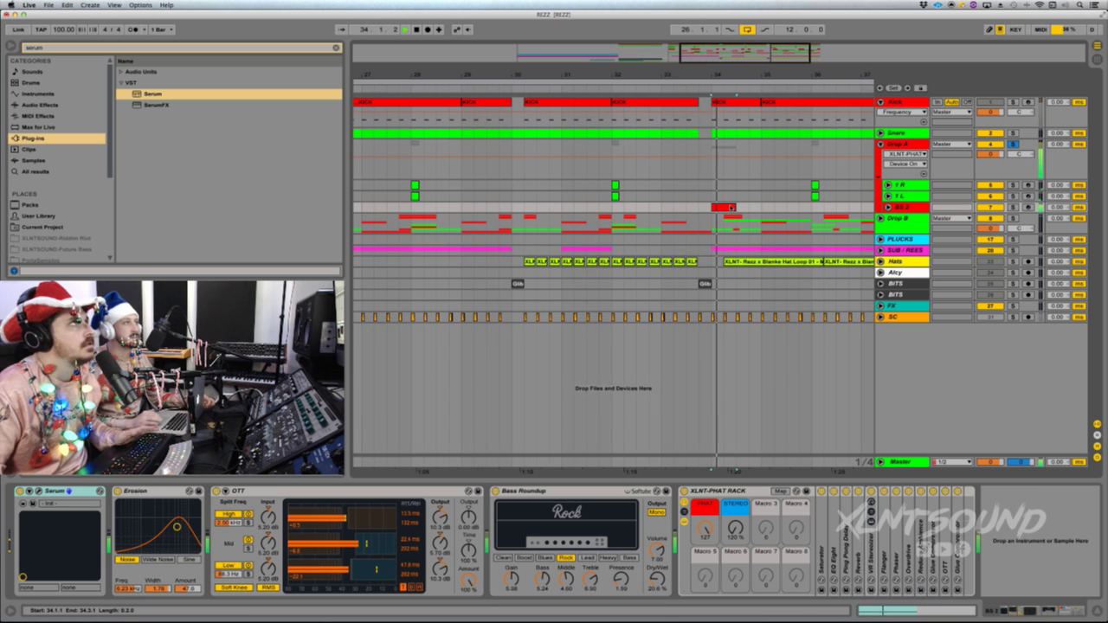
key("space")
key("space")
key("space")
- Return to the start of the drop and unfold the Drop B group to show its tracks
scroll(631, 196, "left", 10)
scroll(632, 194, "right", 2)
scroll(633, 195, "right", 3)
scroll(636, 192, "left", 4)
scroll(645, 188, "right", 8)
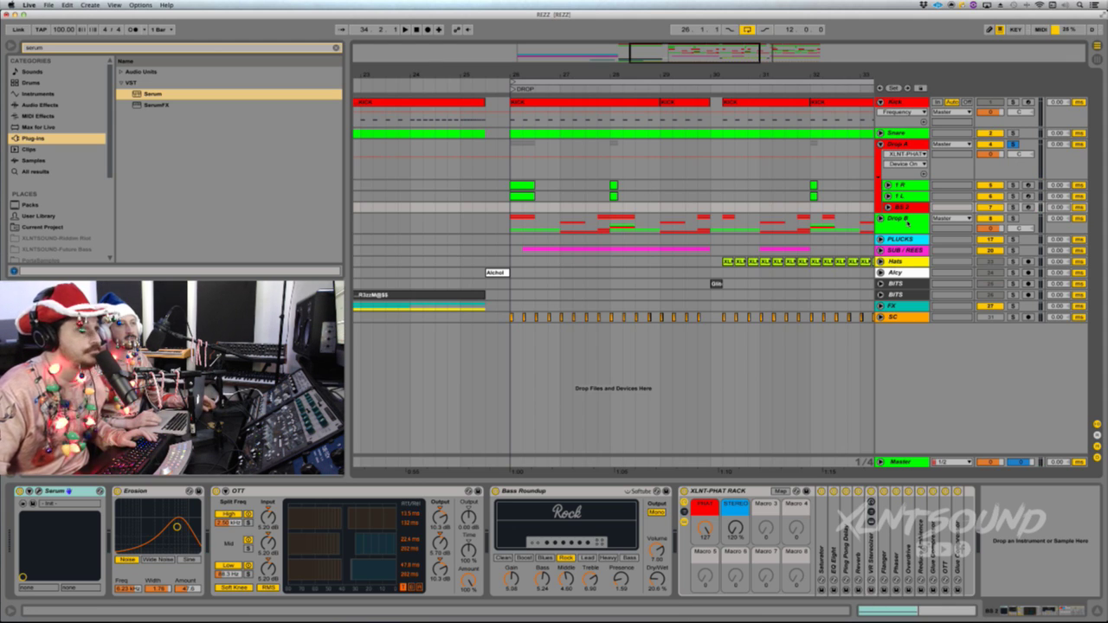
left_click(907, 223)
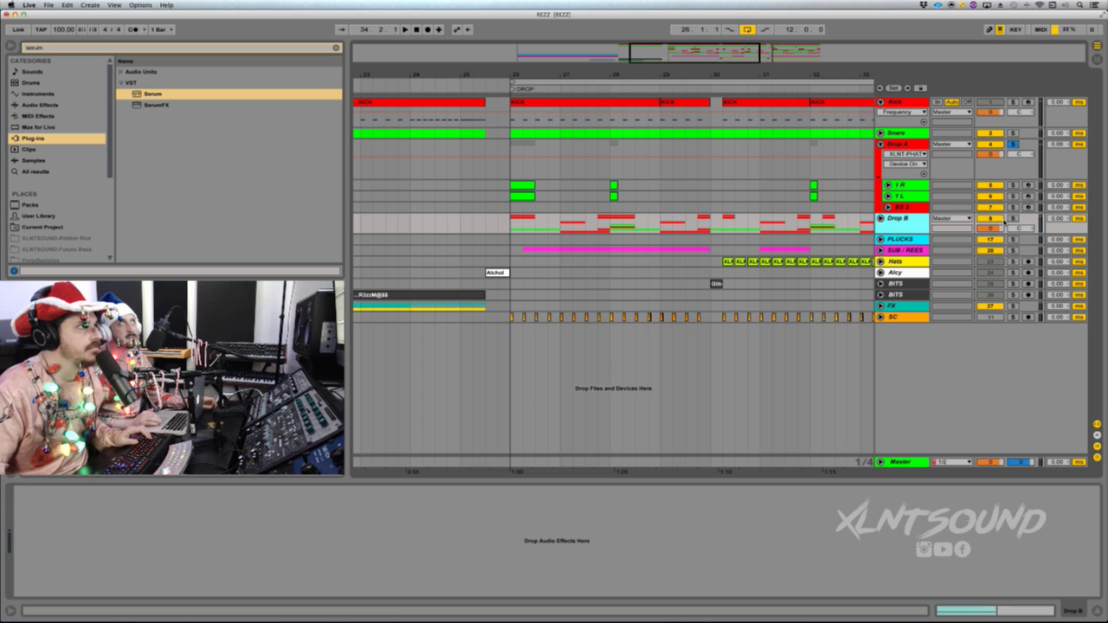
left_click(880, 218)
double_click(897, 227)
key("shift+Tab")
left_click(897, 228)
key("shift+Tab")
key("shift+Tab")
- Unfold the 1 R and 1 L tracks of the Drop A group around the start of the drop
left_click(867, 149)
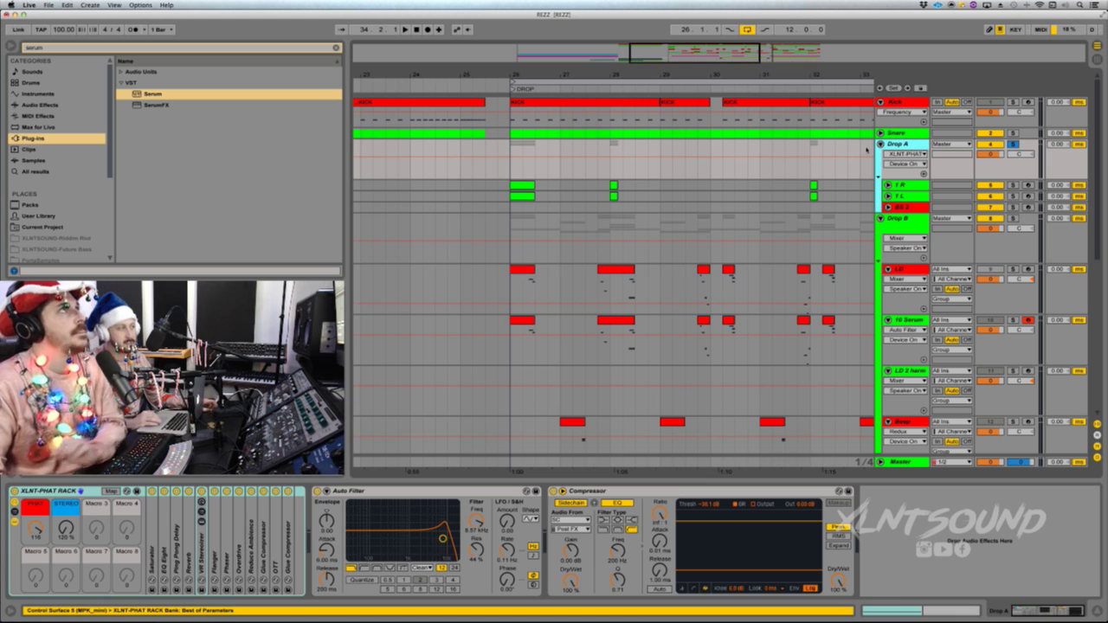
left_click(903, 185)
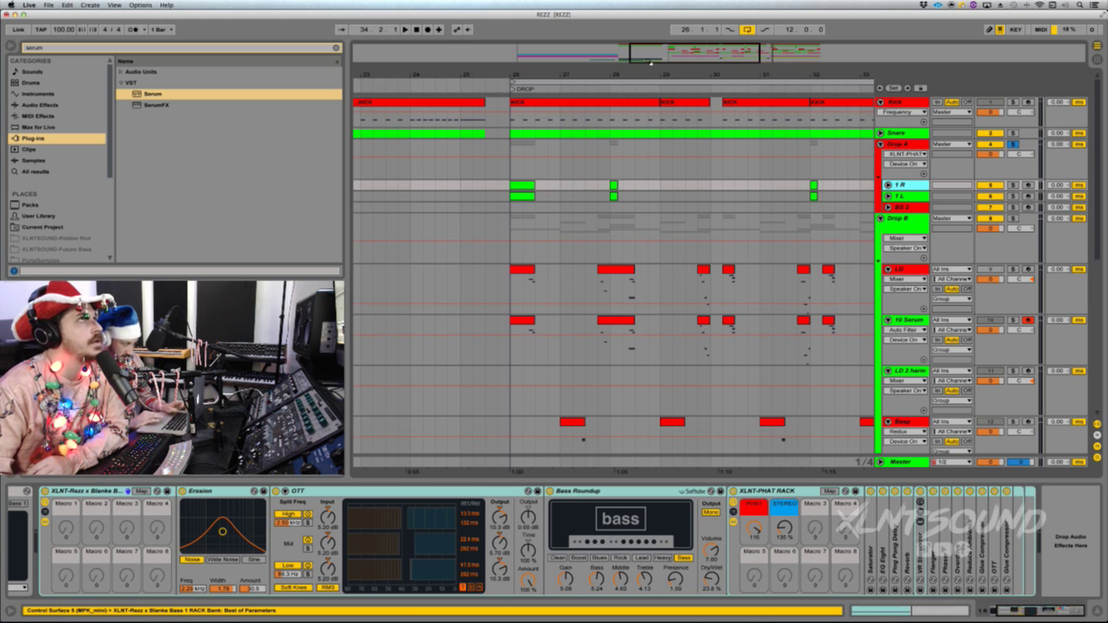
left_click_drag(650, 62, 559, 86)
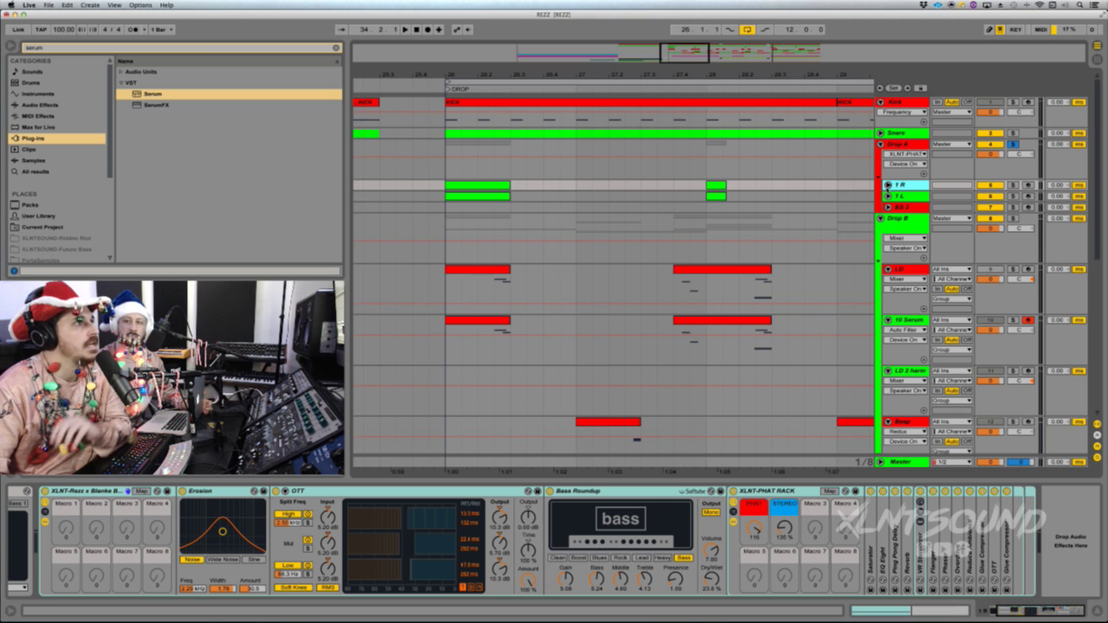
left_click(887, 185)
left_click(888, 236)
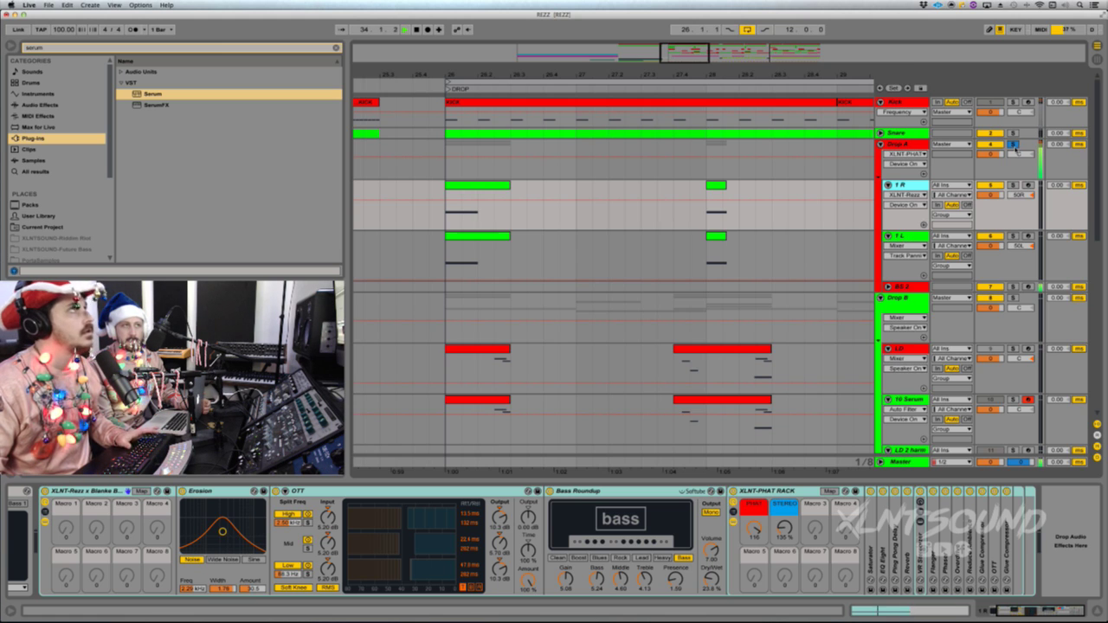
- Unsolo the Drop A group and play the 1 R clip from the start of the drop
left_click(1013, 144)
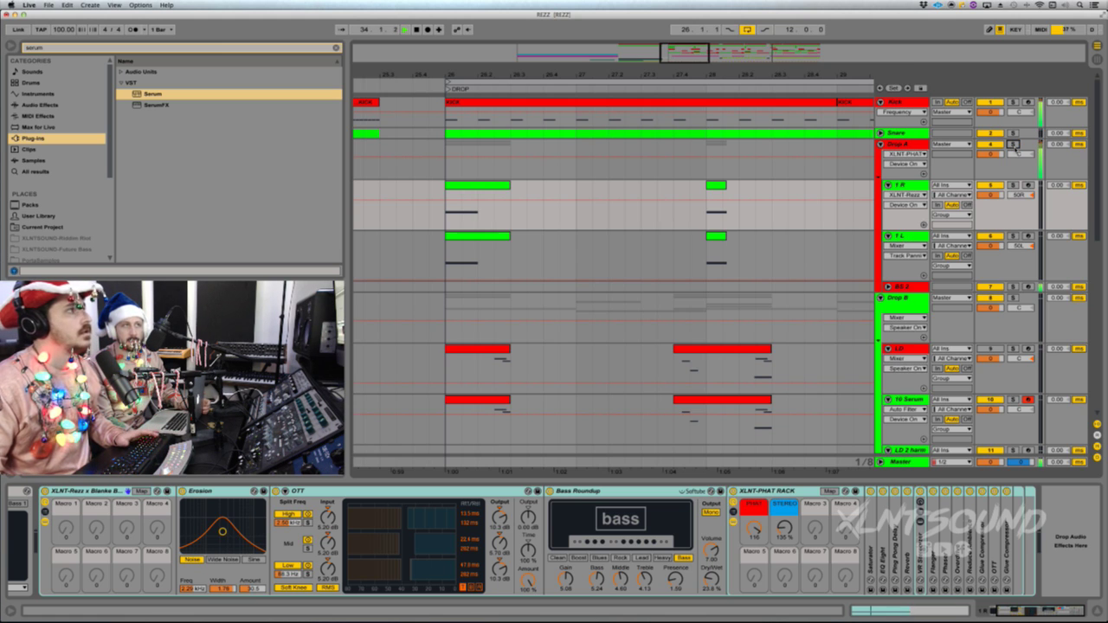
left_click(479, 185)
key("space")
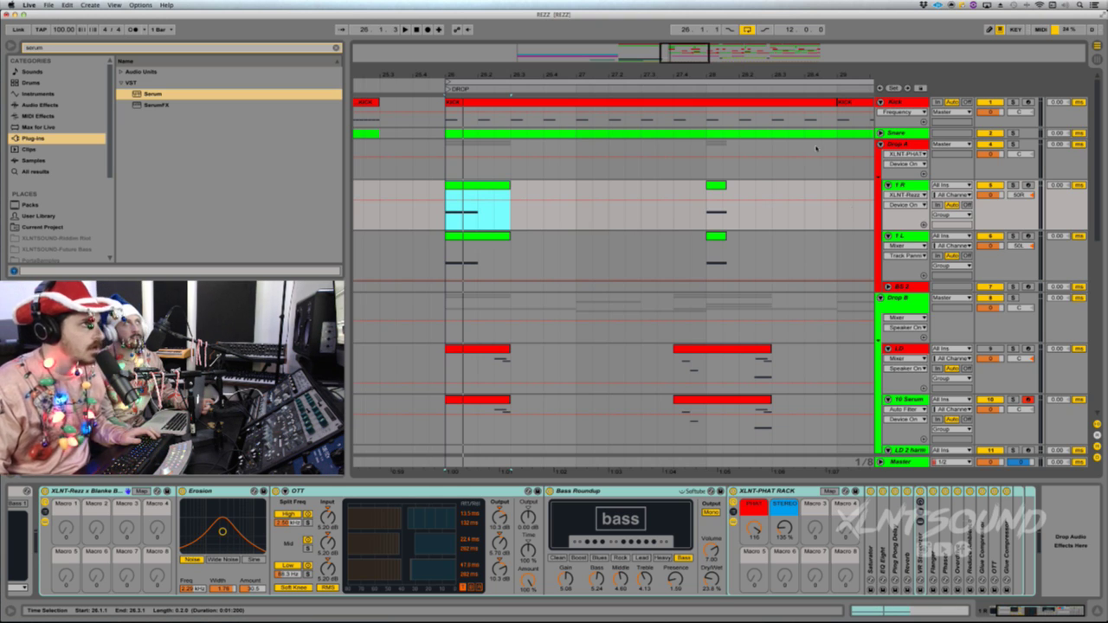
- Duplicate the 1 R track with the copy panned to center, and deactivate the original 1 R and 1 L tracks
left_click(916, 187)
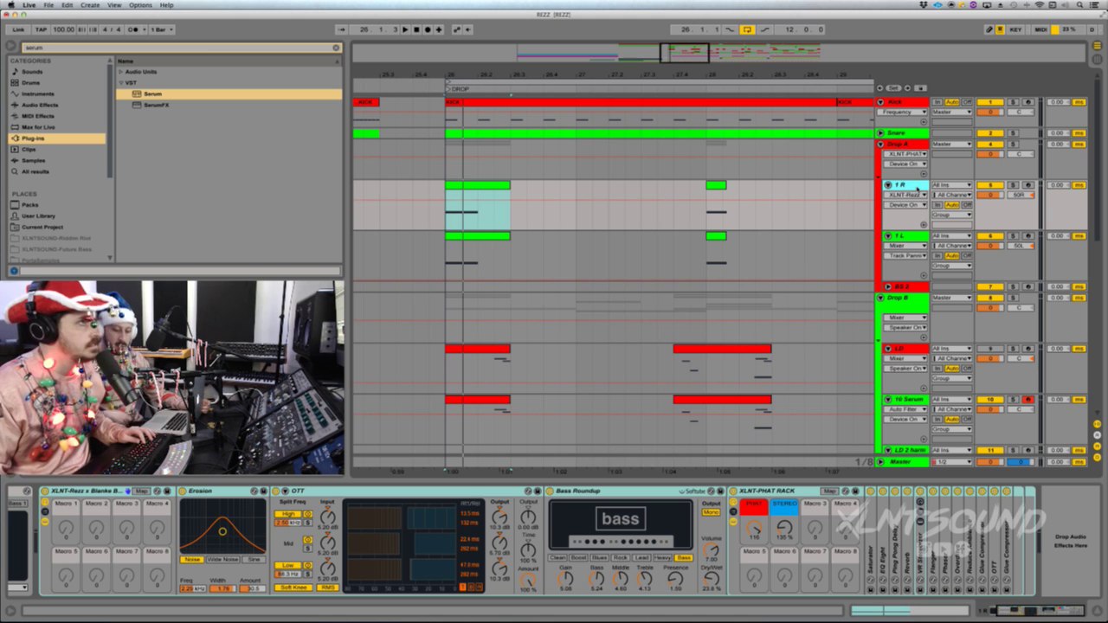
key("super+d")
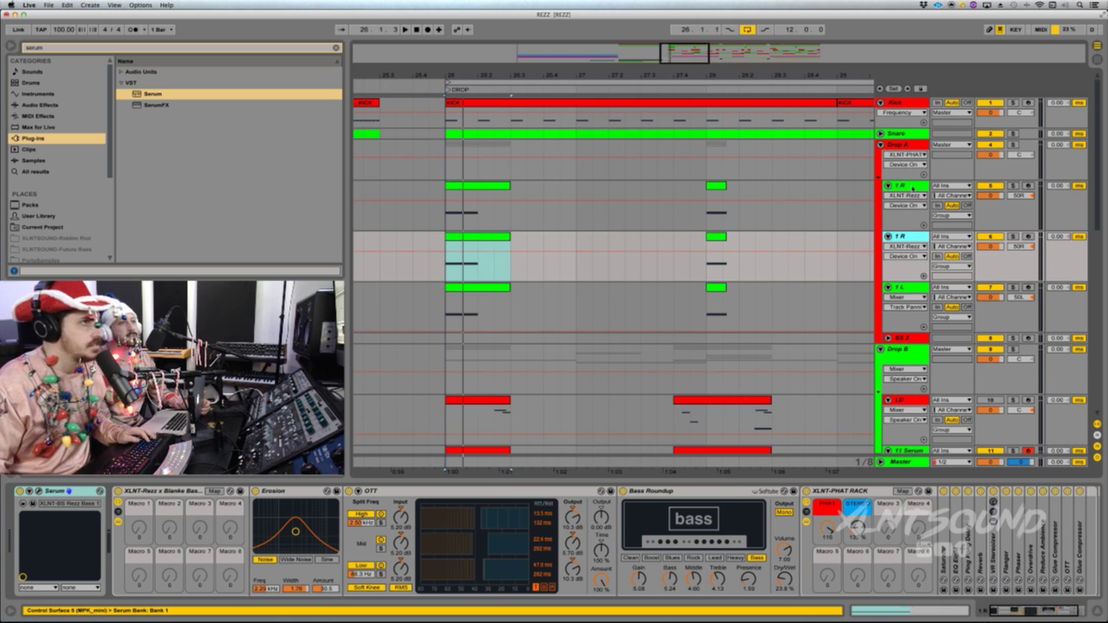
left_click(900, 186)
left_click(1018, 245)
key("Delete")
left_click(990, 186)
left_click(990, 287)
- Bypass and collapse the XLNT-Rezz x Blanke Bass 1 RACK on the 1 R duplicate, and solo that track
left_click(909, 237)
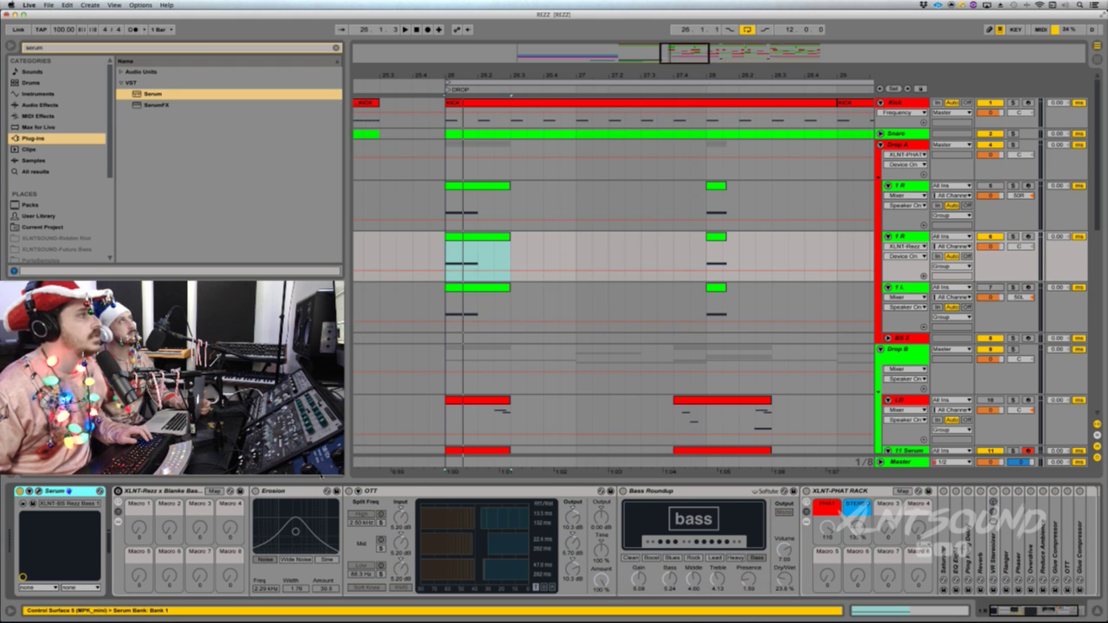
double_click(185, 491)
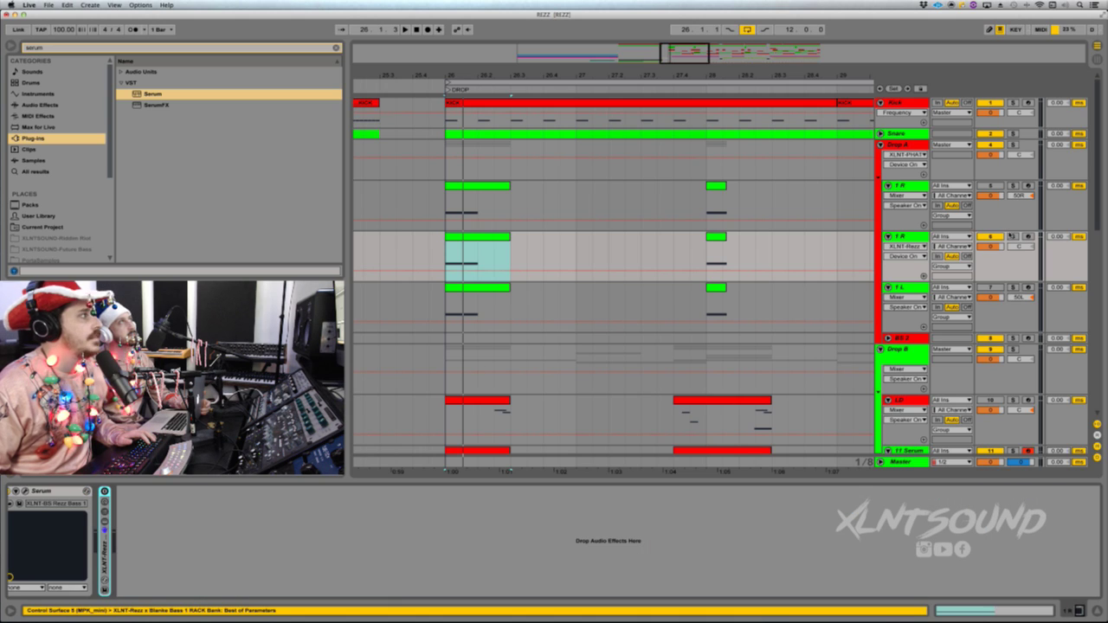
left_click(1012, 236)
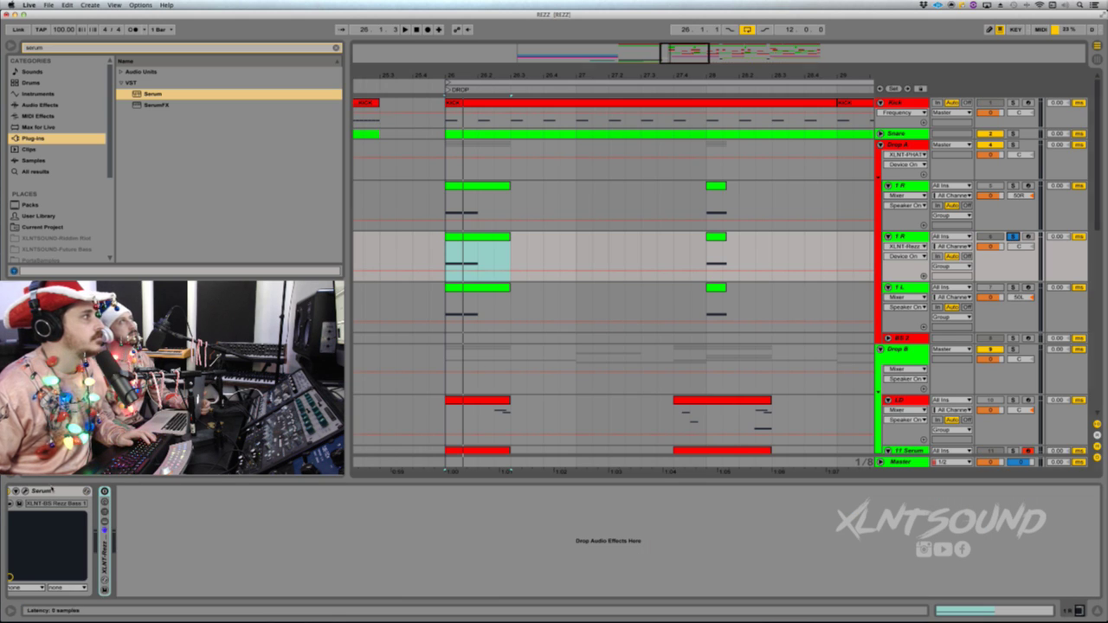
scroll(45, 491, "left", 2)
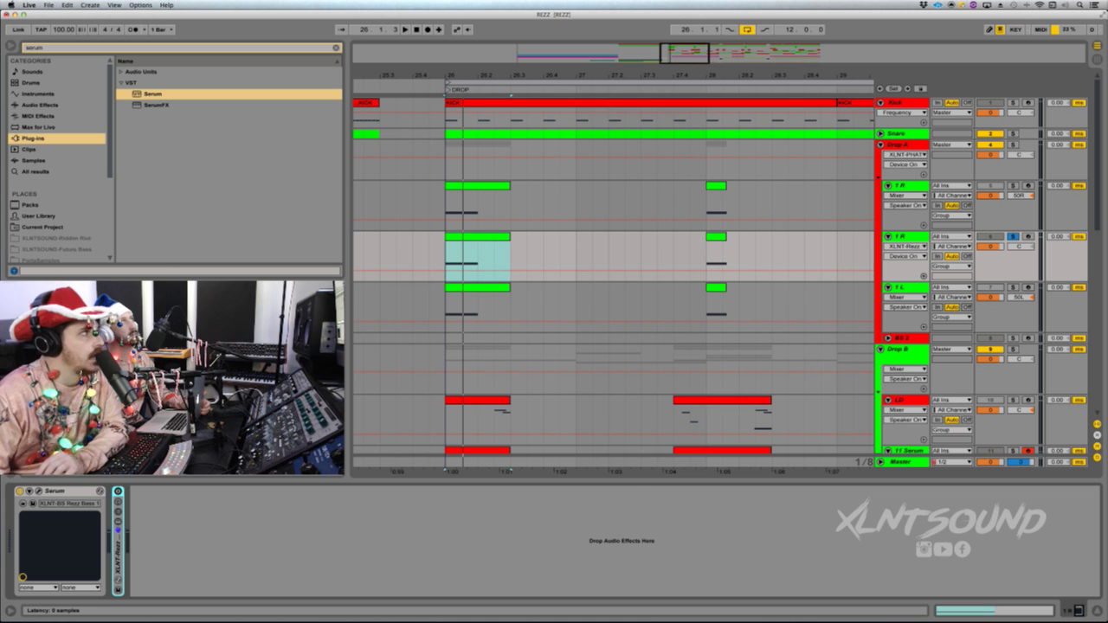
- Reset Serum on the 1 R duplicate to the Init preset and enlarge its window over the arrangement
left_click(490, 188)
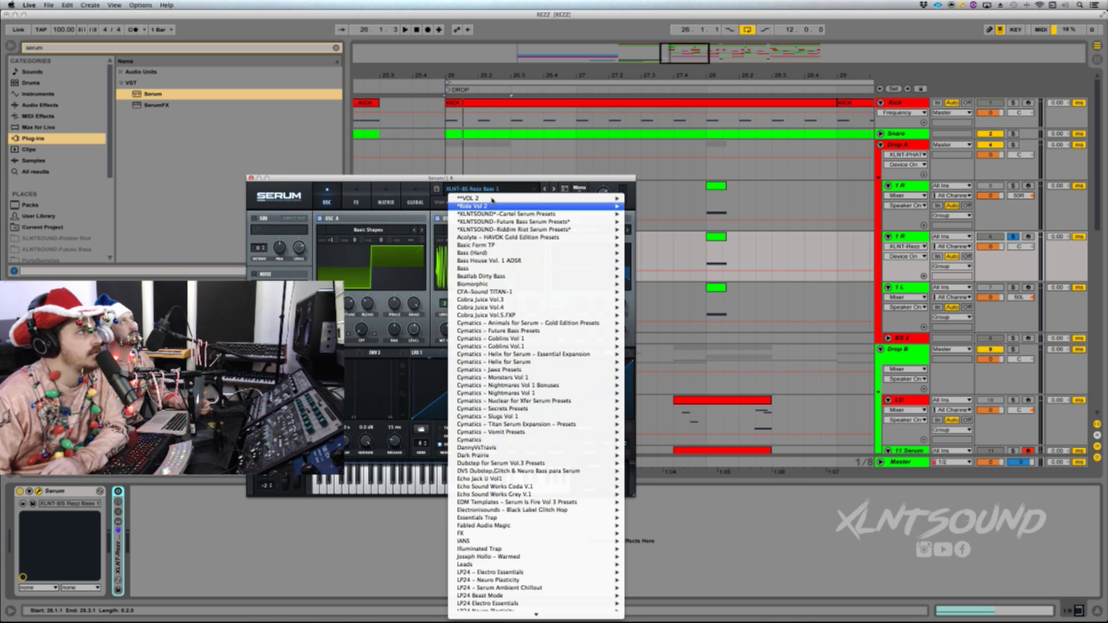
left_click(471, 190)
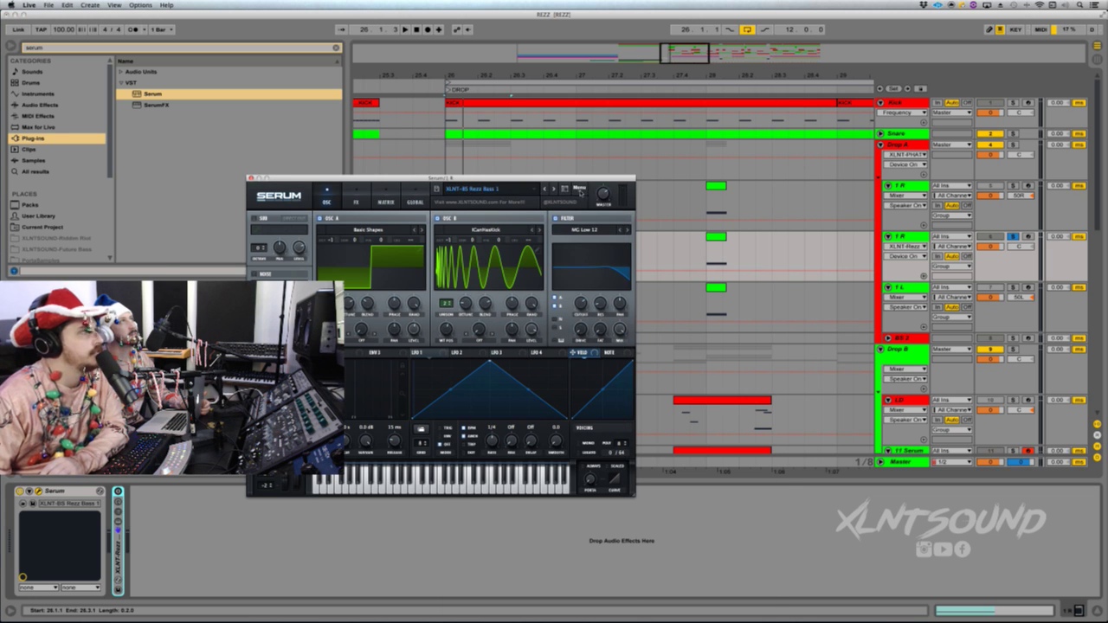
left_click(580, 192)
left_click(597, 228)
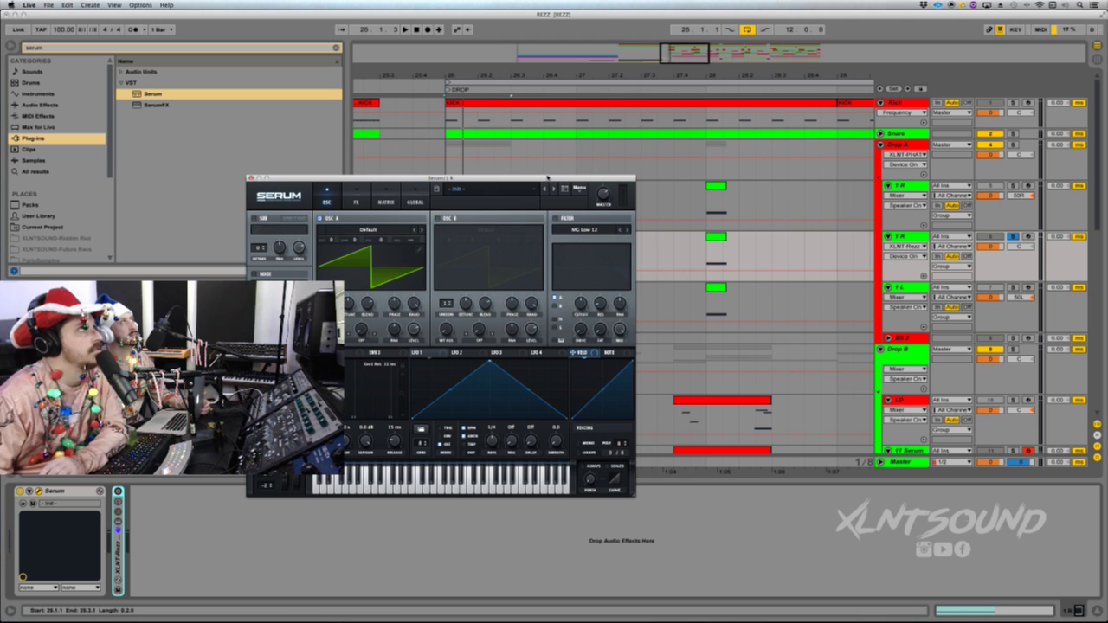
left_click_drag(545, 179, 717, 115)
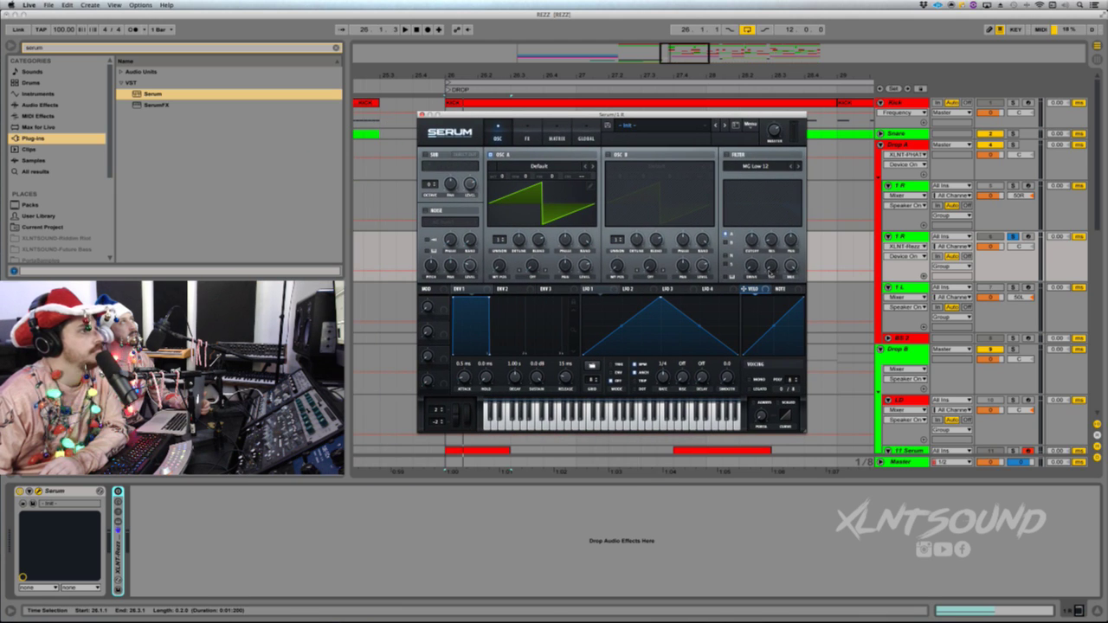
left_click_drag(802, 433, 871, 485)
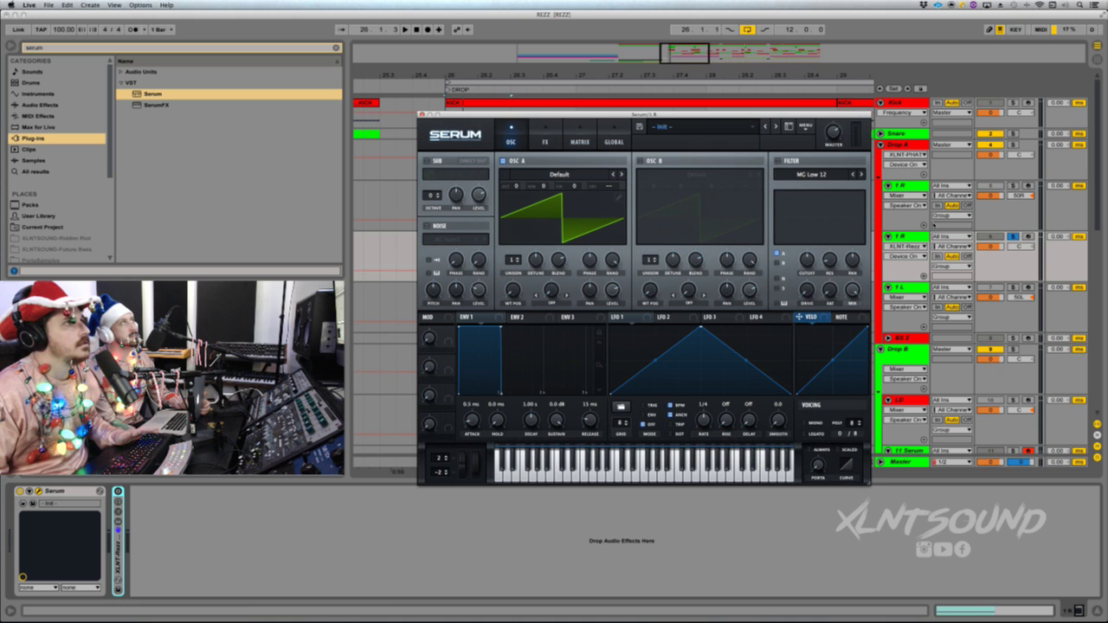
- Examine the Drop A group's effect chain and play the initialized Serum patch on the 1 R duplicate
left_click(907, 144)
left_click(114, 559)
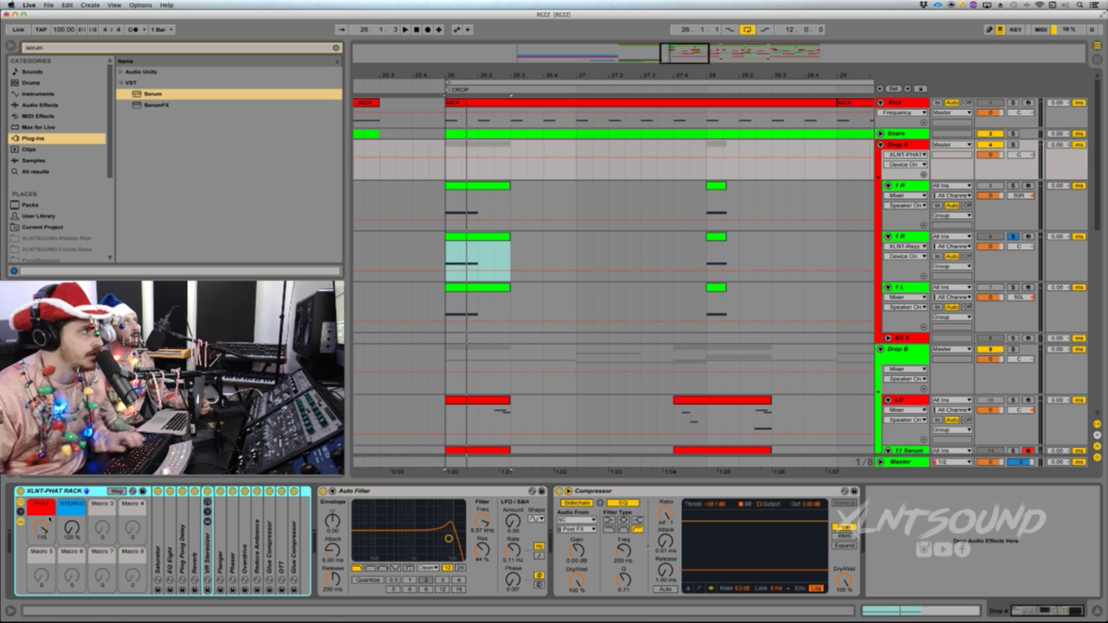
key("space")
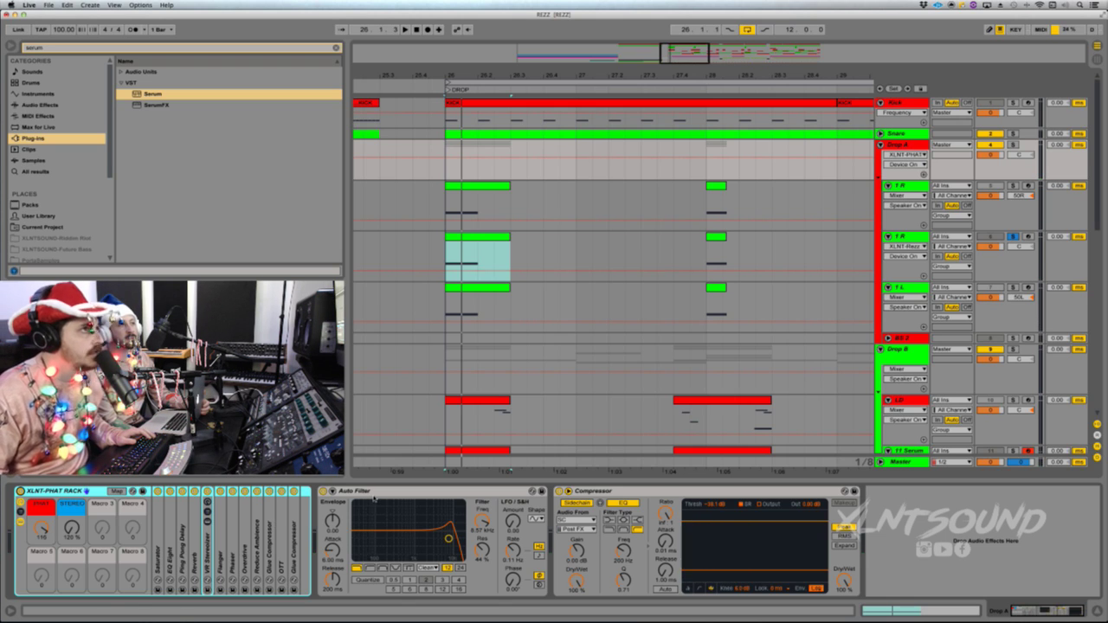
scroll(374, 499, "right", 1)
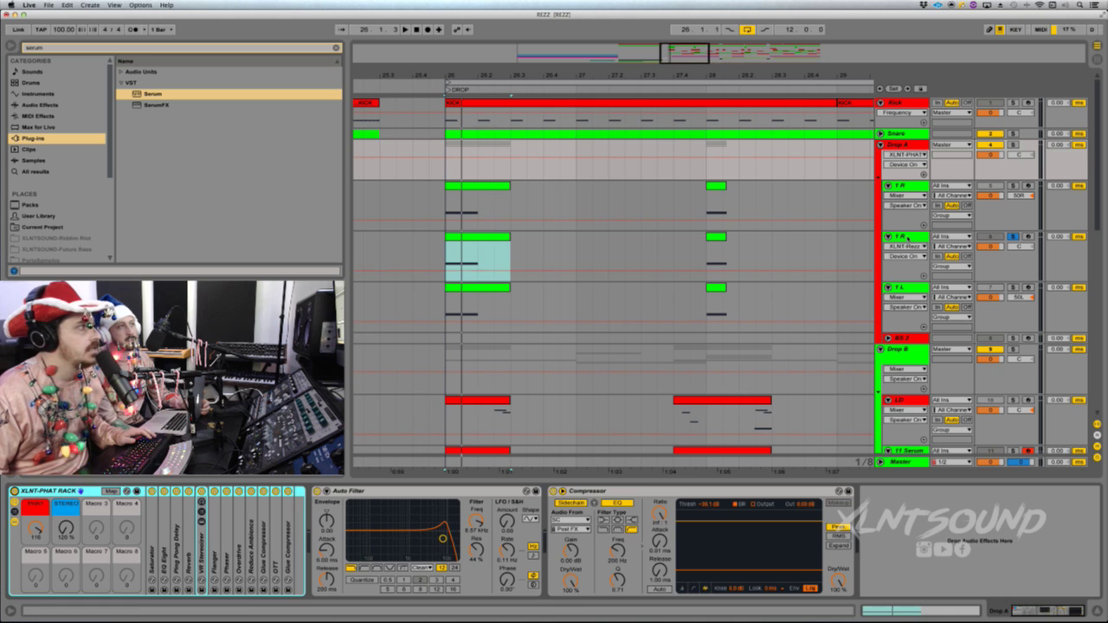
left_click(904, 237)
key("space")
key("space")
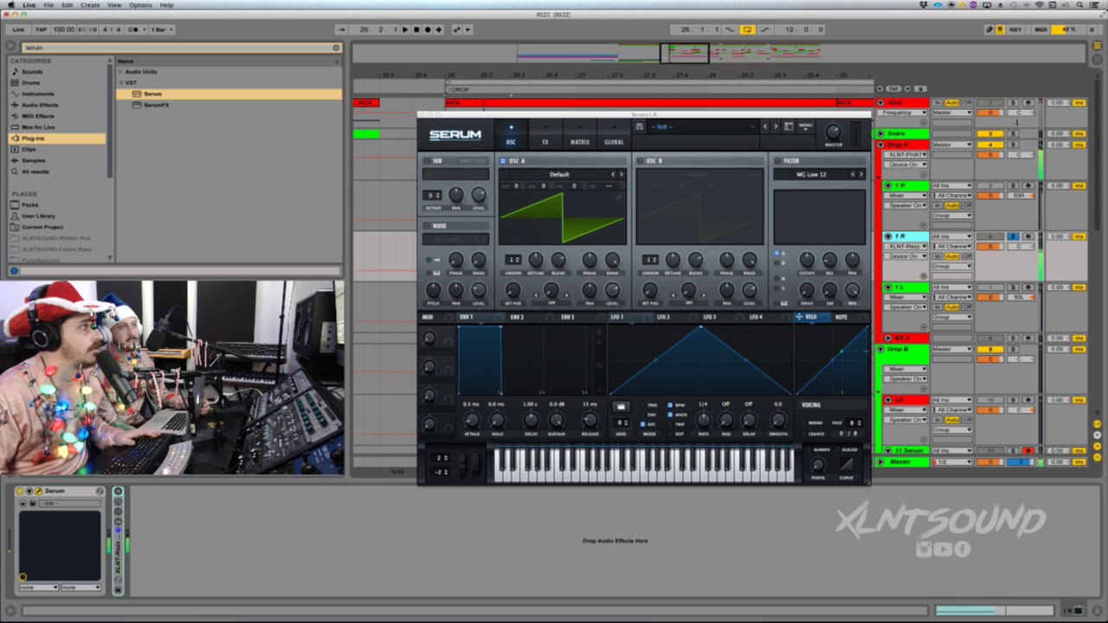
- Bypass the XLNT-PHAT RACK on the Drop A group and play the duplicate's sound without it
left_click(922, 146)
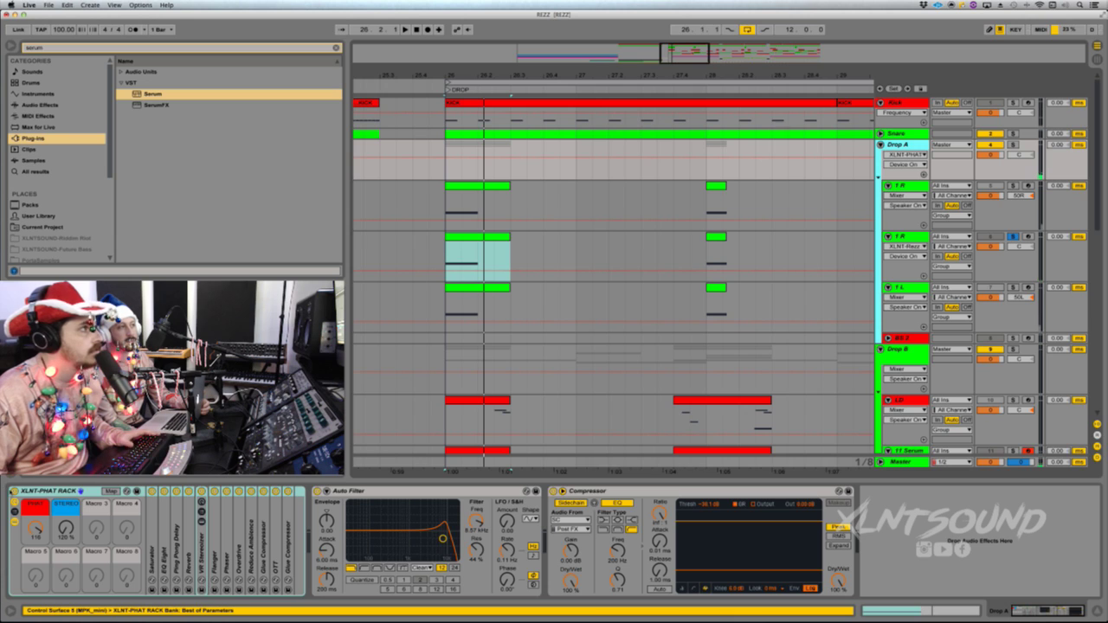
left_click(14, 491)
key("space")
key("space")
key("space")
key("space")
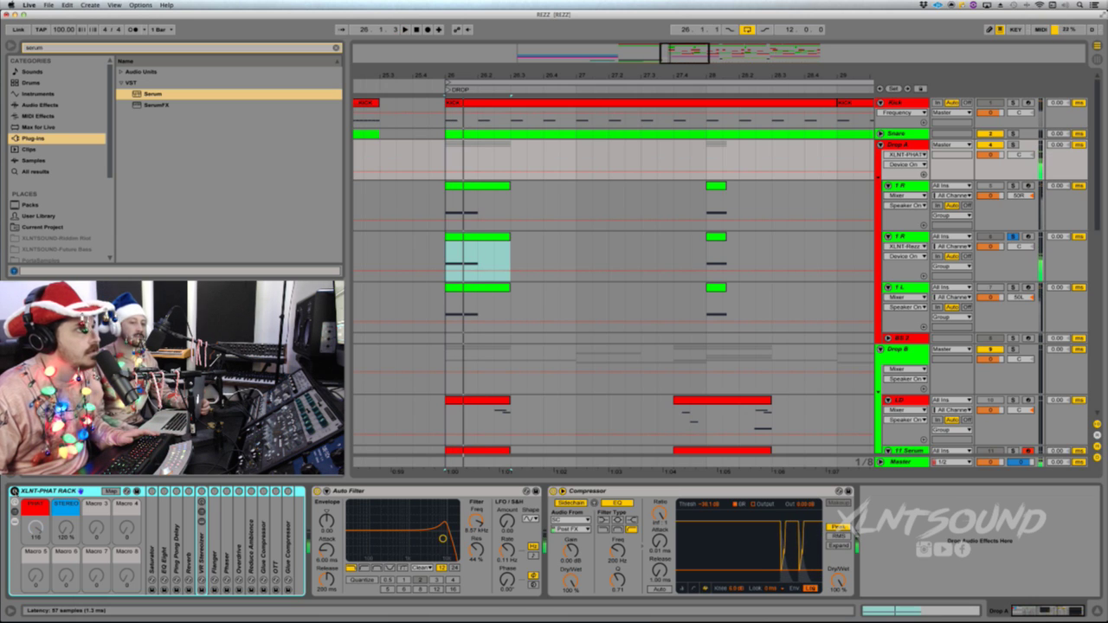
- Load the Analog Basic Shapes wavetable into oscillator A of the duplicate's Serum and set its position to the square wave
left_click(912, 237)
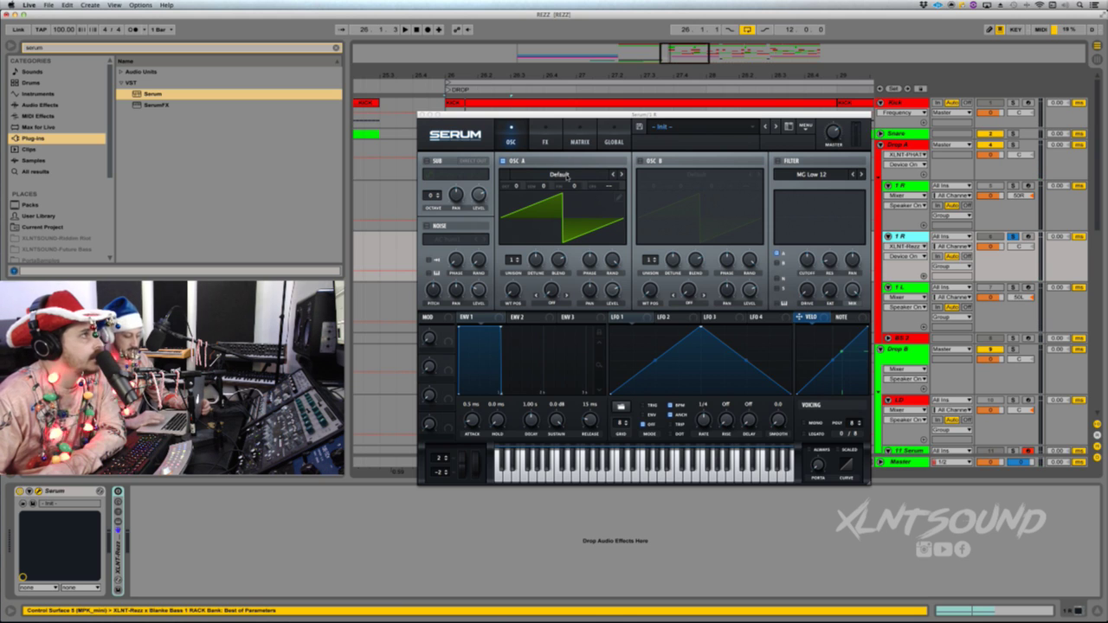
left_click(538, 175)
mouse_move(537, 183)
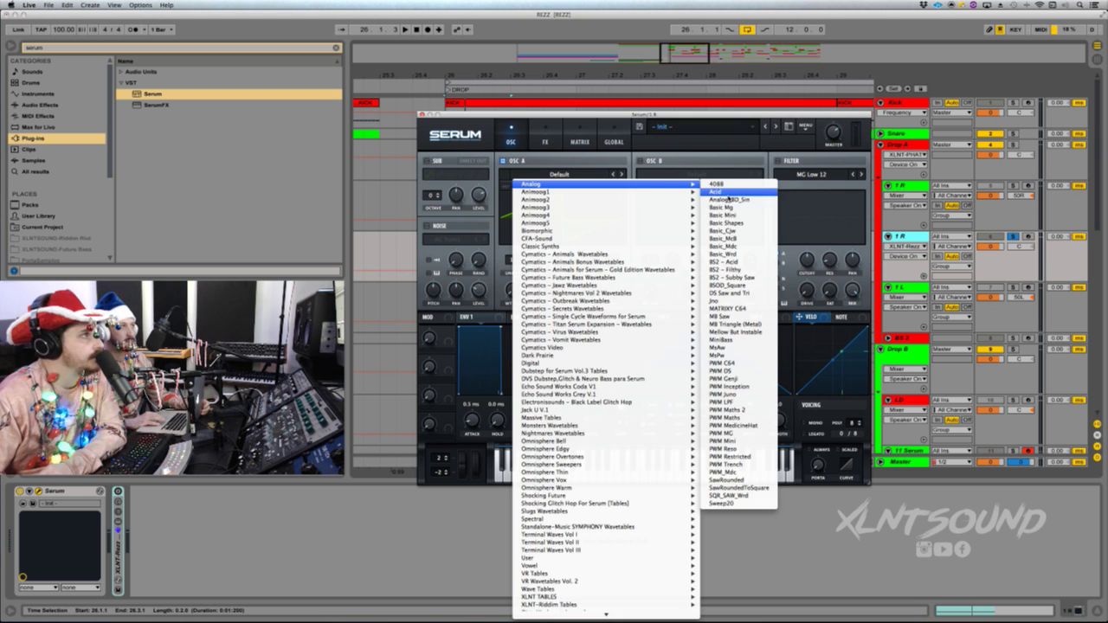
left_click(731, 230)
left_click_drag(511, 292, 511, 253)
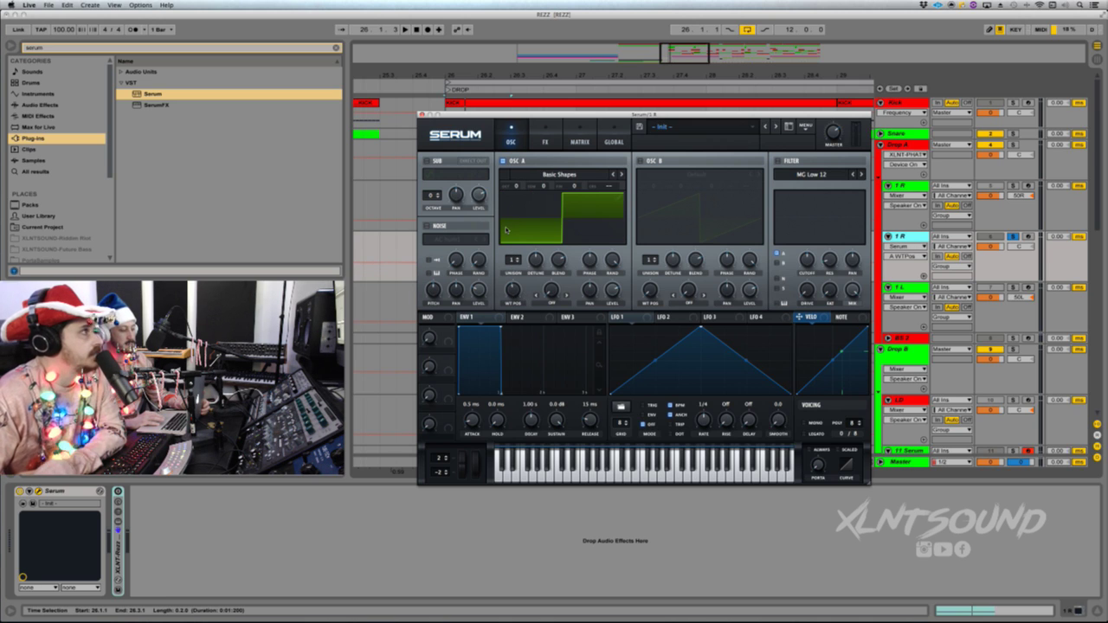
- Set oscillator A's octave to -1 and its unison to 6 voices, and adjust the unison detune
left_click_drag(515, 186, 516, 197)
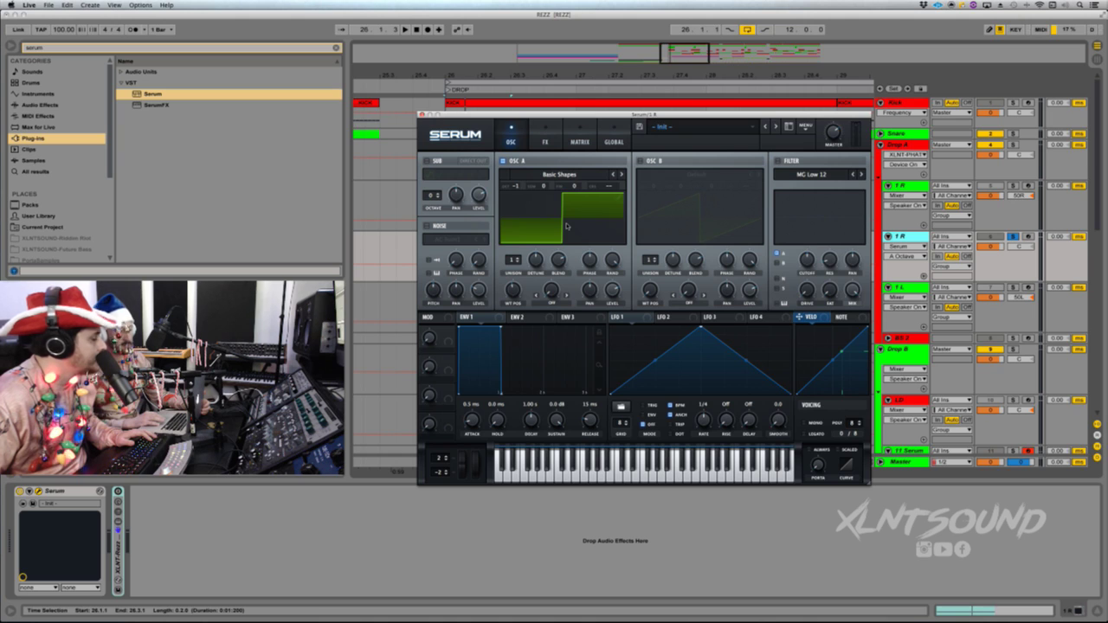
left_click_drag(513, 260, 536, 247)
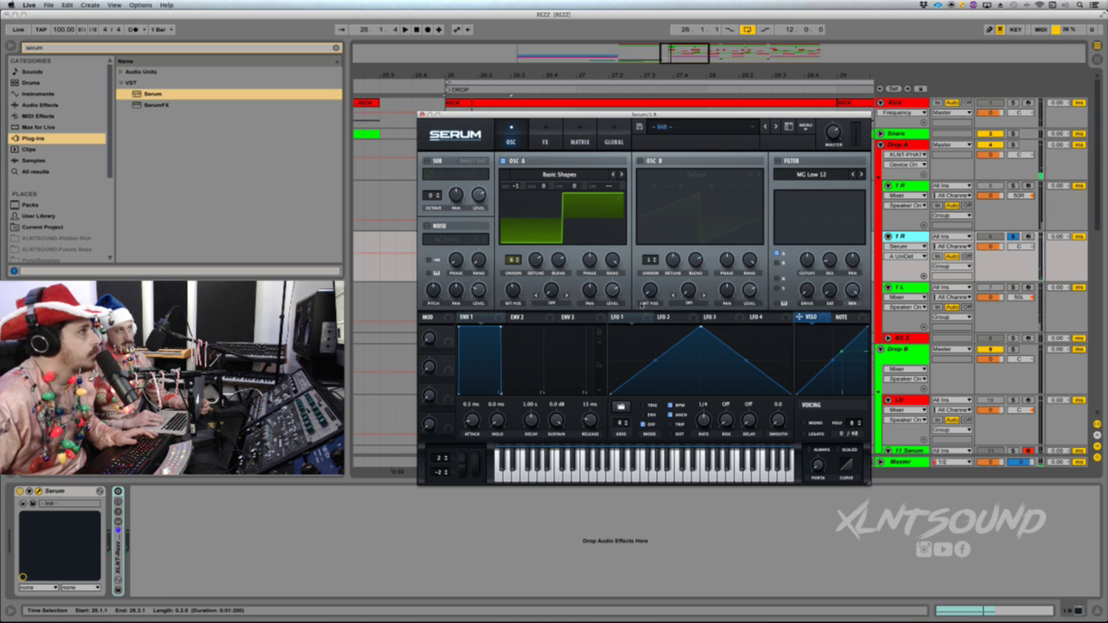
left_click(548, 218)
left_click(560, 230)
- Adjust oscillator A's unison blend while listening to the clip, and lower the oscillator's level
left_click_drag(558, 261, 571, 303)
key("space")
key("space")
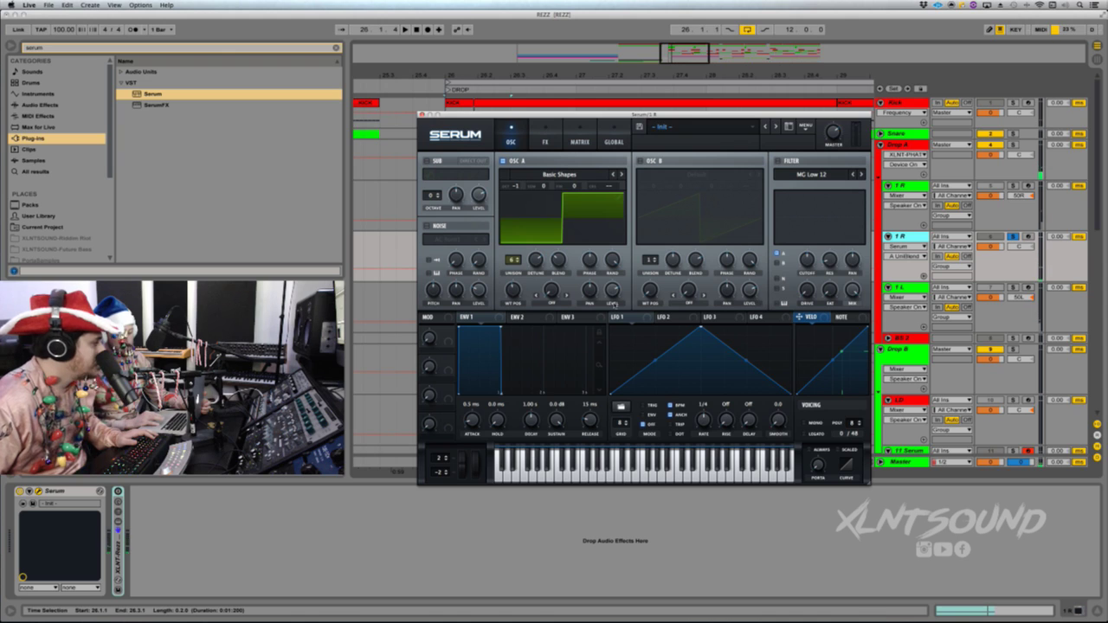
left_click(615, 292)
left_click_drag(617, 294, 619, 314)
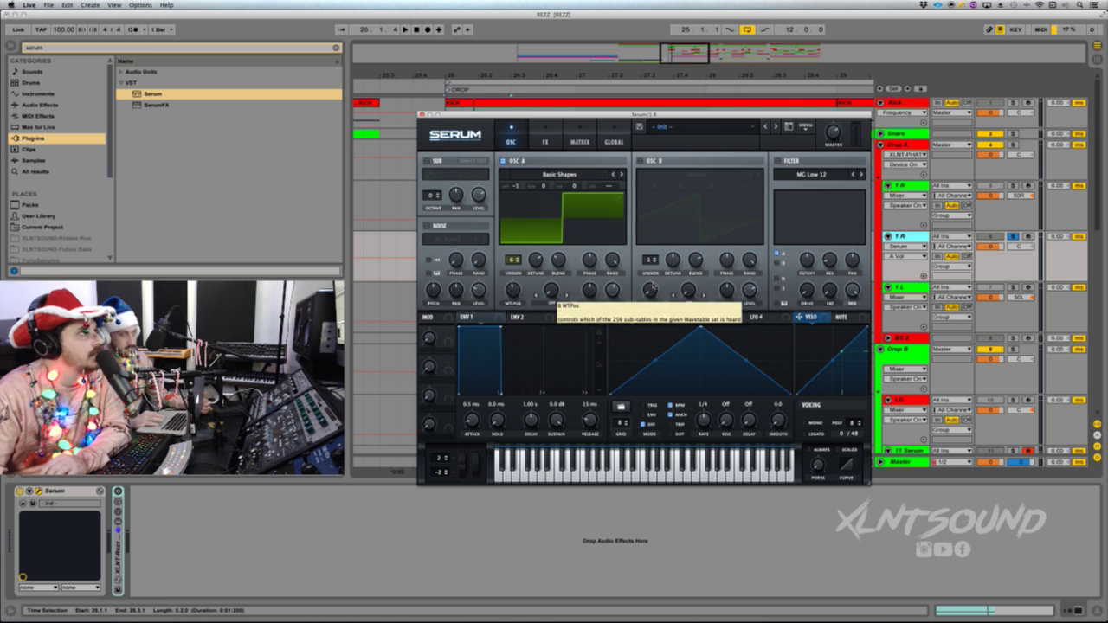
- Enable oscillator B and load the ICanHasKick wavetable from the Digital category into it
left_click(642, 161)
left_click(682, 175)
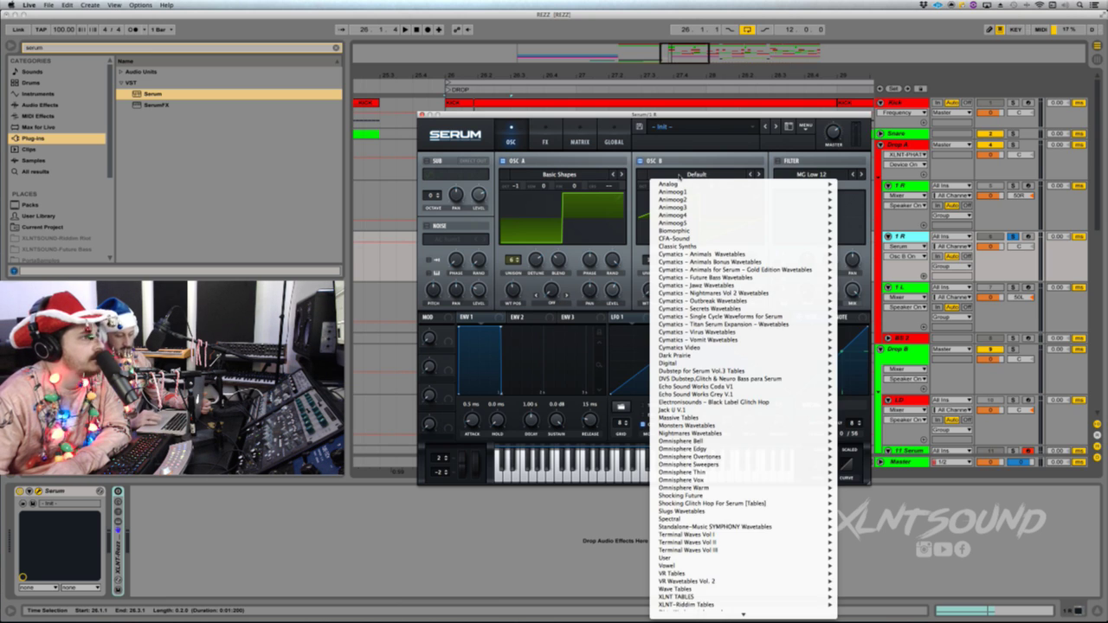
mouse_move(758, 520)
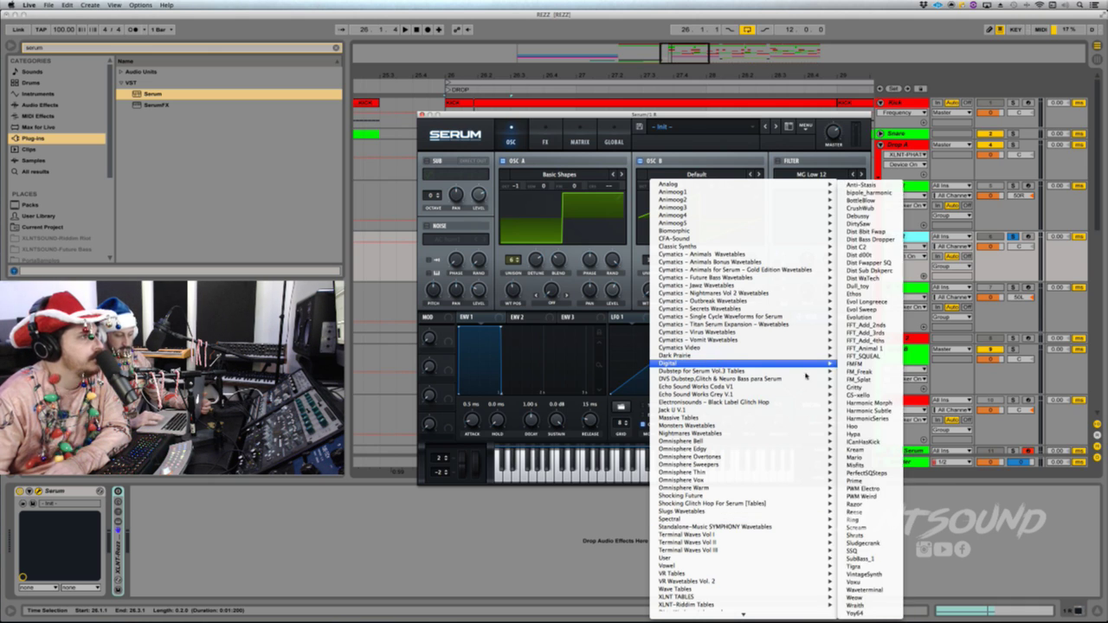
mouse_move(764, 366)
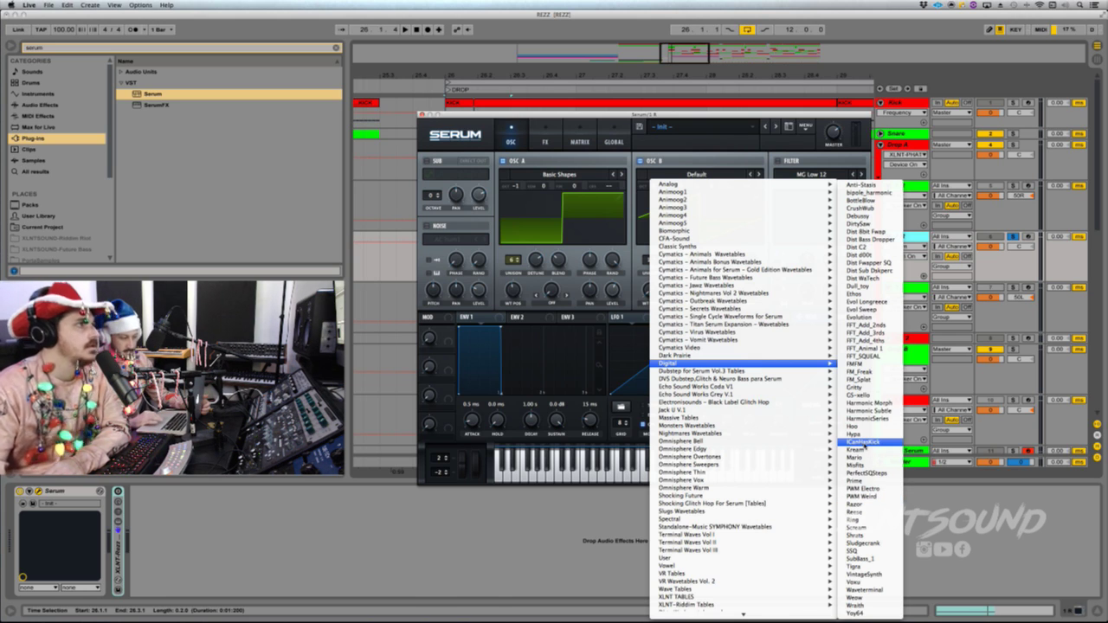
left_click(863, 443)
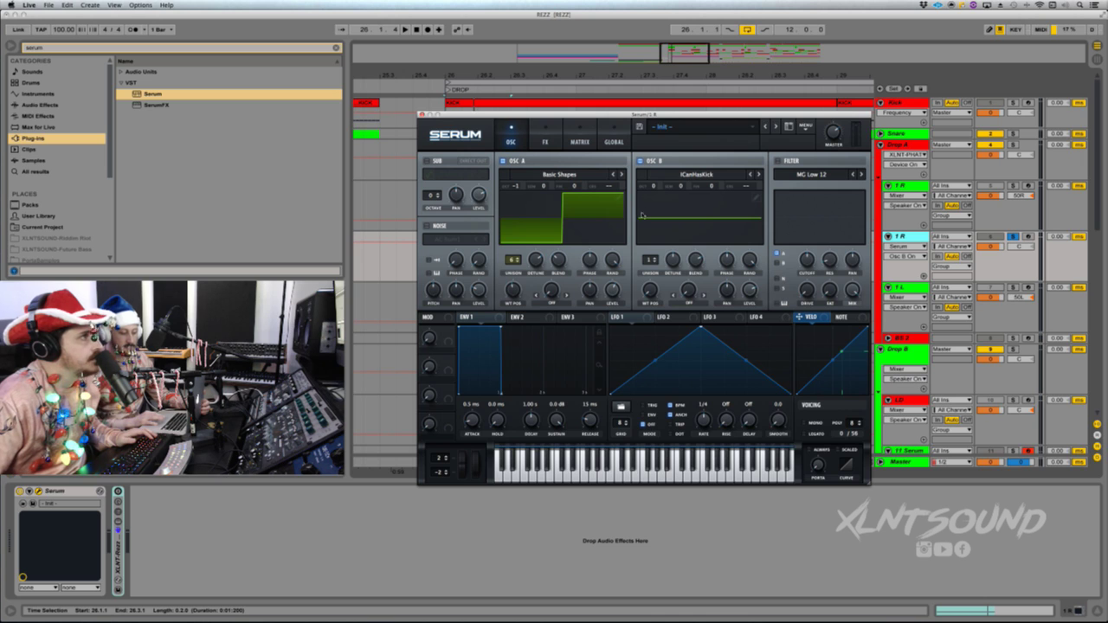
- Set oscillator B's unison to 2 voices and adjust its wavetable position, auditioning it with oscillator A temporarily off
left_click_drag(654, 258, 654, 250)
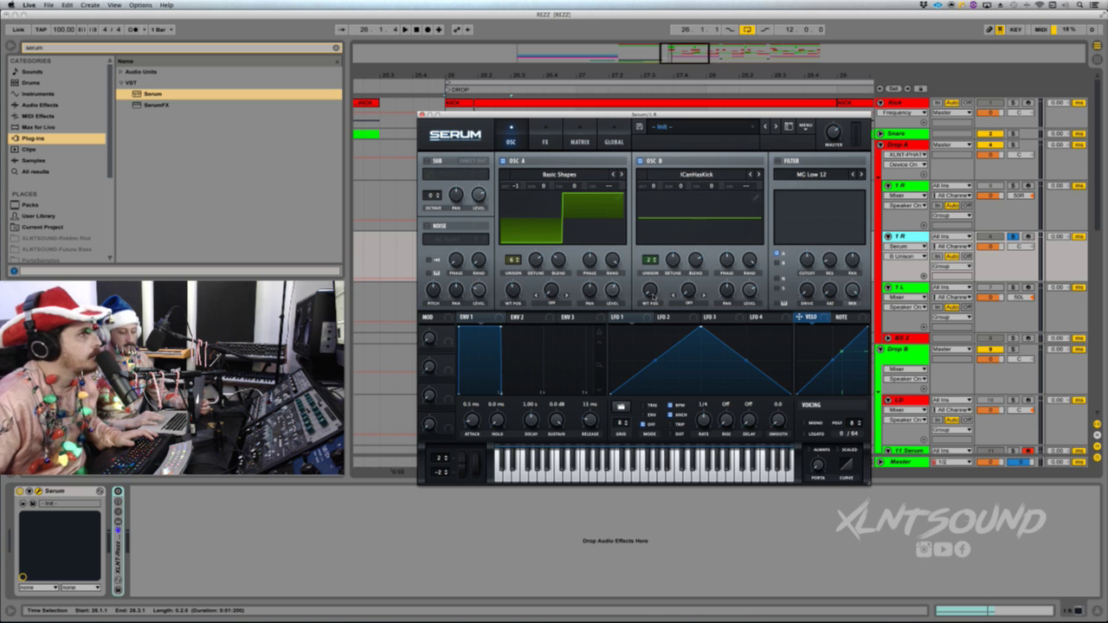
mouse_move(650, 291)
left_mouse_down()
mouse_move(667, 208)
mouse_move(666, 287)
mouse_move(671, 258)
mouse_move(669, 274)
mouse_move(665, 289)
mouse_move(670, 236)
mouse_move(651, 287)
mouse_move(660, 272)
mouse_move(661, 296)
left_mouse_up()
key("space")
left_click(503, 161)
key("space")
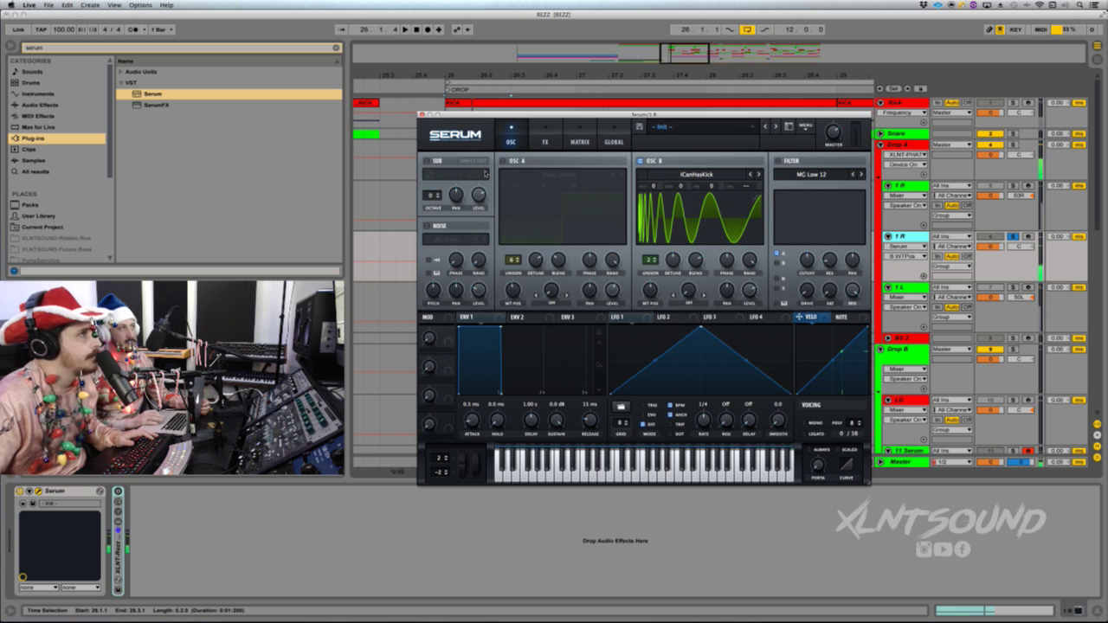
left_click(503, 161)
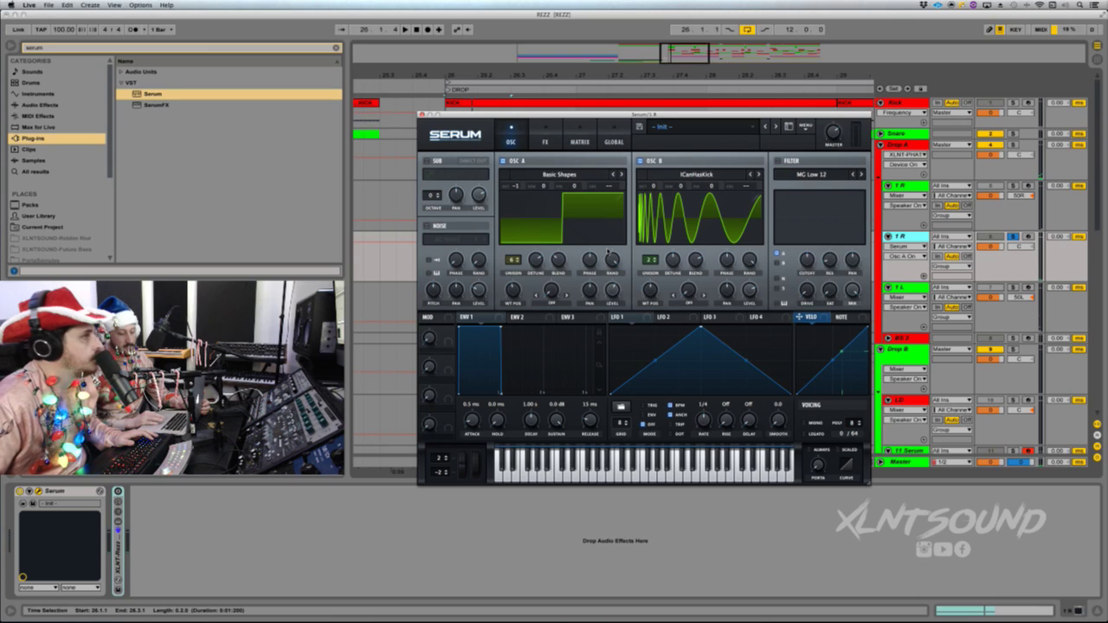
- Refine oscillator B's wavetable position and set its octave to -1 and its level to 99% while playing the clip
left_click_drag(643, 295, 647, 289)
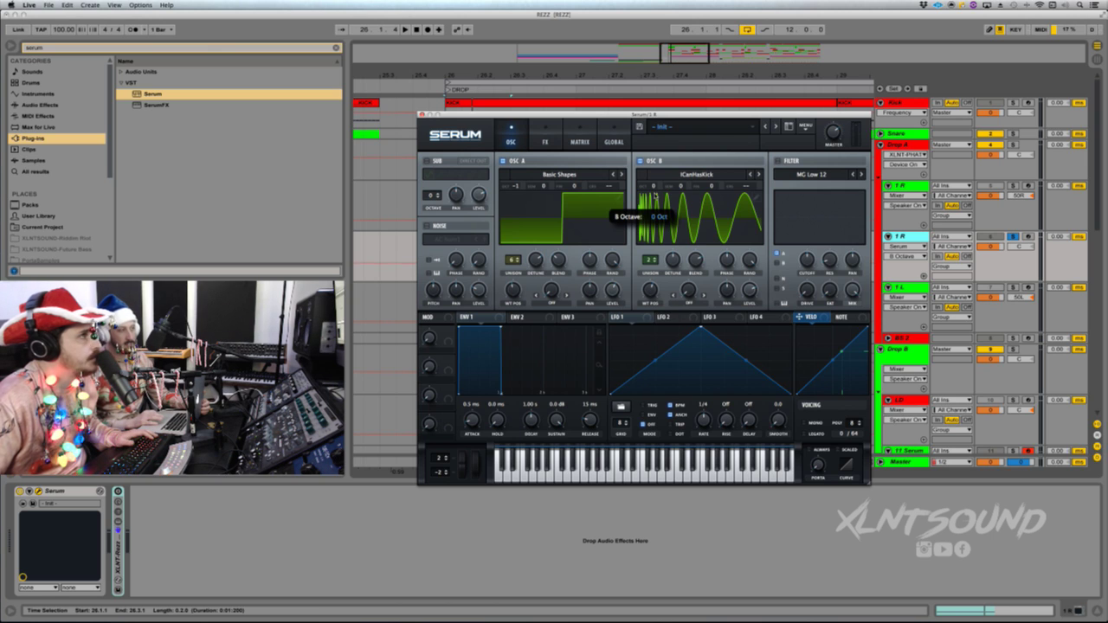
key("space")
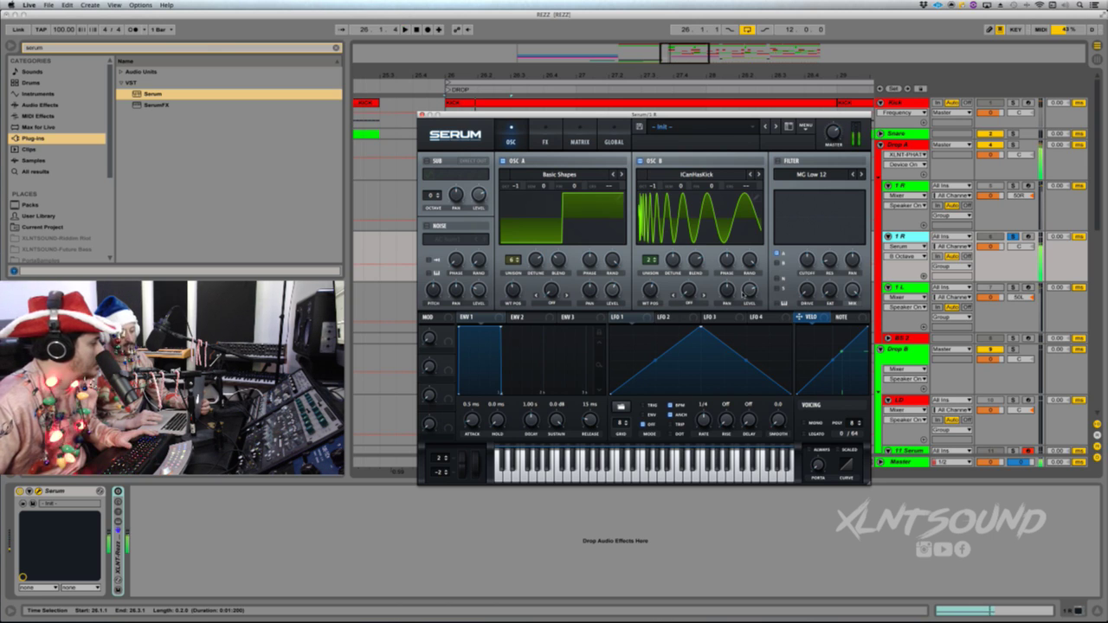
left_click_drag(746, 297, 746, 300)
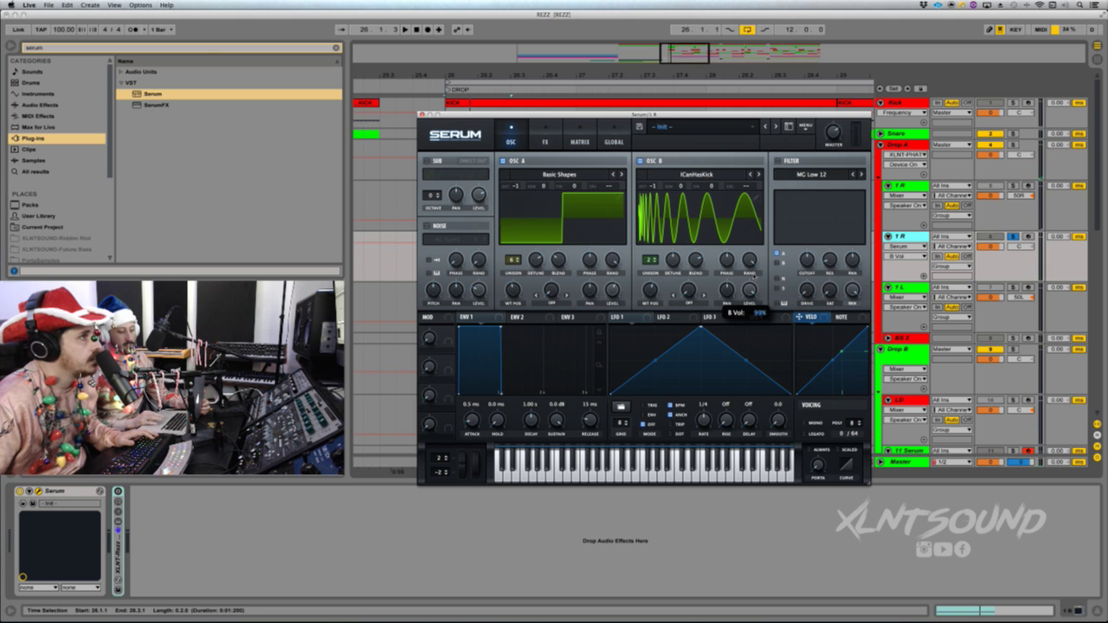
key("space")
key("space")
key("space")
key("space")
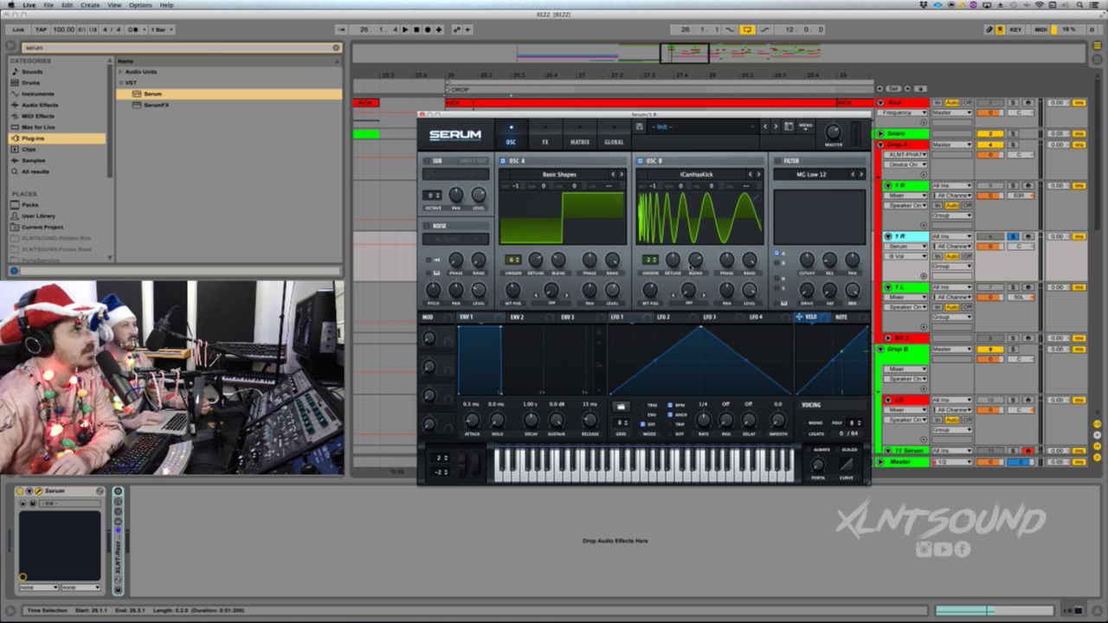
left_click(696, 260)
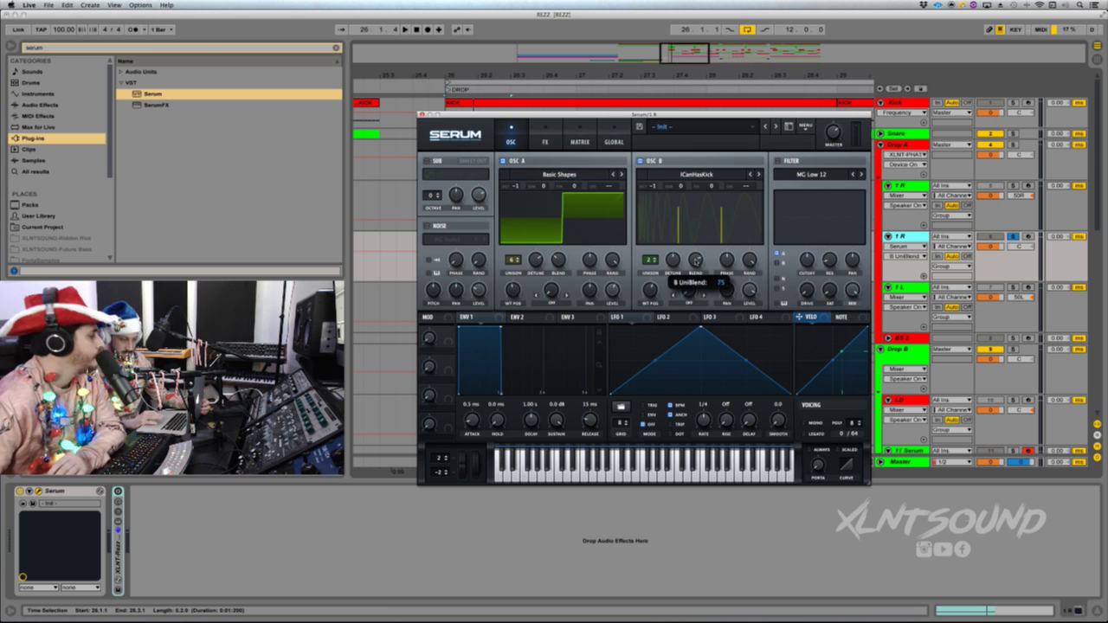
- Enable the MG Low 12 filter for both oscillators, raise its cutoff to about 1795 Hz and play the clip
left_click(777, 161)
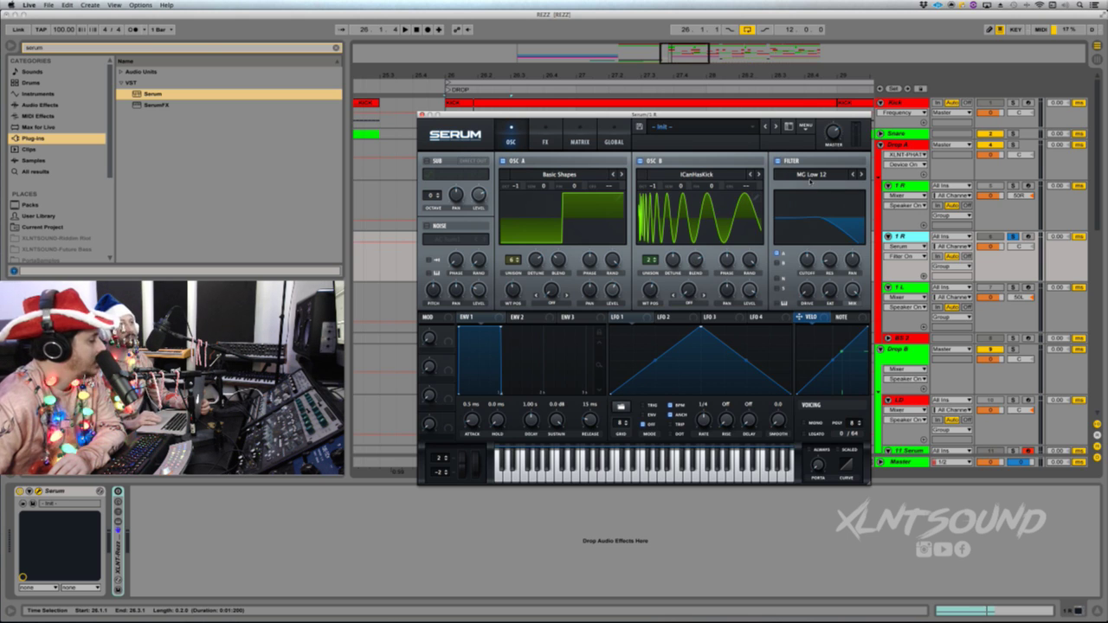
left_click(777, 263)
left_click(807, 265)
left_click_drag(807, 265, 811, 247)
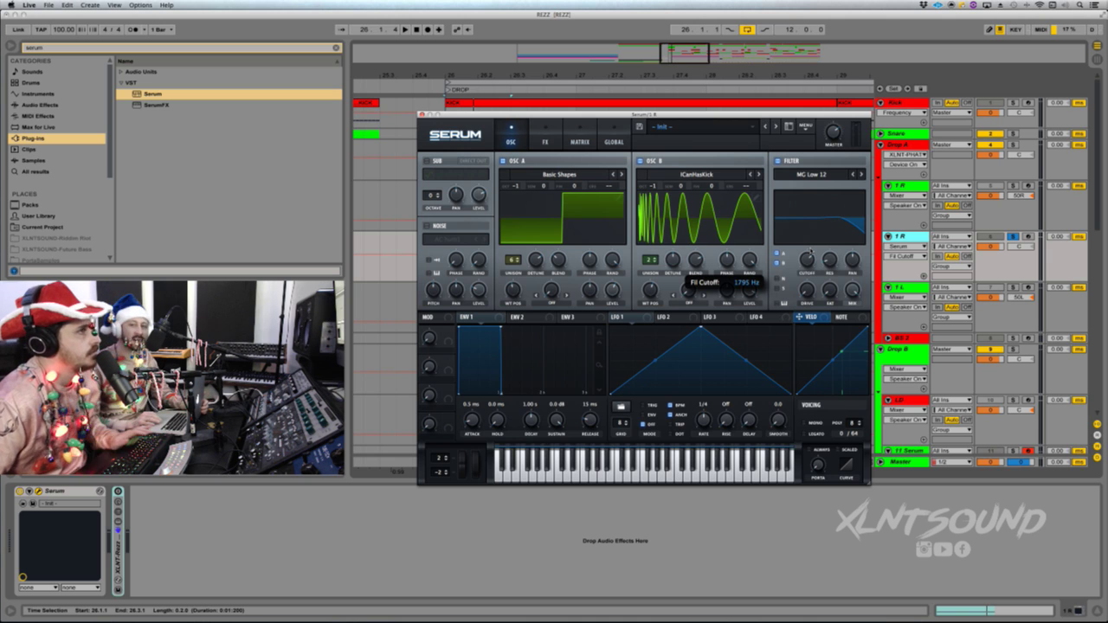
key("space")
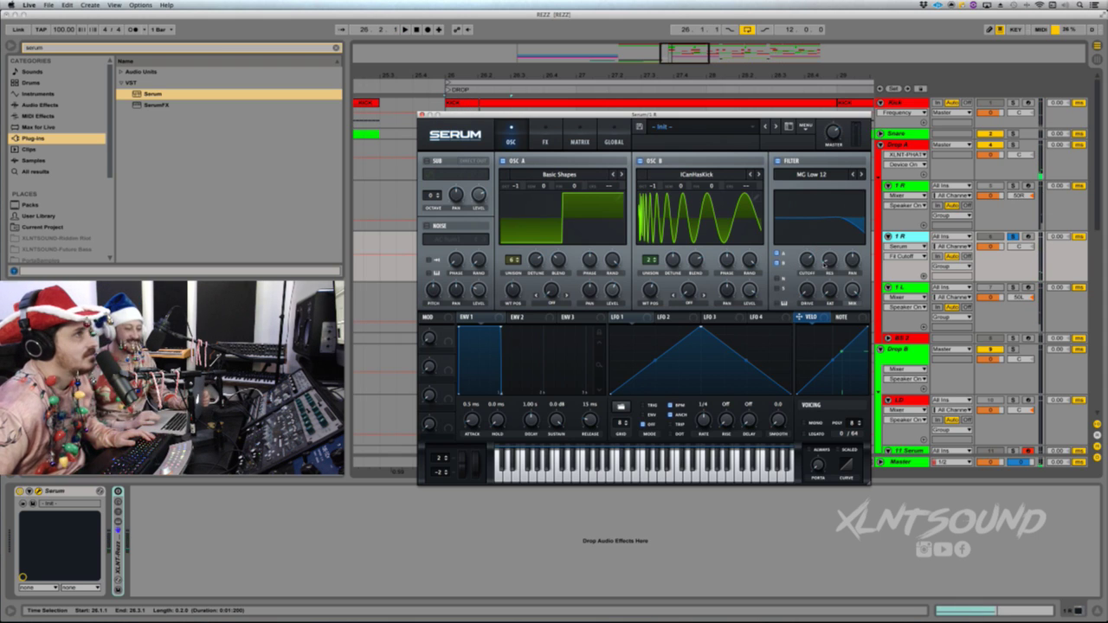
left_click(807, 262)
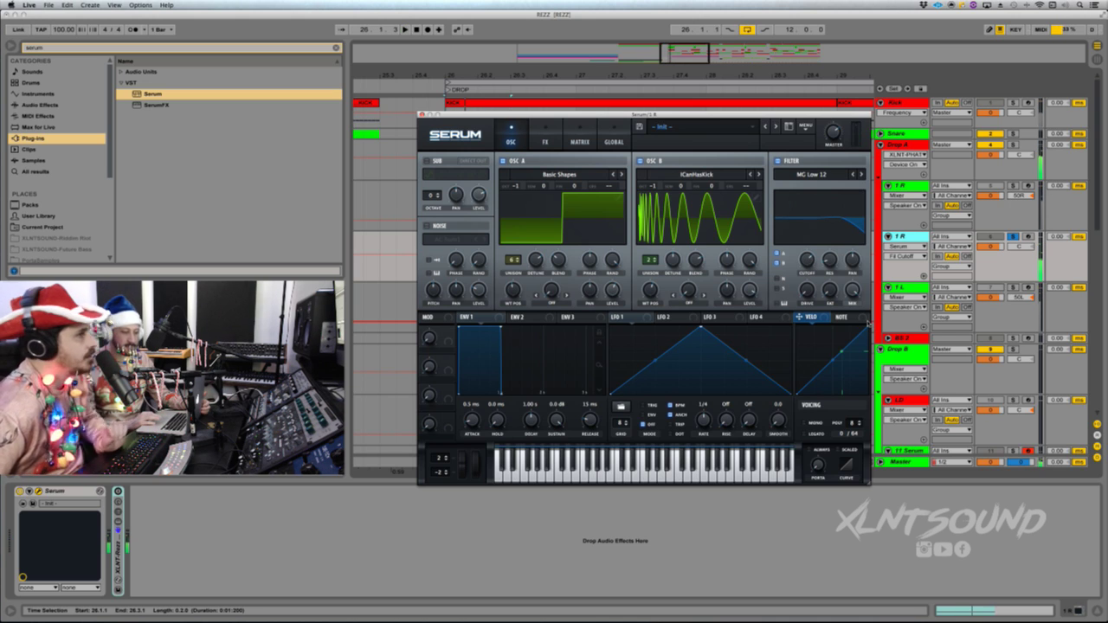
- Load the saved effect chain XLNT-BS Rezz Bass 1 FX.fxr into Serum's effects rack
left_click(545, 142)
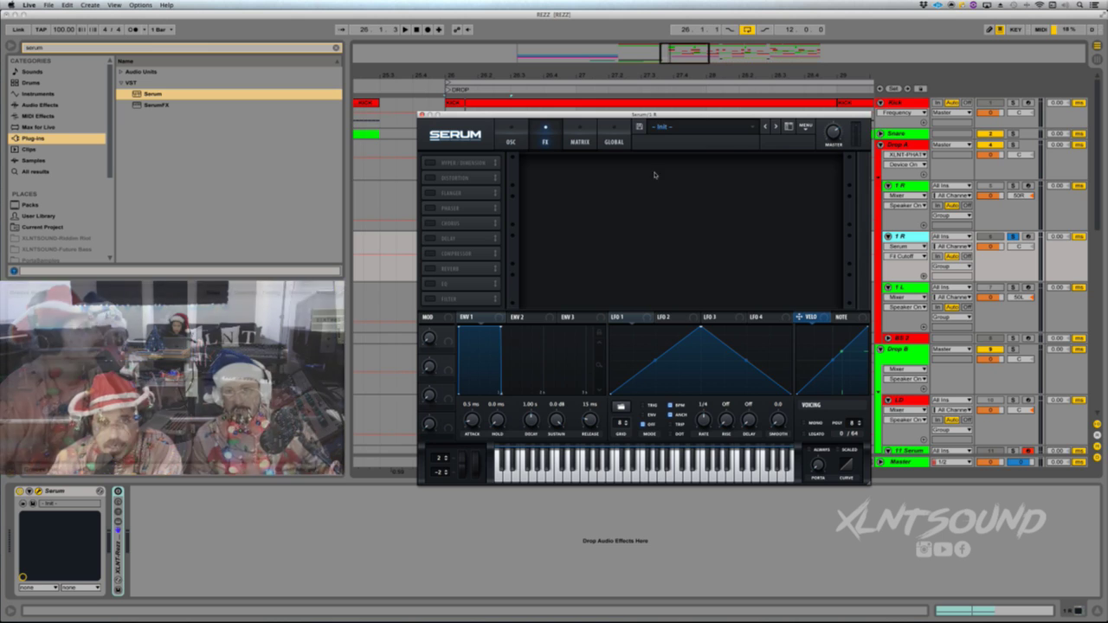
left_click(711, 127)
left_click(710, 127)
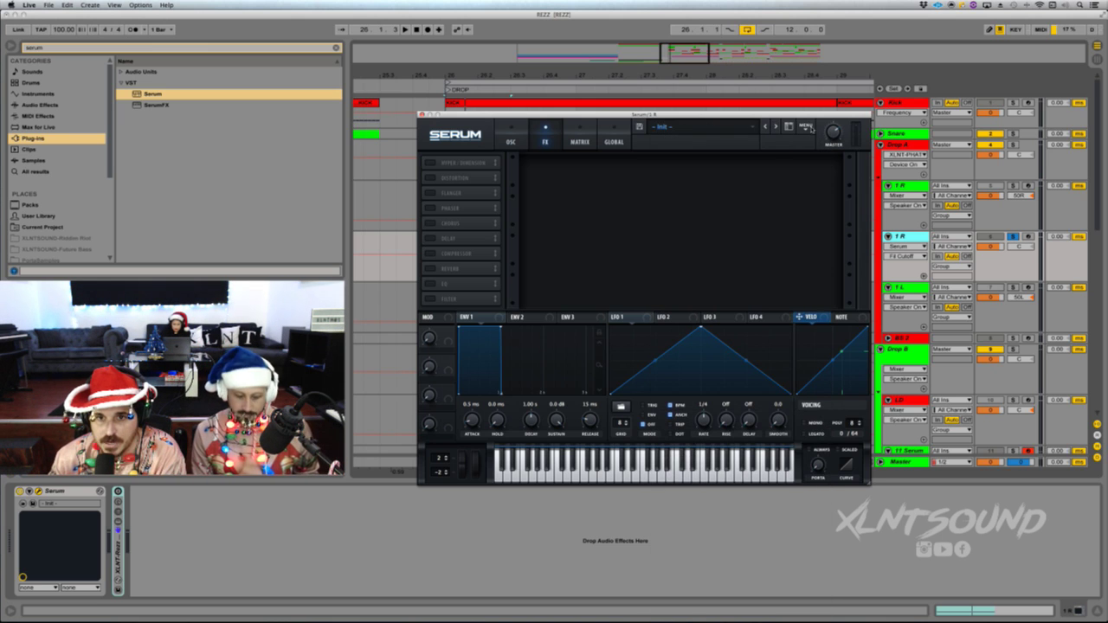
left_click(812, 128)
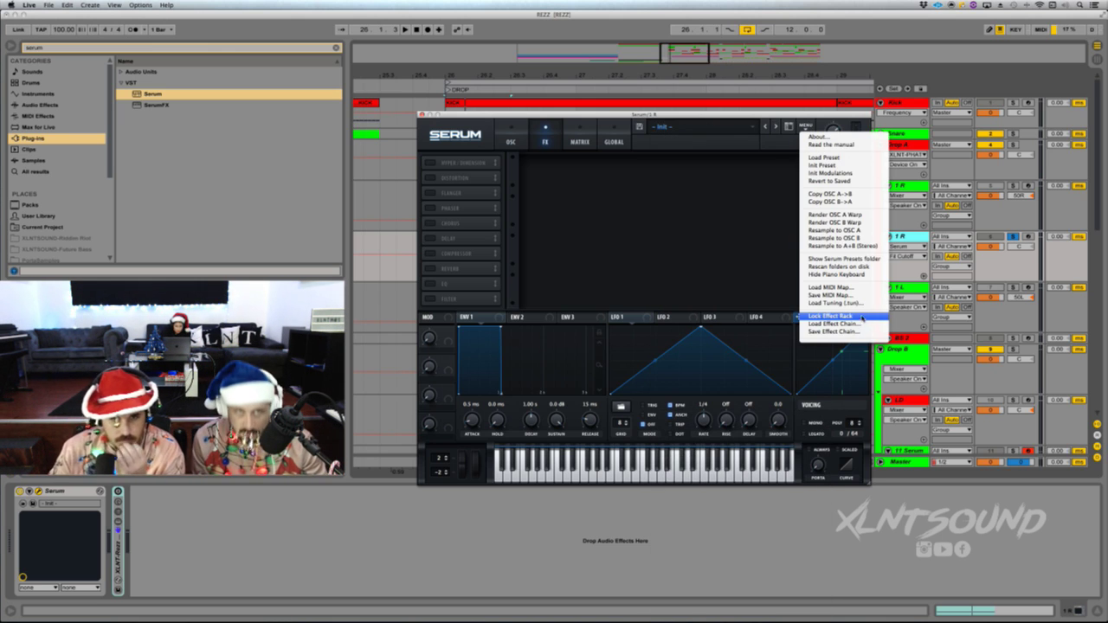
left_click(862, 319)
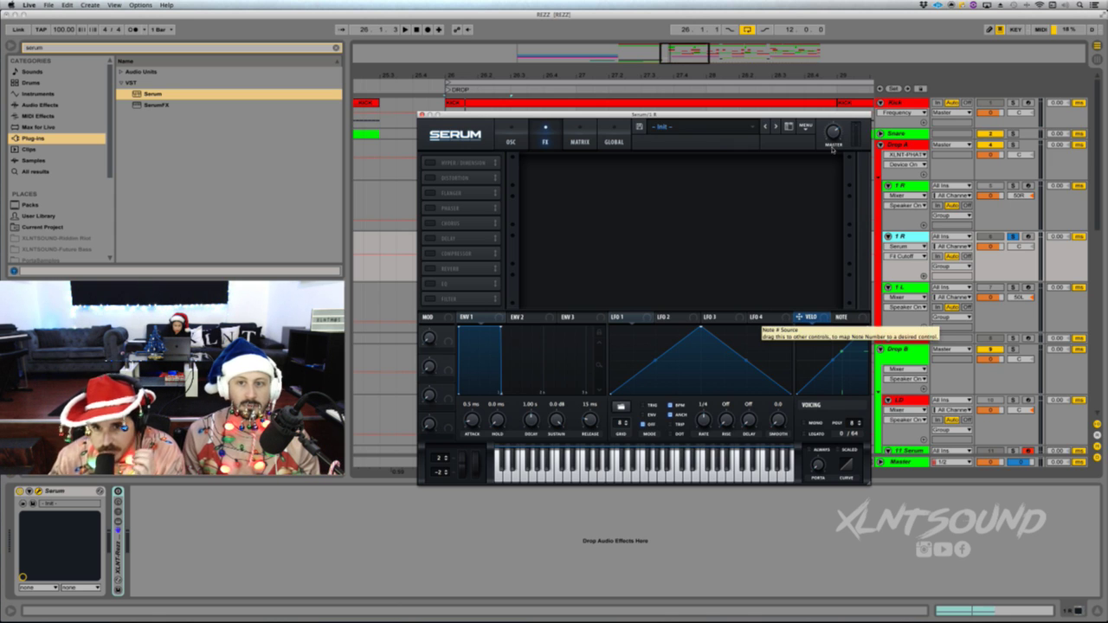
left_click(805, 129)
left_click(827, 325)
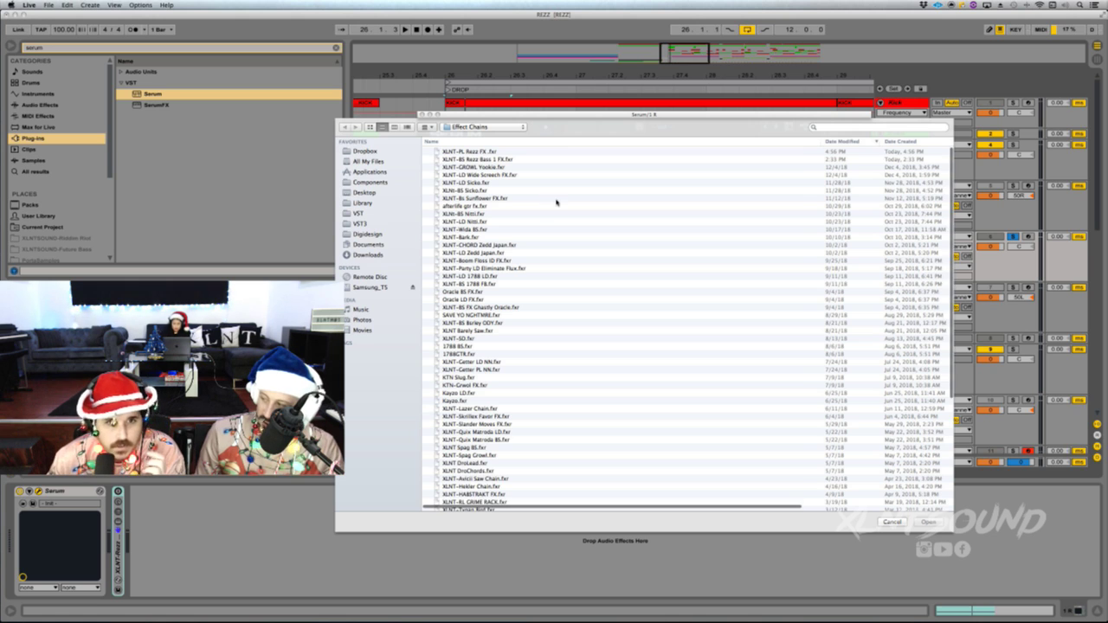
left_click(478, 160)
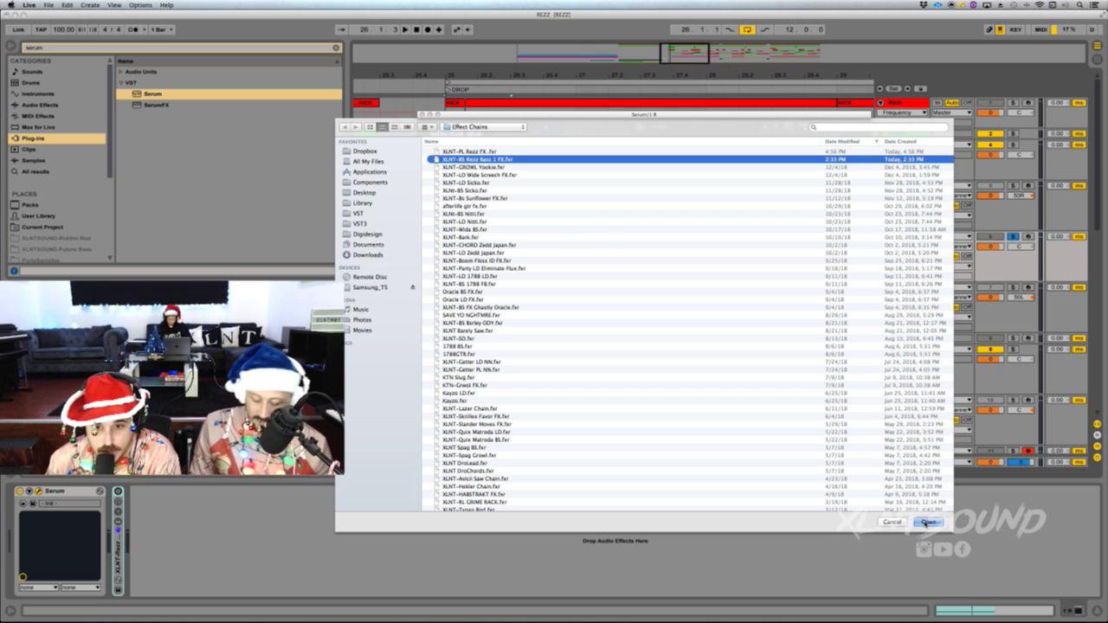
left_click(927, 523)
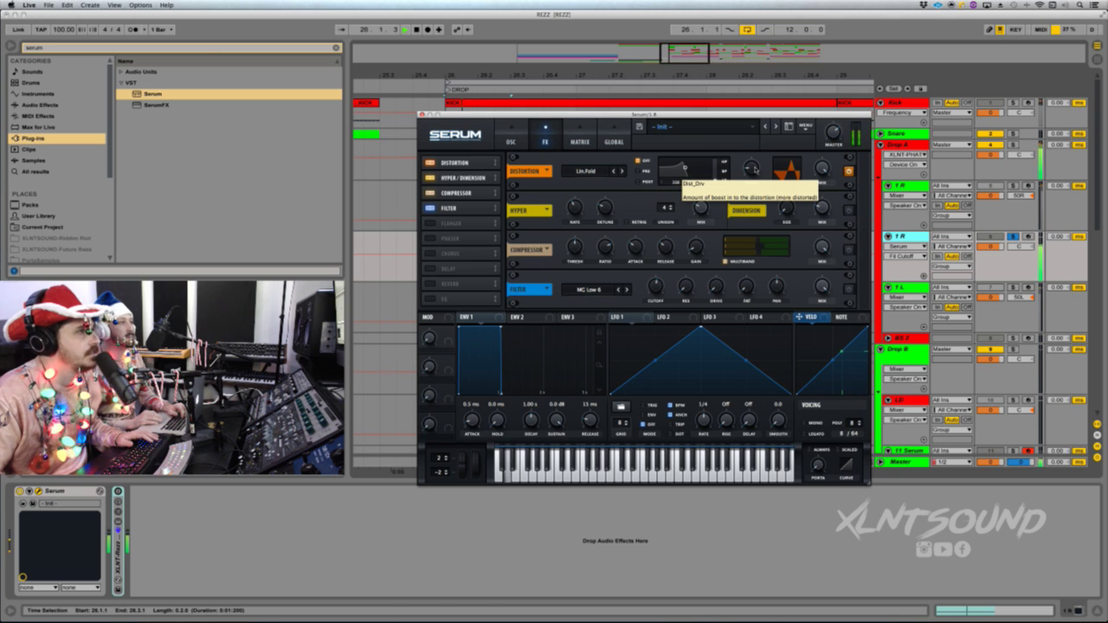
- Adjust the Lin.Fold distortion's drive while listening, and compare the sound with the distortion off and on
left_click(752, 169)
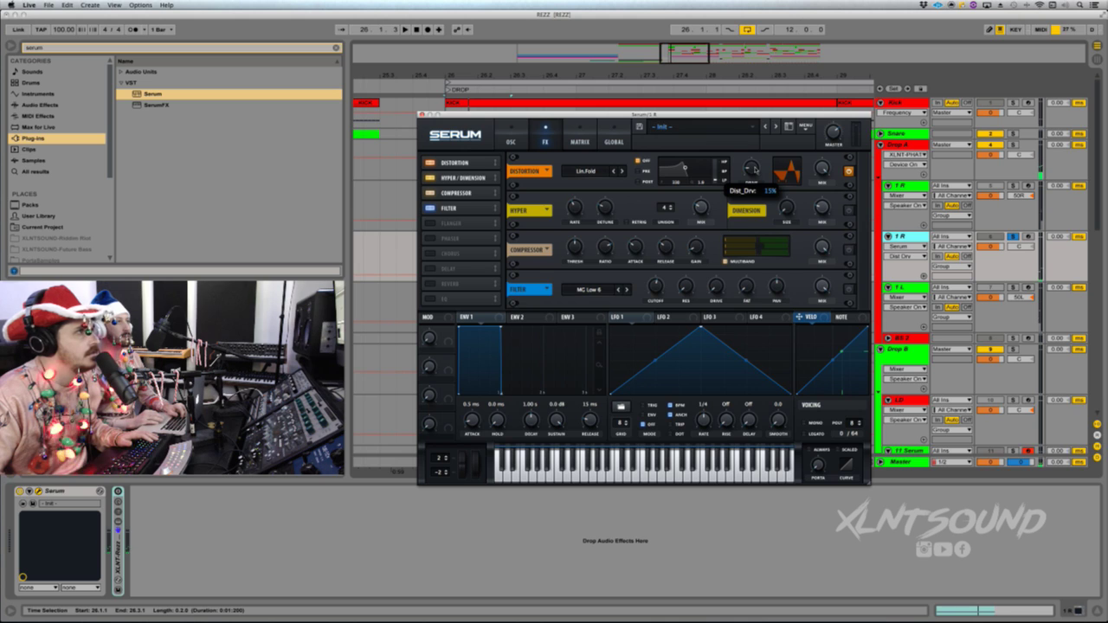
mouse_move(752, 169)
left_mouse_down()
mouse_move(754, 157)
mouse_move(754, 178)
left_mouse_up()
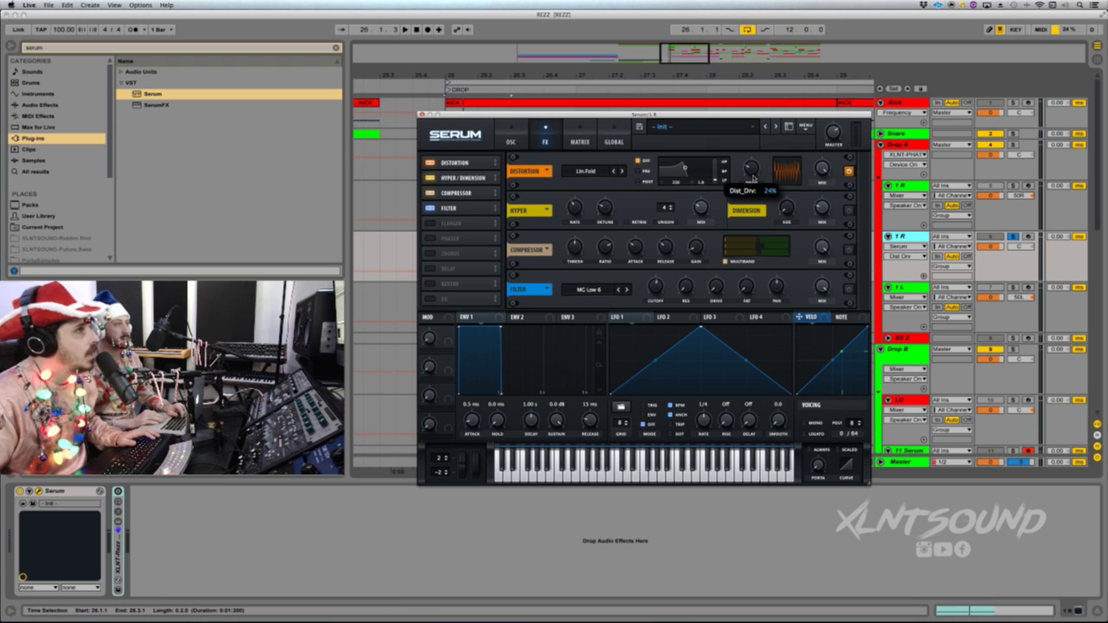
left_click_drag(752, 178, 752, 187)
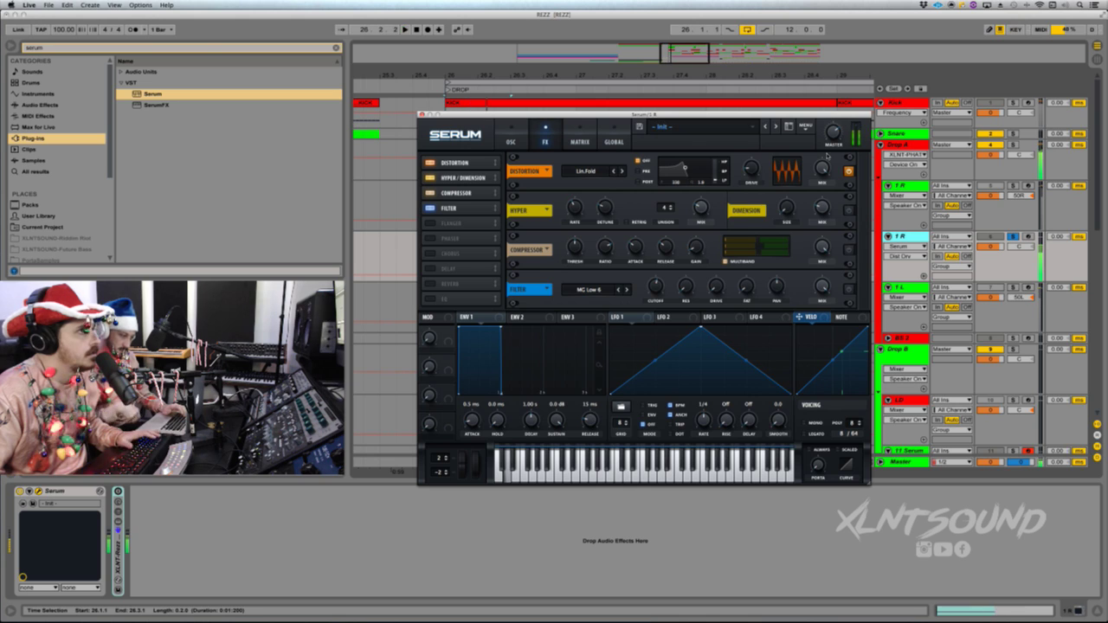
left_click(848, 172)
left_click(849, 171)
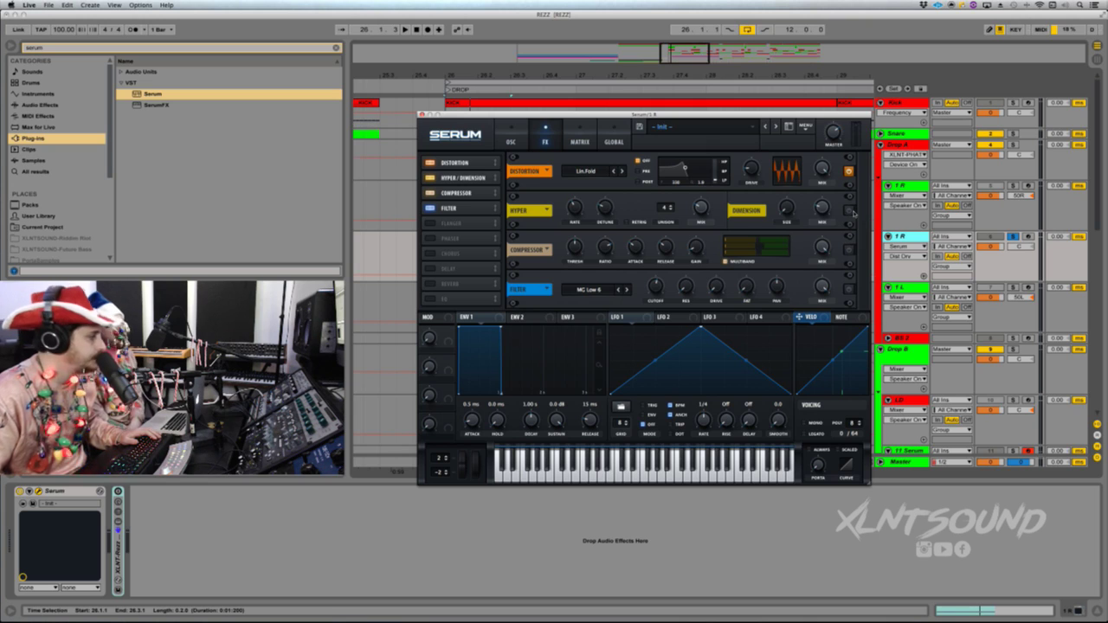
- Enable the Hyper/Dimension and compressor effects, and check the Hyper mix and the Dimension size and mix
left_click(852, 211)
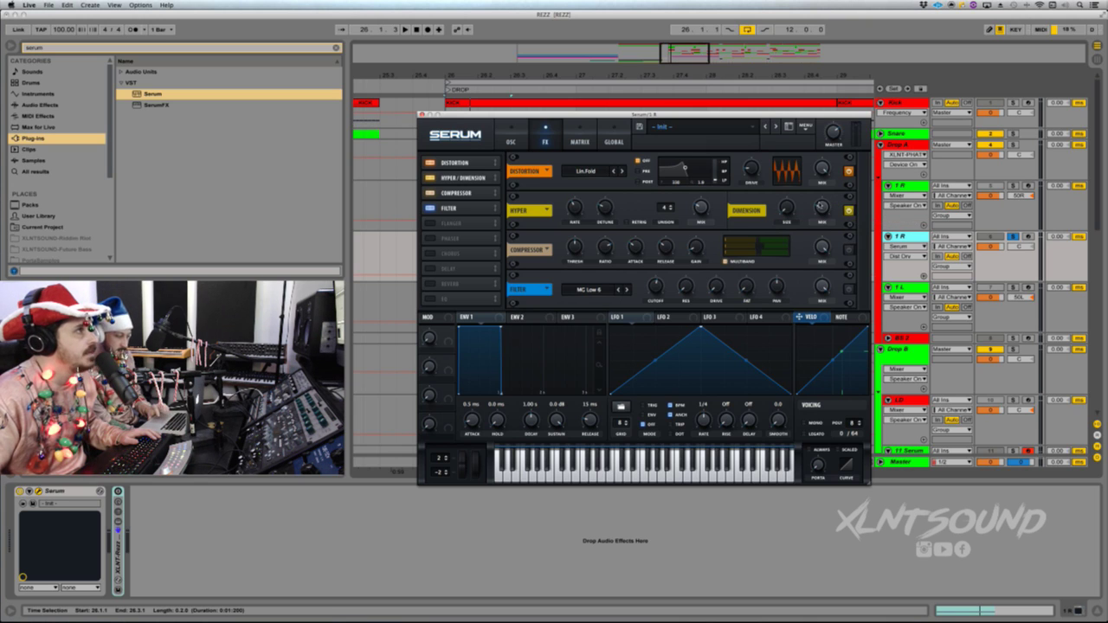
left_click(700, 210)
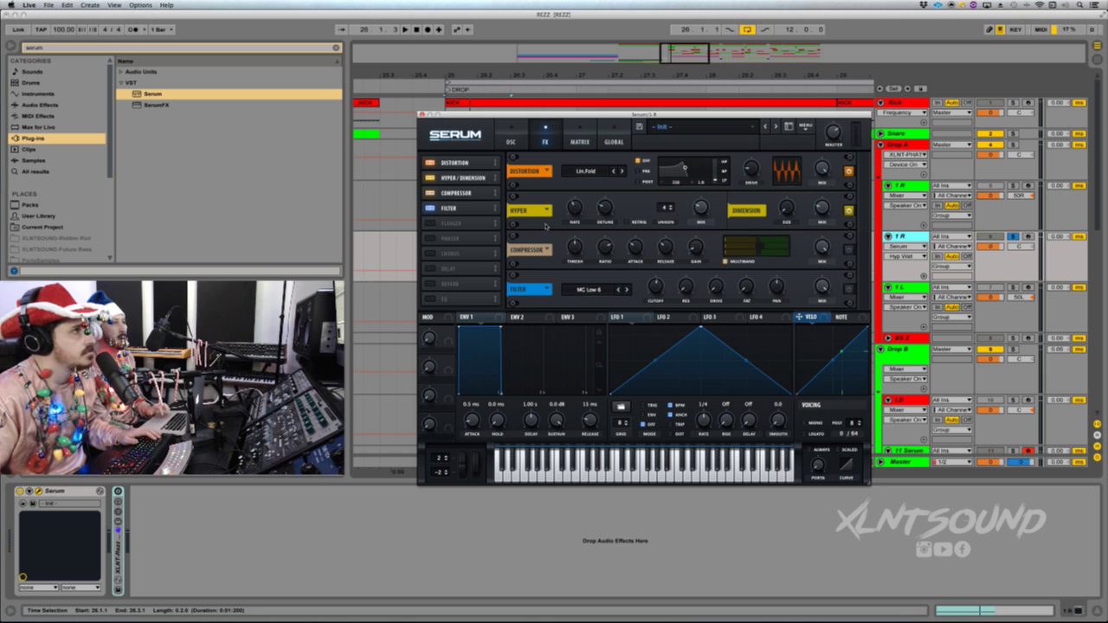
left_click(786, 208)
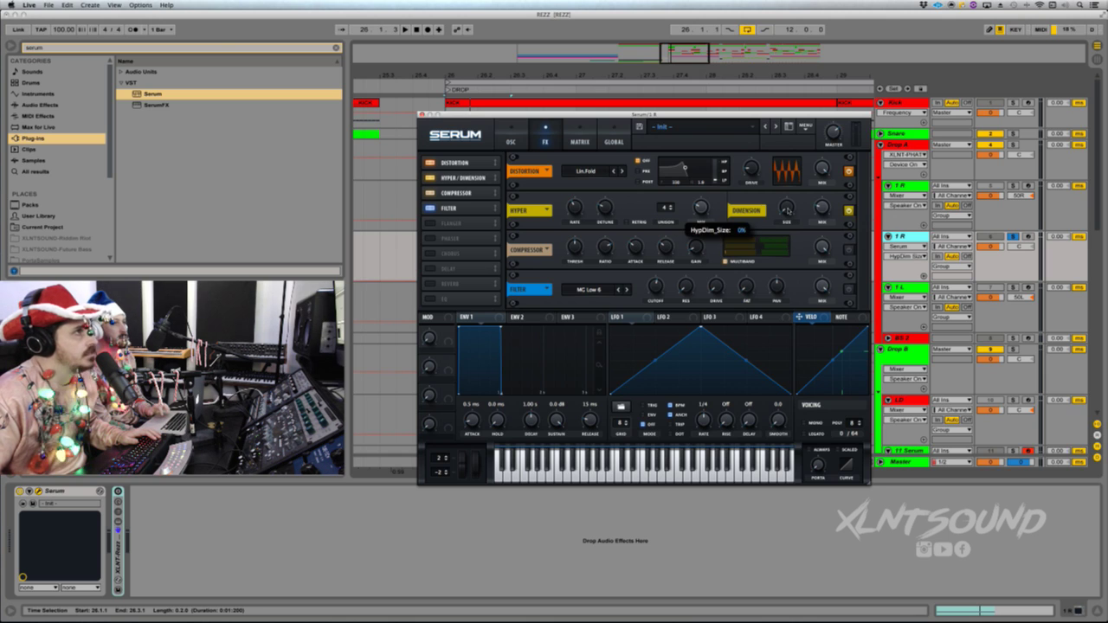
left_click(819, 208)
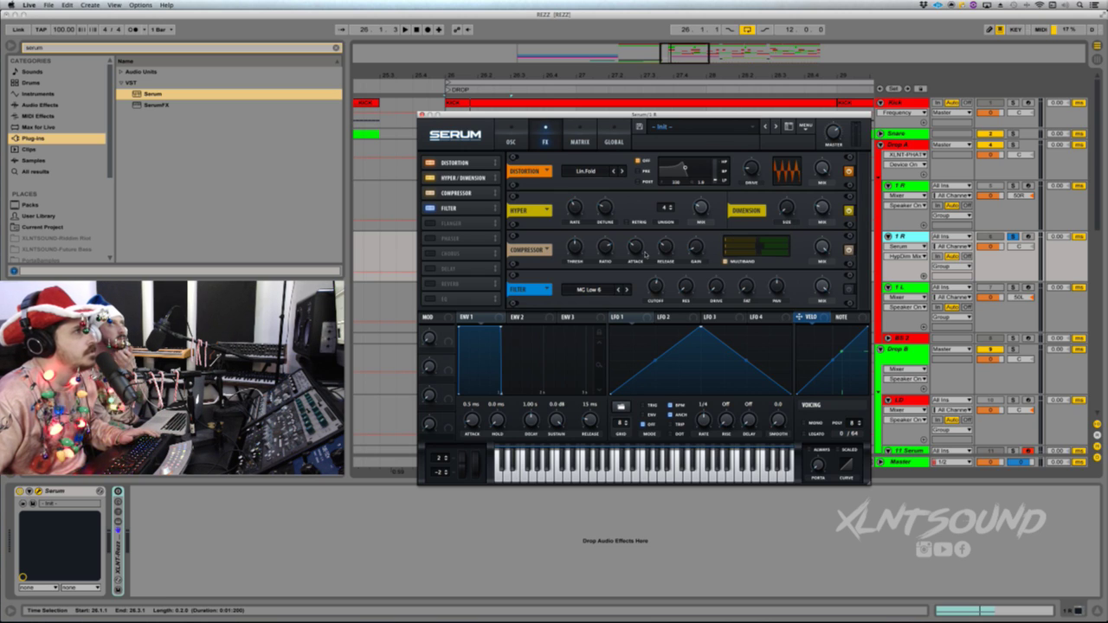
- Check the multiband compressor's threshold, ratio, attack, release and gain values
left_click(575, 249)
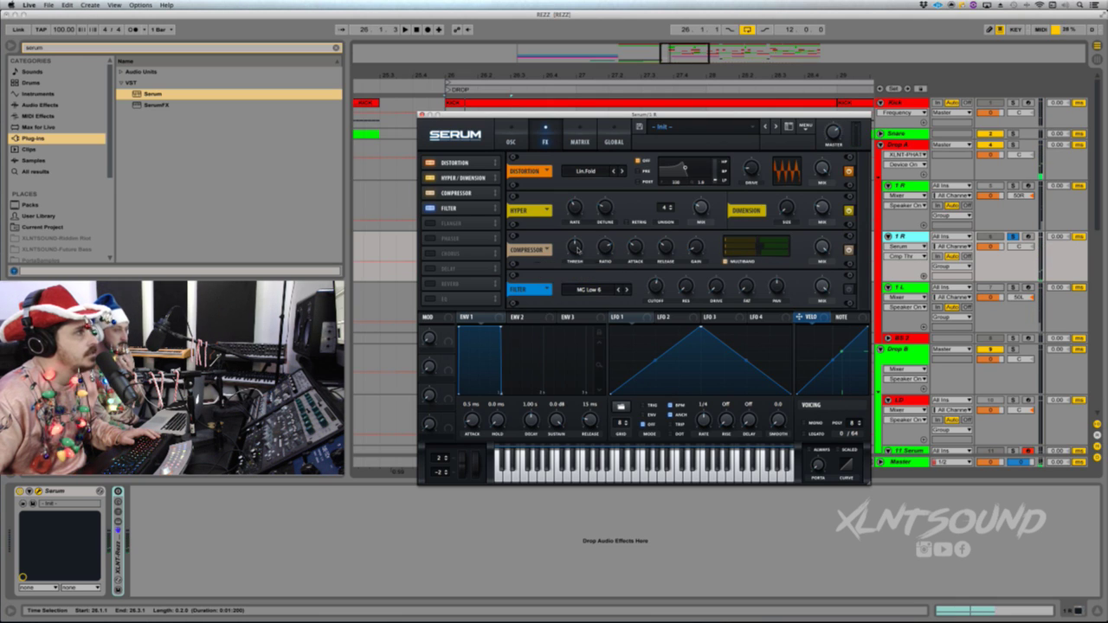
left_click(609, 248)
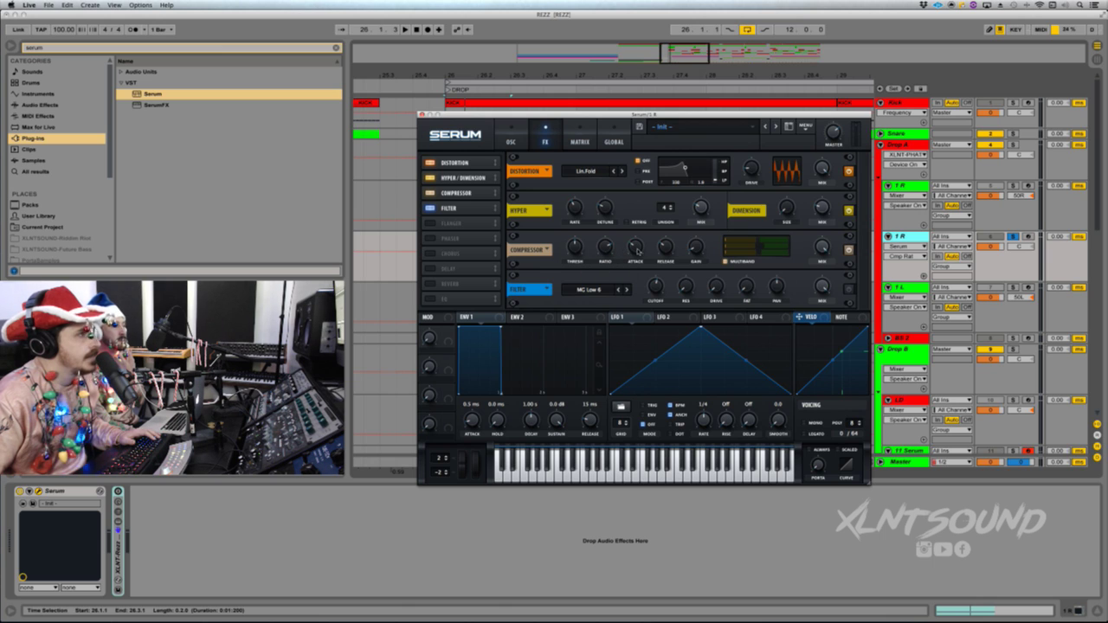
left_click(637, 250)
left_click(665, 250)
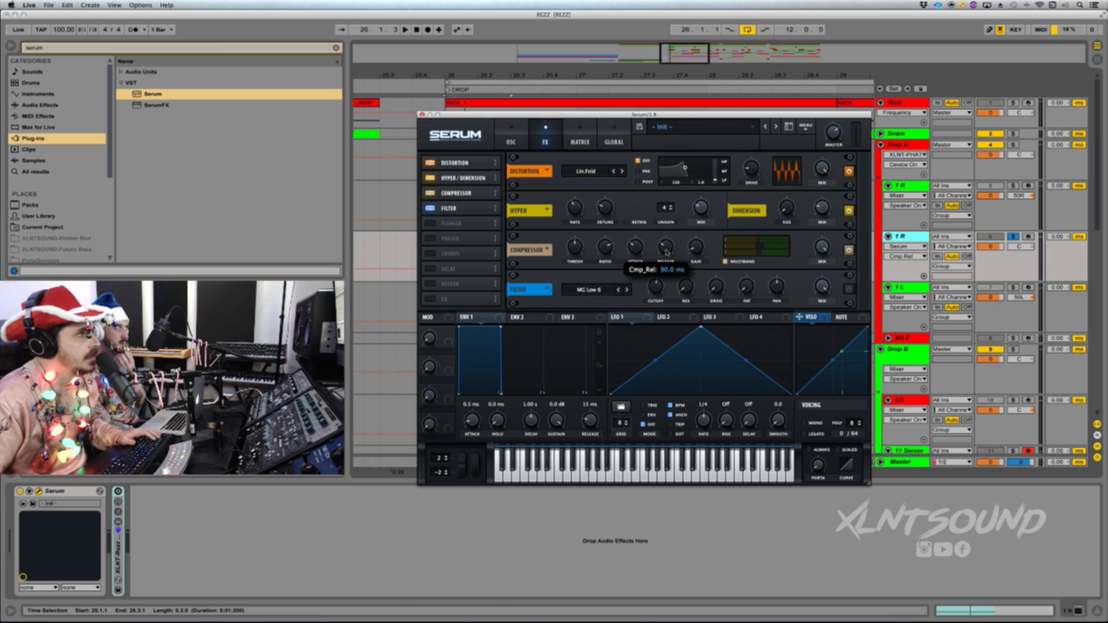
left_click(694, 250)
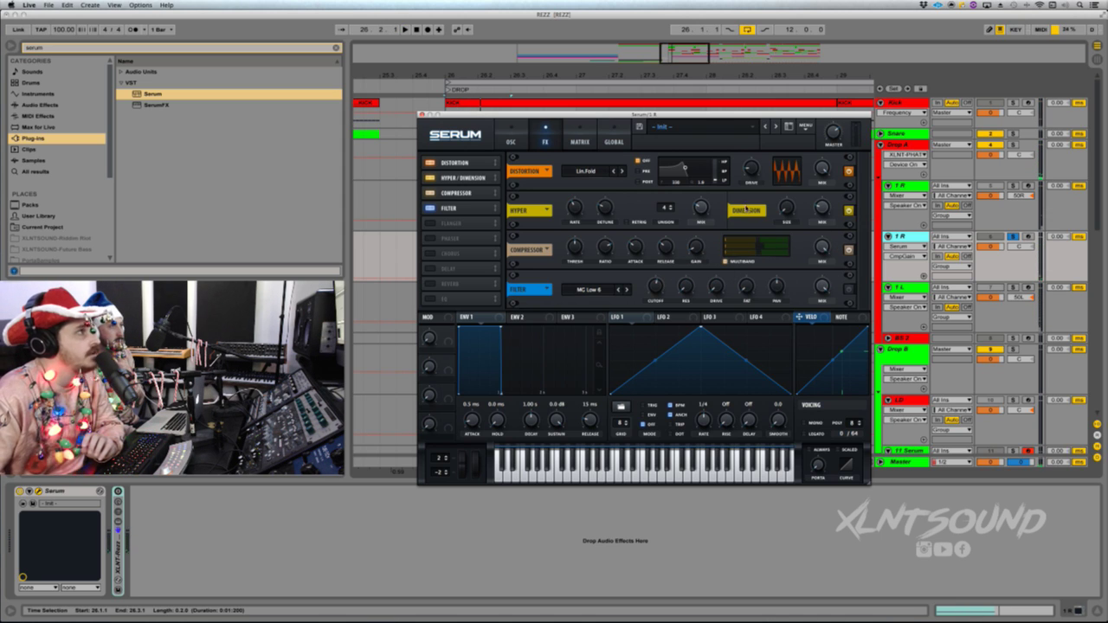
- Enable Serum's MG Low 6 filter effect, listen to the bass through it, and close the plug-in window
left_click(523, 137)
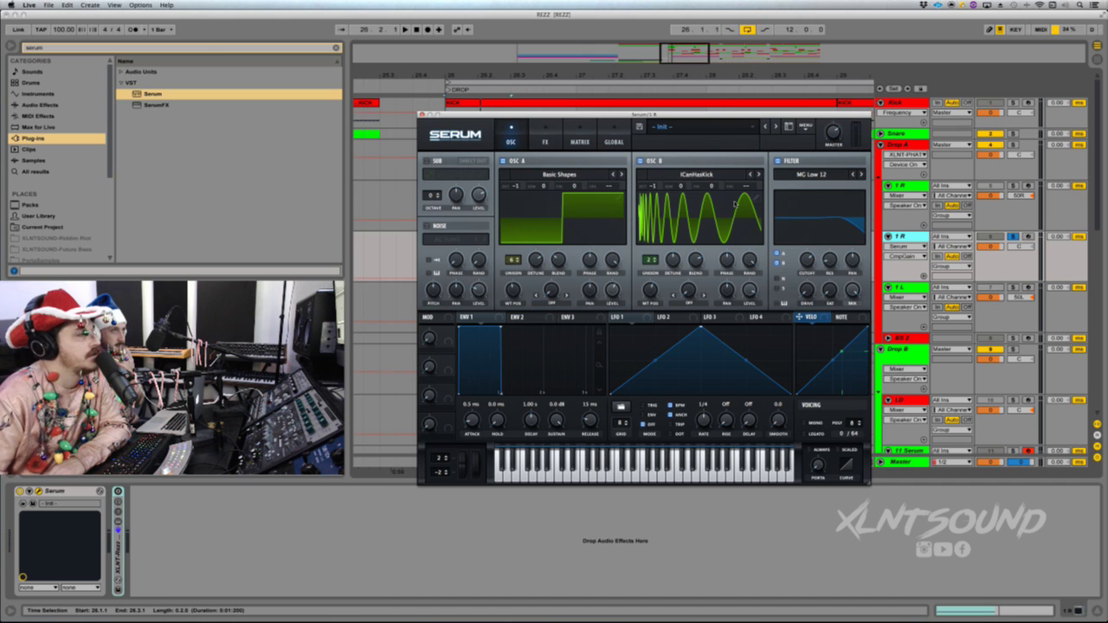
left_click(554, 134)
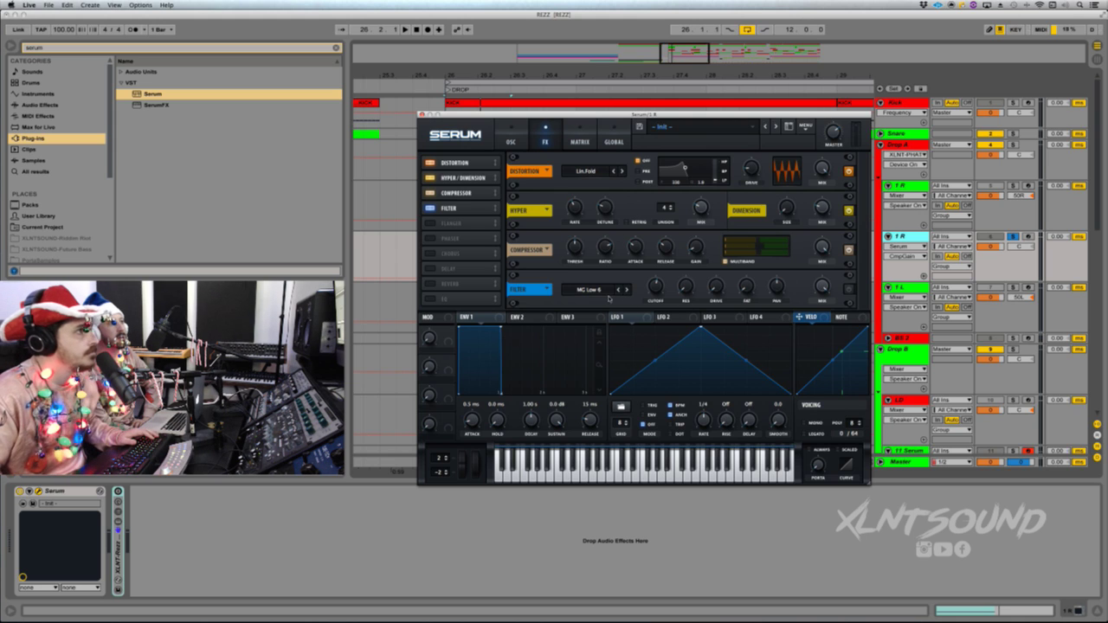
mouse_move(655, 292)
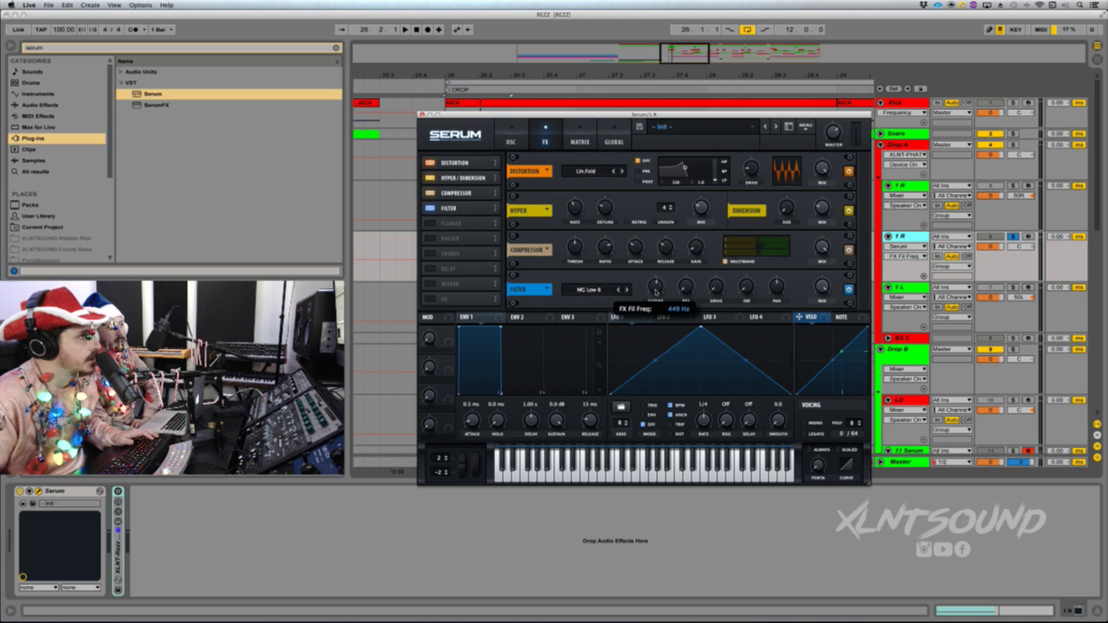
key("space")
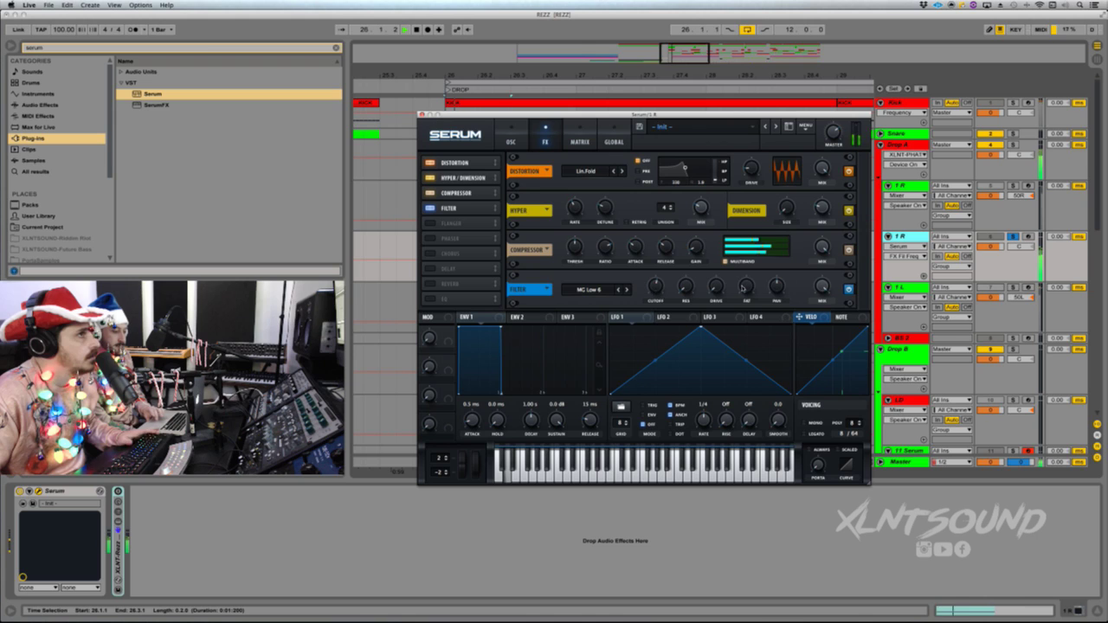
left_click(849, 289)
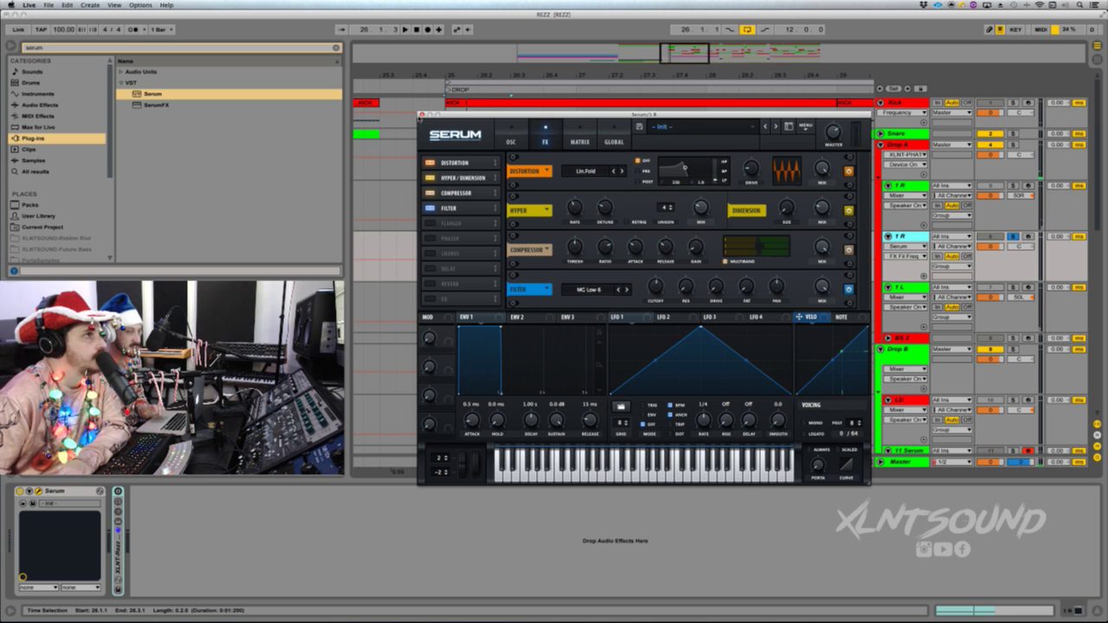
left_click(422, 115)
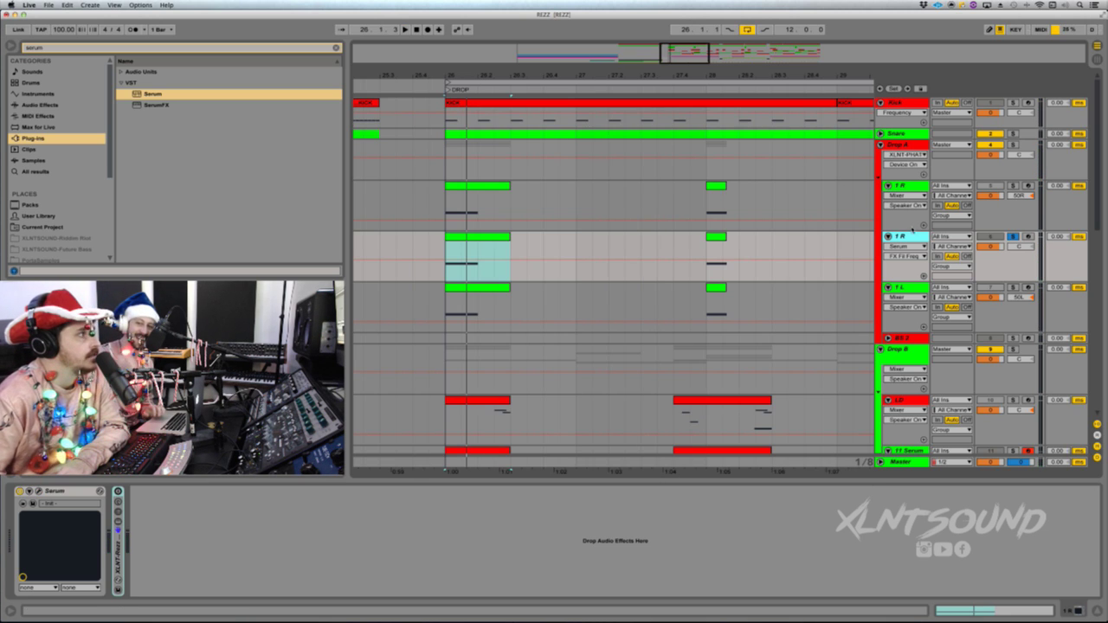
- Switch on the XLNT-Rezz x Blanke Bass 1 rack on the second 1 R track and bypass every device after Erosion
left_click(904, 186)
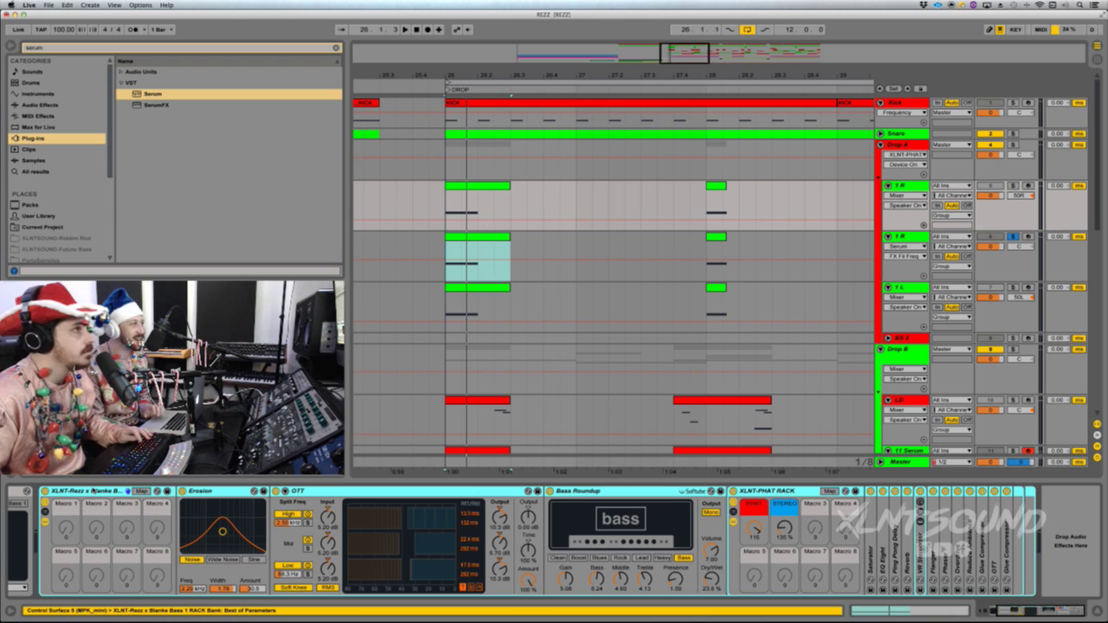
left_click(584, 247)
left_click(255, 571)
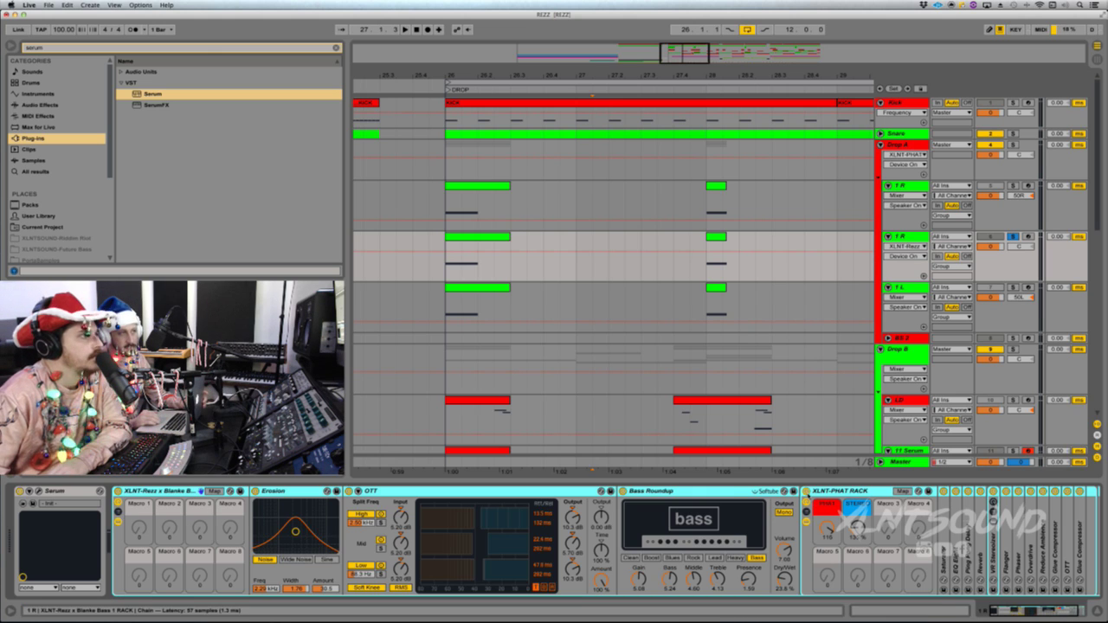
left_click(621, 491)
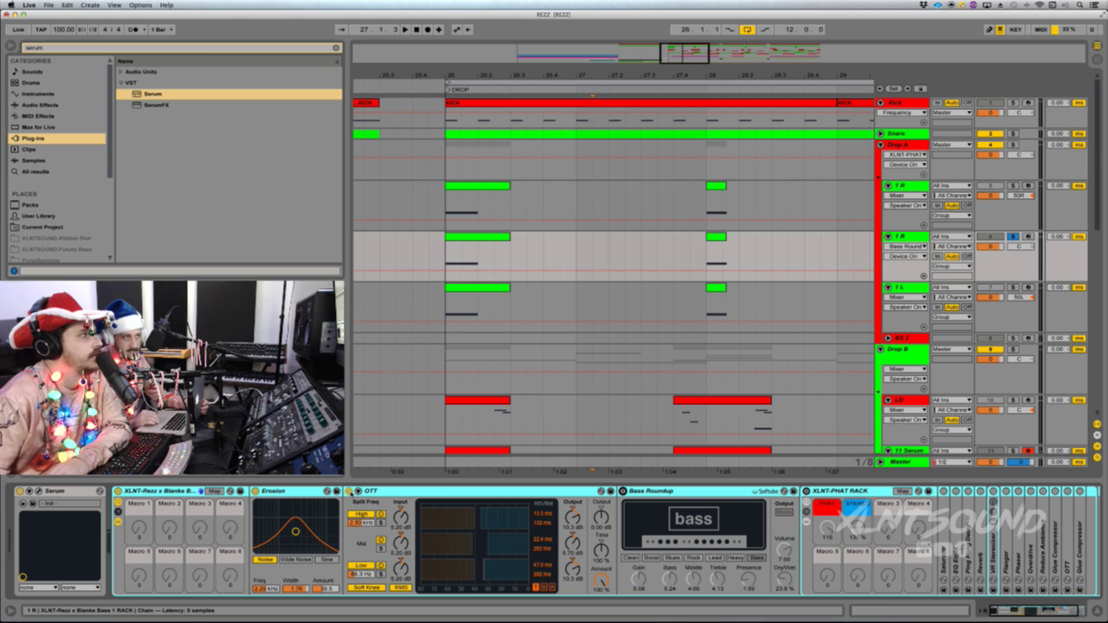
left_click(349, 491)
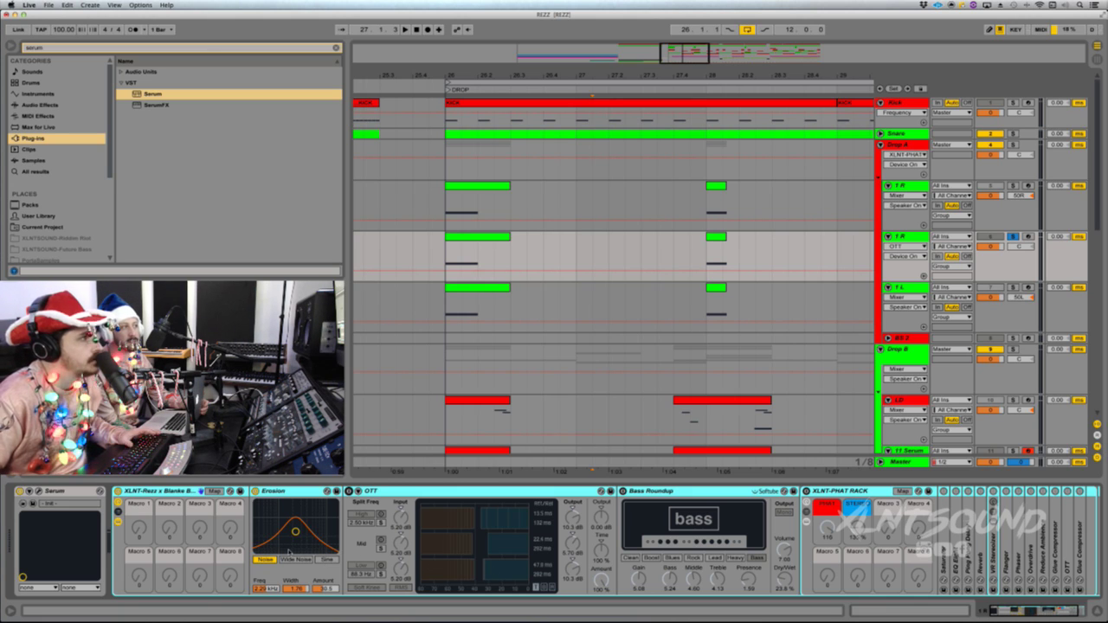
- Play the second 1 R track's clip at bar 26 and compare the bass with Erosion off and on
key("space")
key("space")
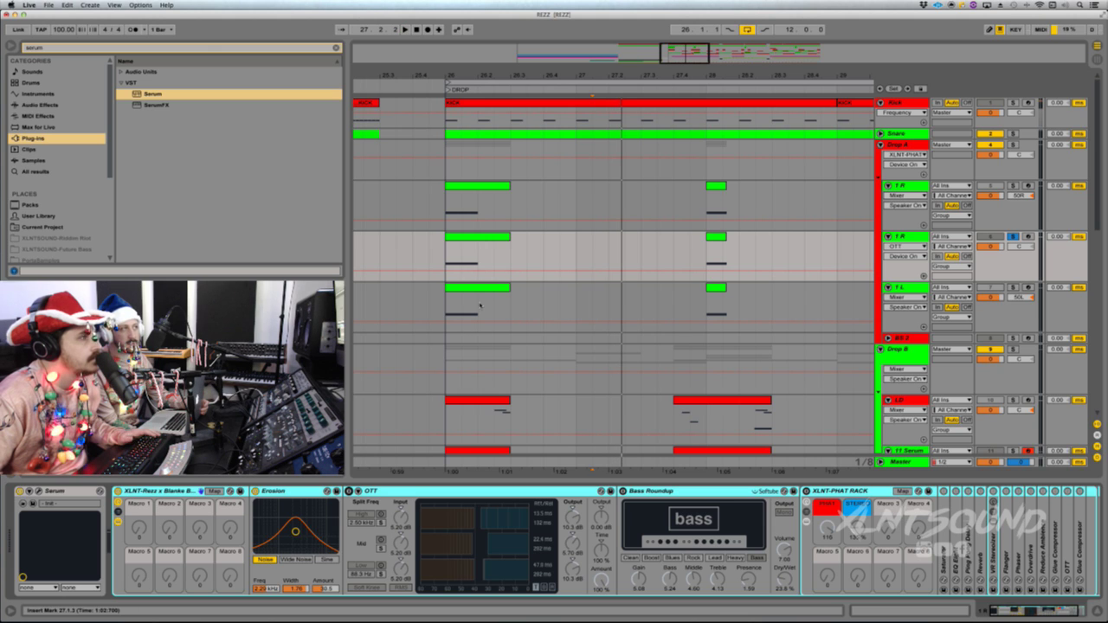
left_click(468, 256)
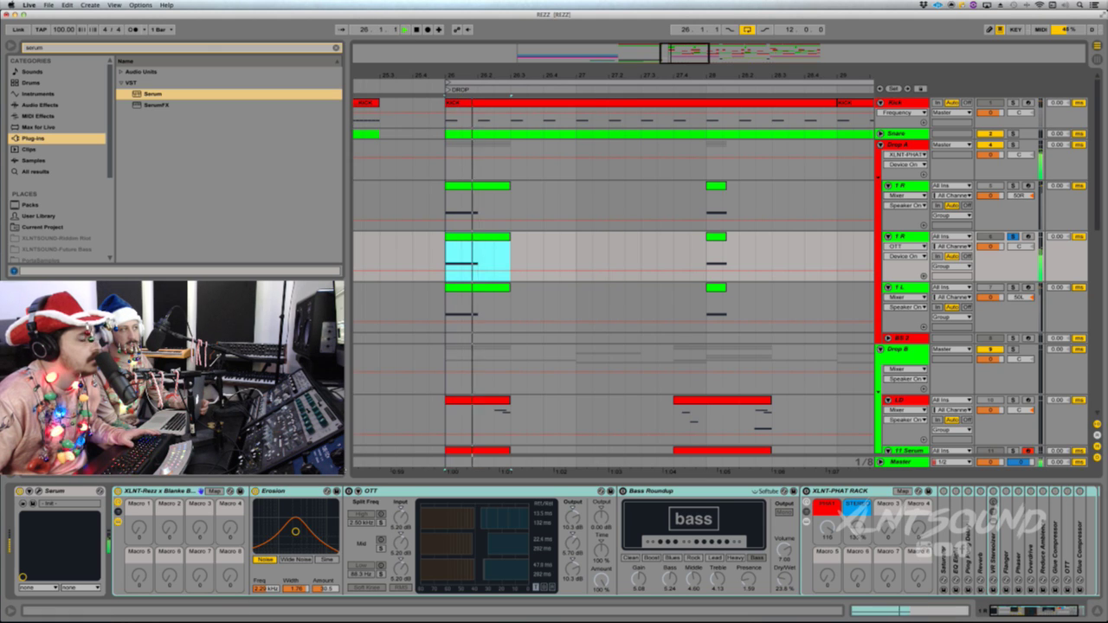
left_click(256, 491)
key("space")
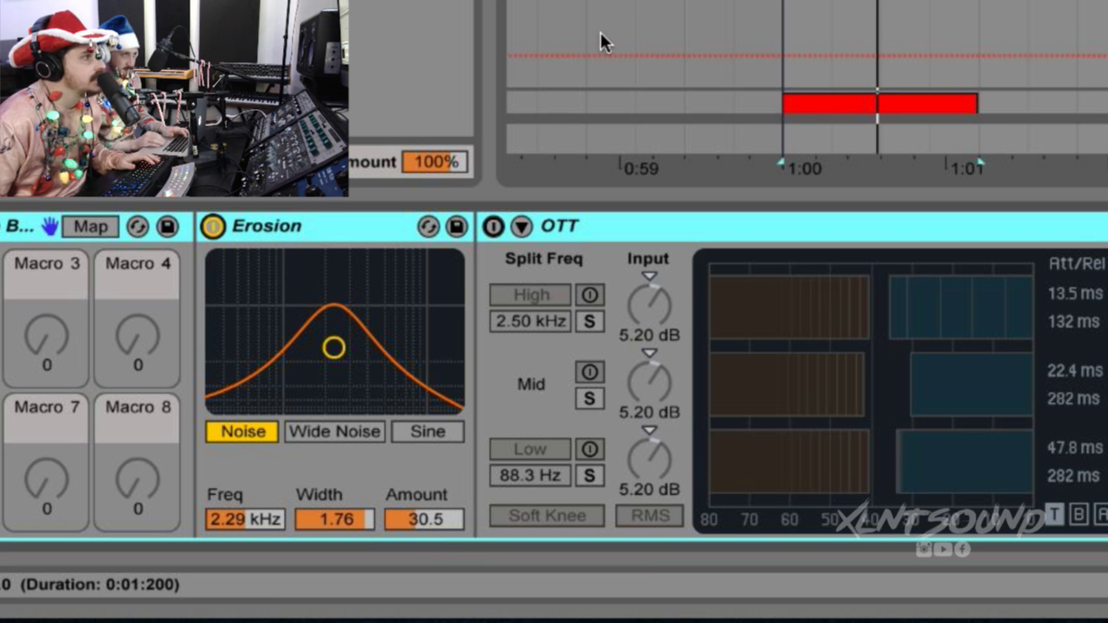
- Switch OTT, Bass Roundup and the XLNT-PHAT RACK back on one at a time while listening to the clip
left_click(493, 227)
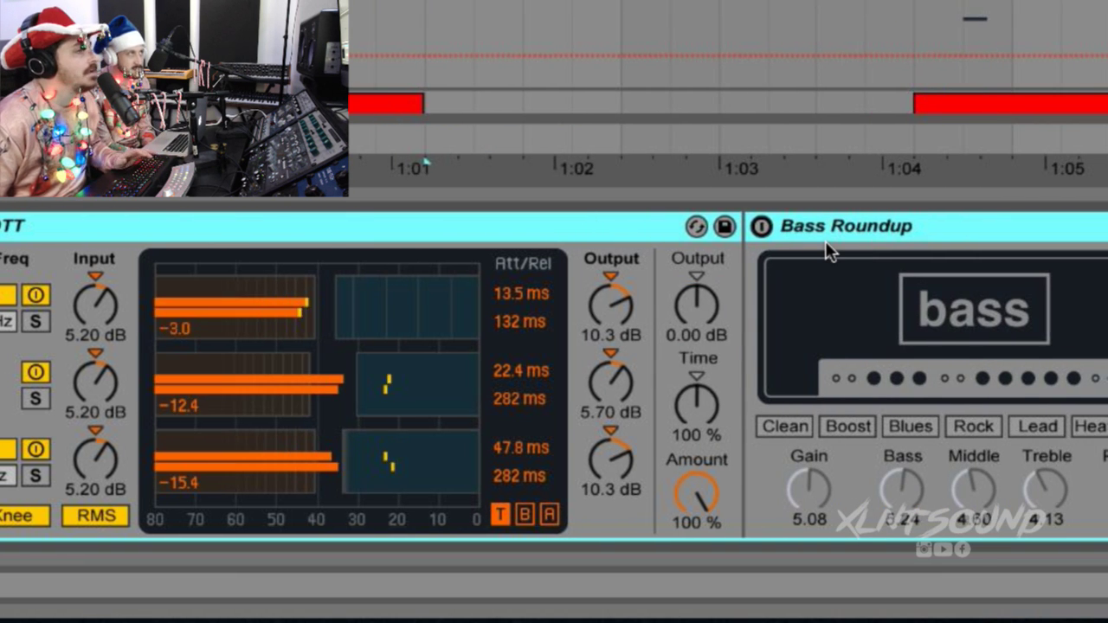
key("space")
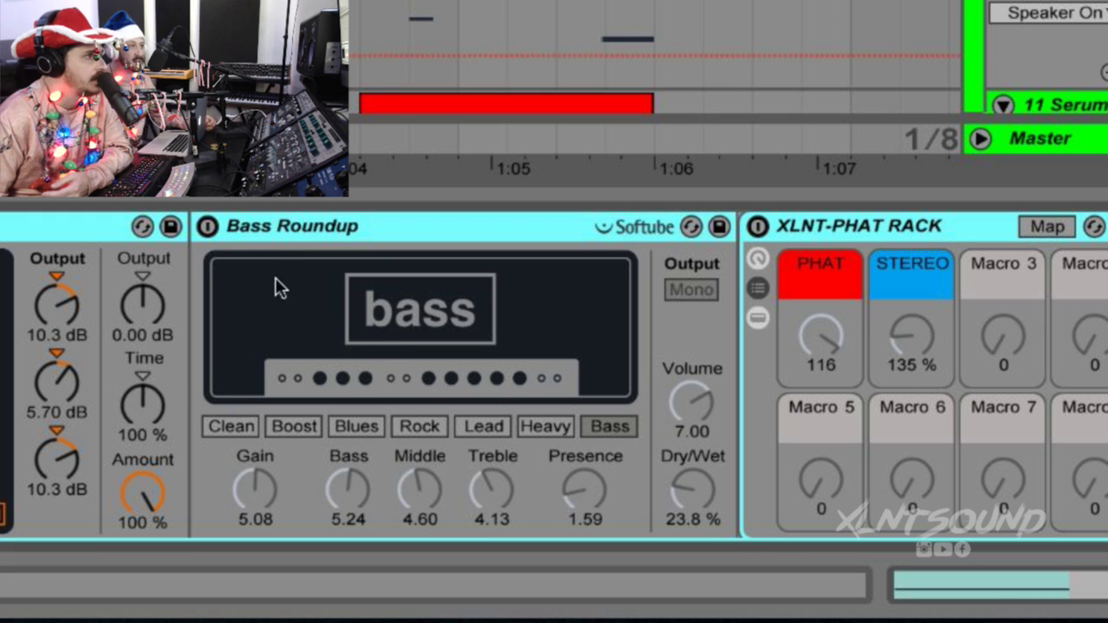
left_click(207, 227)
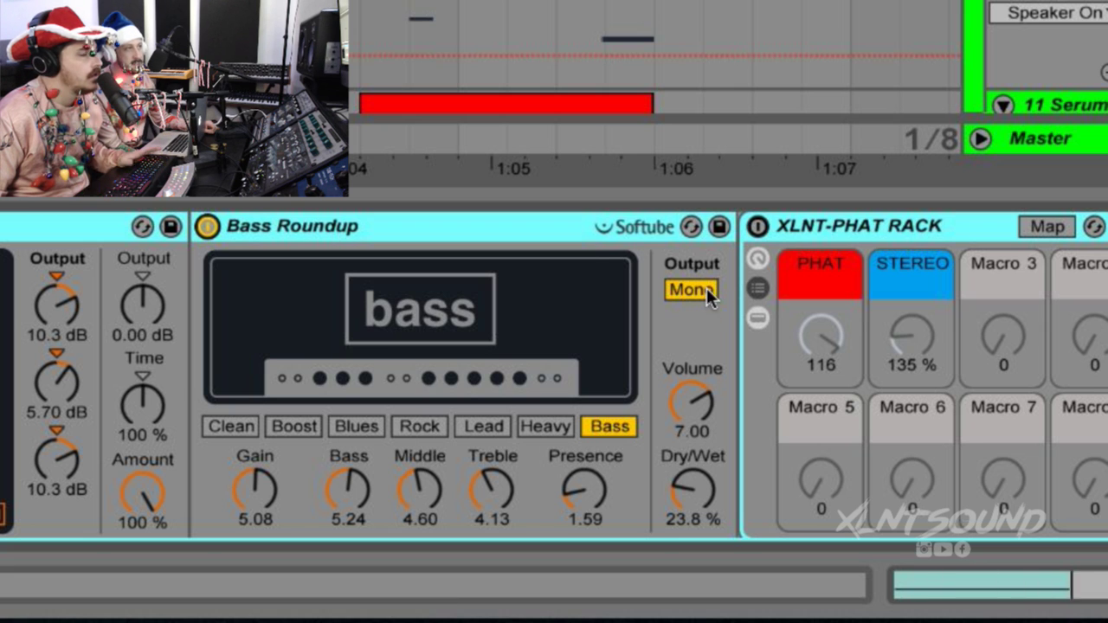
left_click(208, 227)
left_click(207, 229)
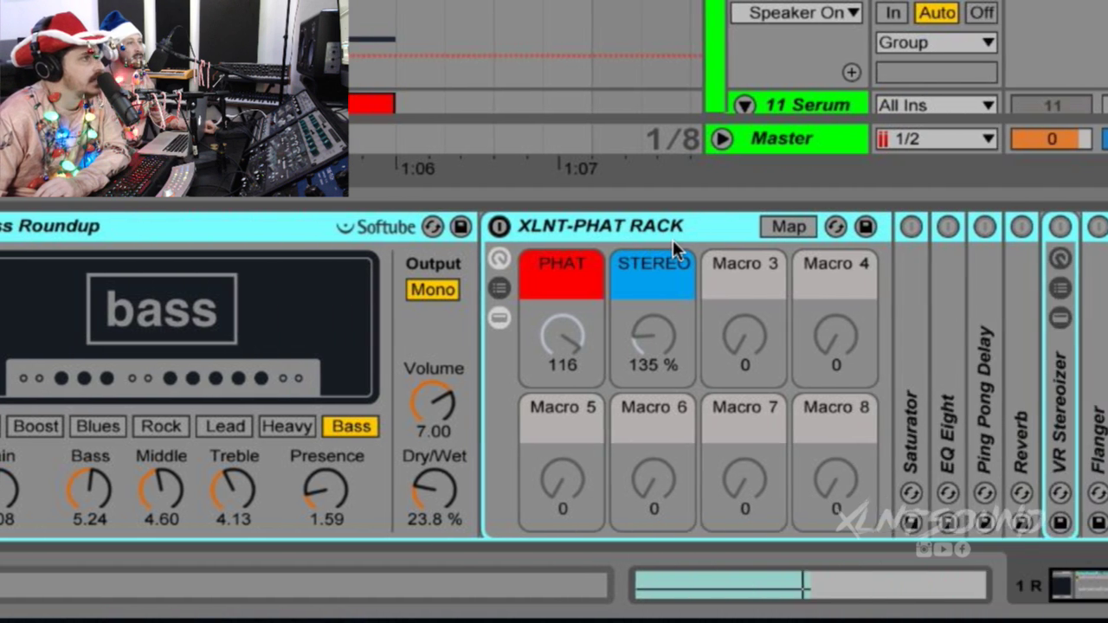
scroll(924, 240, "right", 3)
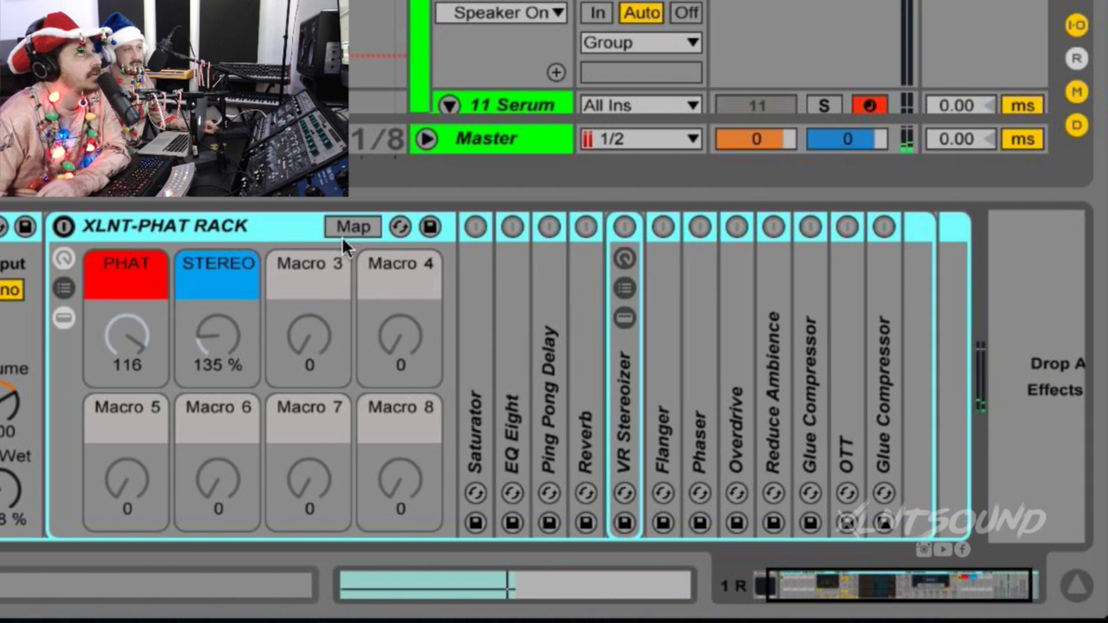
left_click(63, 226)
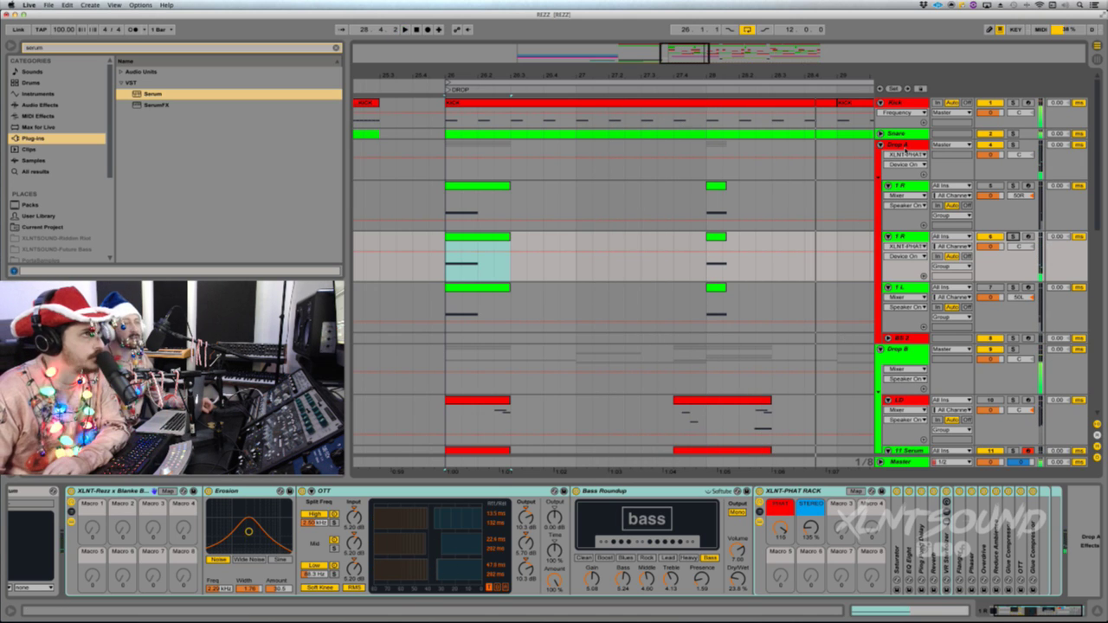
- Examine the effects on the Drop A group and the short bar 28 clip on the second 1 R track
left_click(906, 145)
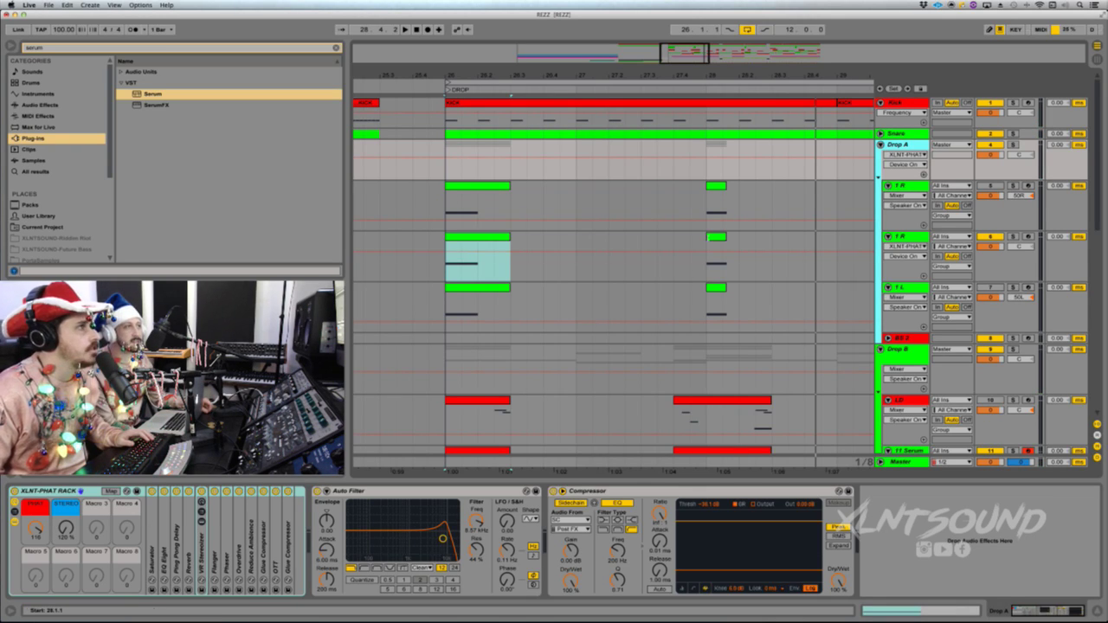
left_click(722, 239)
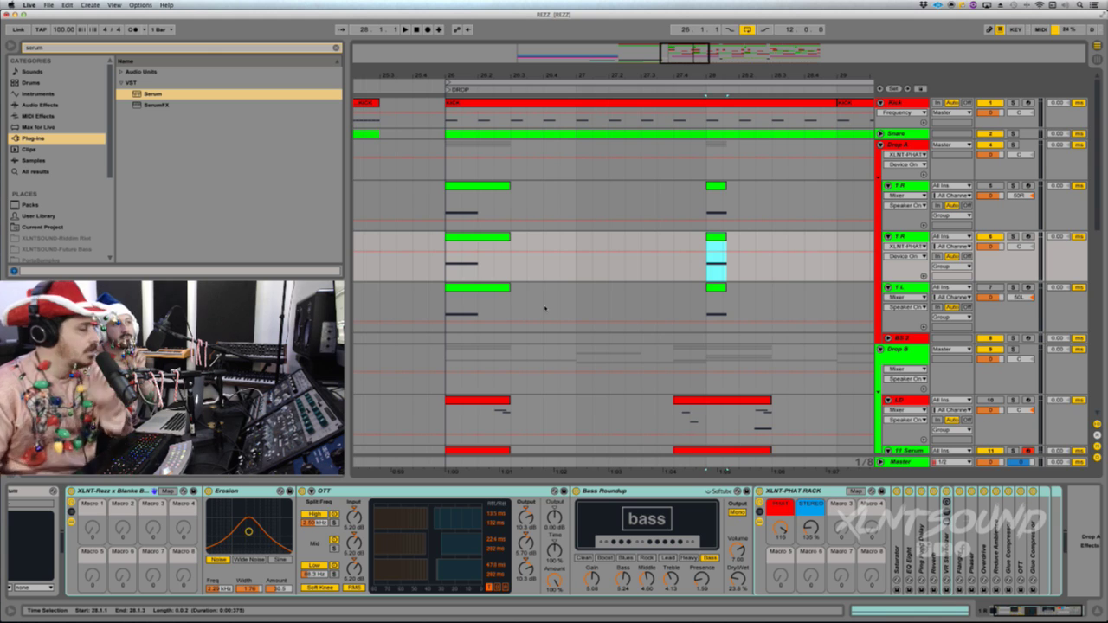
scroll(545, 307, "right", 5)
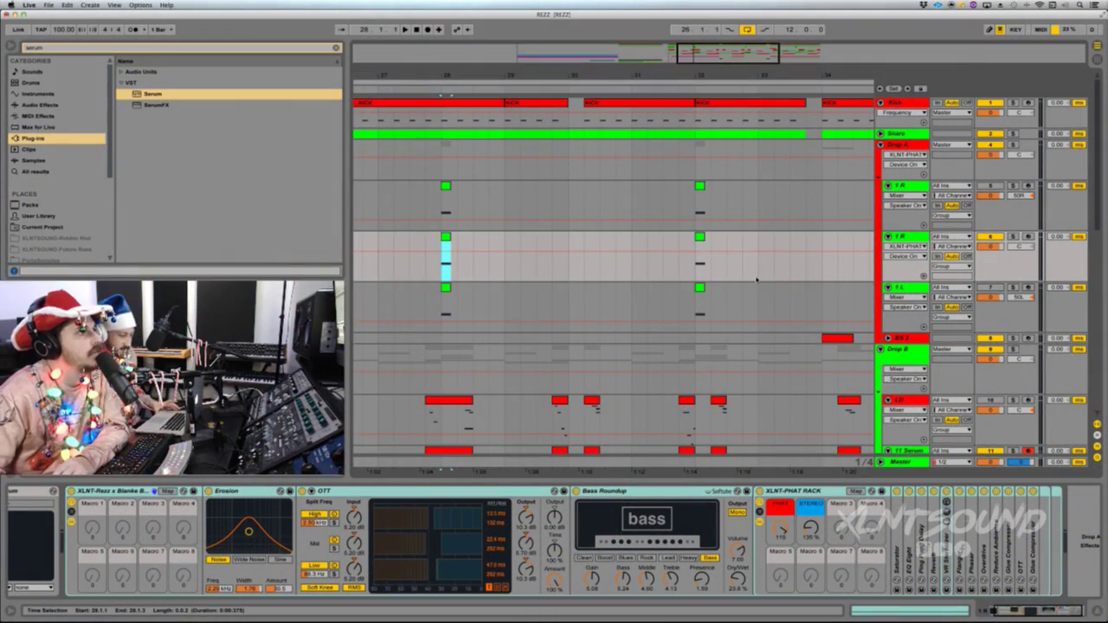
- Unfold the BS 2 track and play its clip at bar 34
left_click(897, 339)
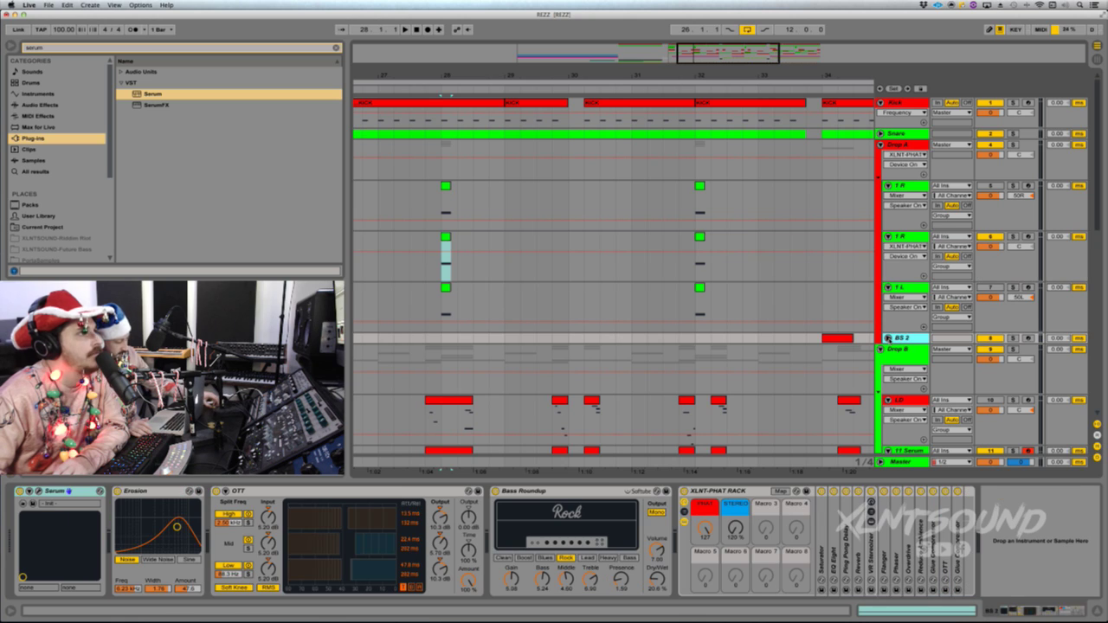
left_click(887, 339)
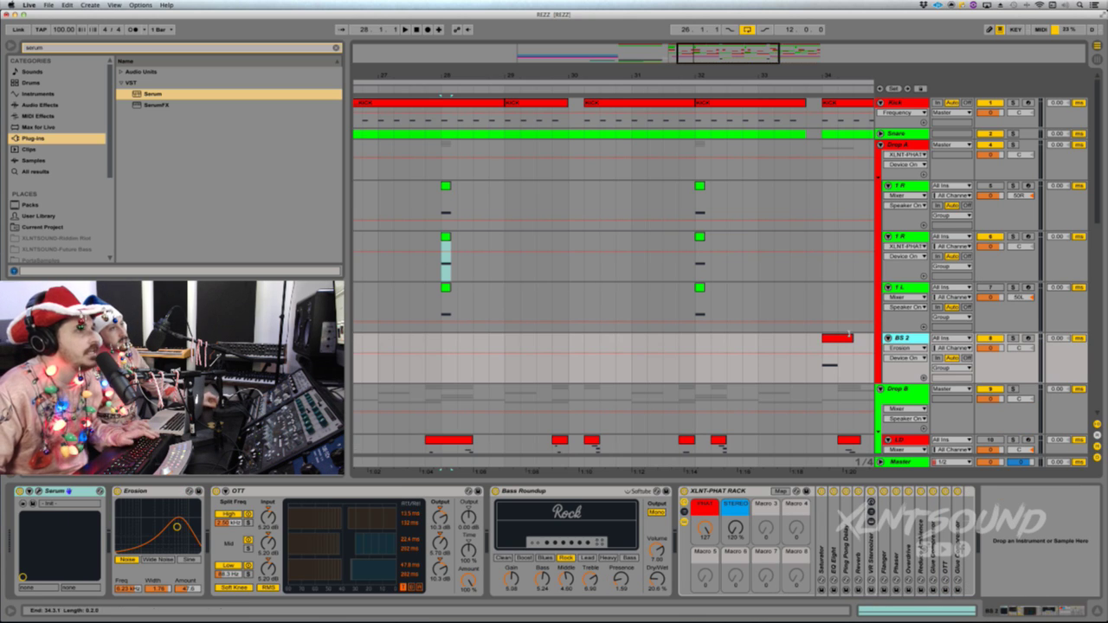
left_click(836, 359)
key("space")
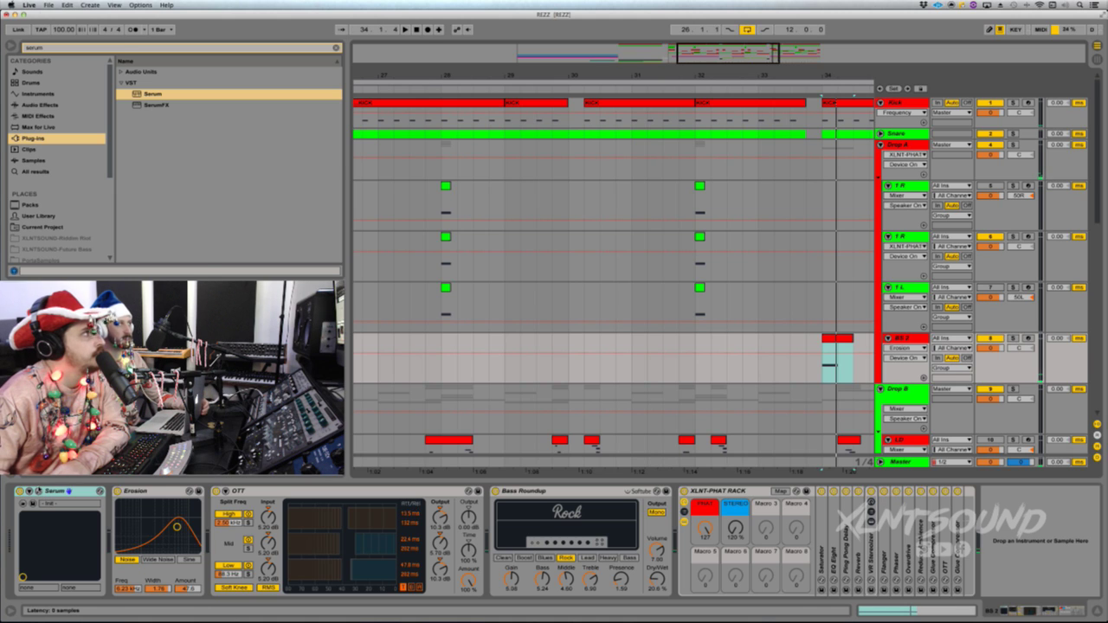
- Open Serum on BS 2, examine its oscillator and effects settings, and listen to the clip
left_click(37, 491)
left_click_drag(221, 13, 639, 30)
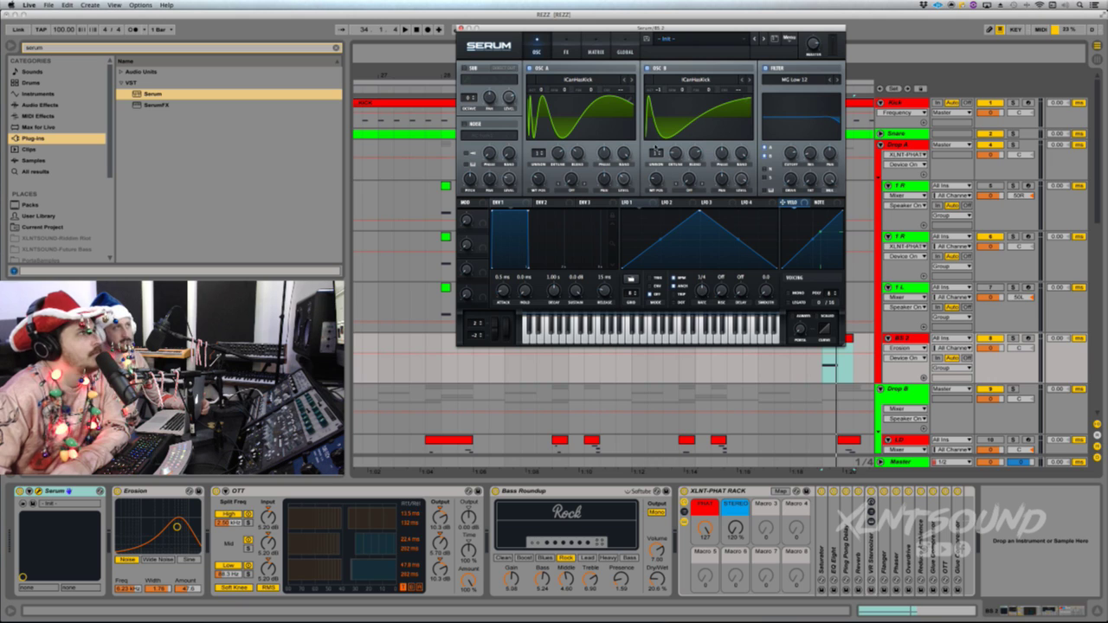
left_click(569, 45)
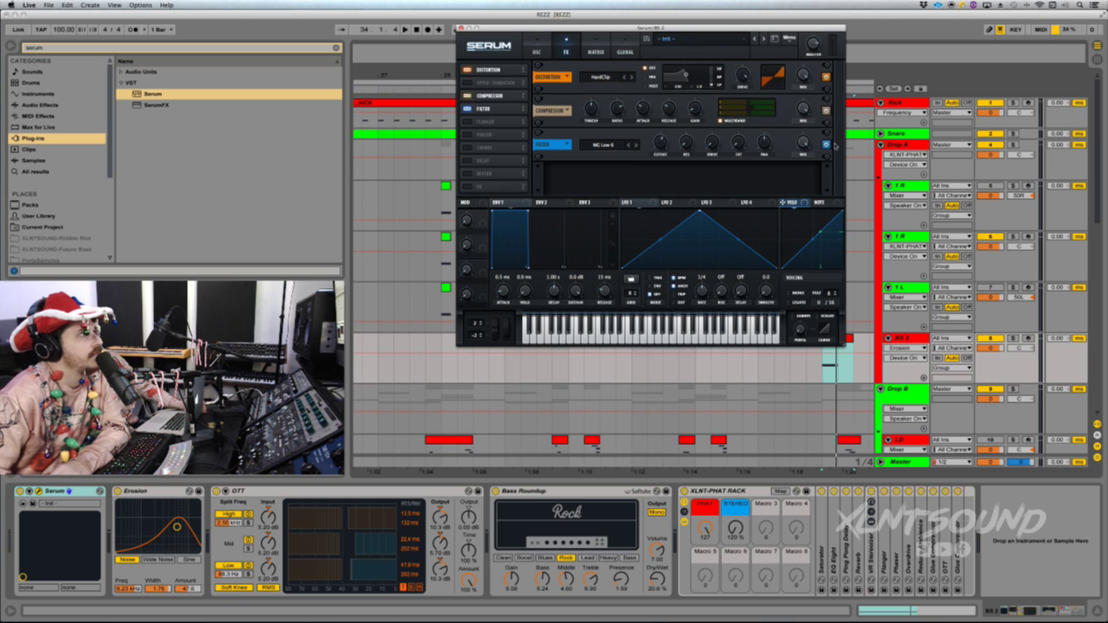
left_click(540, 44)
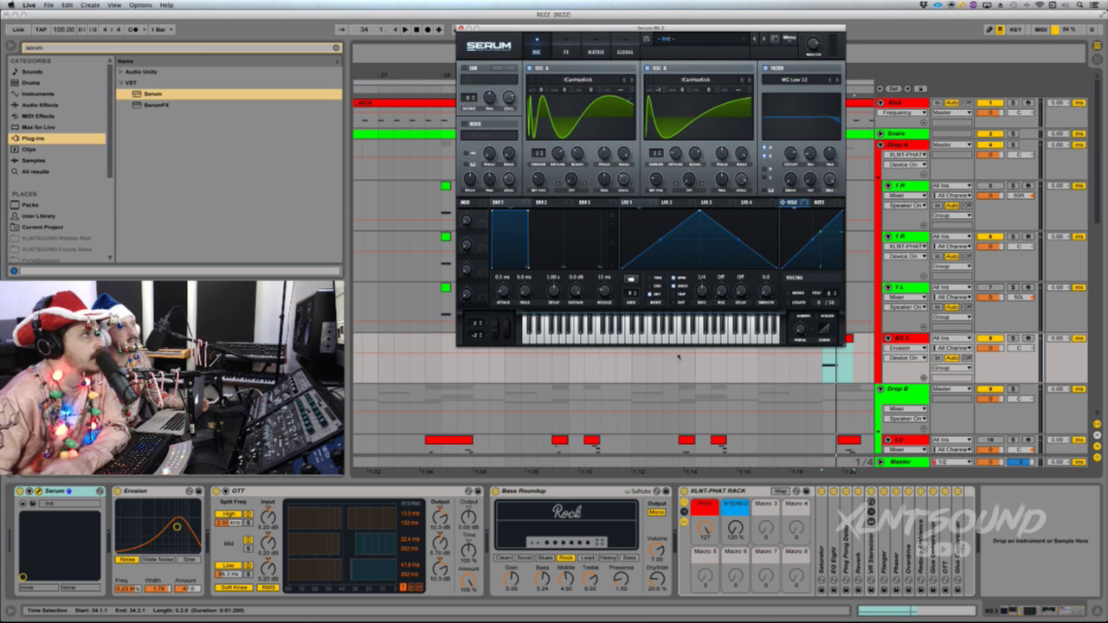
left_click(567, 48)
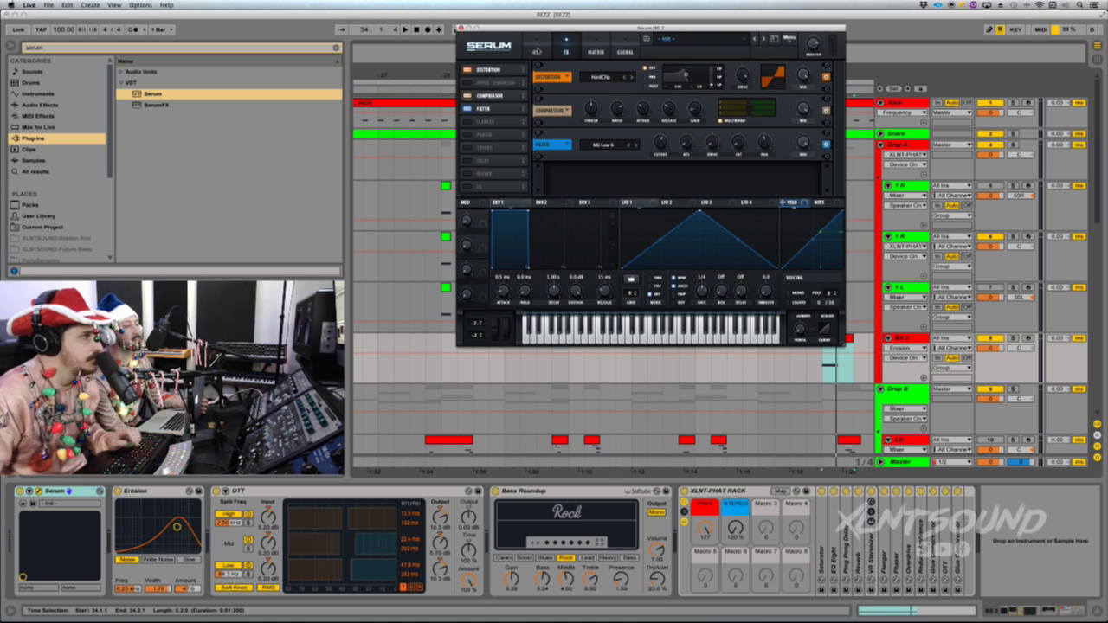
key("space")
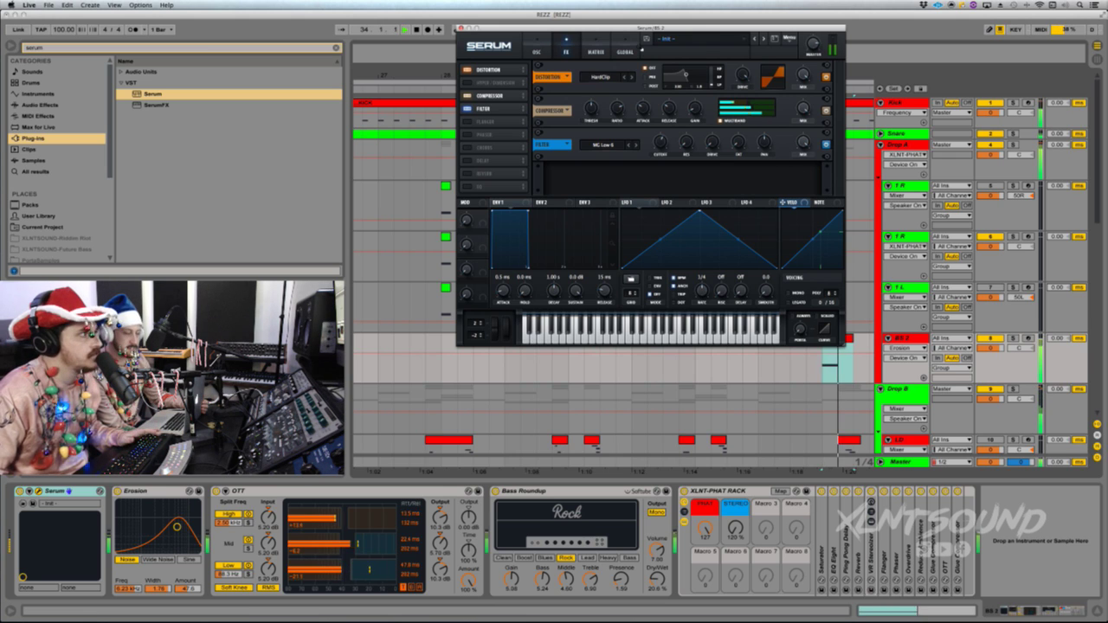
key("space")
key("space")
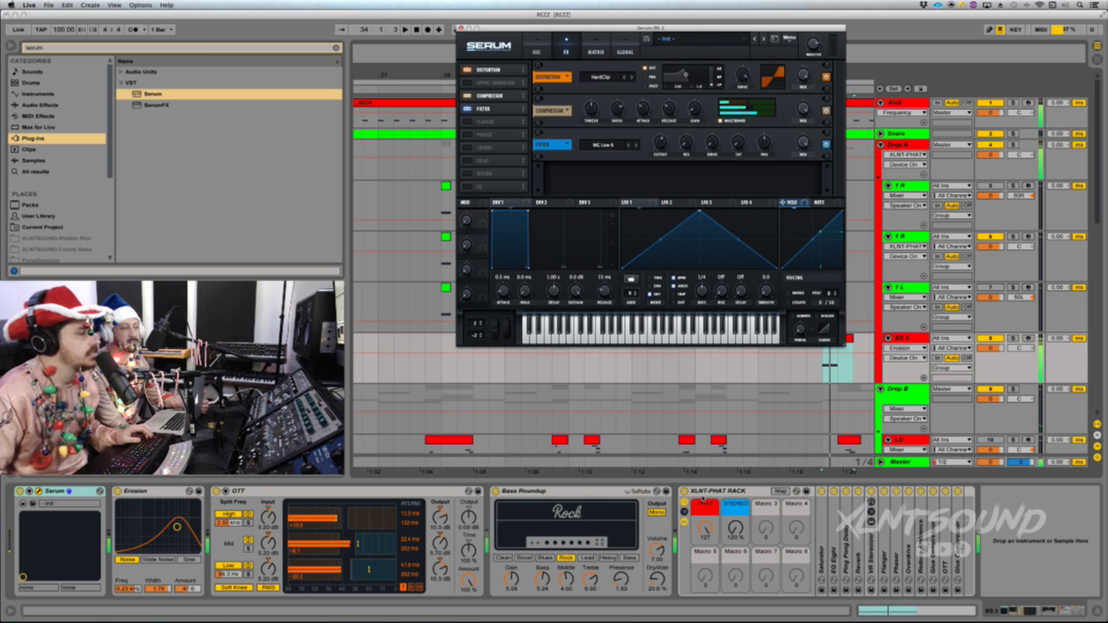
key("space")
- Group the BS 2 effects from Erosion through XLNT-PHAT RACK into one rack, and compare the sound with the rack off and on
left_click(718, 491)
left_click(169, 491, "shift")
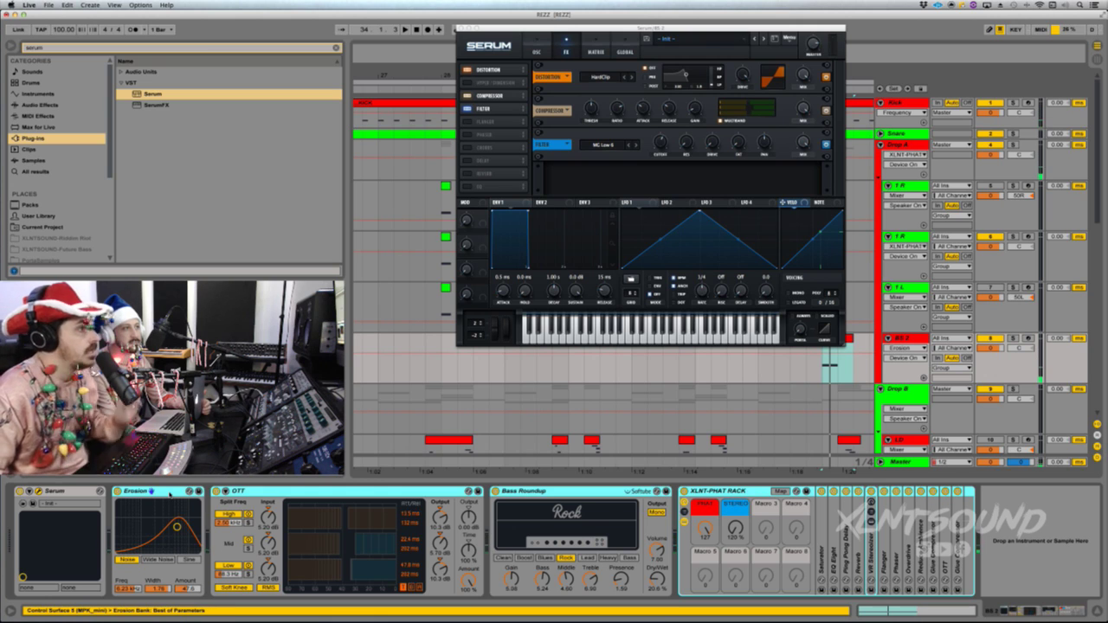
key("super+g")
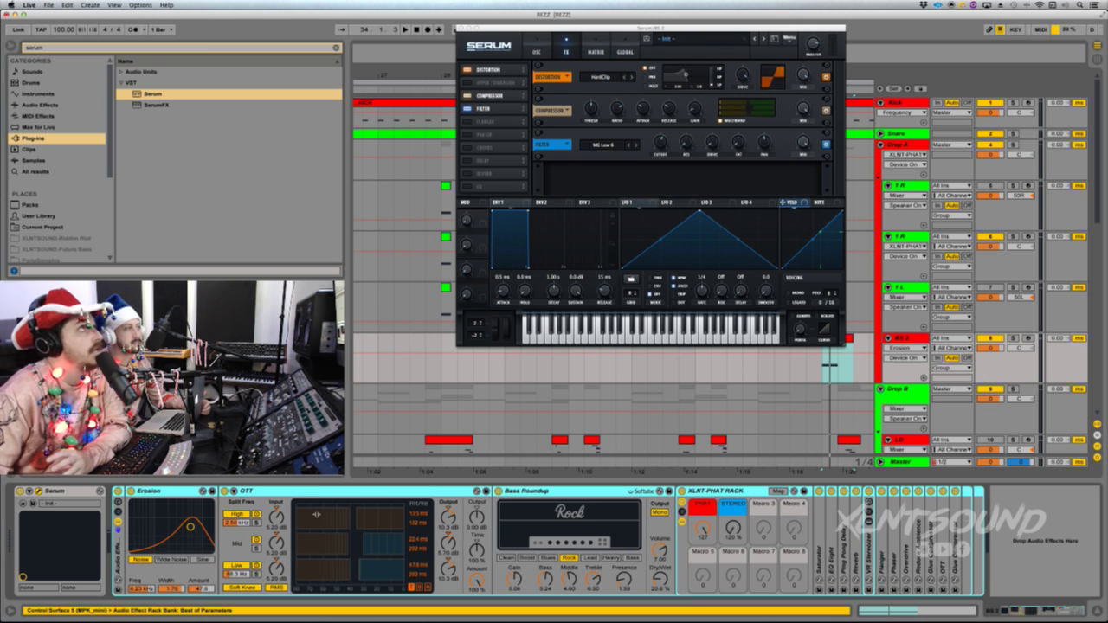
left_click(119, 491)
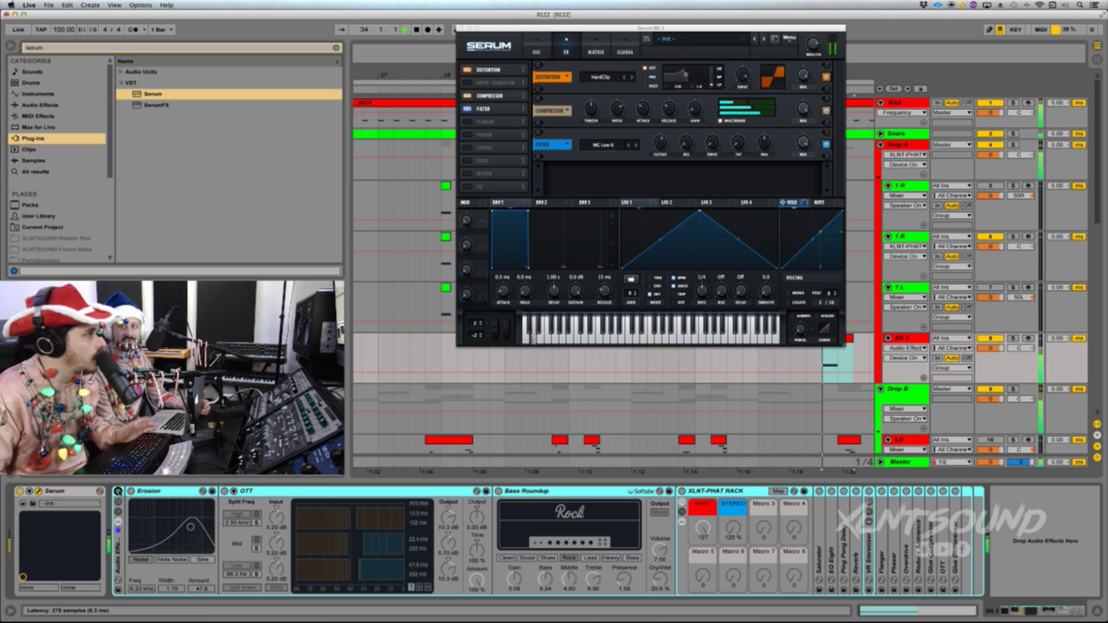
left_click(119, 490)
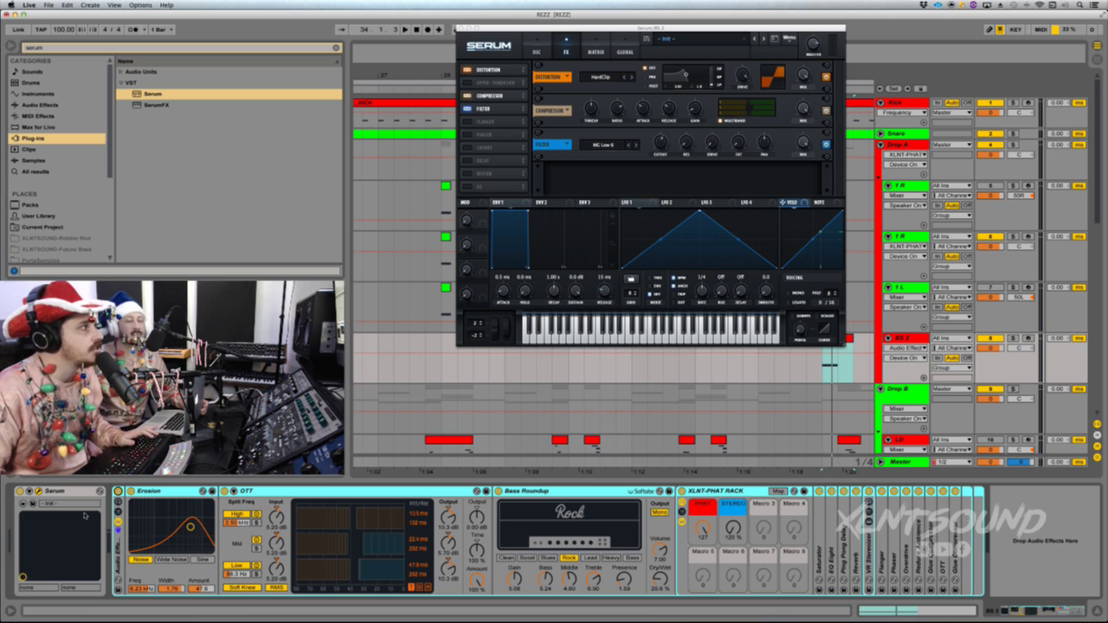
- Switch off the grouped effects rack on BS 2 and play the clip to hear the dry sound
left_click(119, 492)
key("space")
key("space")
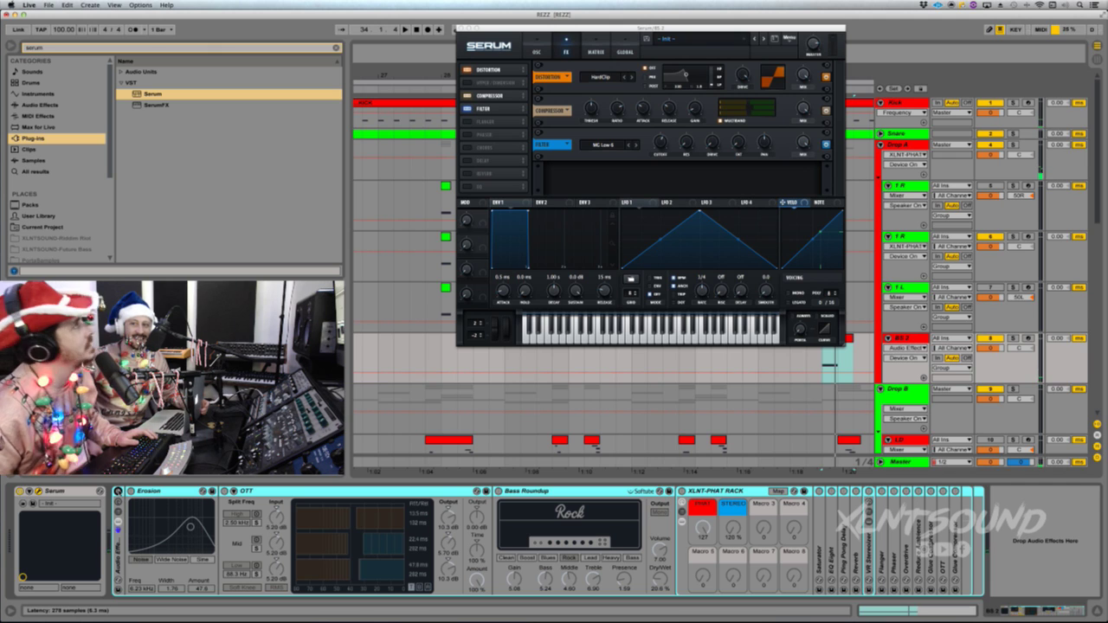
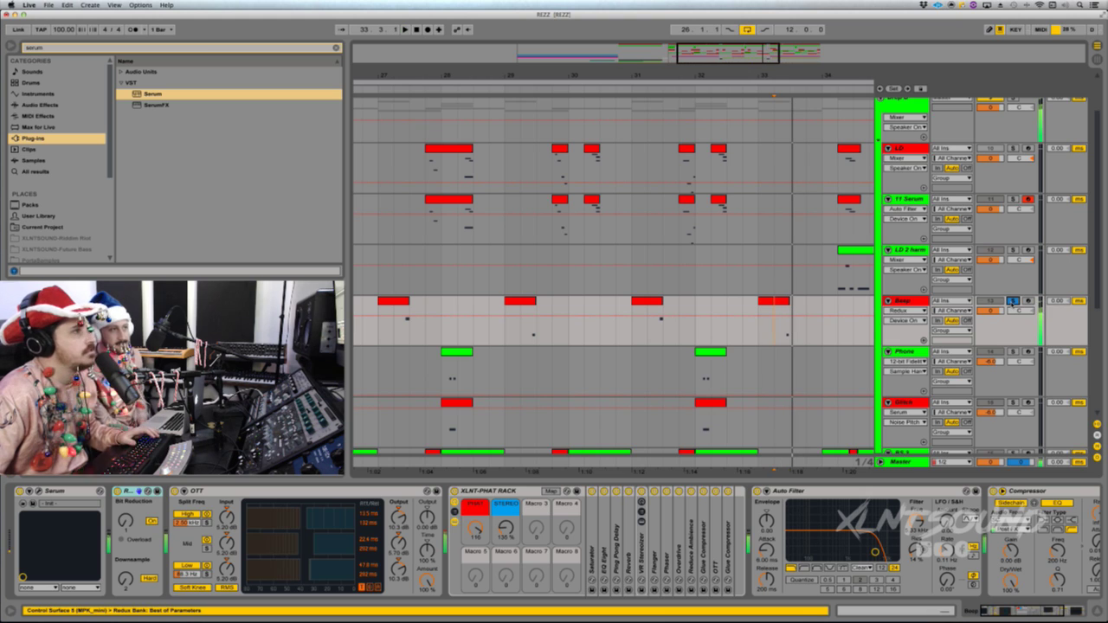
- Solo the Phone track and listen to its clip at bar 32
left_click(703, 361)
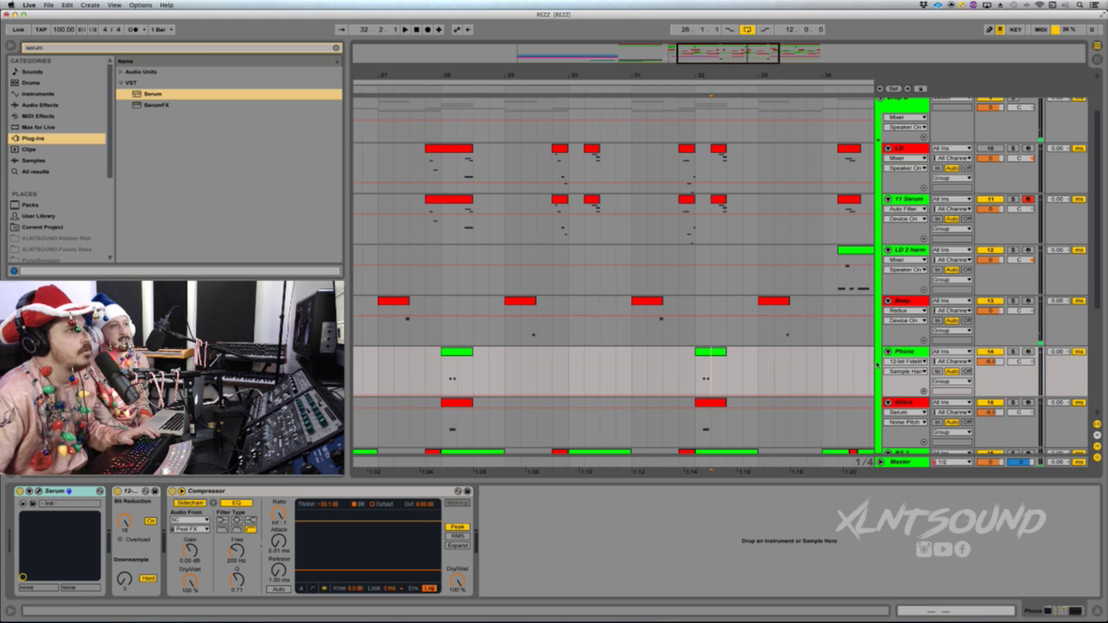
key("space")
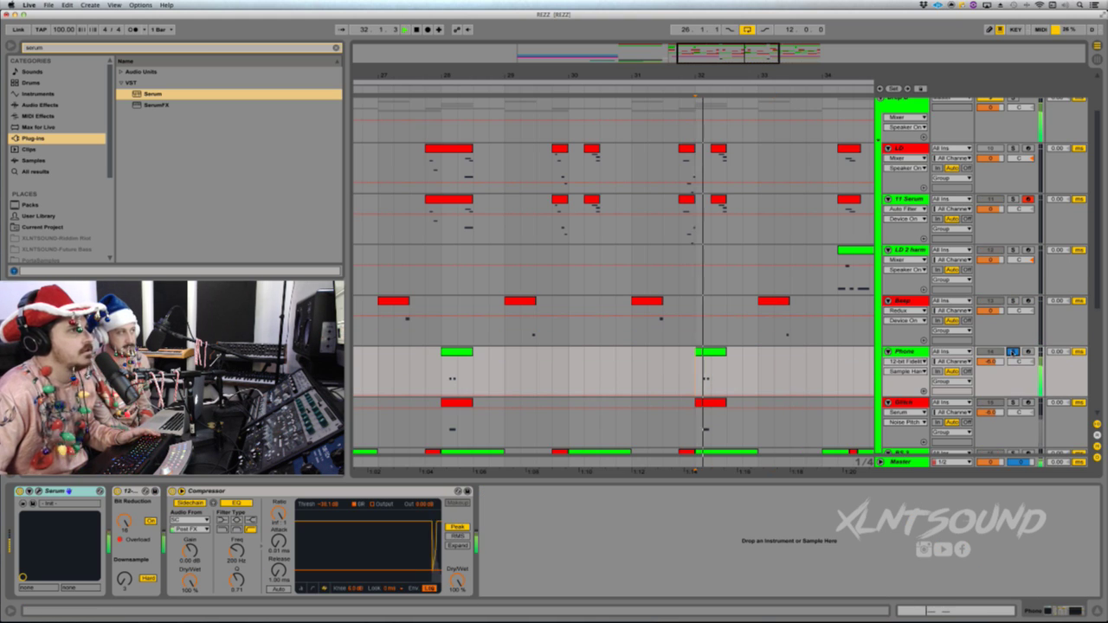
scroll(559, 393, "down", 2)
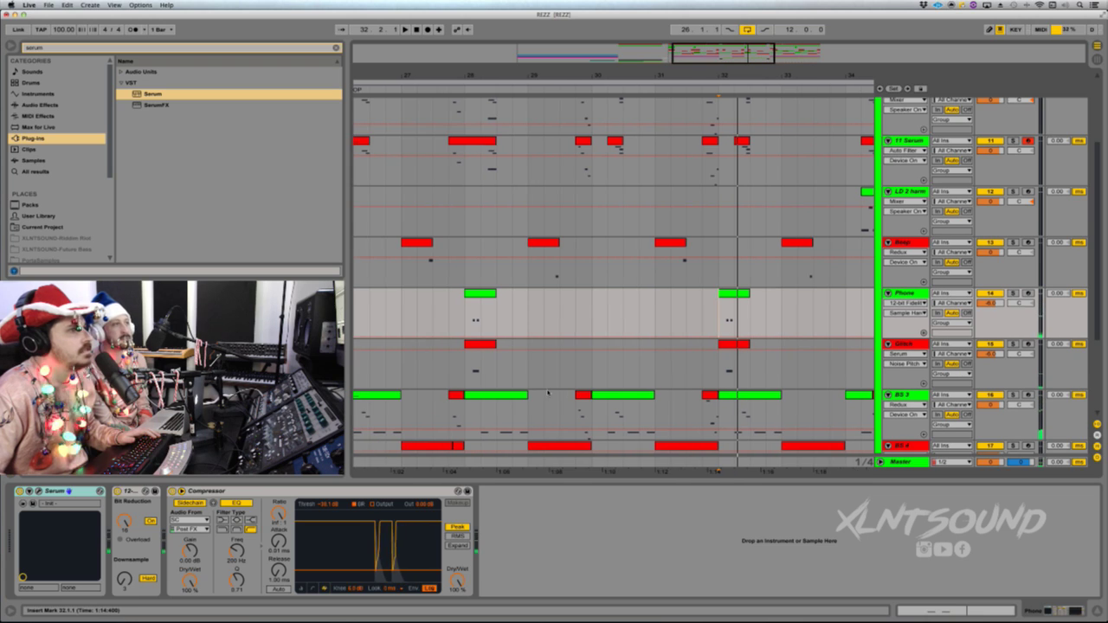
- Solo the BS 3 track and listen to its bass clips from bar 29.4.1, with its effect chain shown
scroll(558, 394, "left", 3)
left_click(579, 391)
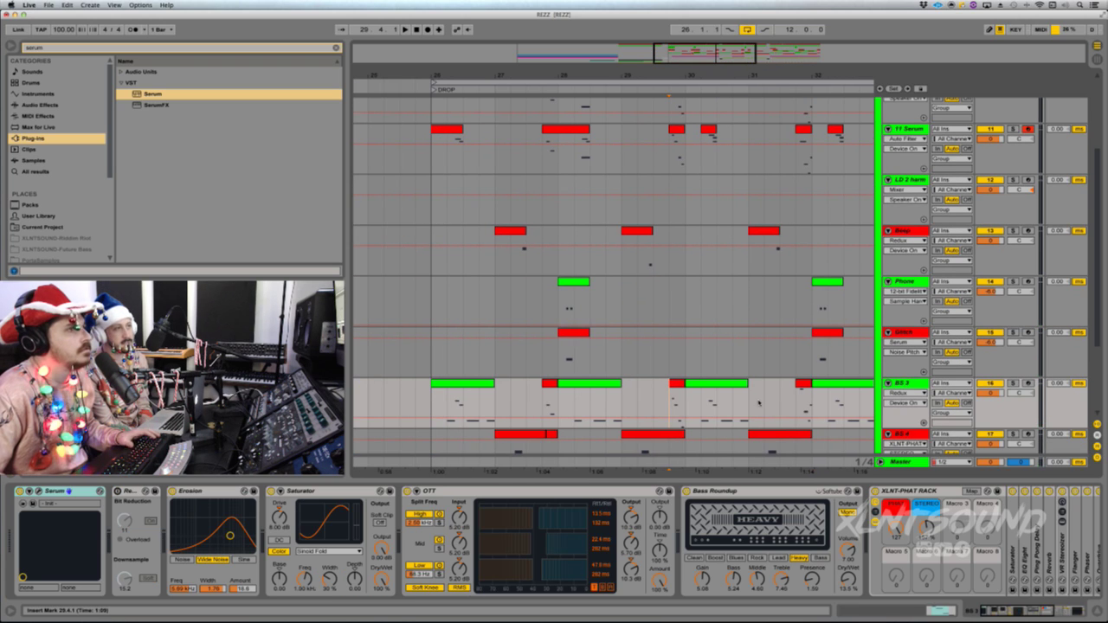
left_click(1013, 384)
key("space")
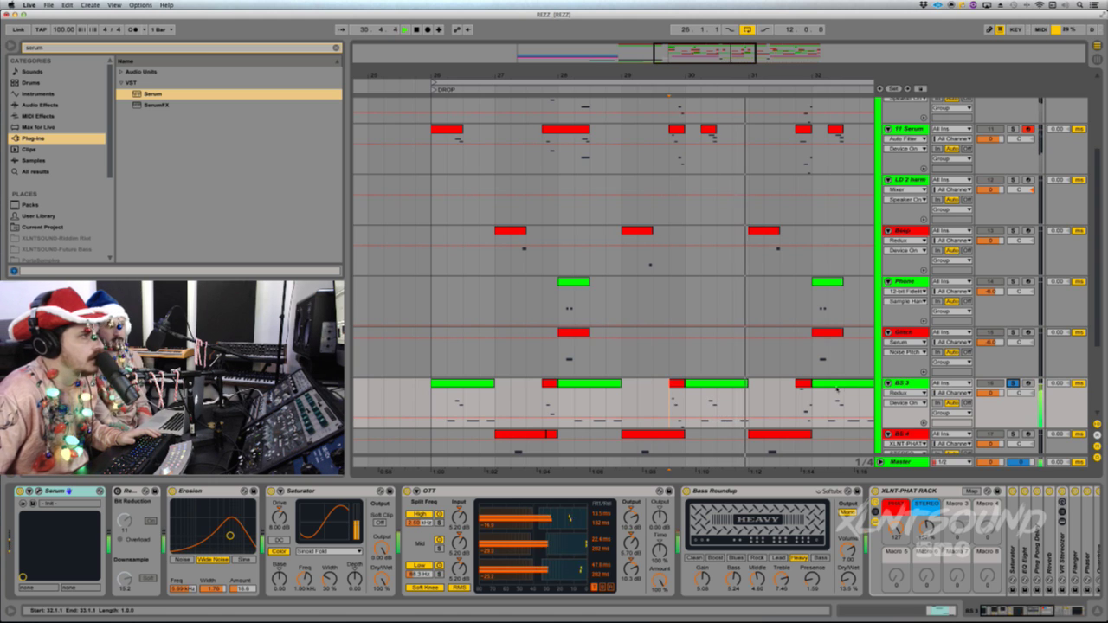
scroll(842, 389, "down", 2)
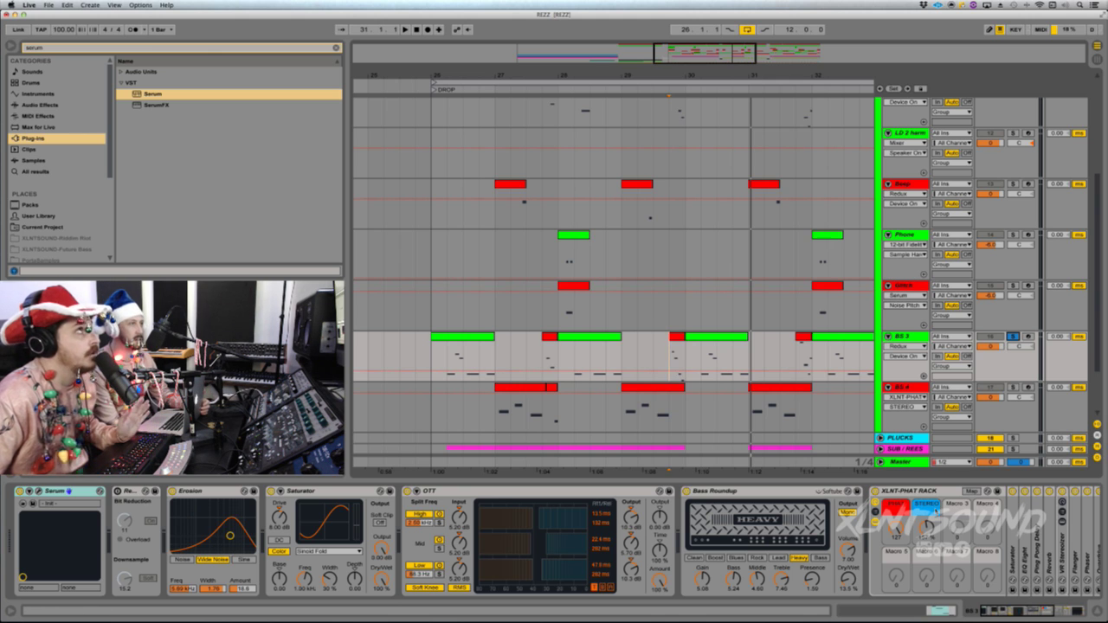
- Solo the BS 4 track and listen to its clip at bar 31, comparing its effect chain with BS 3
left_click(781, 388)
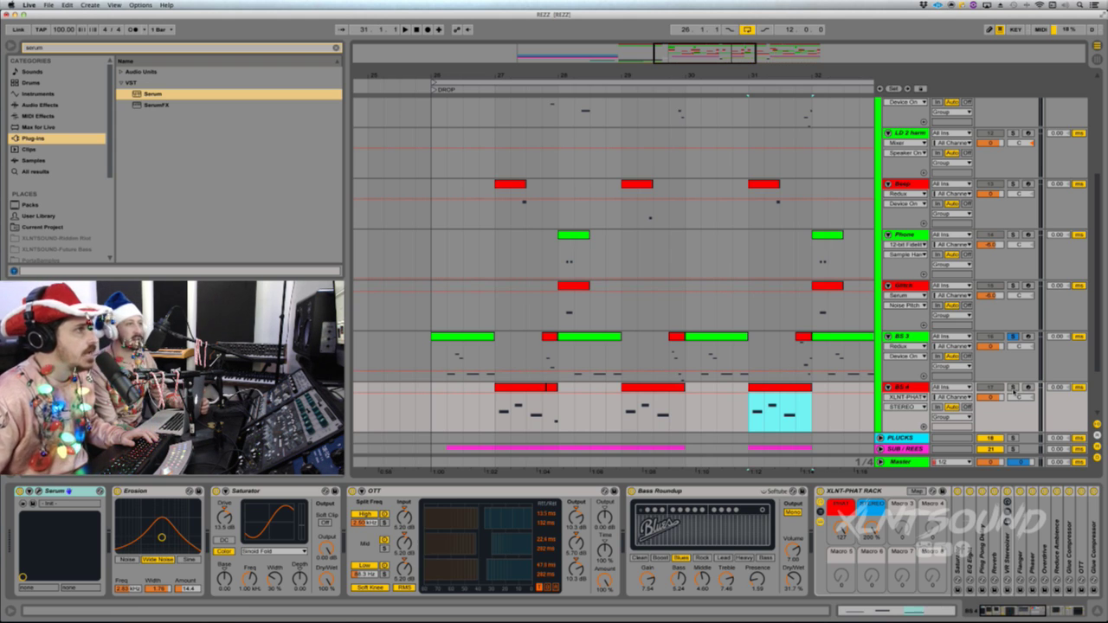
left_click(1014, 389)
left_click(792, 388)
key("space")
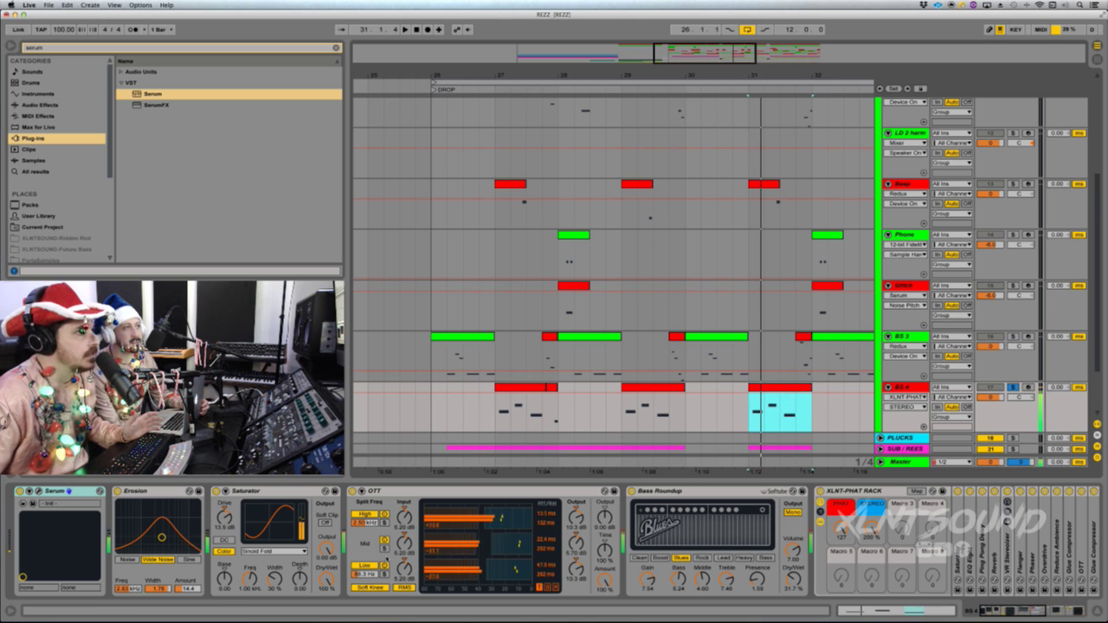
left_click(732, 356)
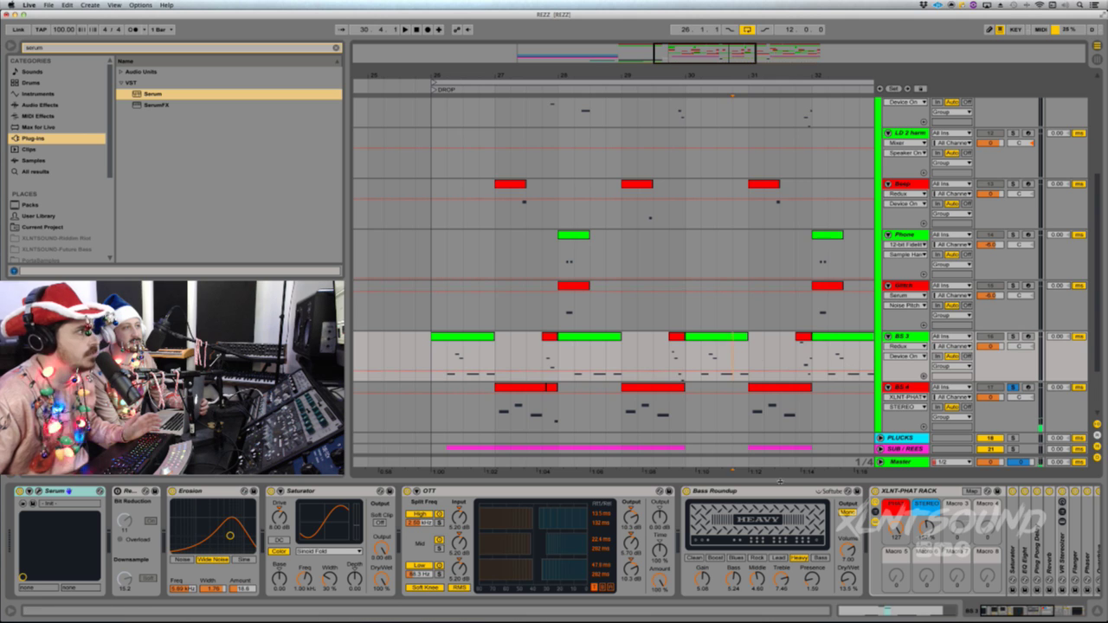
left_click(776, 396)
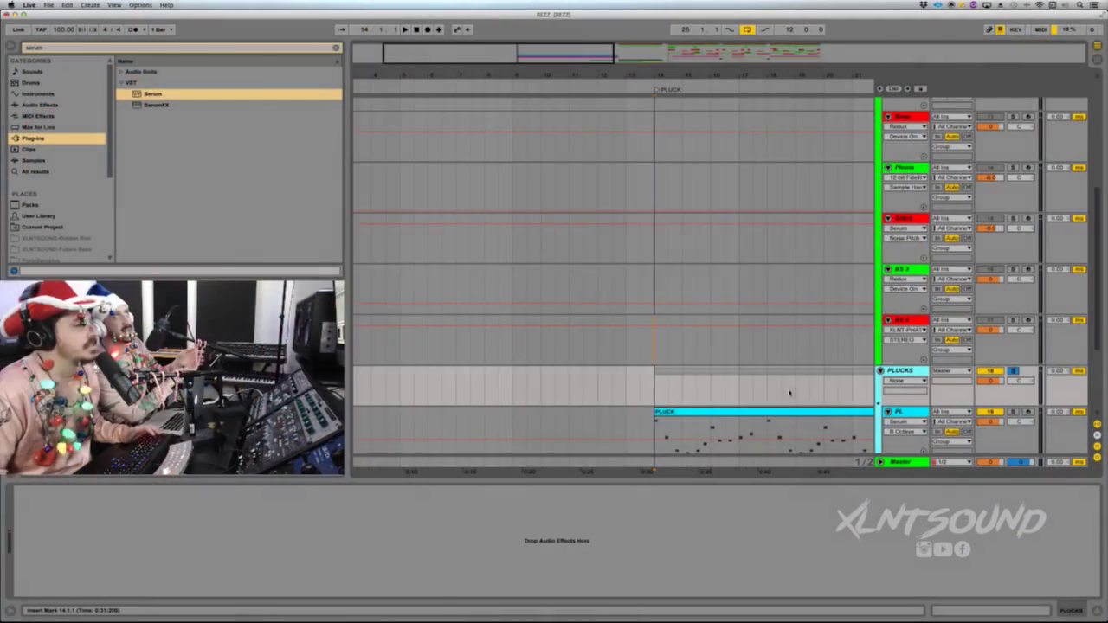
- Play the PLUCK clip on the PL track from bar 14 and view its Serum and OTT devices
scroll(739, 399, "down", 1)
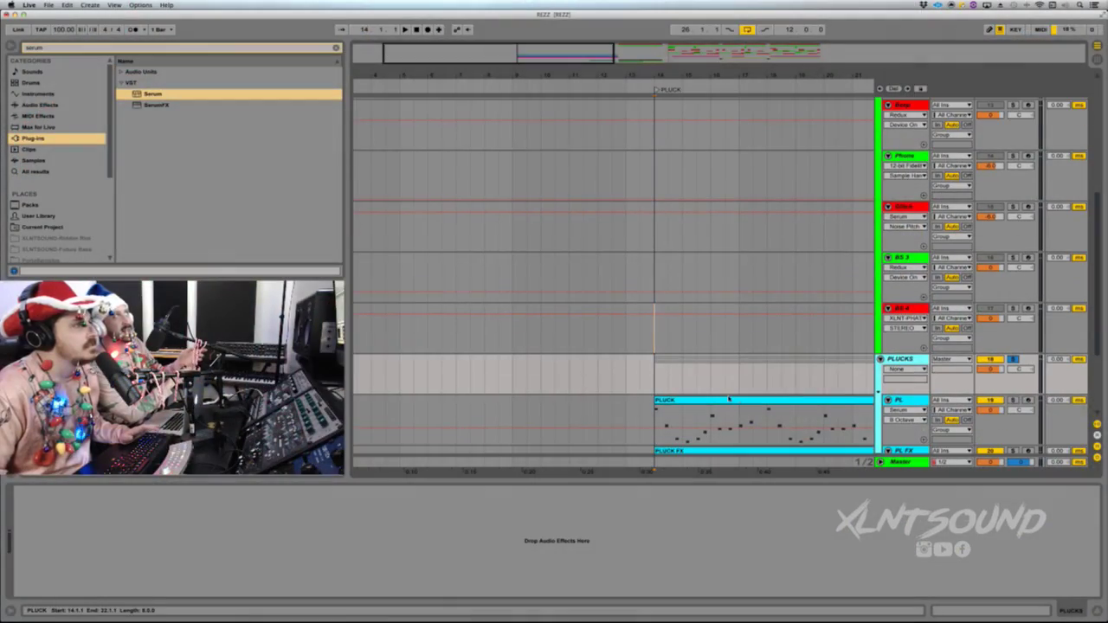
left_click(738, 399)
key("space")
scroll(727, 398, "right", 3)
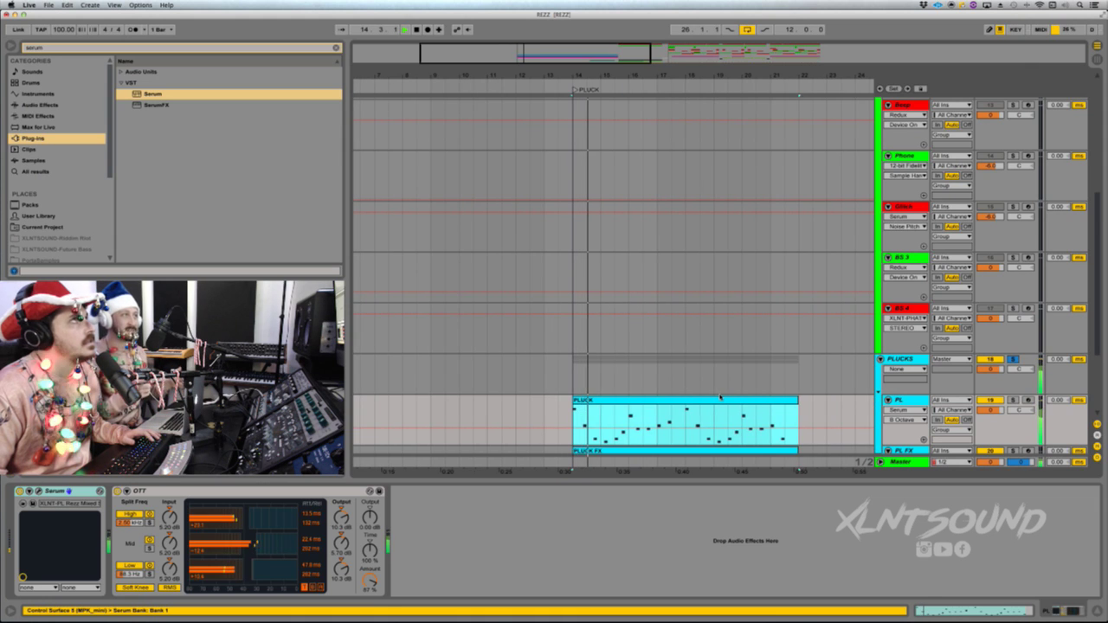
scroll(719, 397, "down", 5)
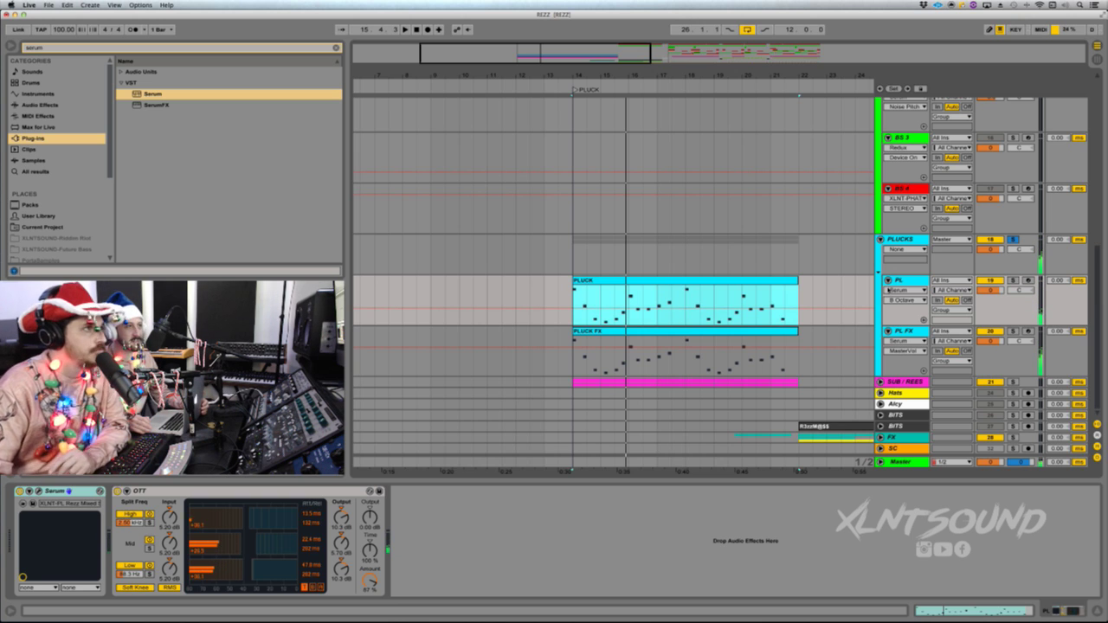
- Duplicate the PL track and turn off OTT on the copy
left_click(917, 287)
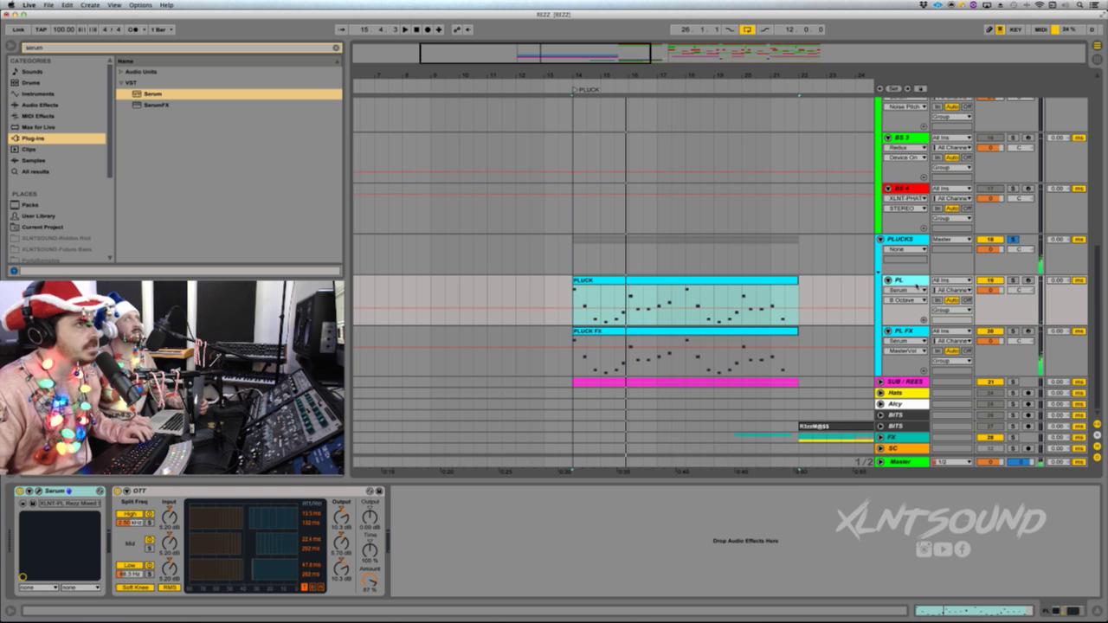
key("super+d")
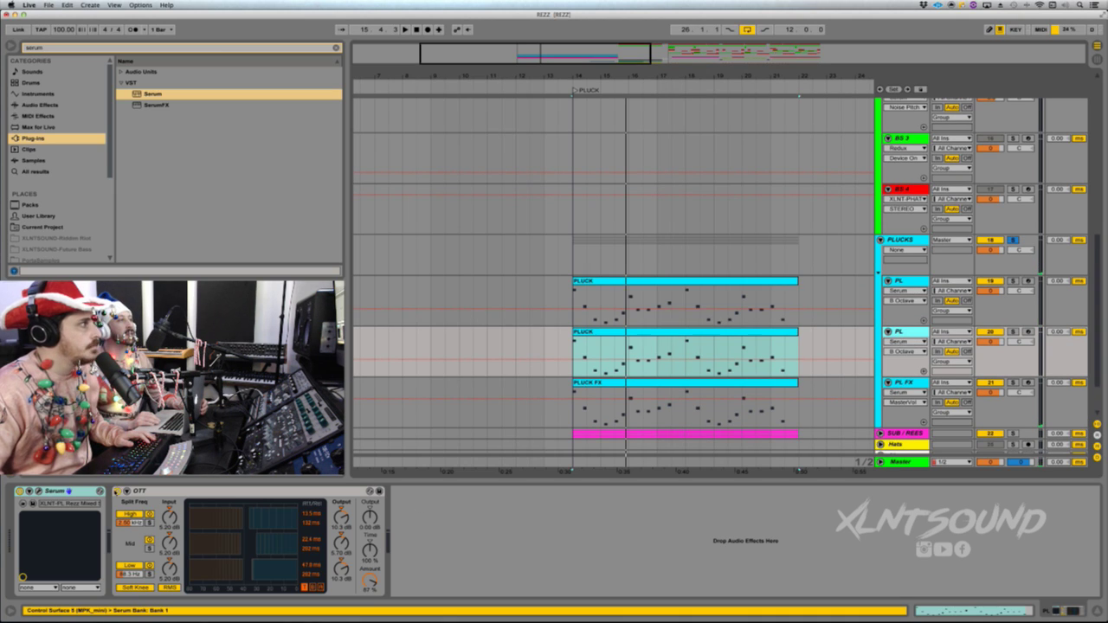
left_click(118, 491)
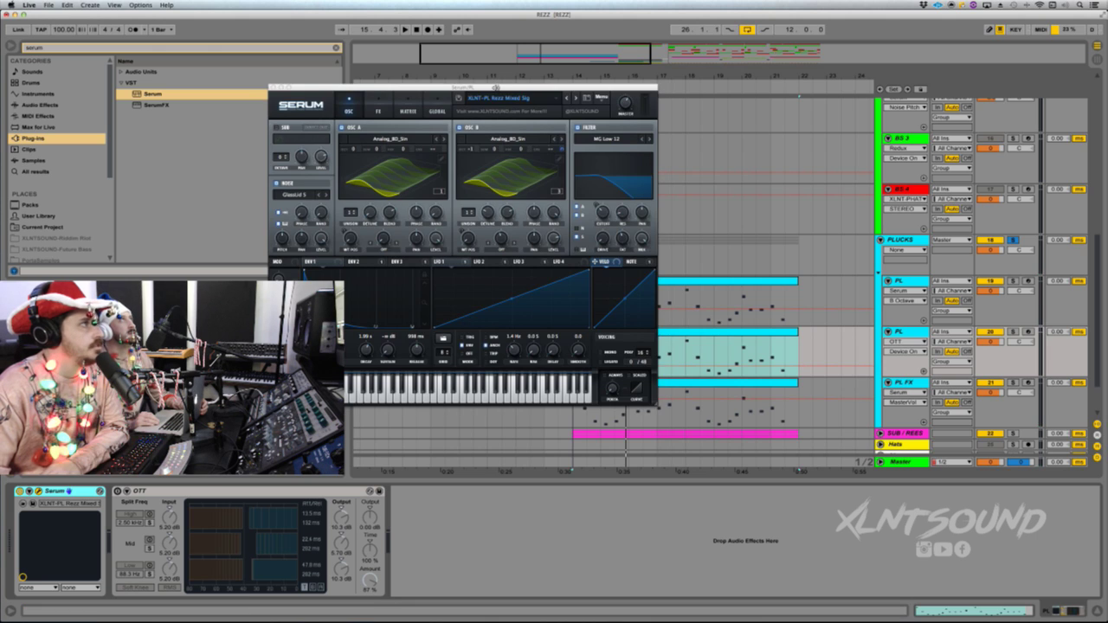
- Reset Serum on the duplicated PL track to the init preset
left_click_drag(496, 87, 591, 83)
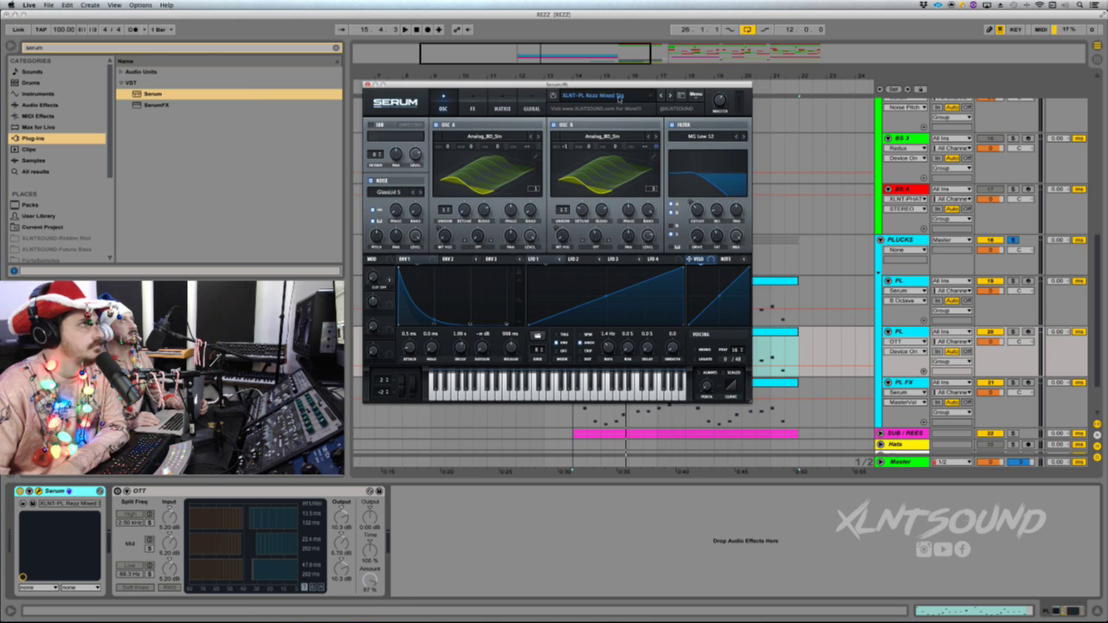
left_click(693, 97)
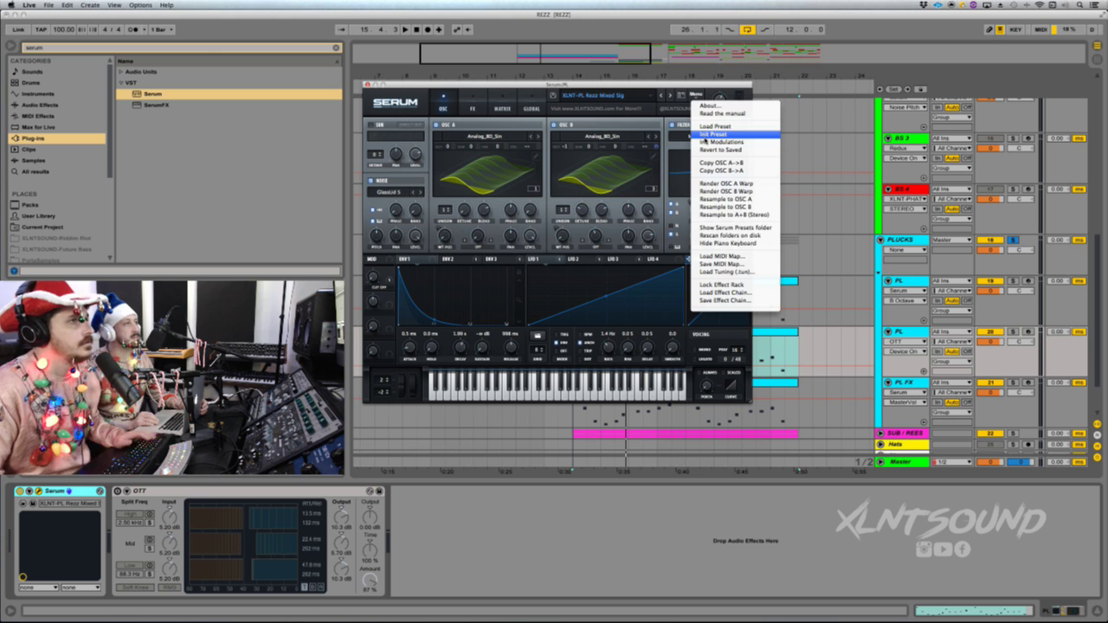
left_click(712, 135)
- Mute the original PL track and the PL FX track, and play the duplicated pluck with its initialised Serum
key("space")
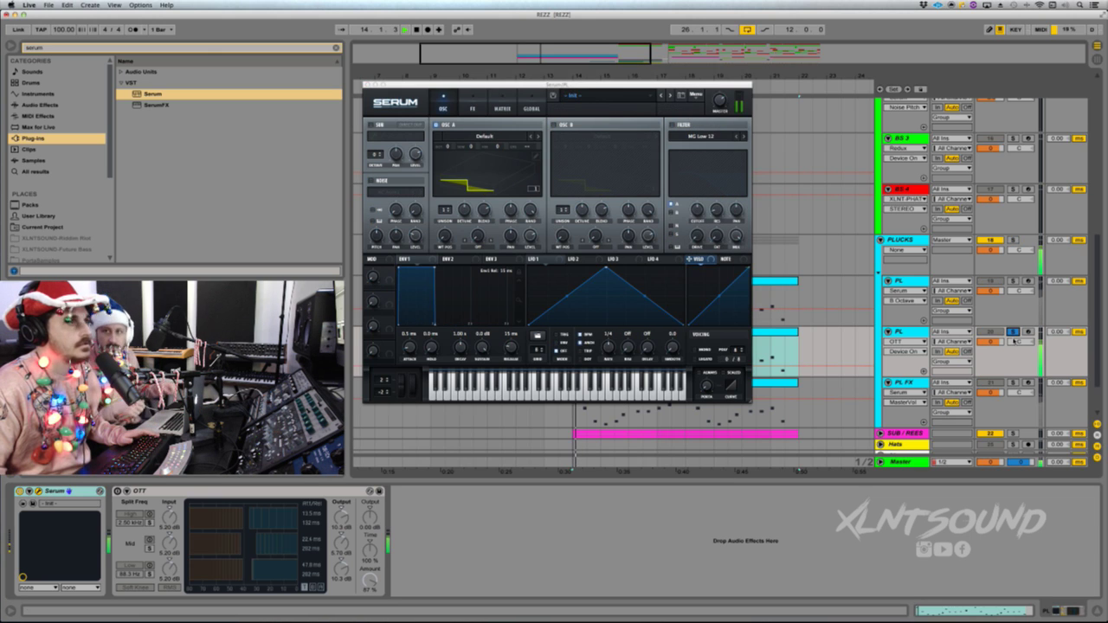
left_click(992, 382)
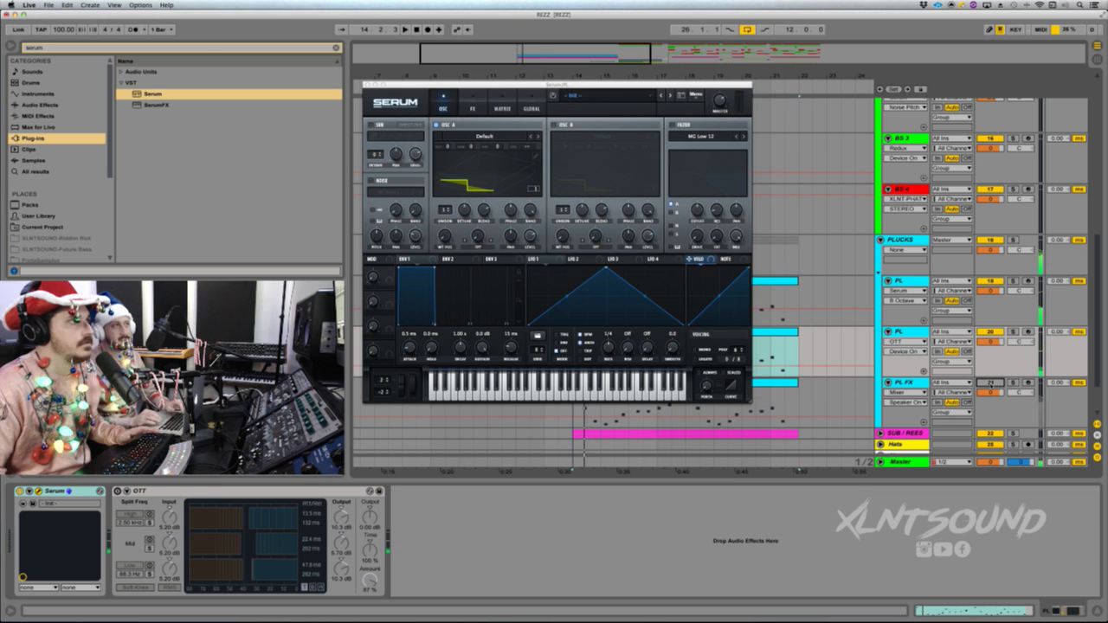
left_click(992, 282)
key("space")
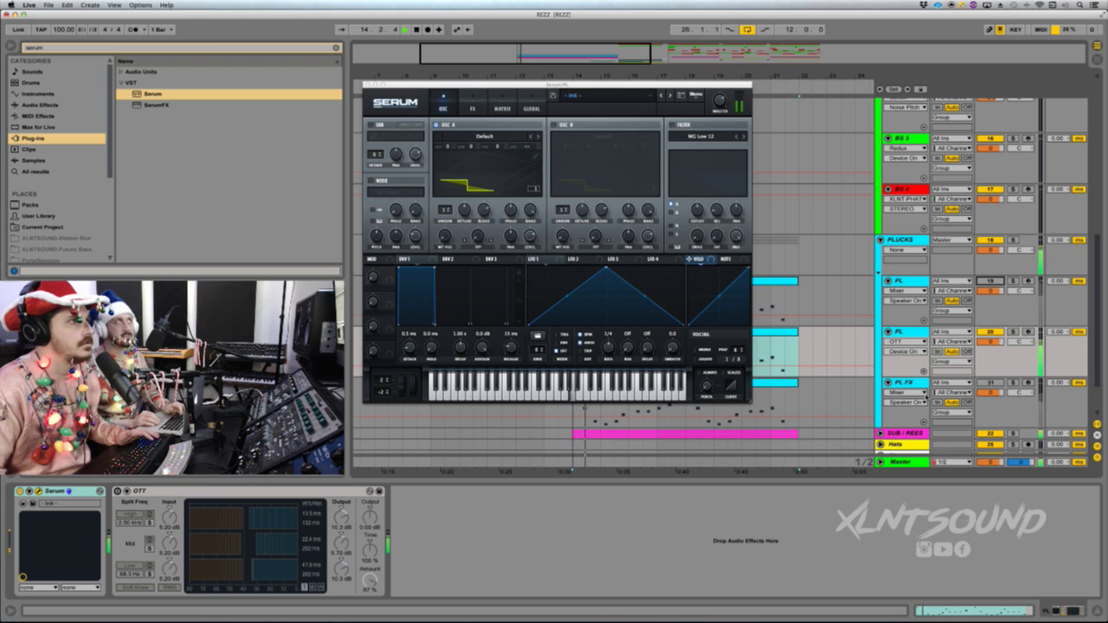
scroll(880, 409, "down", 2)
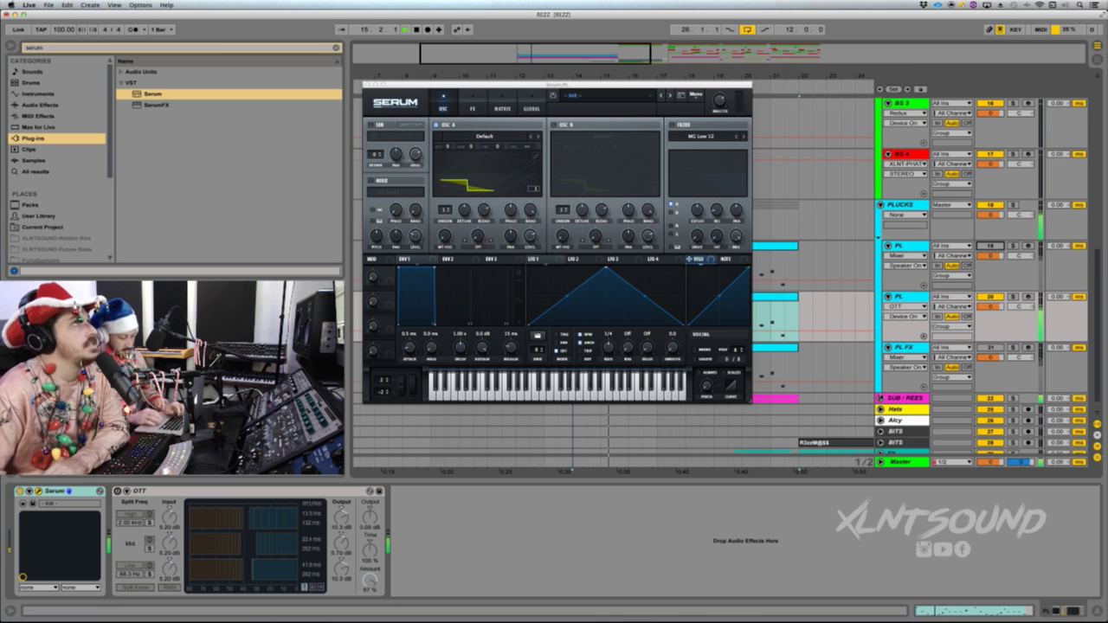
- Unfold the SUB / REES group and examine the oscillator and effects settings of Serum on the Reese track
left_click(880, 399)
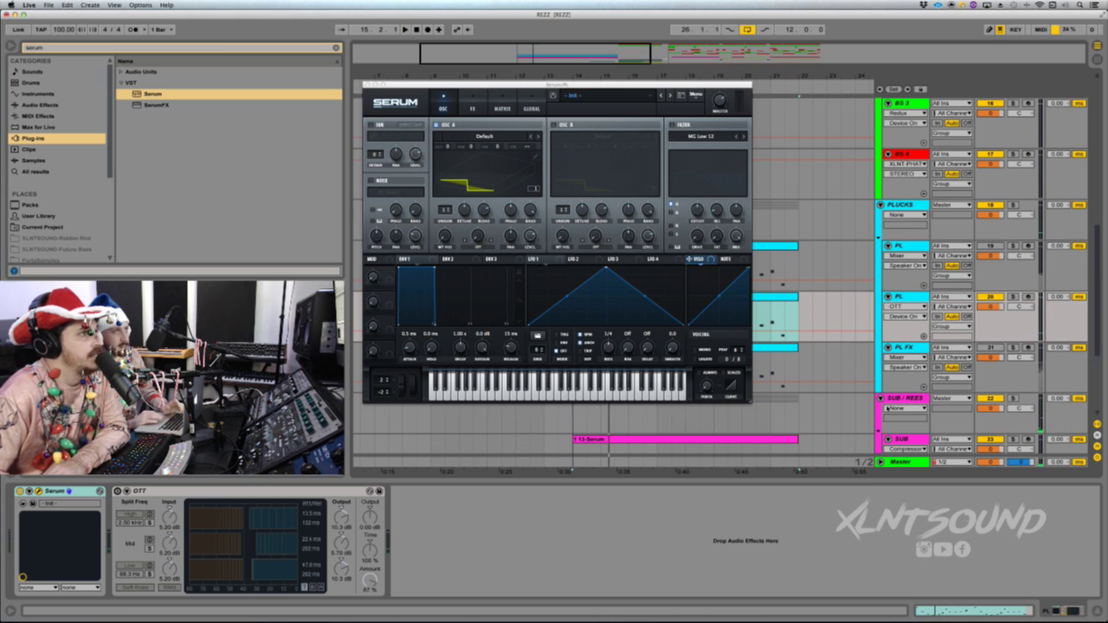
scroll(887, 409, "down", 3)
left_click(637, 424)
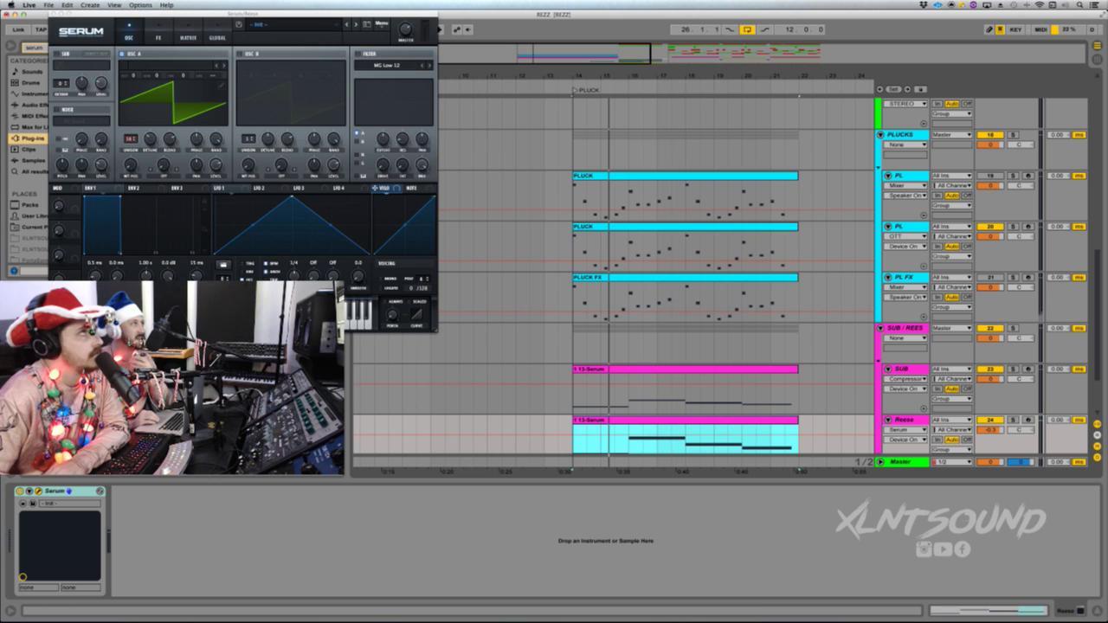
left_click_drag(228, 15, 654, 52)
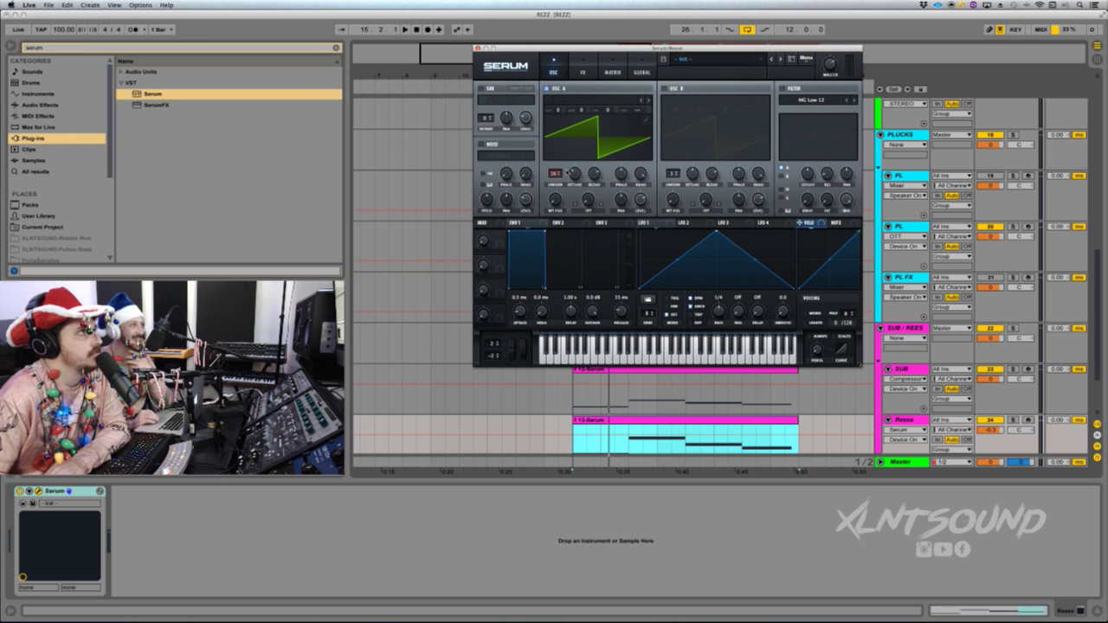
left_click(580, 64)
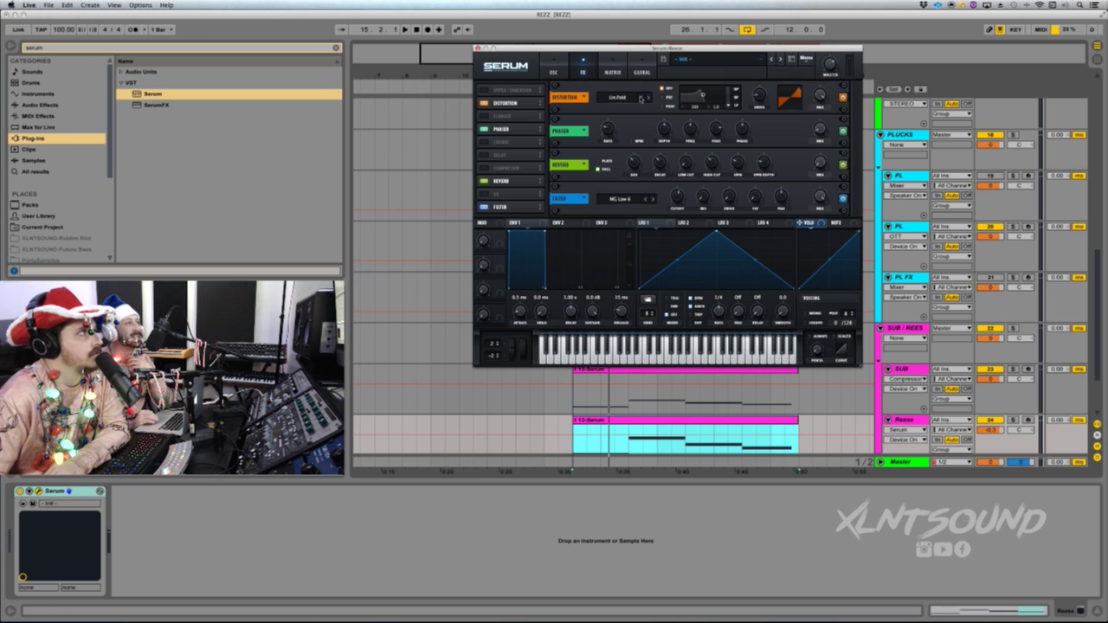
left_click(478, 49)
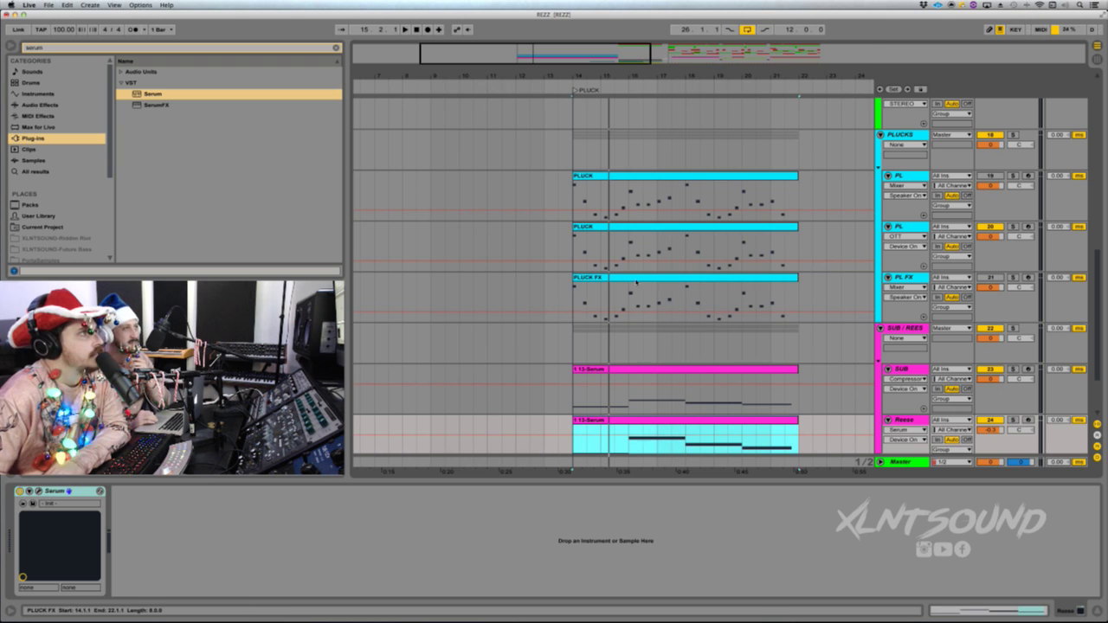
- Solo the duplicated PL track and play its PLUCK clip from bar 14 with its Serum open
left_click(668, 229)
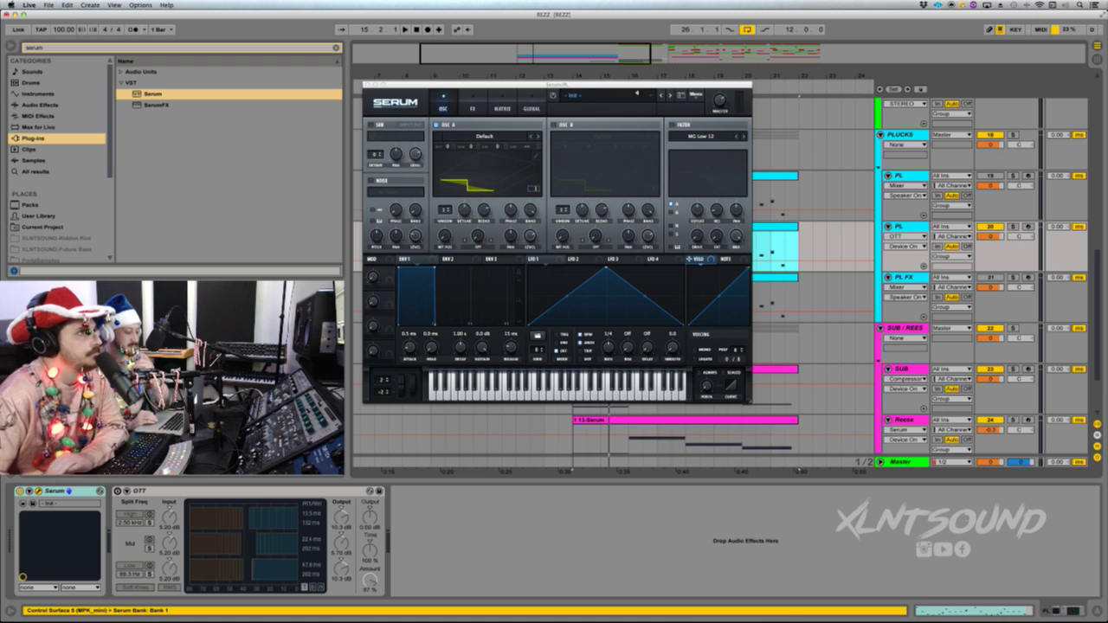
left_click_drag(625, 83, 697, 84)
left_click(1014, 227)
key("space")
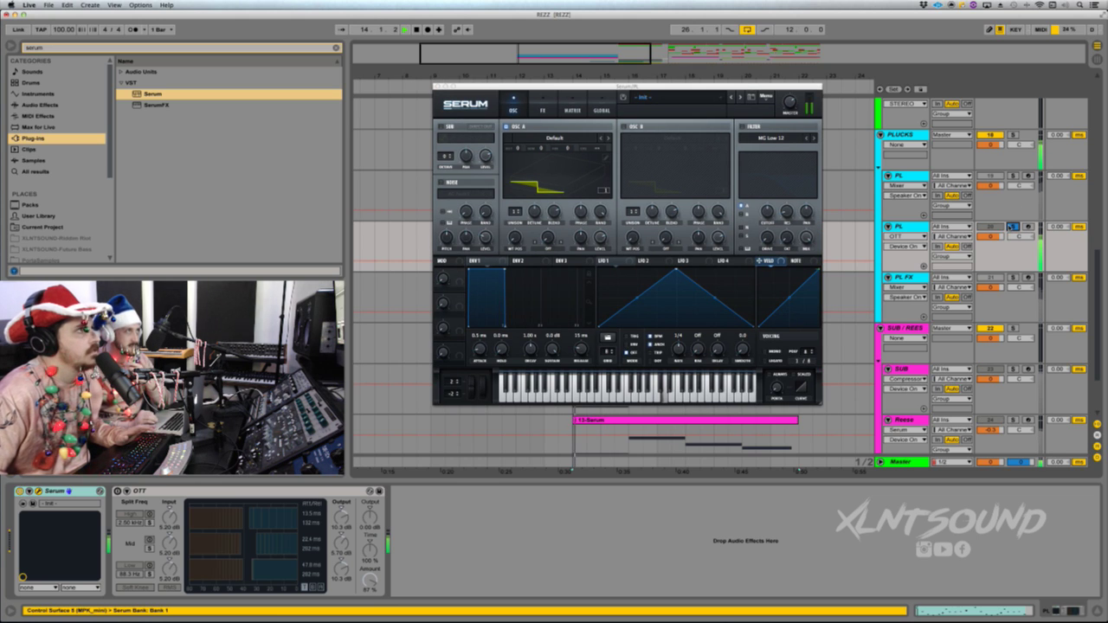
key("space")
- Load the Analog_BD_Sin wavetable from the Analog category into oscillator A of the duplicated pluck's Serum
left_click_drag(545, 86, 571, 86)
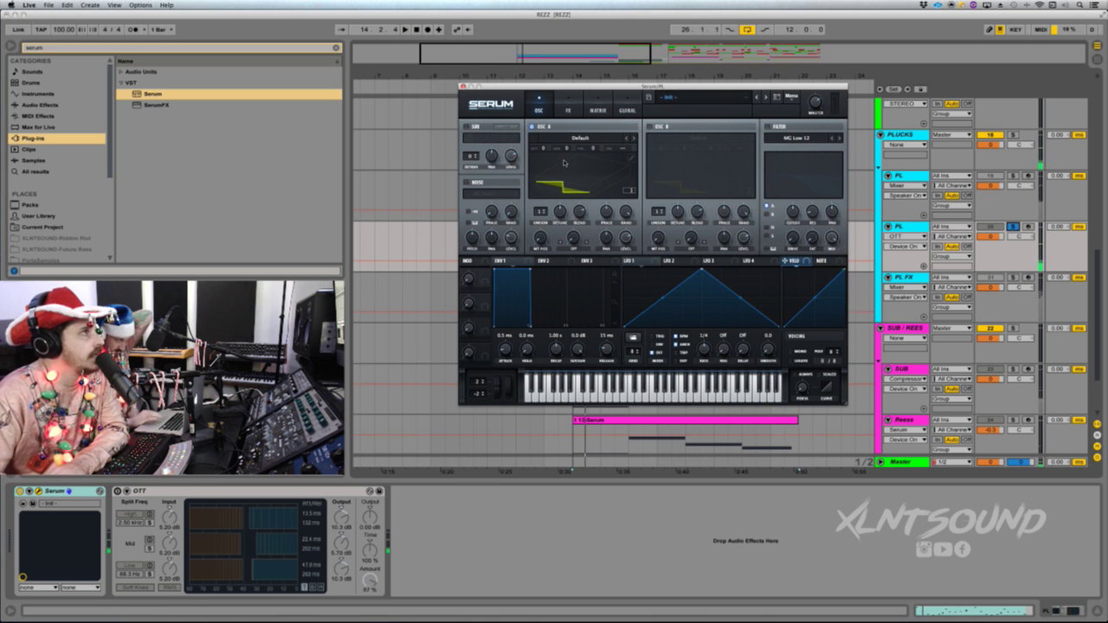
left_click(578, 139)
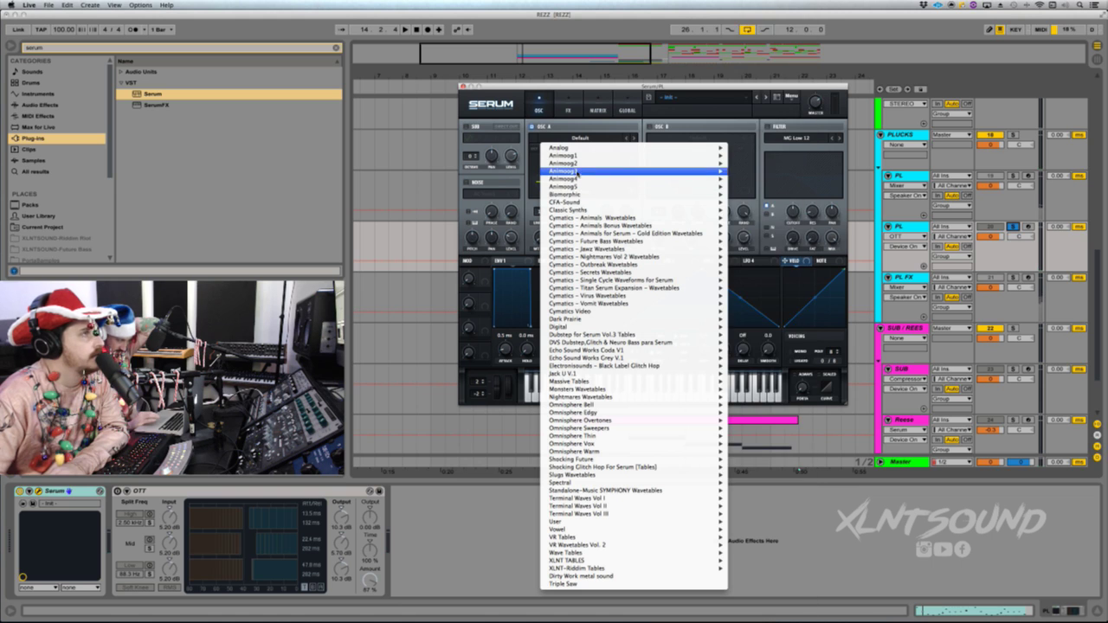
mouse_move(693, 148)
left_click(749, 163)
- Enable oscillator B, load the Analog_BD_Sin wavetable from the Analog category into it, and audition the pluck
left_click(647, 127)
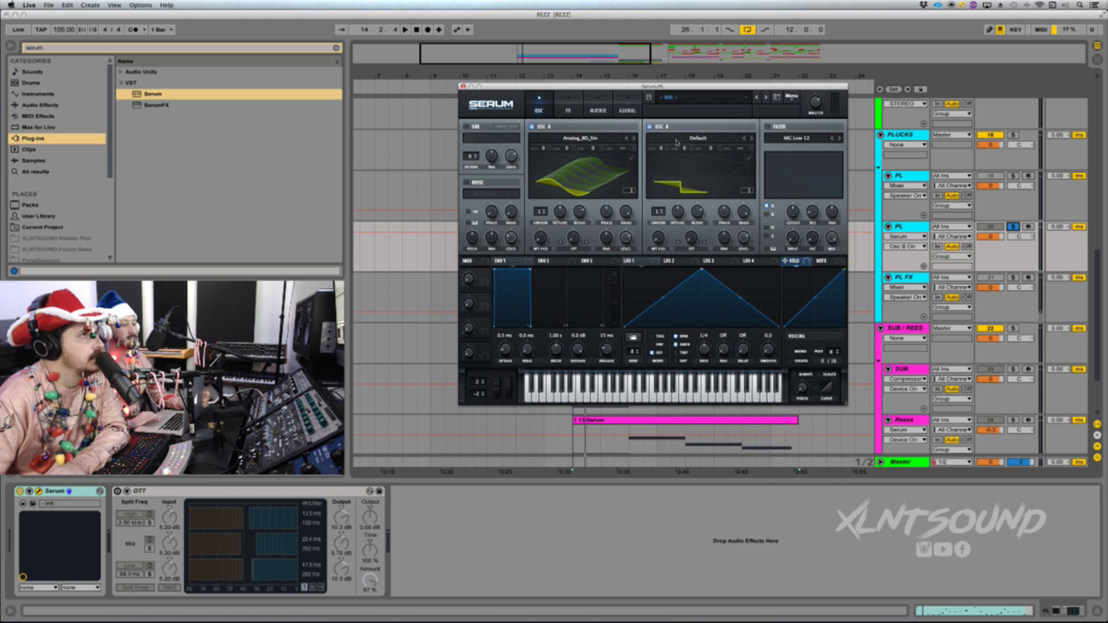
left_click(696, 138)
mouse_move(779, 148)
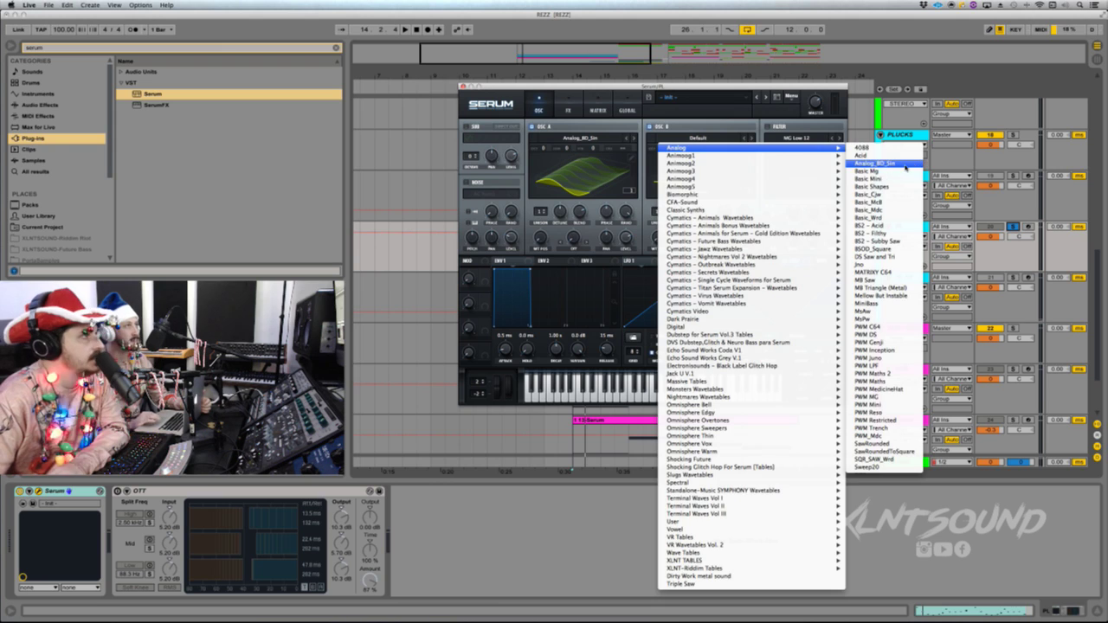
left_click(874, 162)
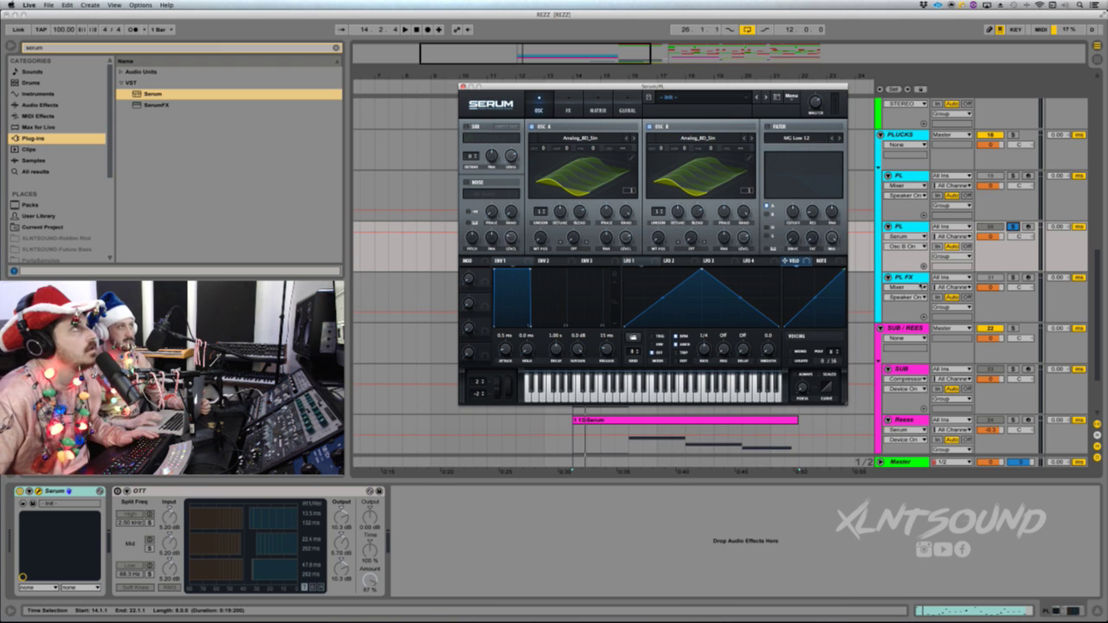
key("space")
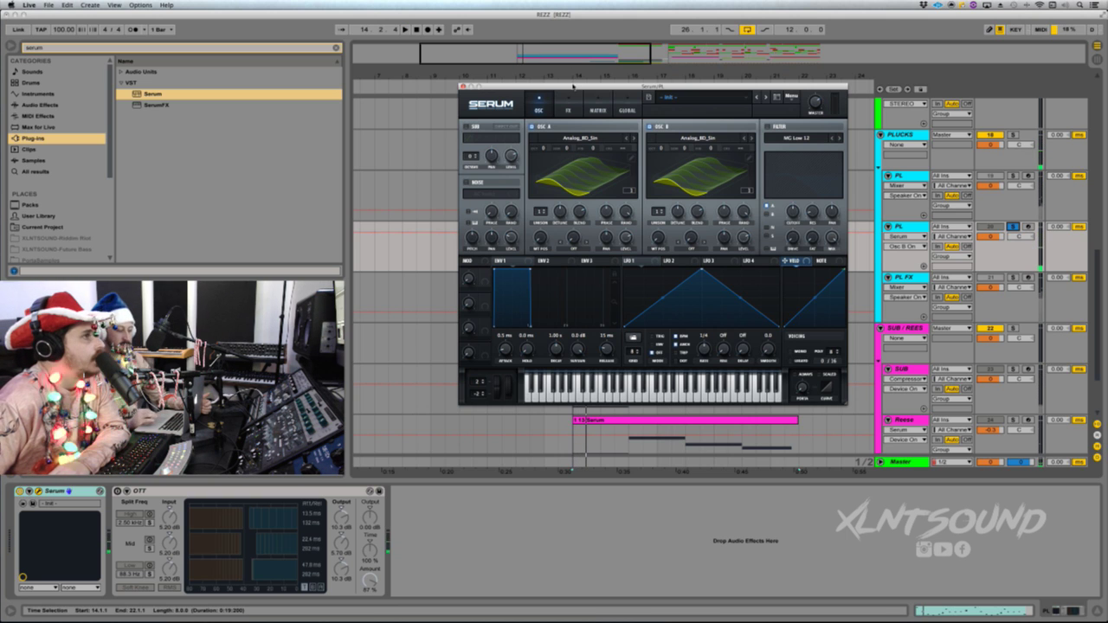
- Enlarge the Serum window, lower oscillator B by one octave, and adjust its output volume
left_click_drag(573, 86, 578, 100)
left_click_drag(849, 416, 919, 472)
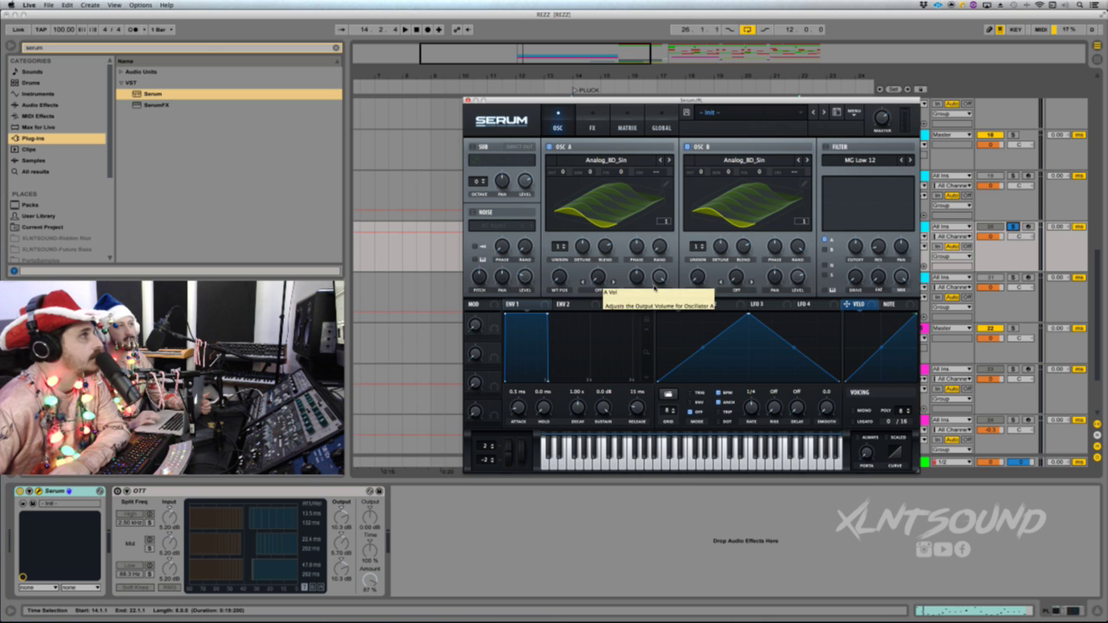
left_click(585, 248)
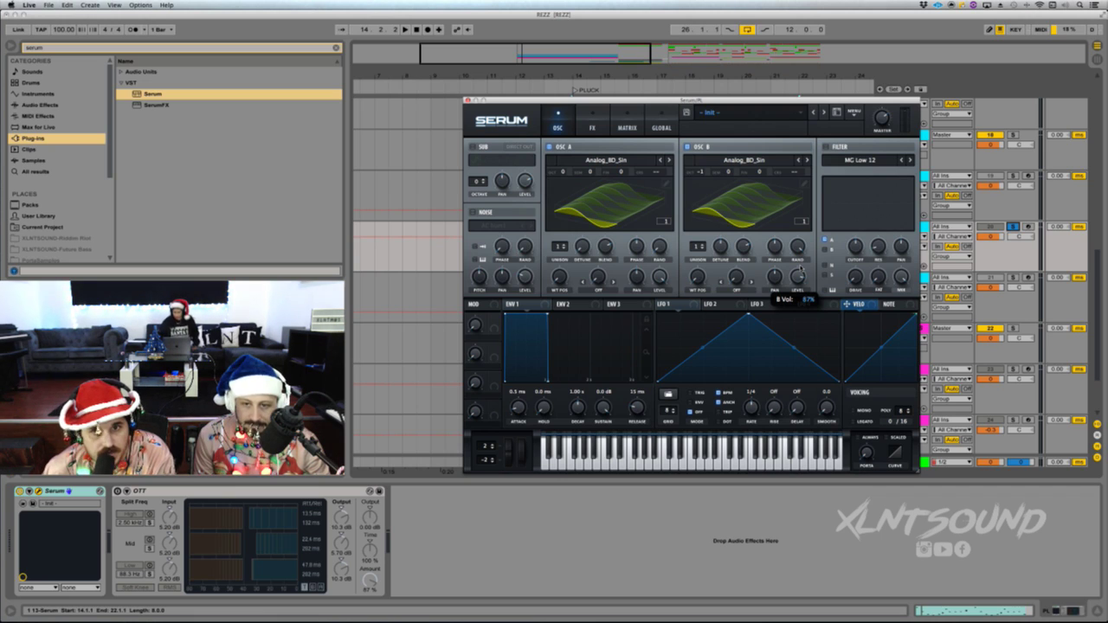
left_click_drag(798, 275, 800, 277)
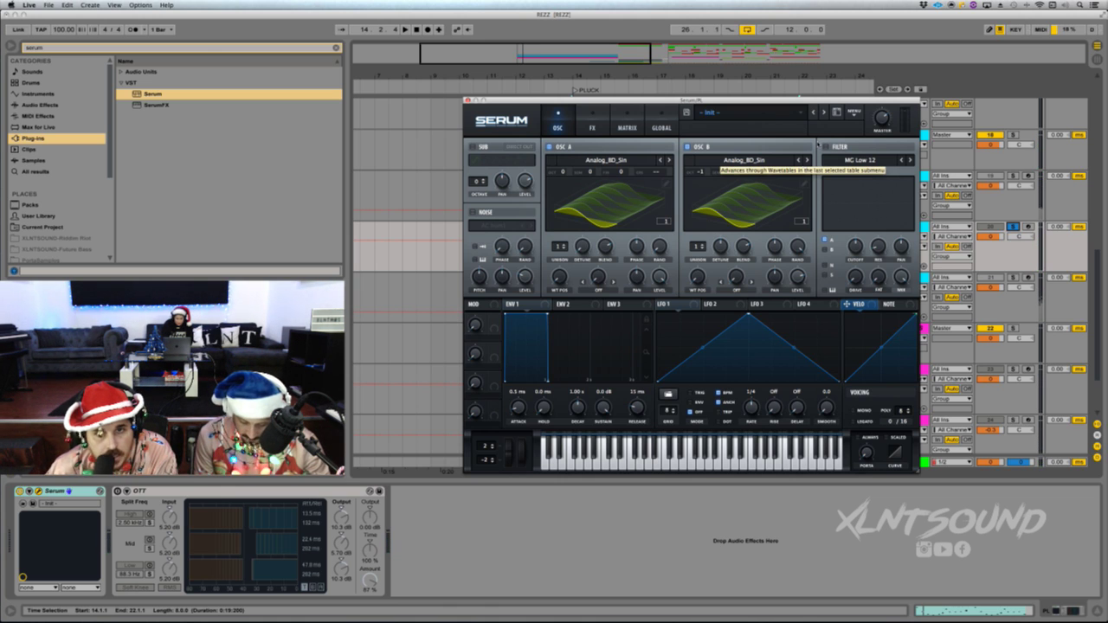
left_click(825, 148)
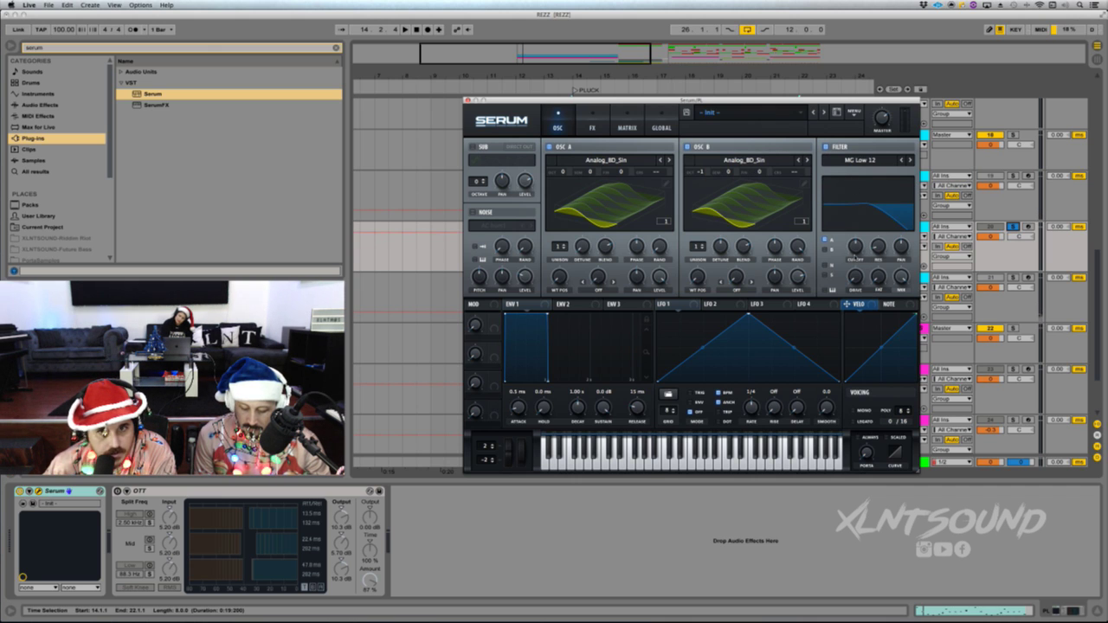
left_click_drag(855, 247, 853, 258)
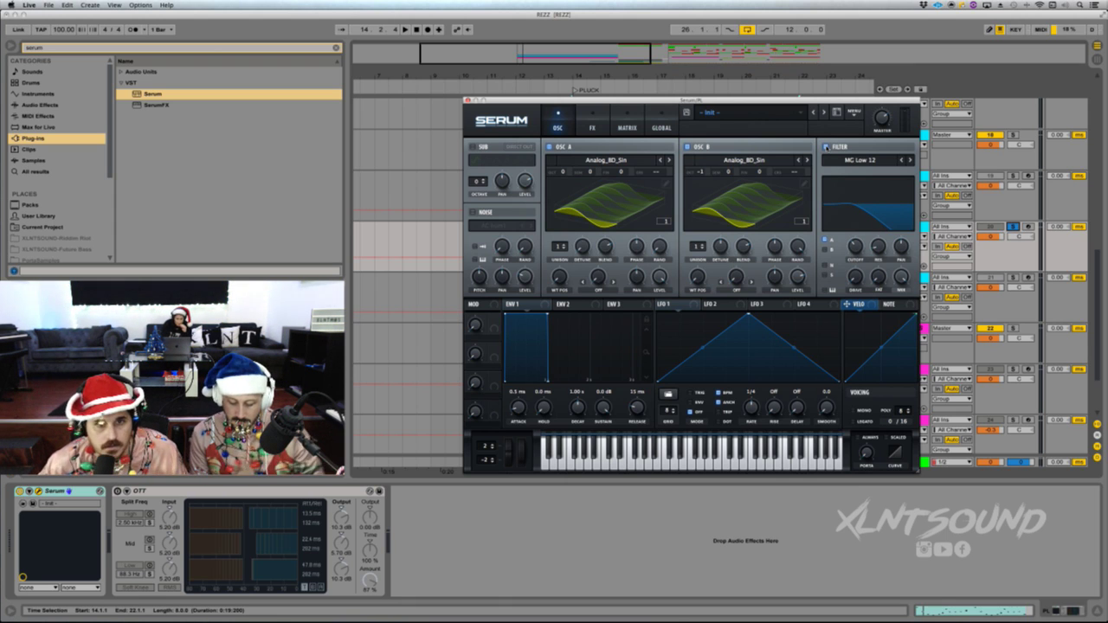
left_click(825, 147)
key("space")
key("space")
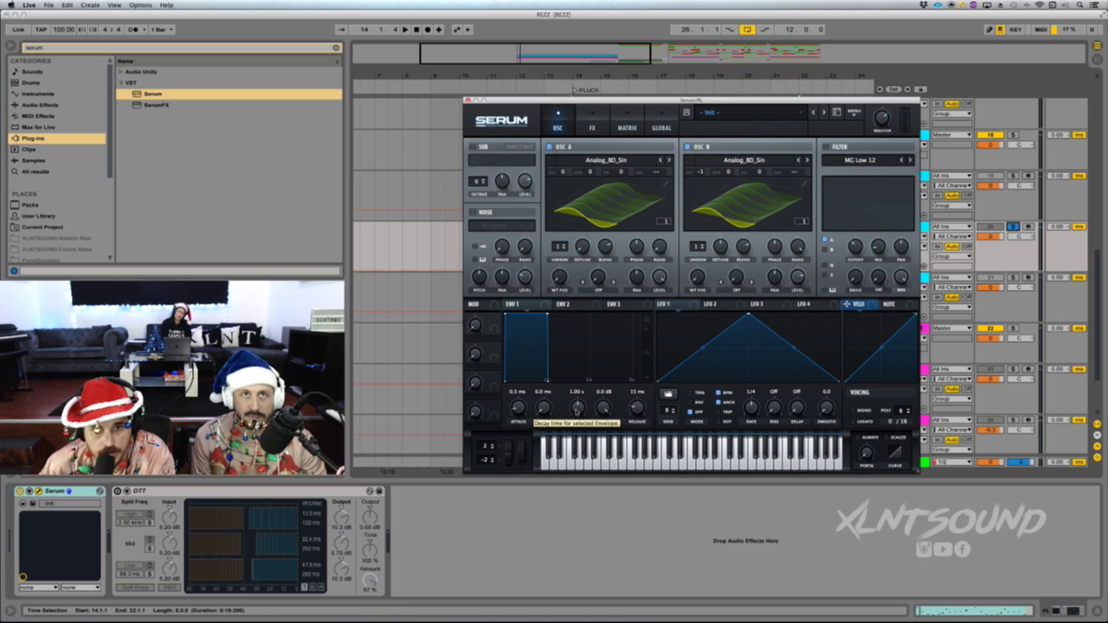
- Shape envelope 1 with no sustain, a decay of about 2 s and a release of about 1 s, auditioning the pluck
left_click_drag(576, 413, 673, 486)
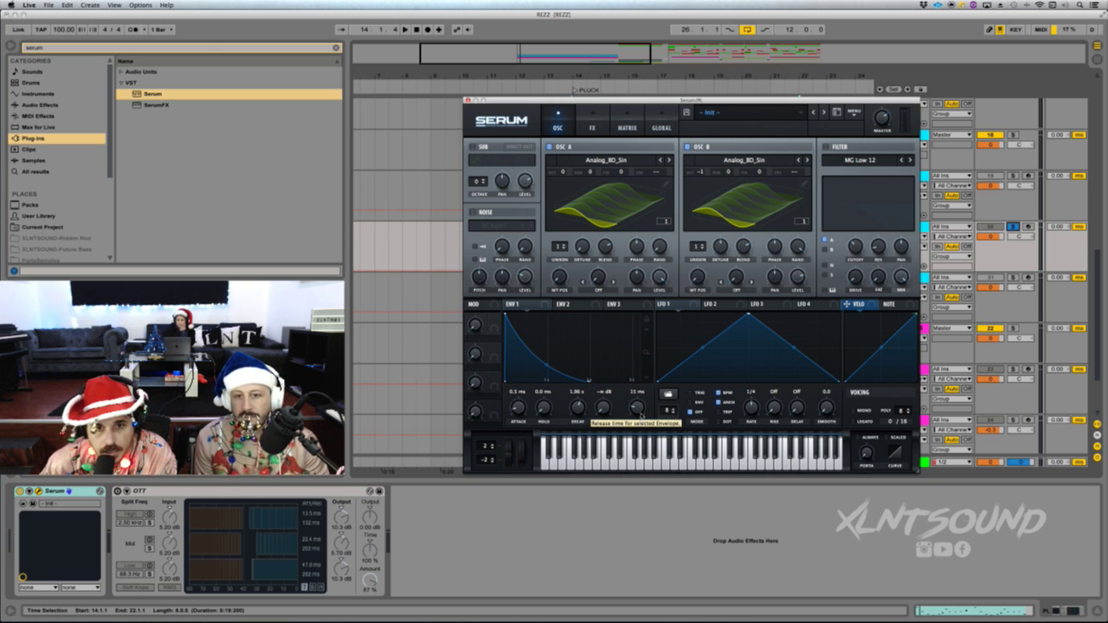
left_click_drag(638, 409, 644, 383)
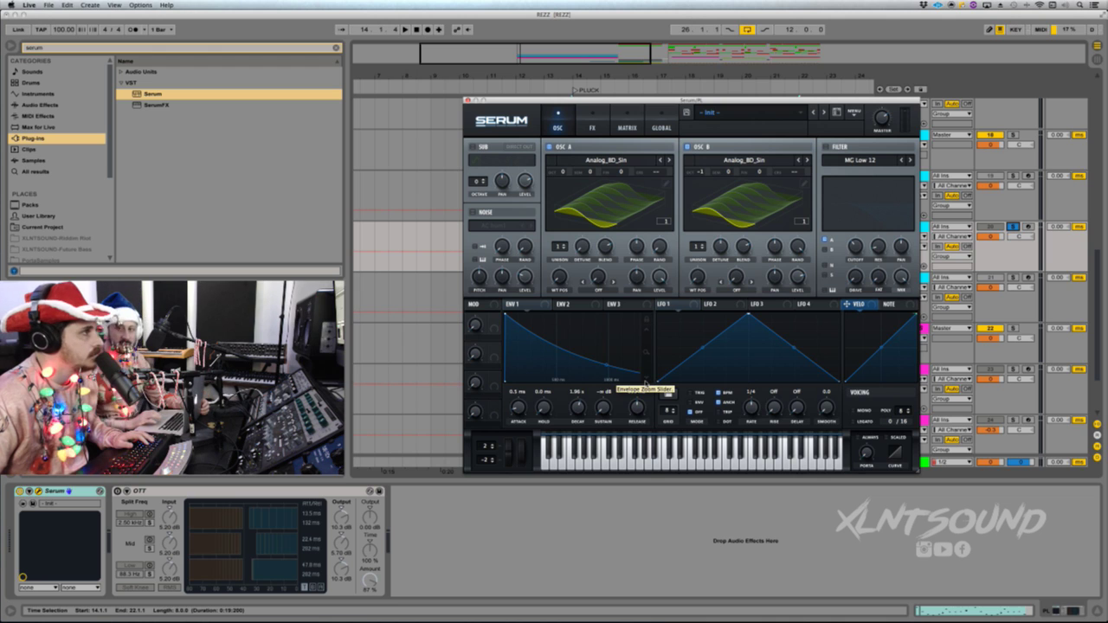
key("space")
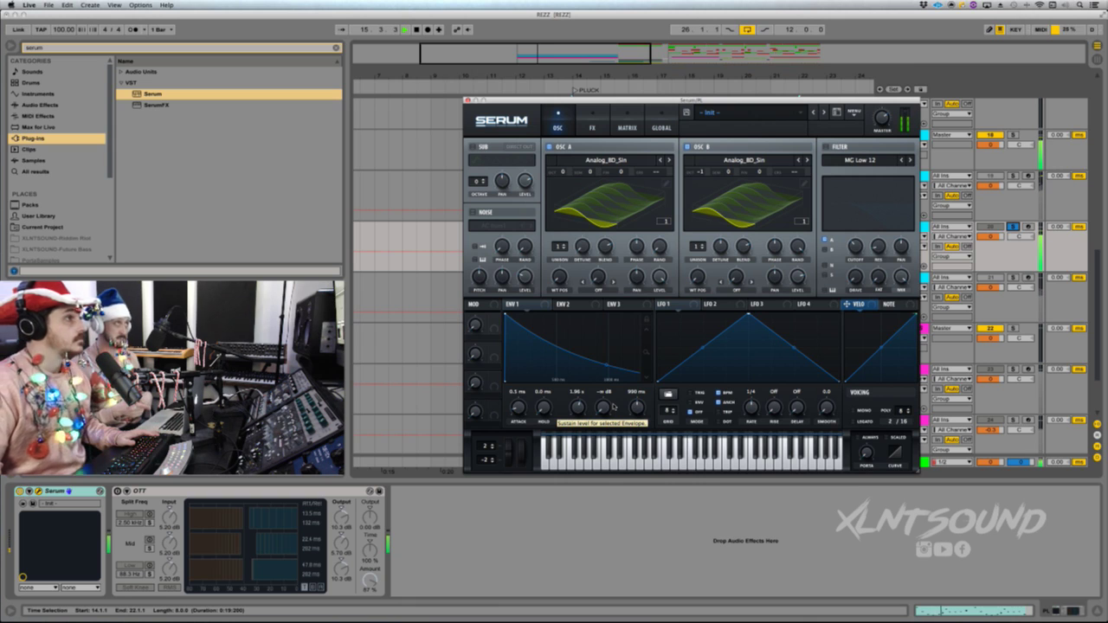
key("space")
left_click(646, 352)
key("space")
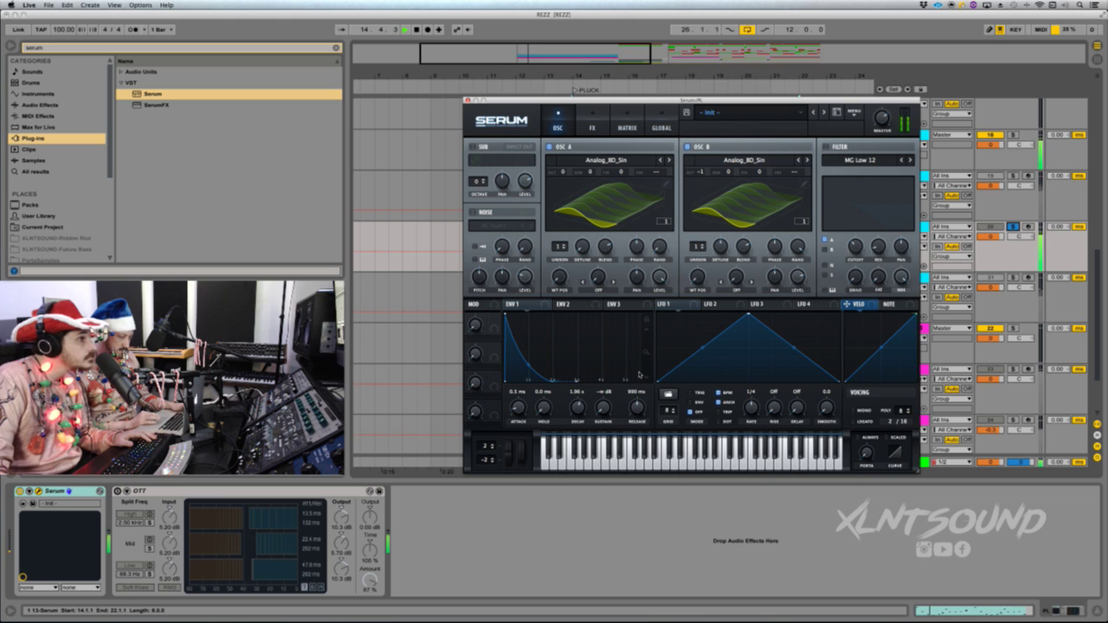
key("space")
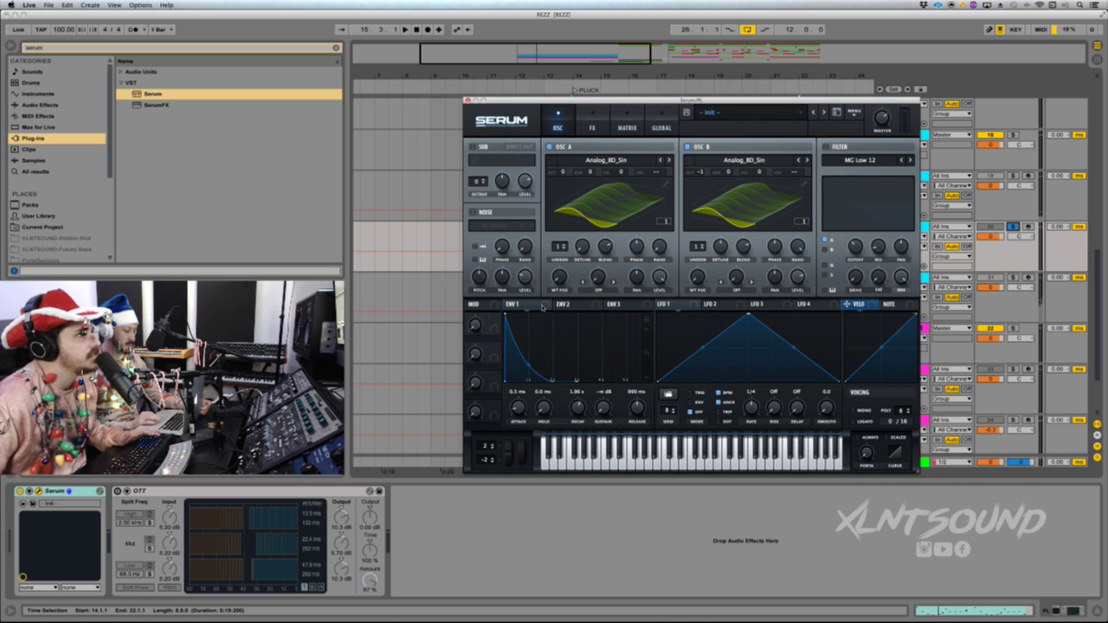
key("space")
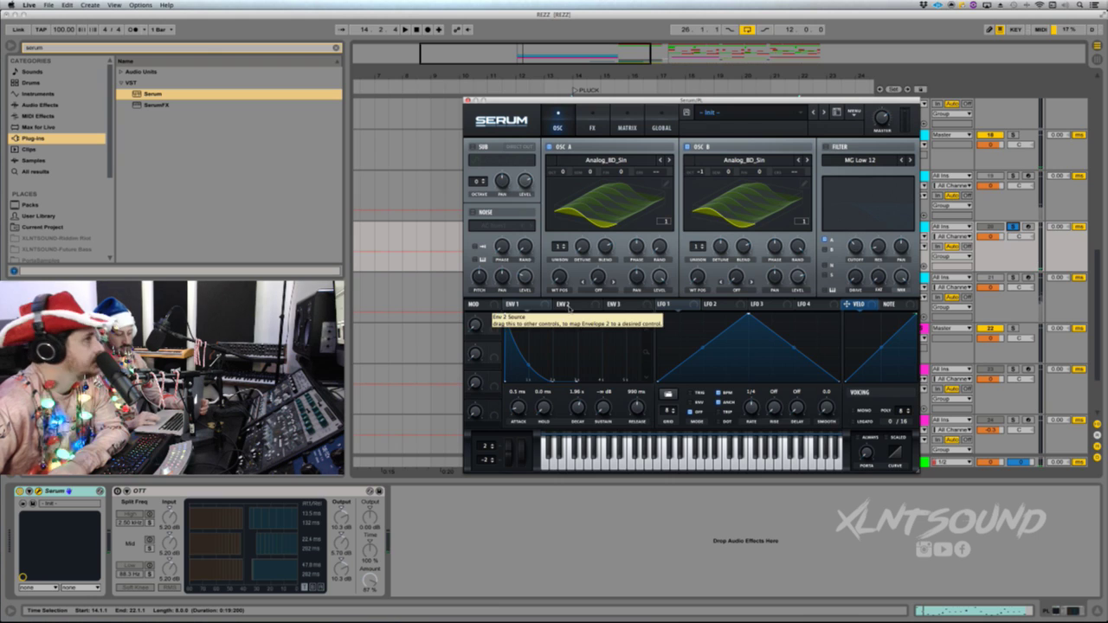
- Shape envelope 2 with 0% sustain, a decay of about 637 ms and a release of about 950 ms, auditioning the pluck
left_click(567, 306)
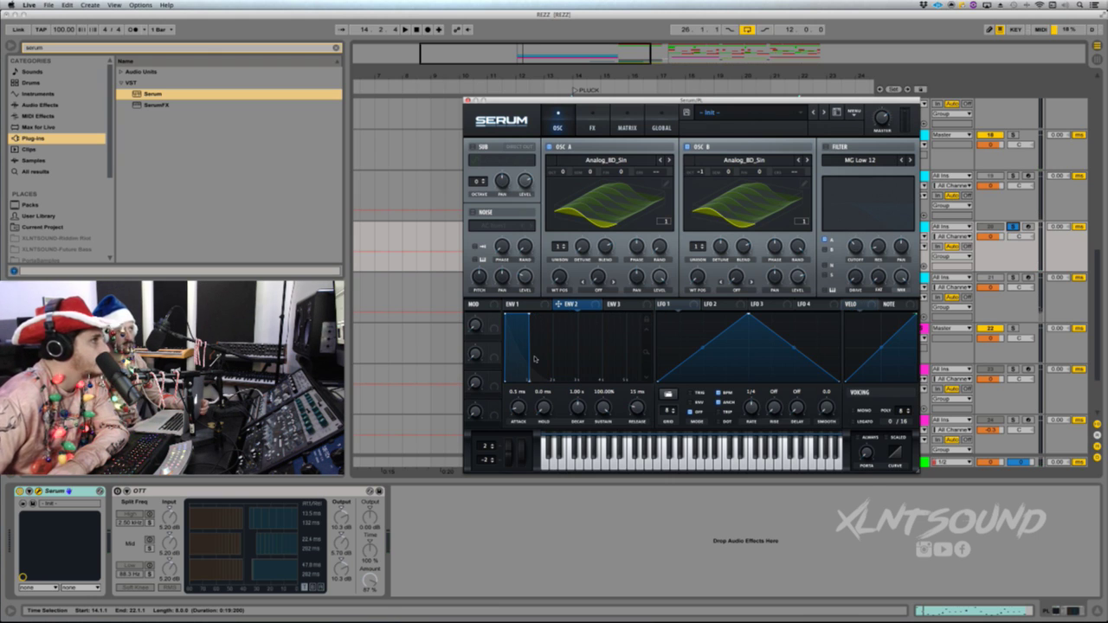
left_click_drag(534, 318, 534, 380)
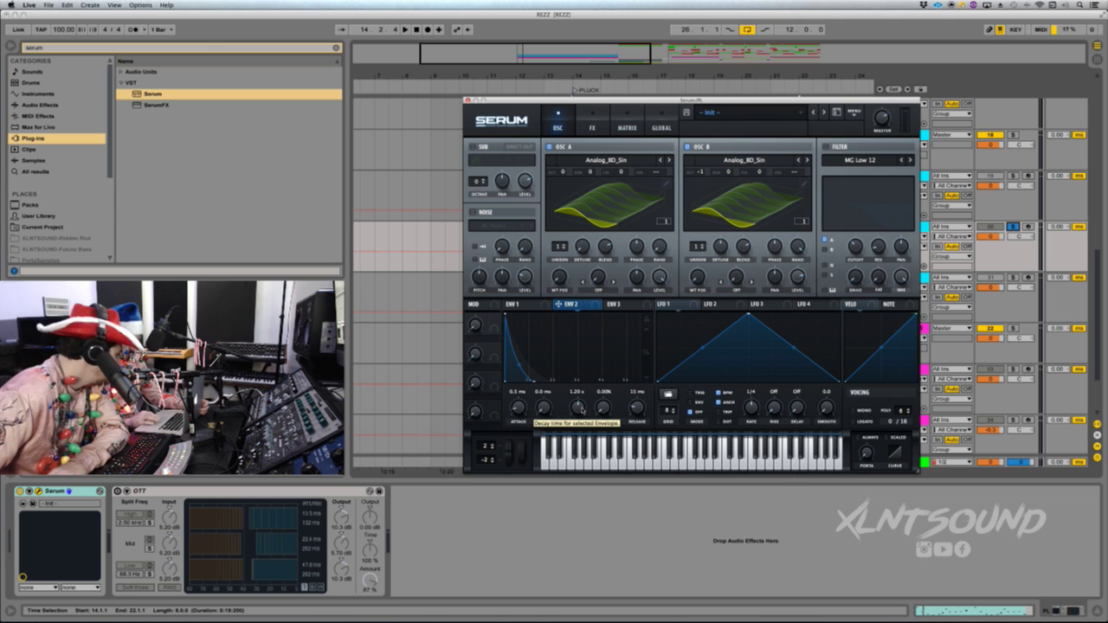
left_click_drag(578, 407, 582, 417)
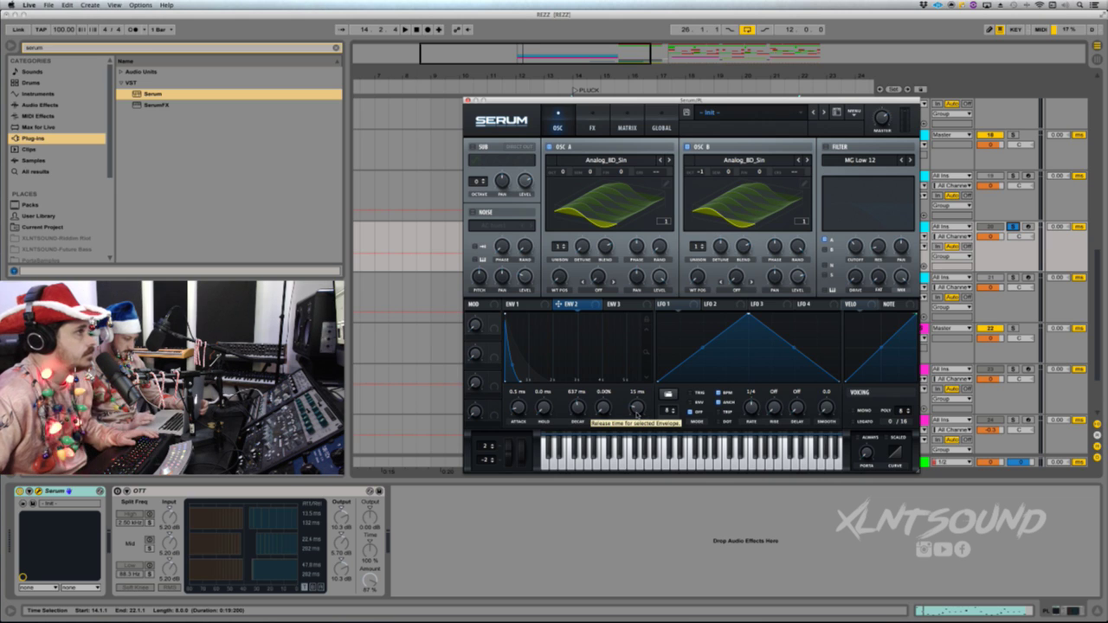
left_click_drag(636, 413, 637, 387)
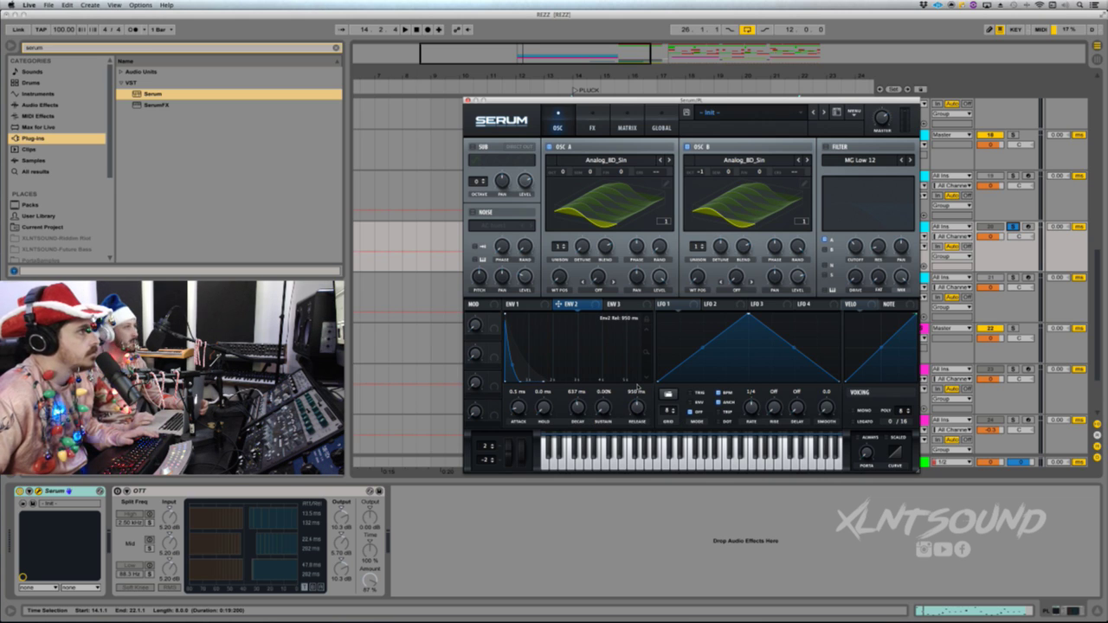
key("space")
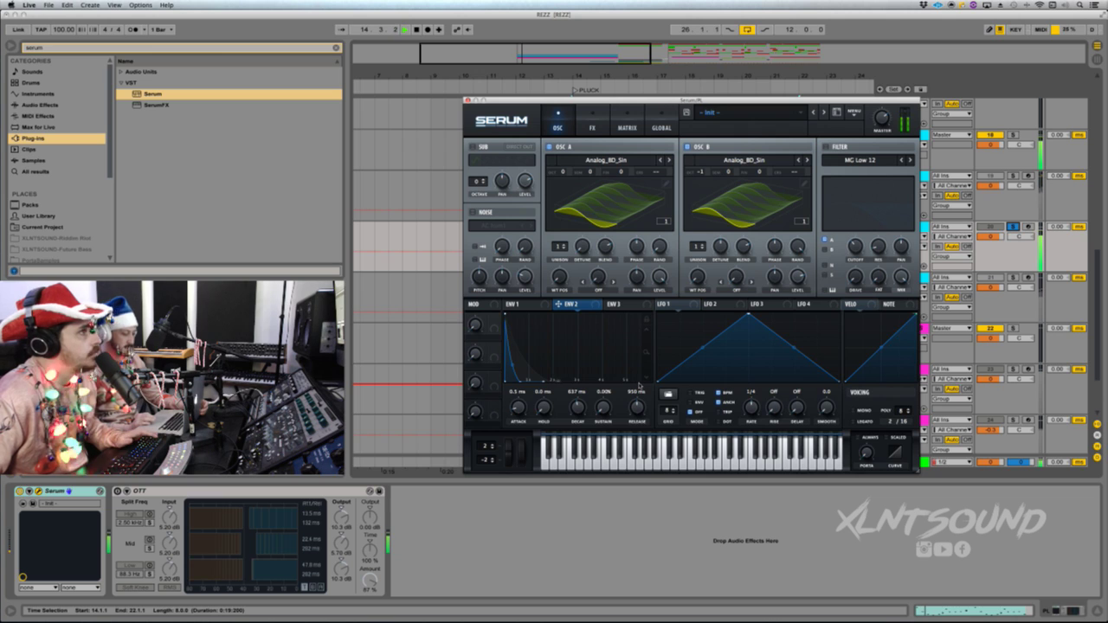
- Shape envelope 3 as a very short spike with 0% sustain and a decay of about 0.1 ms, and play the pluck
left_click(631, 309)
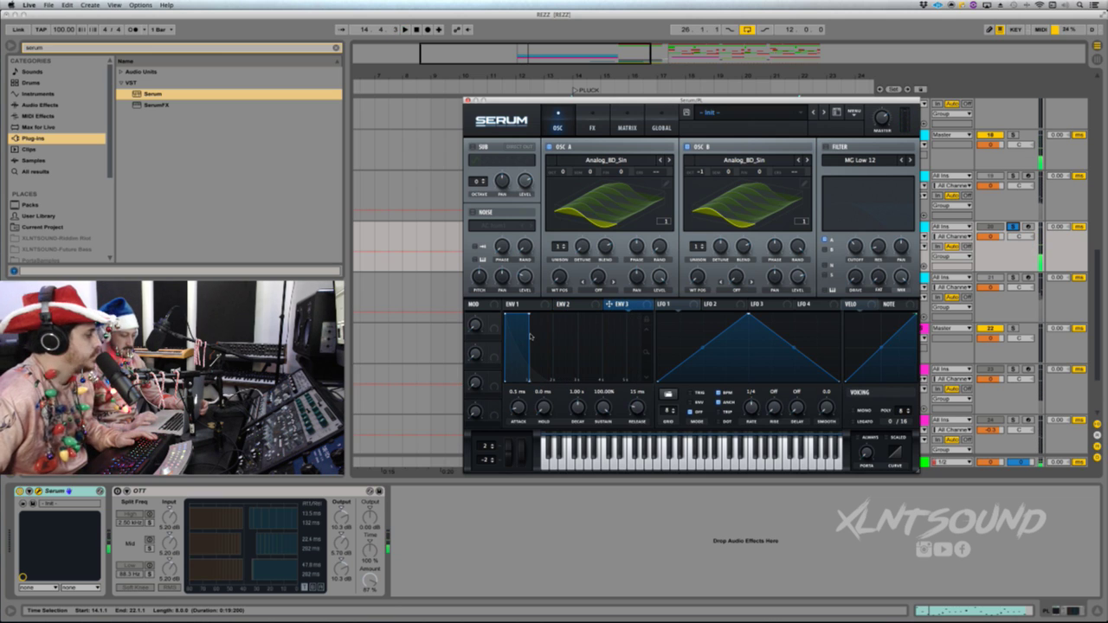
left_click_drag(528, 314, 533, 385)
left_click_drag(578, 429, 579, 422)
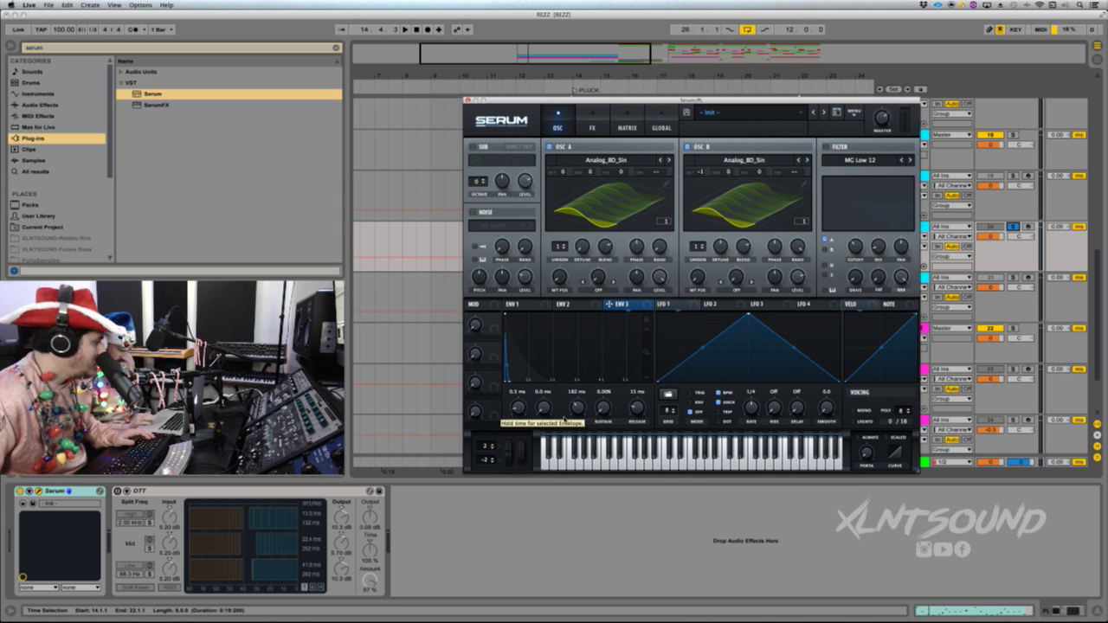
left_click(579, 413)
left_click_drag(579, 413, 579, 437)
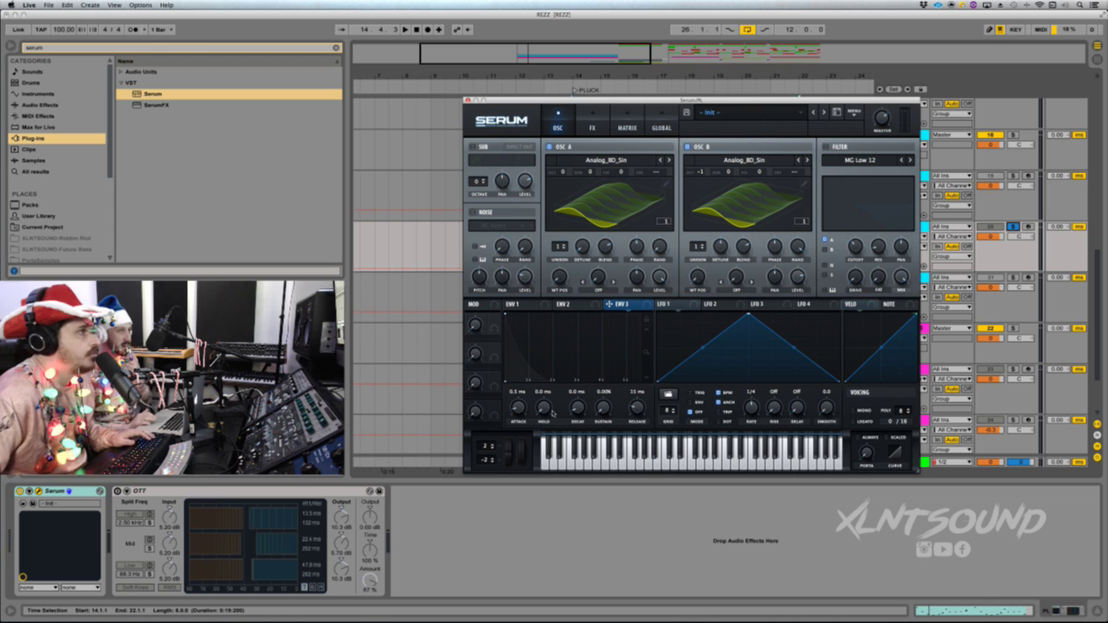
left_click_drag(576, 410, 576, 407)
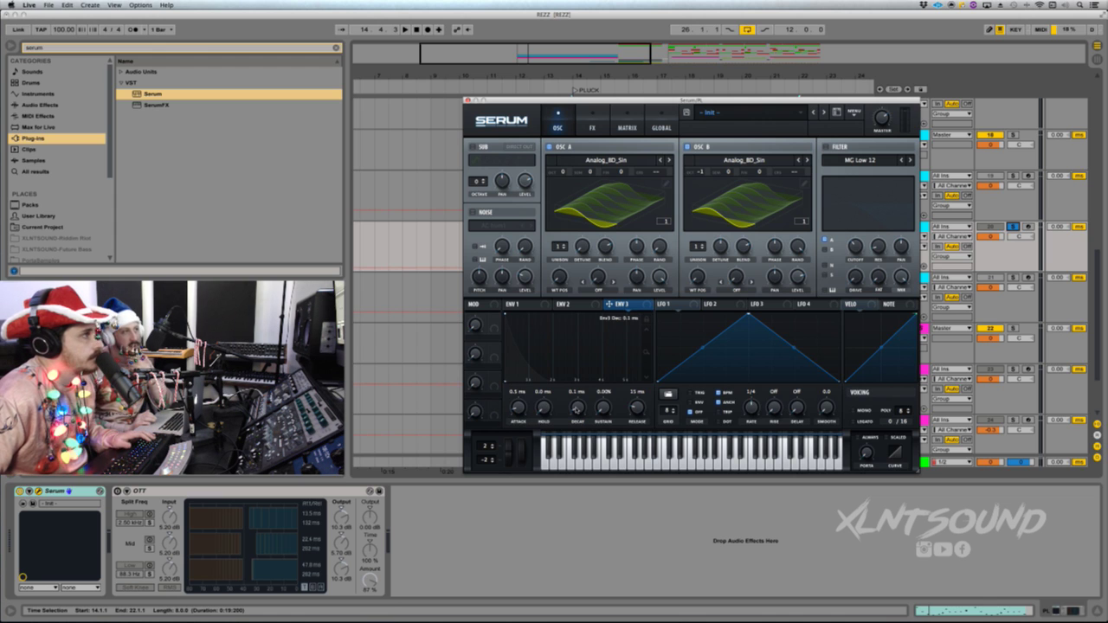
key("space")
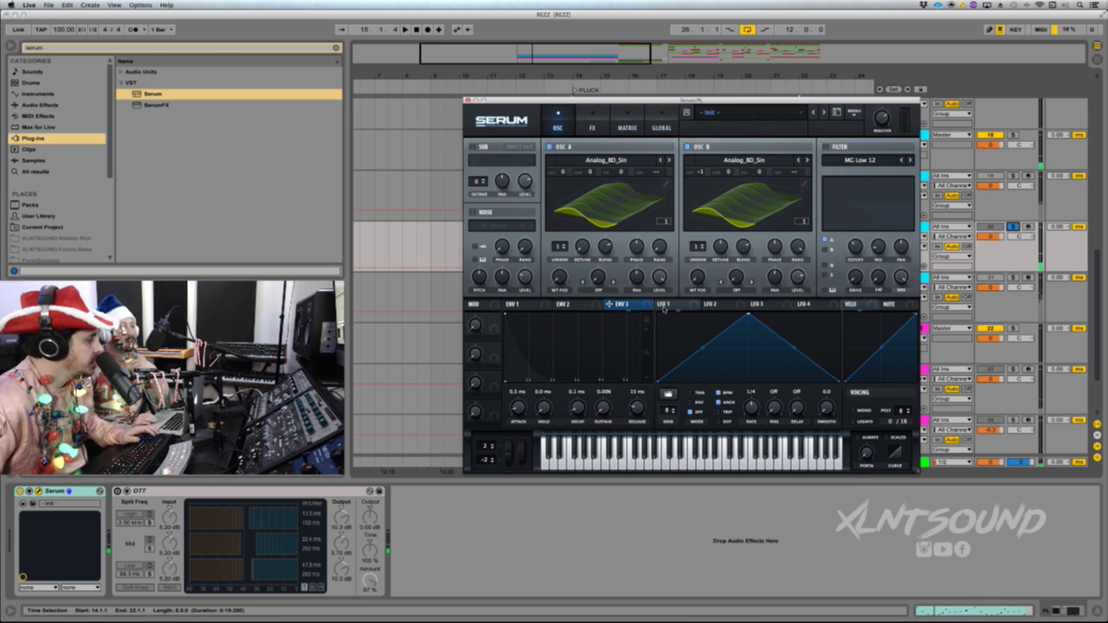
- Modulate oscillator B's coarse pitch with envelope 3, adjust the amount, and audition it with oscillator A briefly switched off
left_click_drag(647, 308, 803, 174)
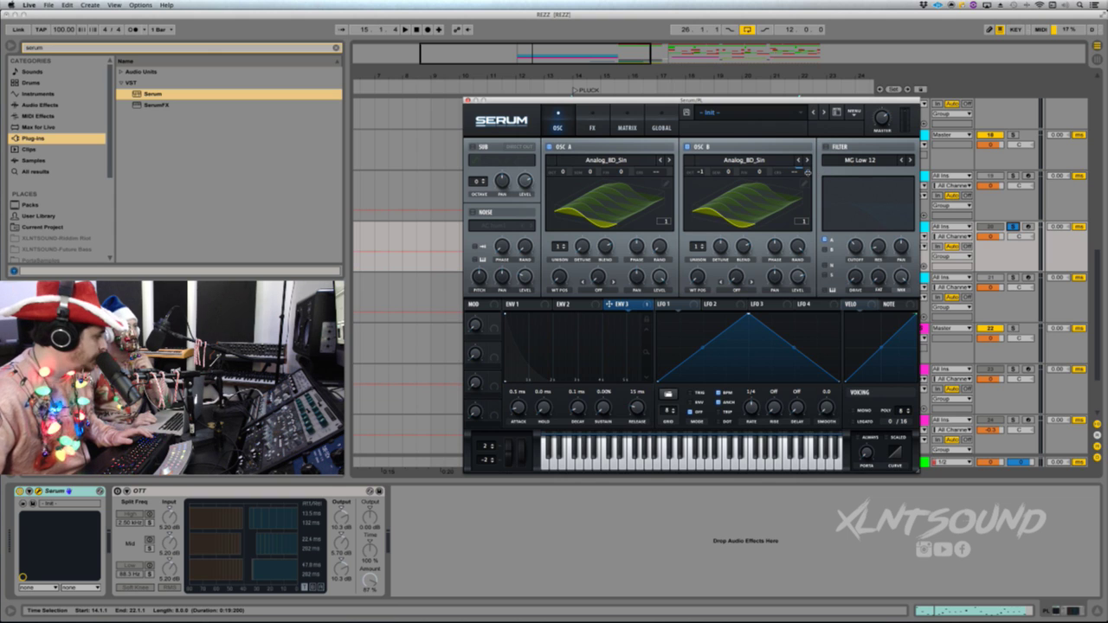
left_click_drag(807, 173, 819, 84)
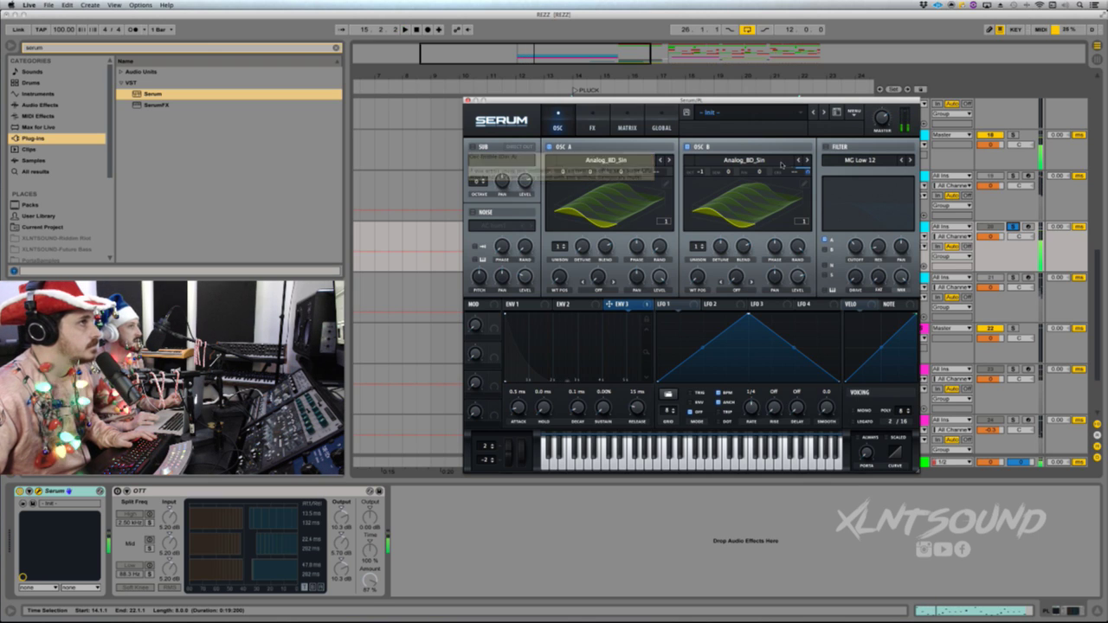
left_click_drag(807, 172, 804, 237)
key("space")
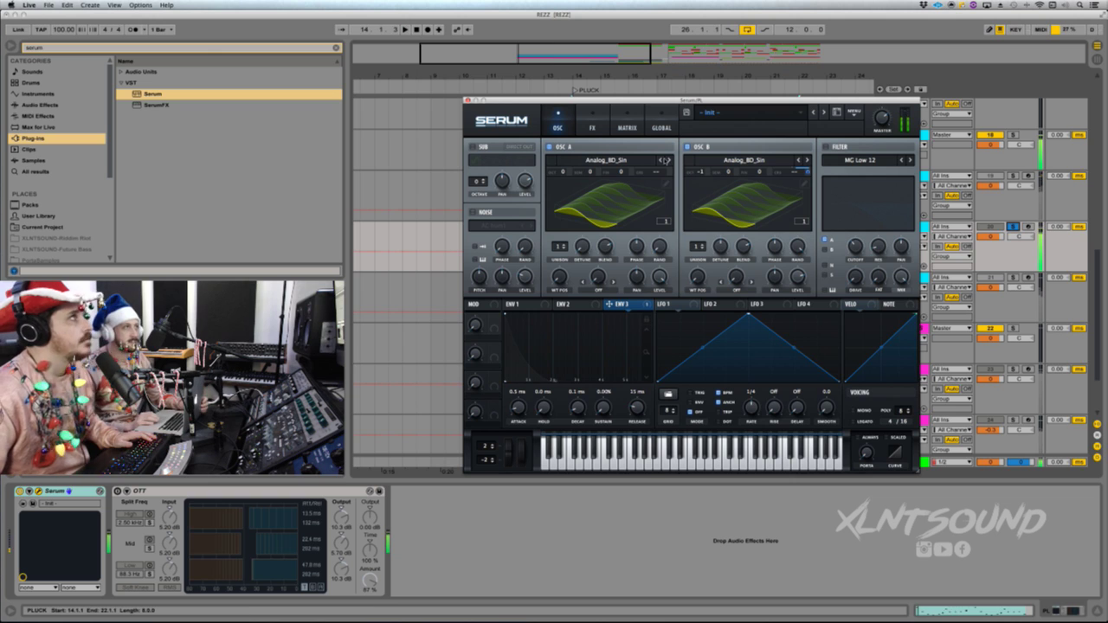
left_click(549, 147)
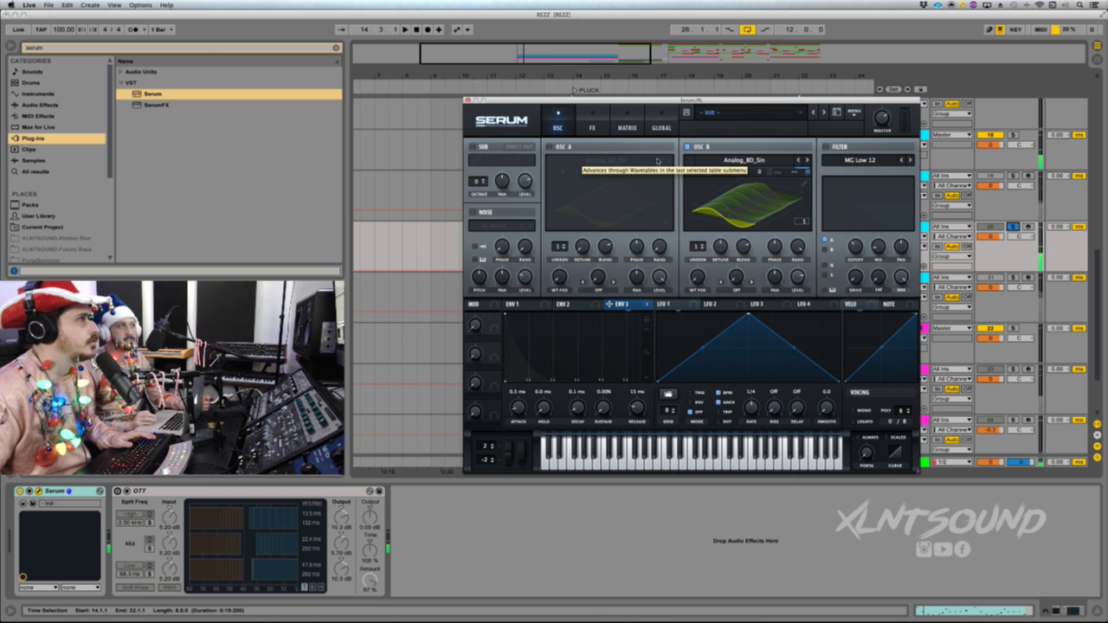
left_click(549, 147)
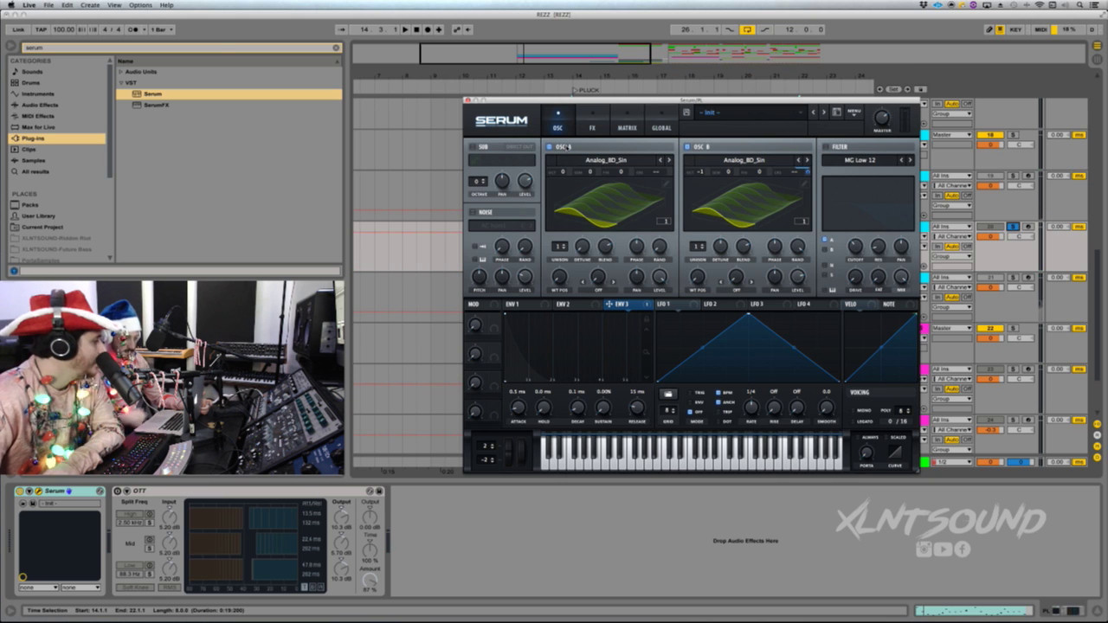
- Reshape LFO 1 into a rising ramp, assign it to oscillator A's wavetable position, and play the pluck
left_click(666, 306)
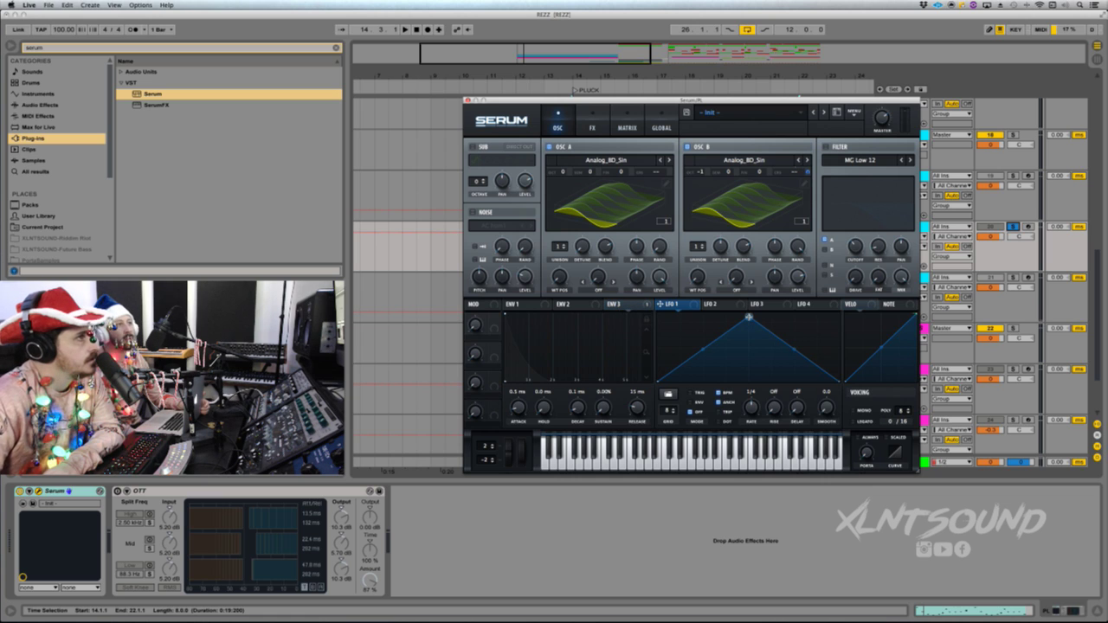
left_click_drag(748, 317, 839, 314)
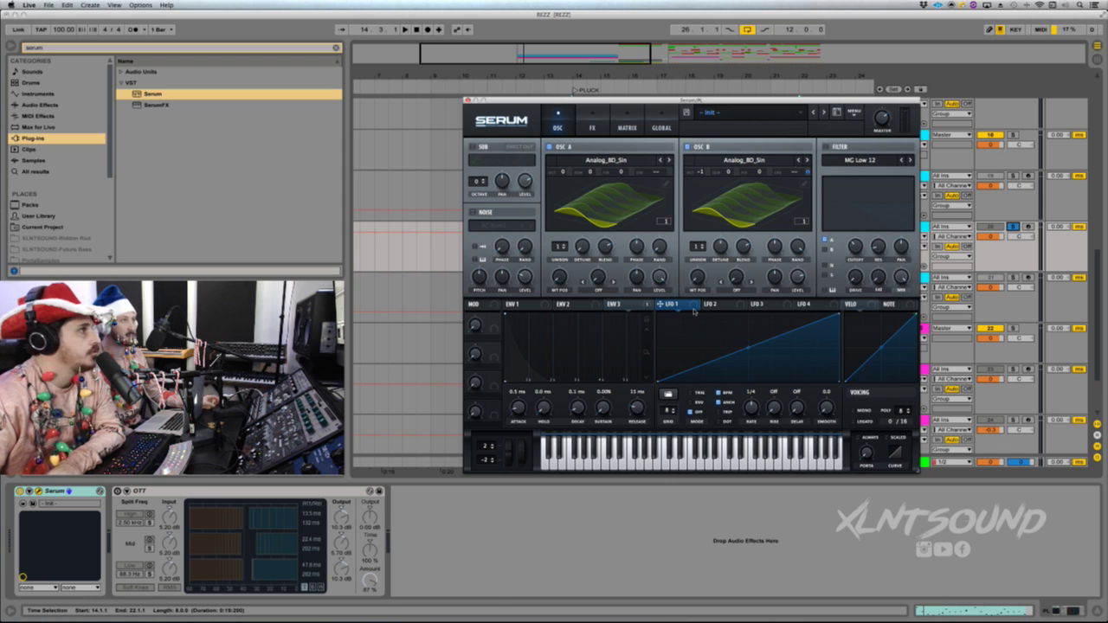
left_click_drag(666, 304, 560, 279)
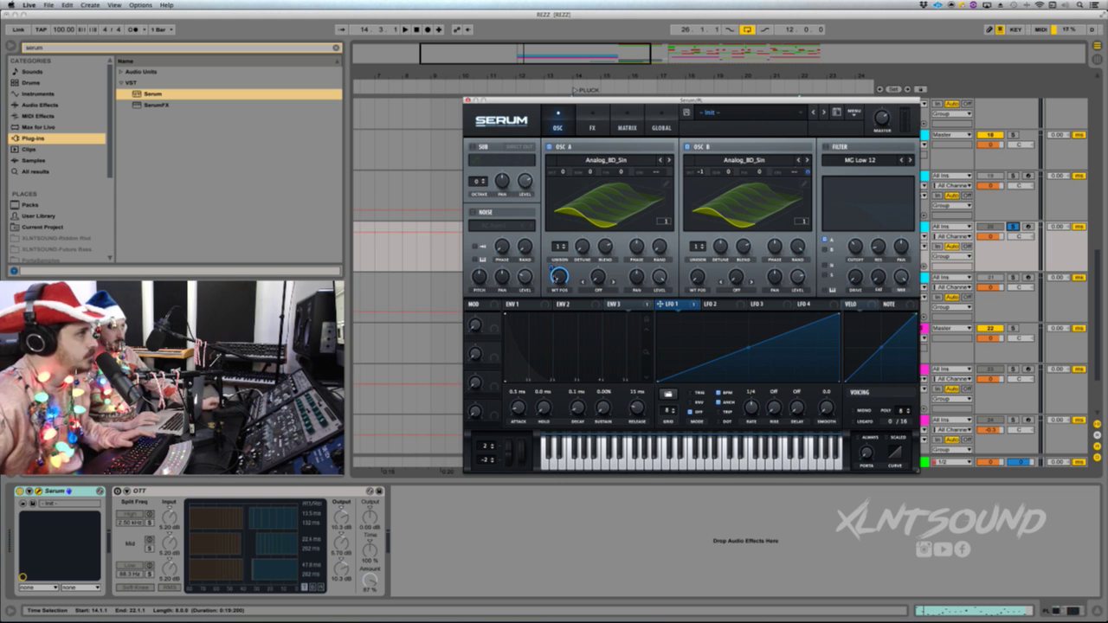
key("space")
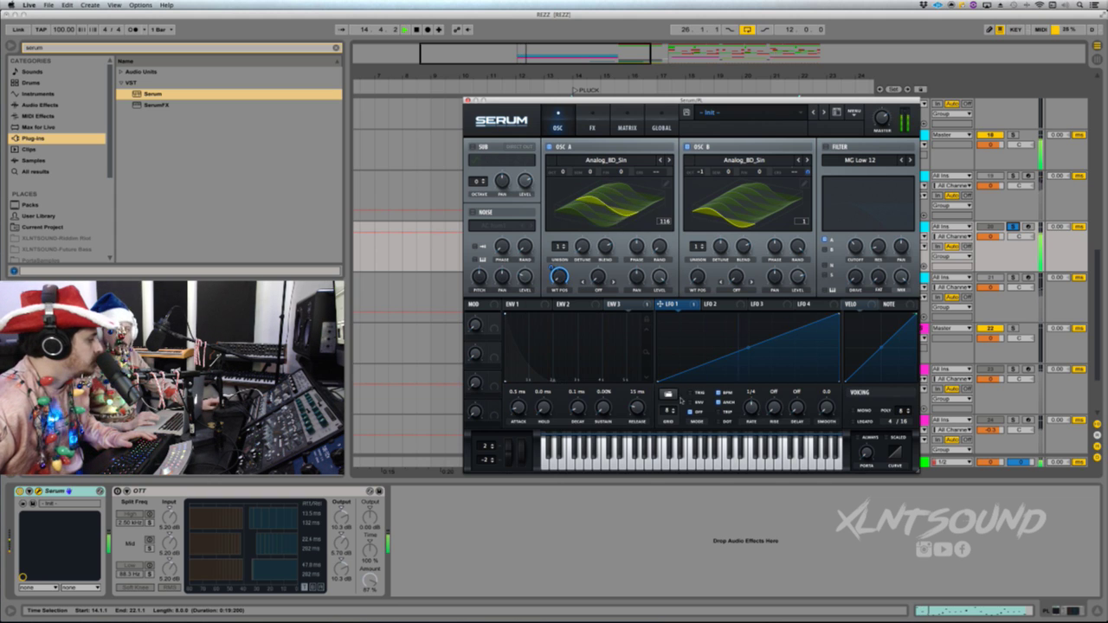
- Set LFO 1 to envelope mode with BPM sync off and its rate at about 1.4 Hz, and play the pluck
mouse_move(691, 398)
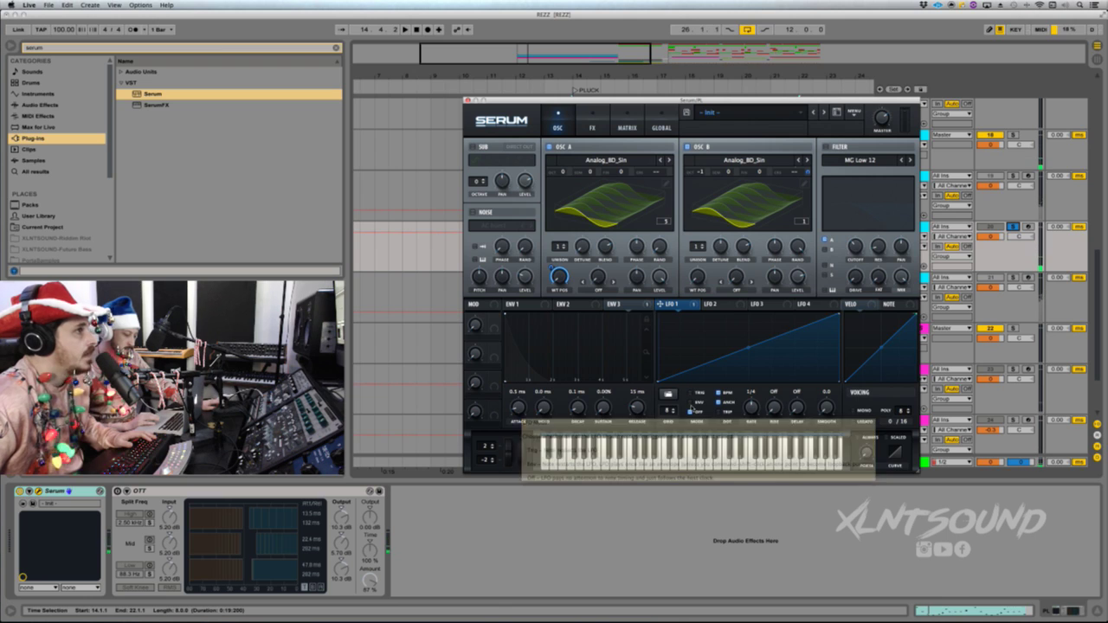
left_click(692, 404)
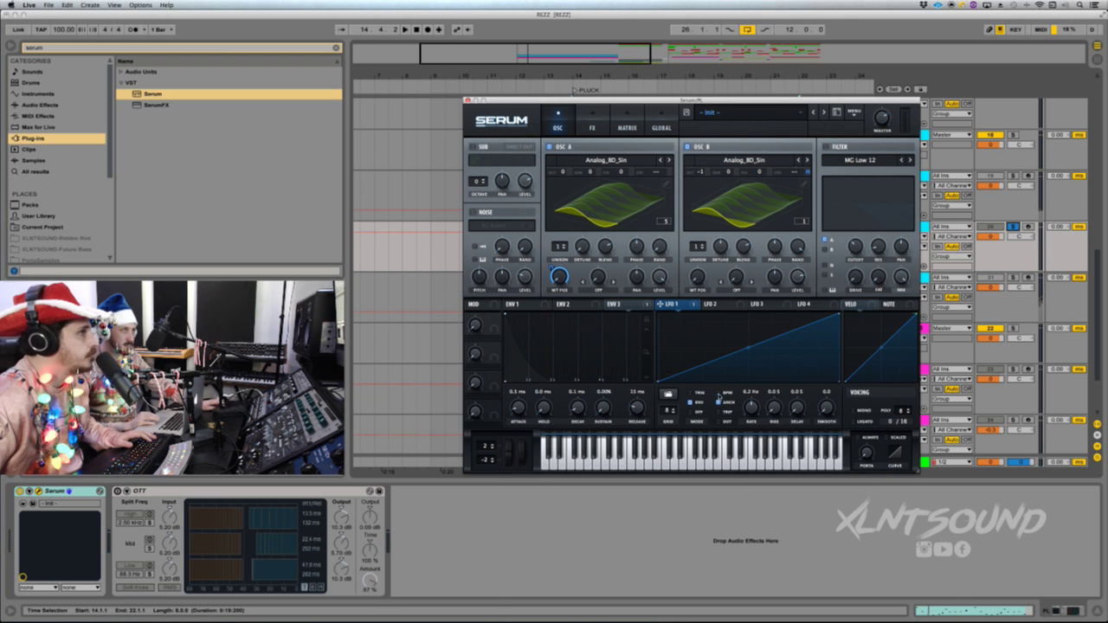
left_click(717, 392)
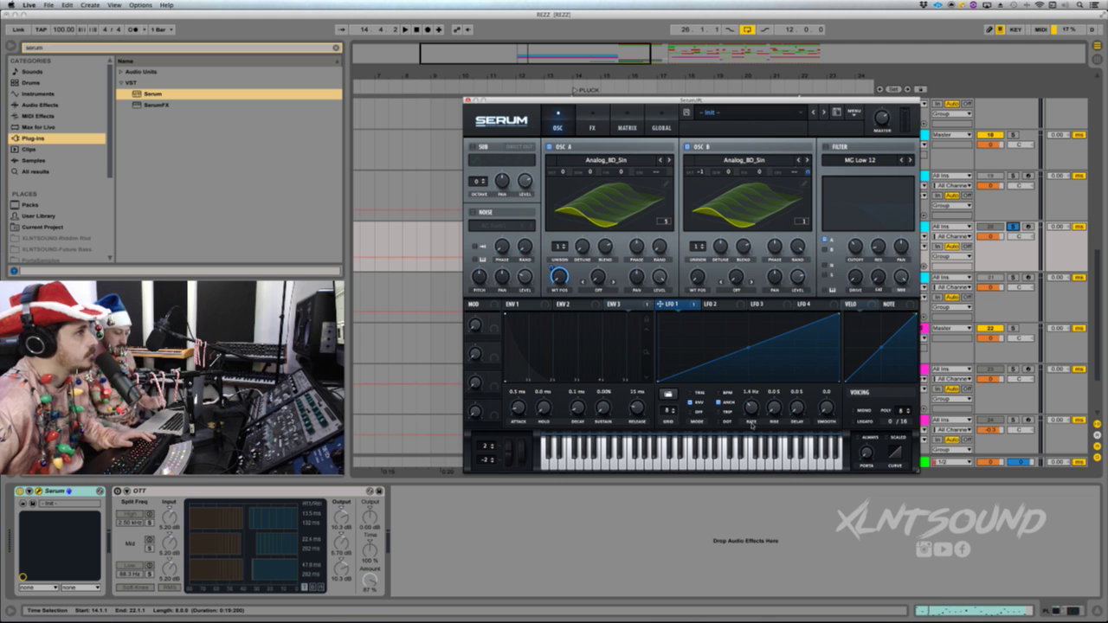
left_click(691, 394)
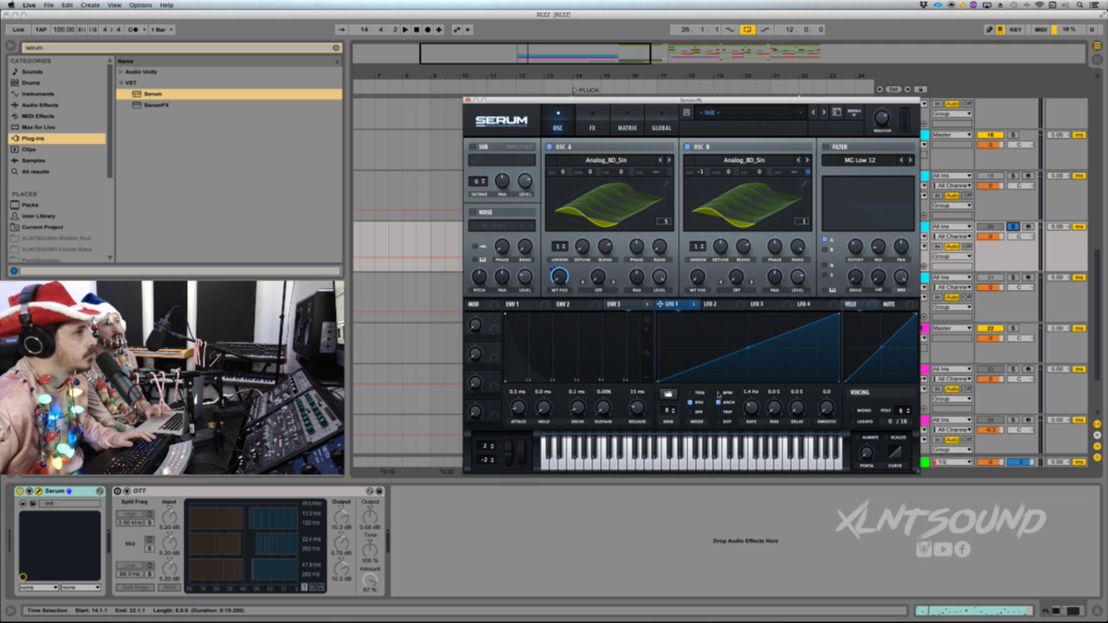
left_click(717, 393)
left_click(718, 393)
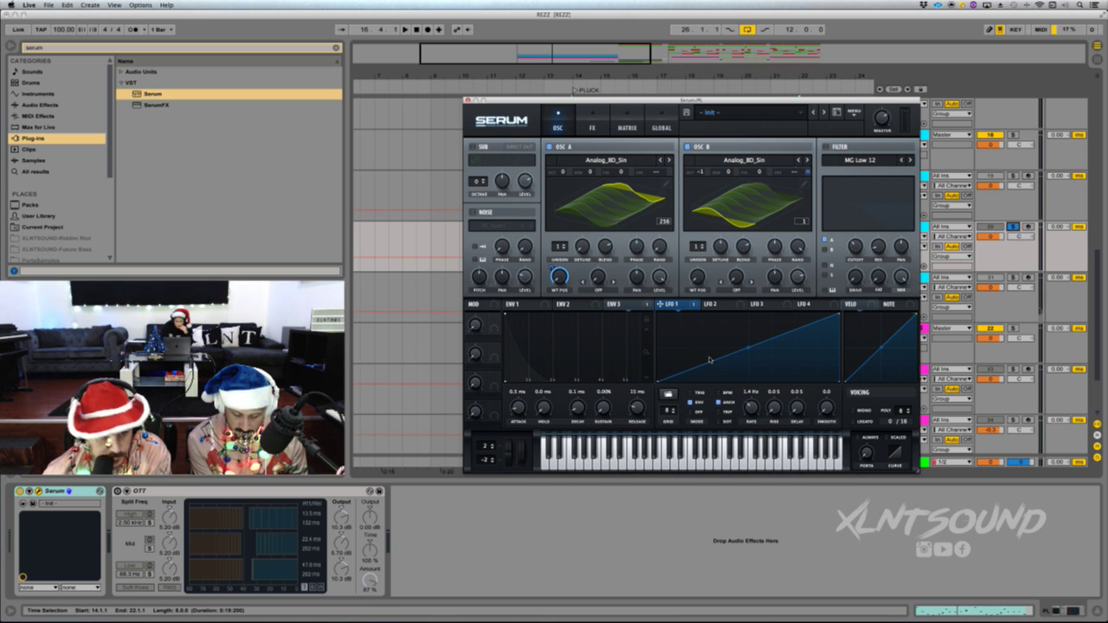
- Reshape LFO 2 into a rising ramp in envelope mode, with BPM sync off and a rate of about 0.5 Hz
left_click(715, 305)
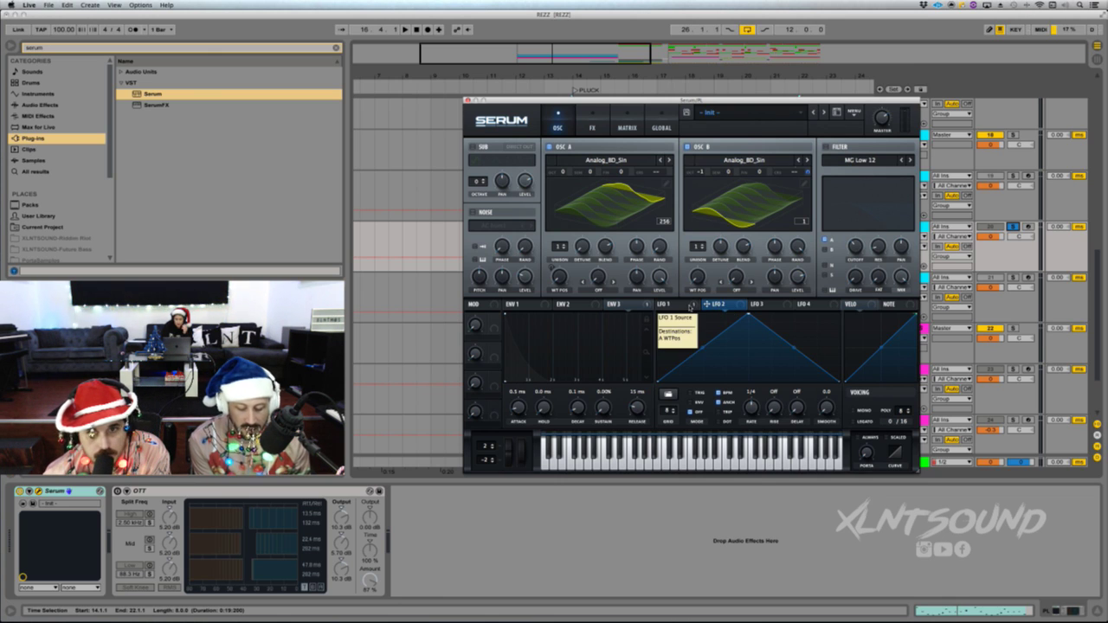
double_click(748, 314)
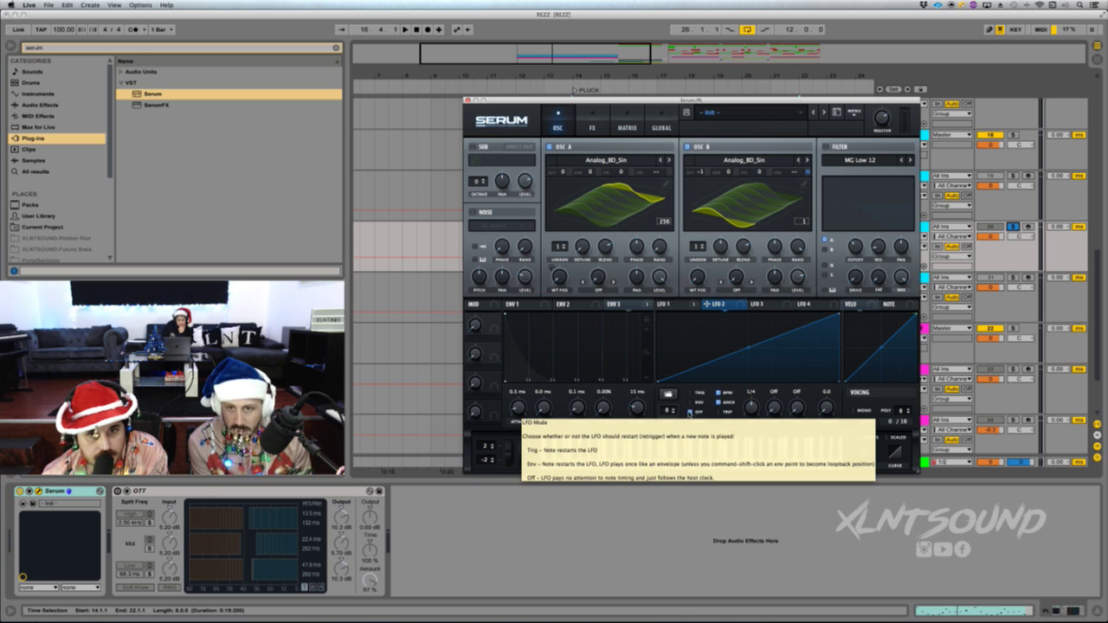
left_click(691, 401)
left_click(718, 392)
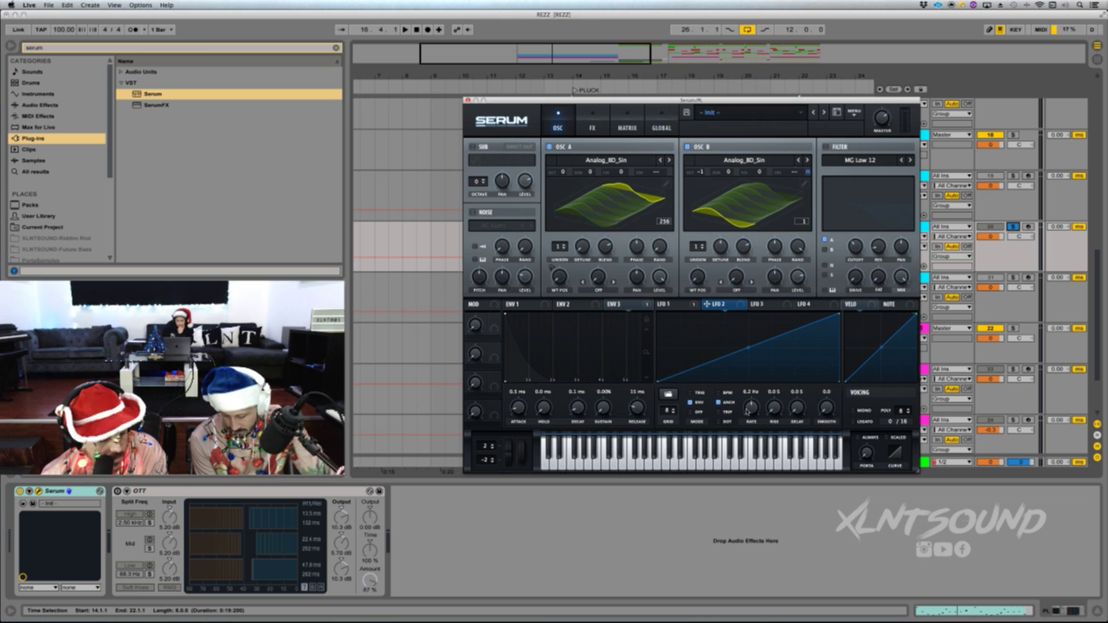
left_click_drag(749, 412, 749, 429)
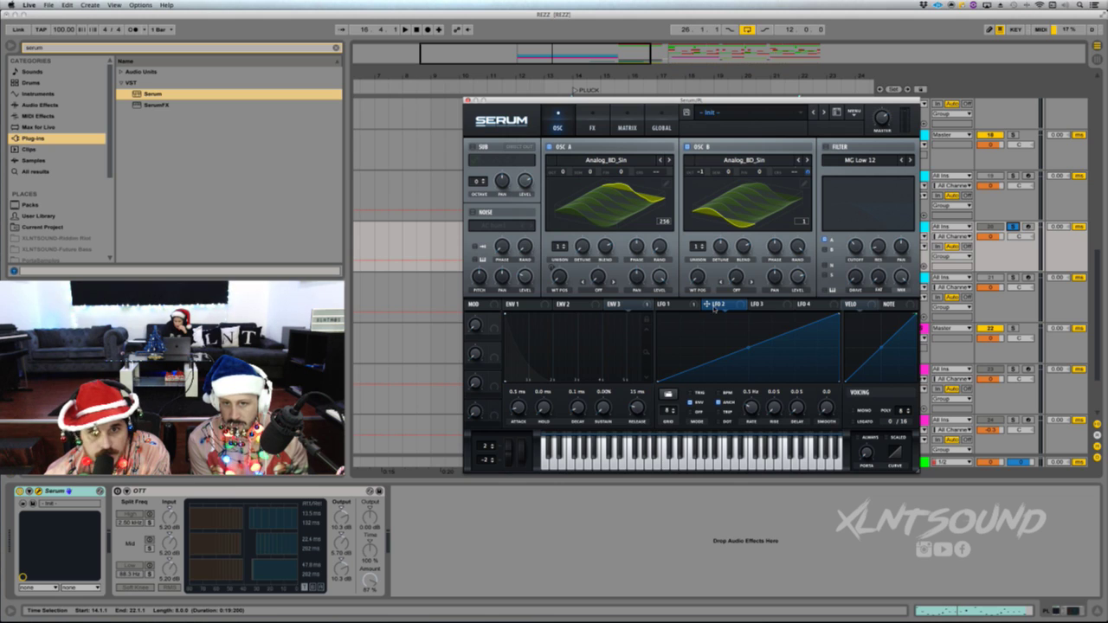
- Modulate oscillator B's wavetable position with LFO 2, adjust the amount, and play the pluck
left_click_drag(736, 304, 691, 301)
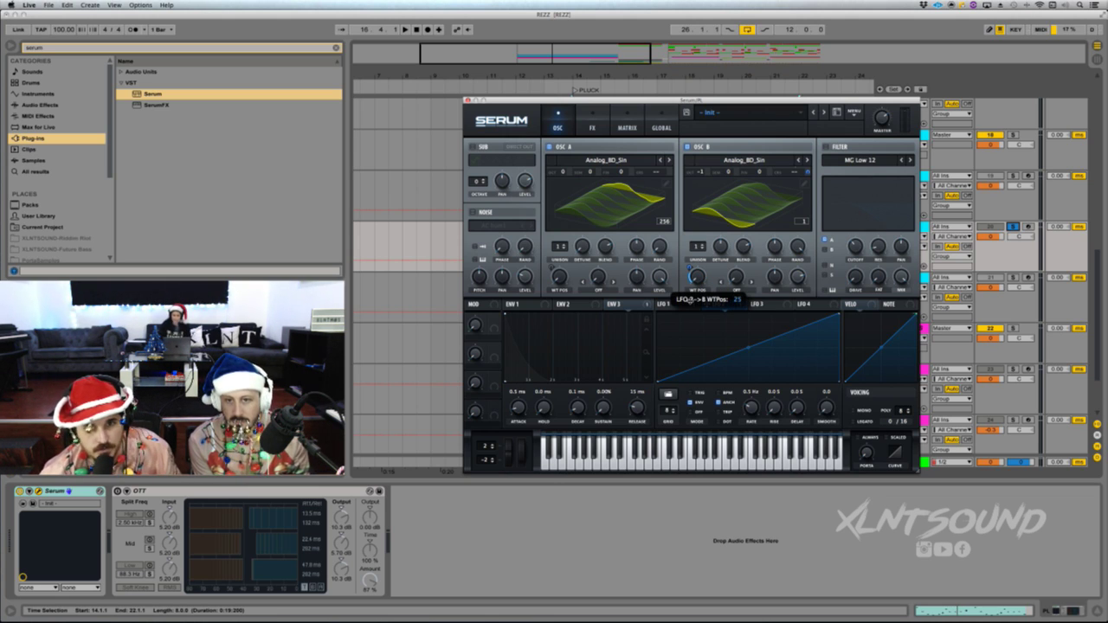
left_click_drag(690, 299, 691, 304)
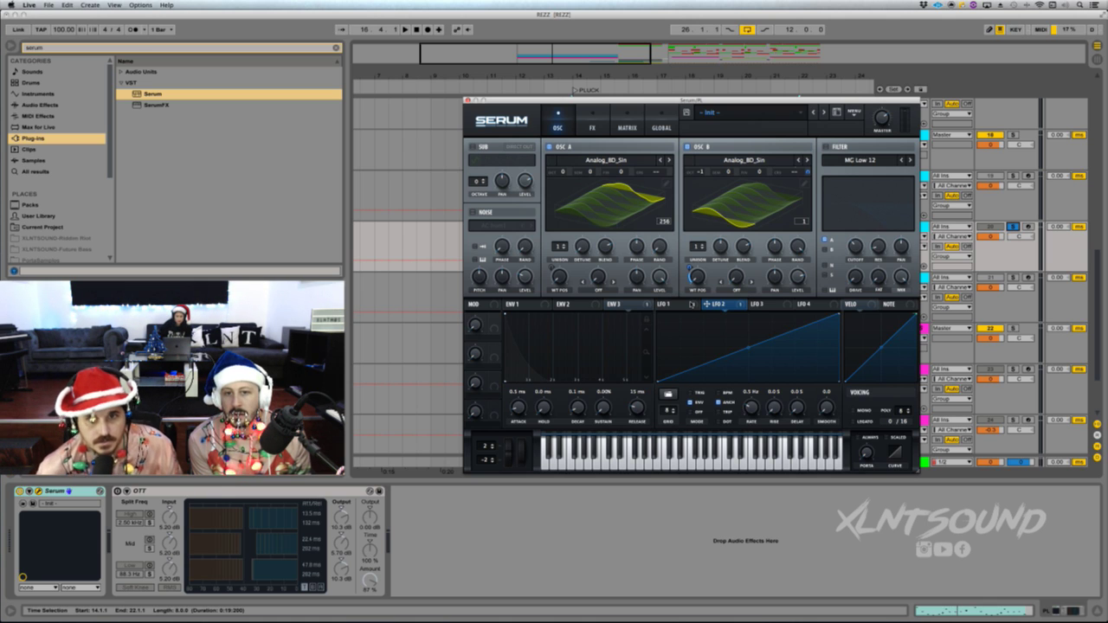
key("space")
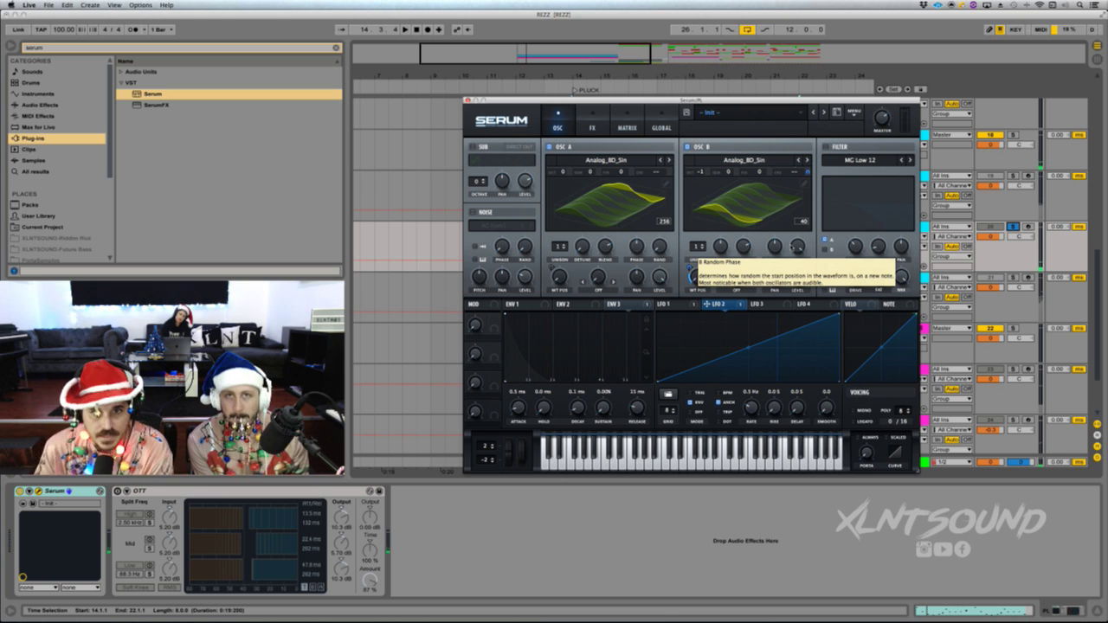
- Shape LFO 3 into a steep falling curve, set it to envelope mode, and set its rate to 1/16
left_click(766, 308)
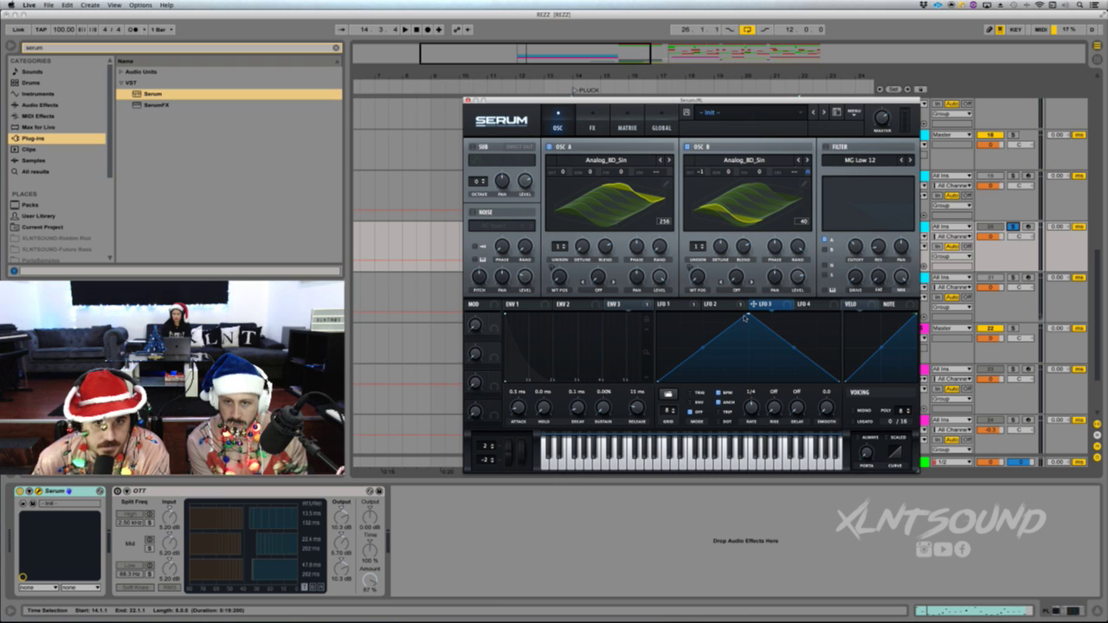
left_click_drag(748, 316, 656, 321)
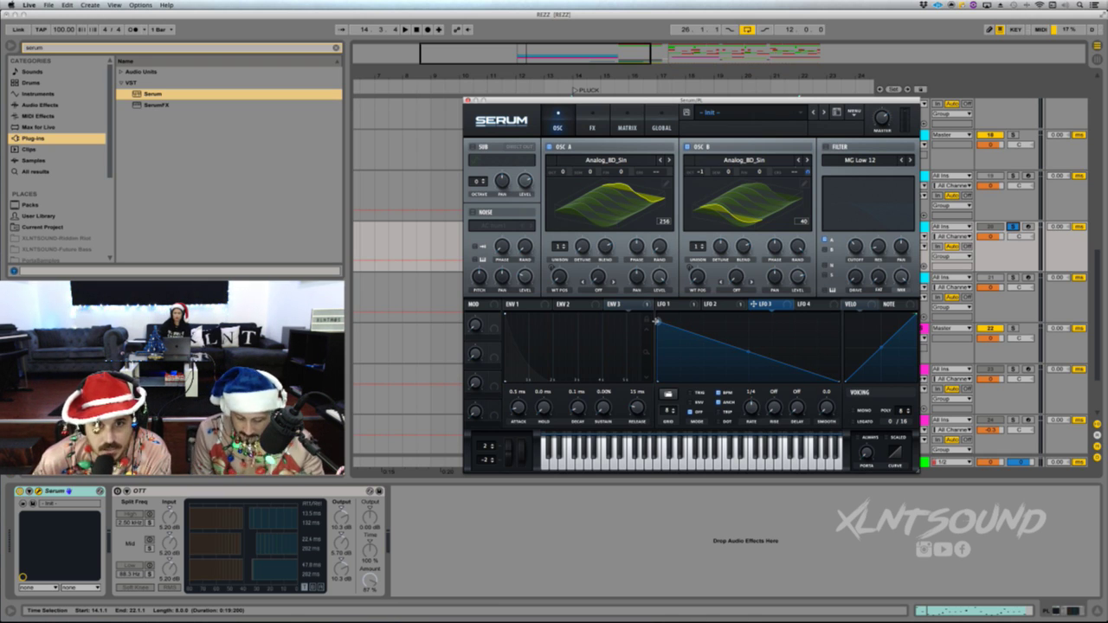
left_click_drag(747, 352, 725, 373)
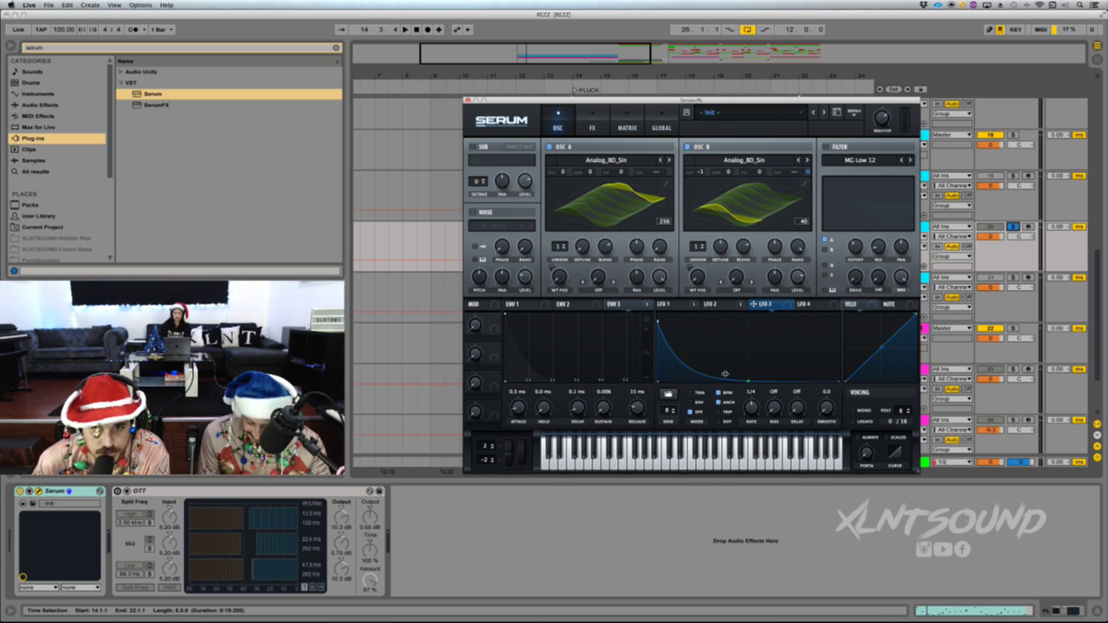
left_click_drag(725, 374, 720, 379)
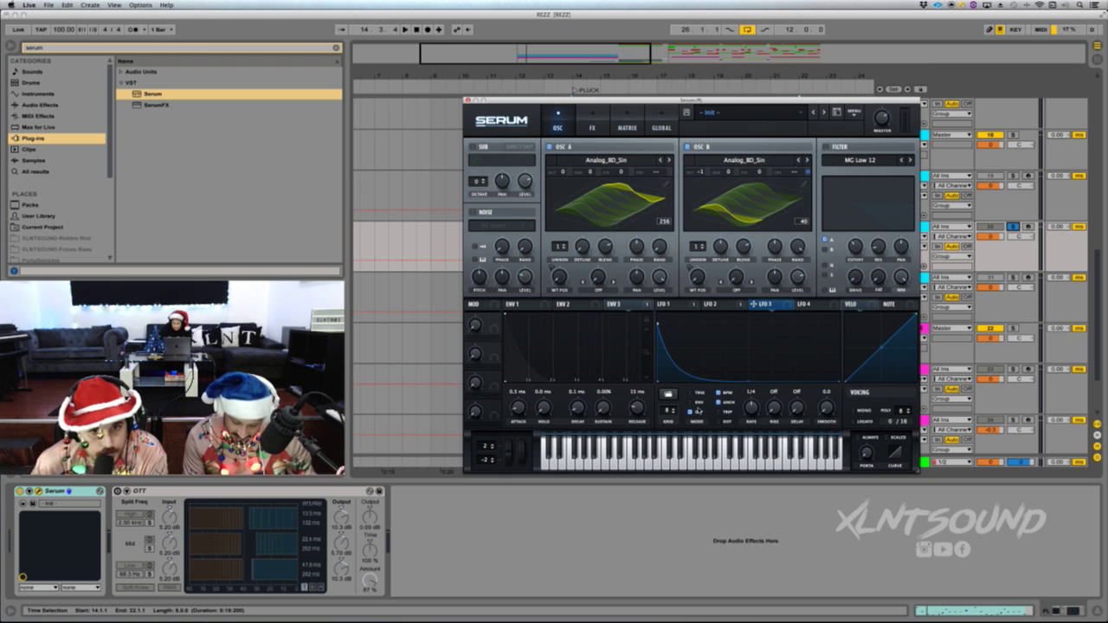
left_click(691, 403)
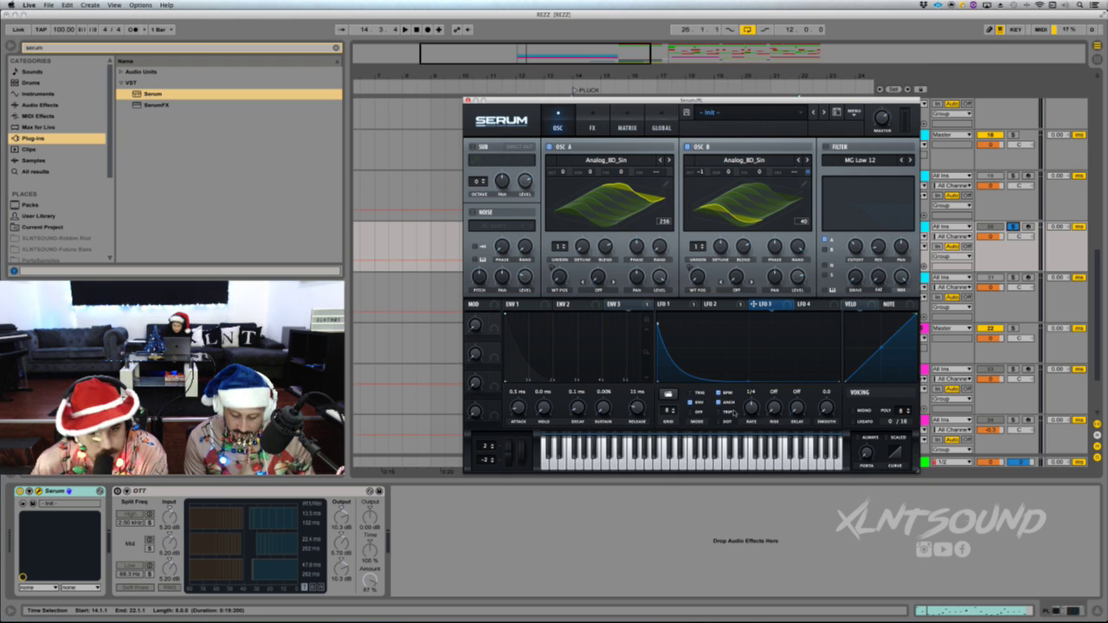
left_click_drag(743, 412, 750, 399)
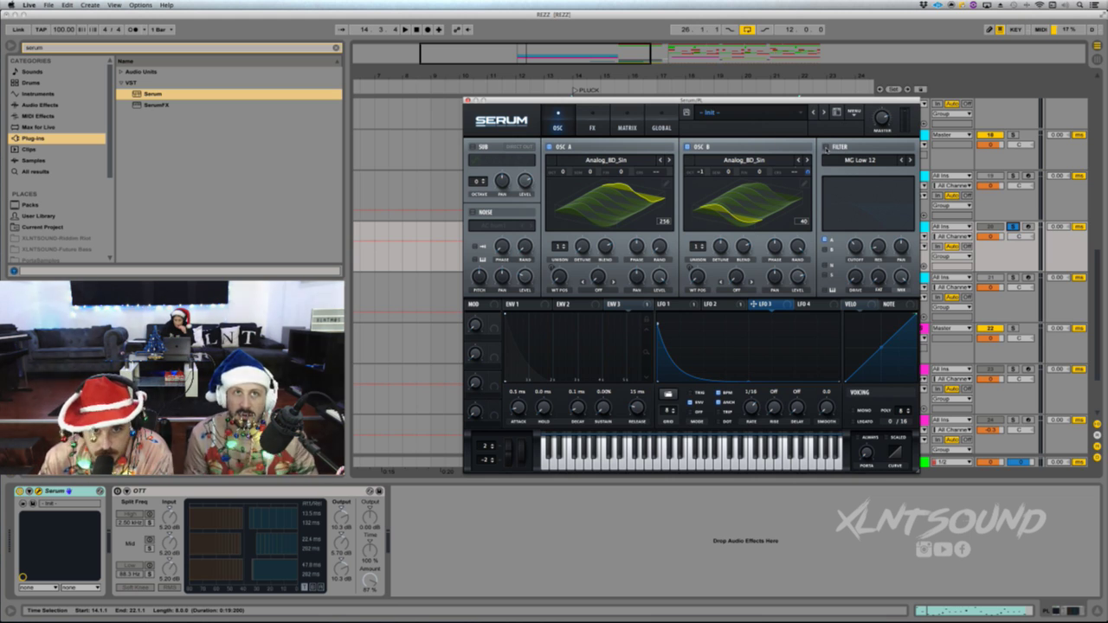
- Enable the MG Low 12 filter and route oscillator A, oscillator B and the noise oscillator through it
left_click(825, 147)
left_click(536, 305)
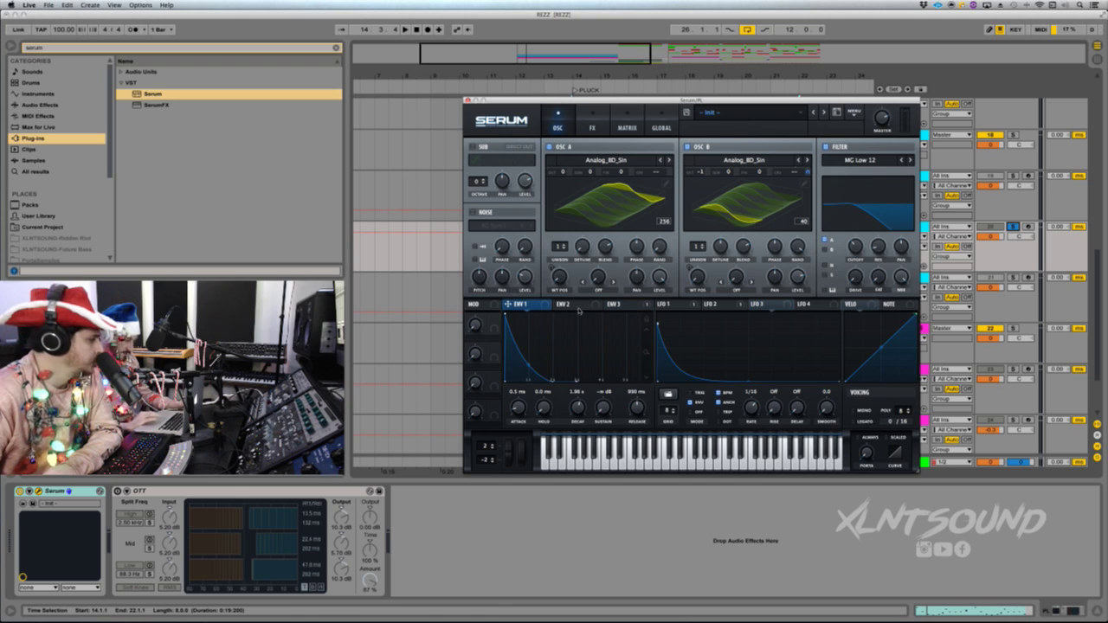
left_click(568, 305)
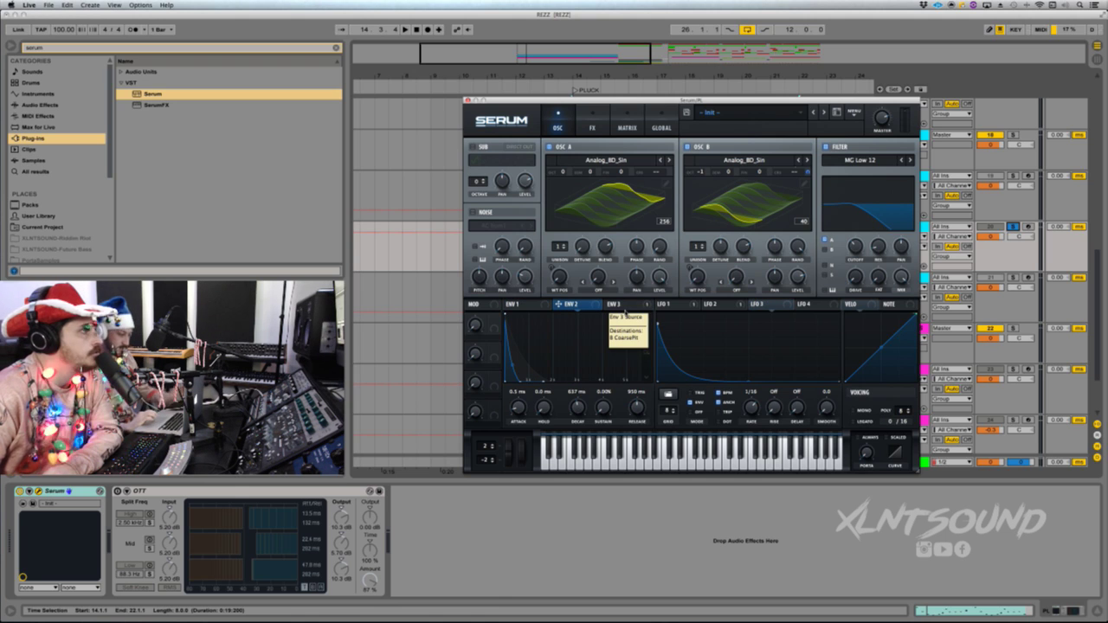
left_click_drag(595, 304, 856, 251)
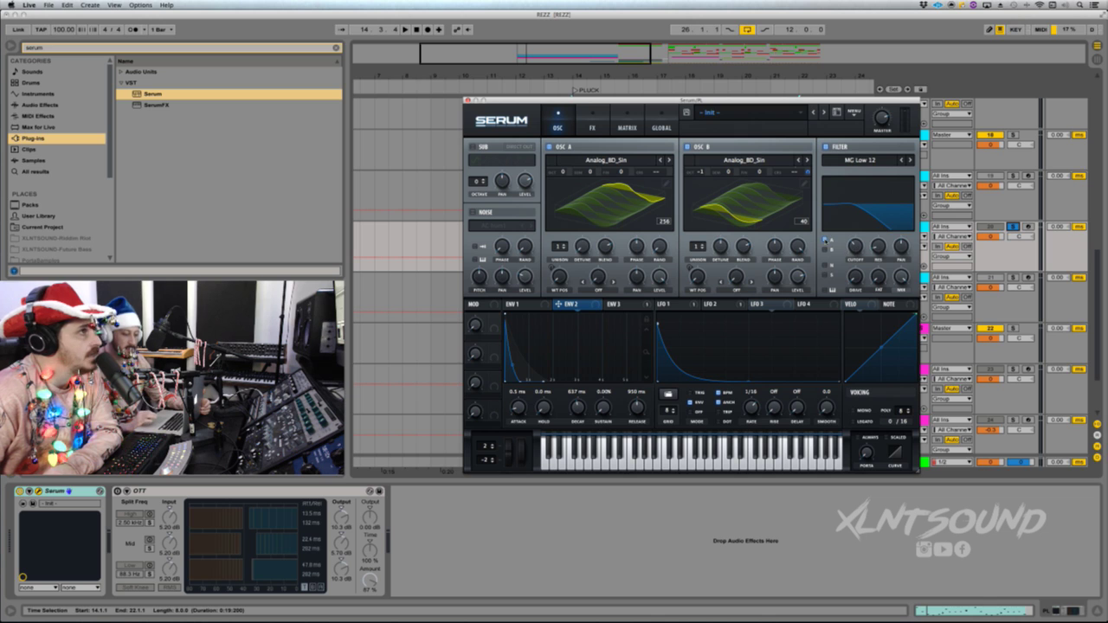
left_click(826, 259)
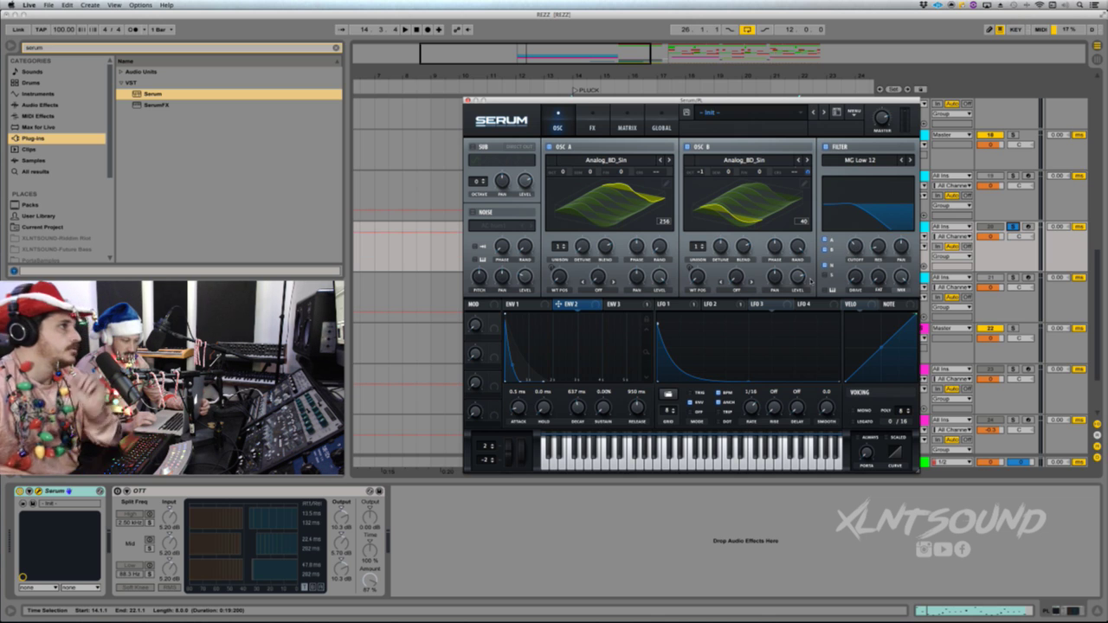
- Modulate the filter cutoff with envelope 2 by about 26, set the filter's Fat to about 36%, and audition the pluck with and without solo
left_click_drag(596, 307, 846, 250)
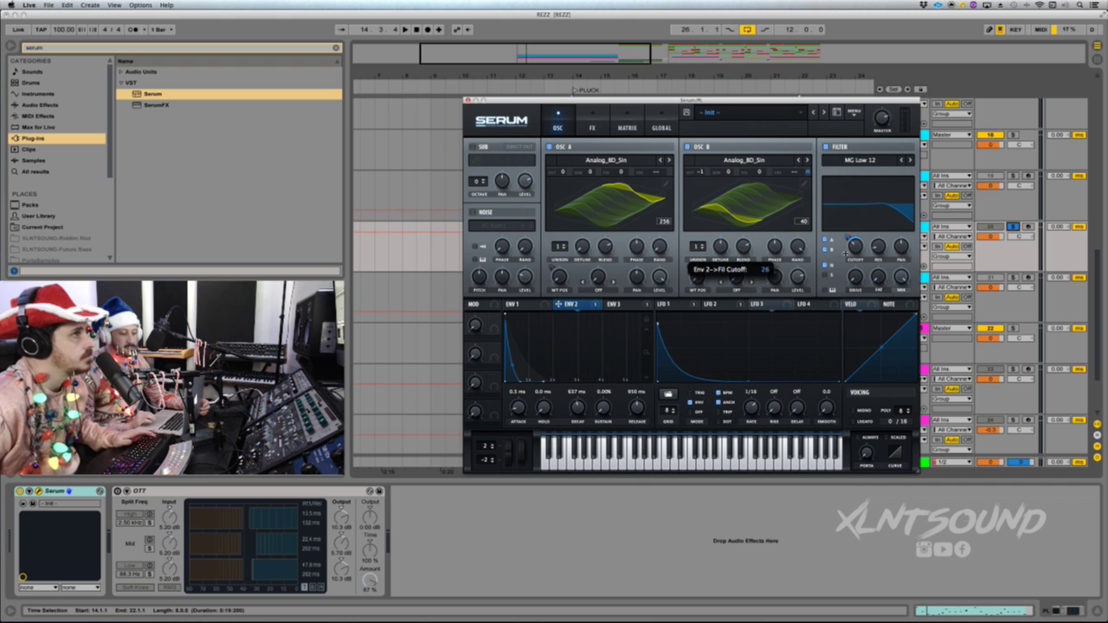
key("space")
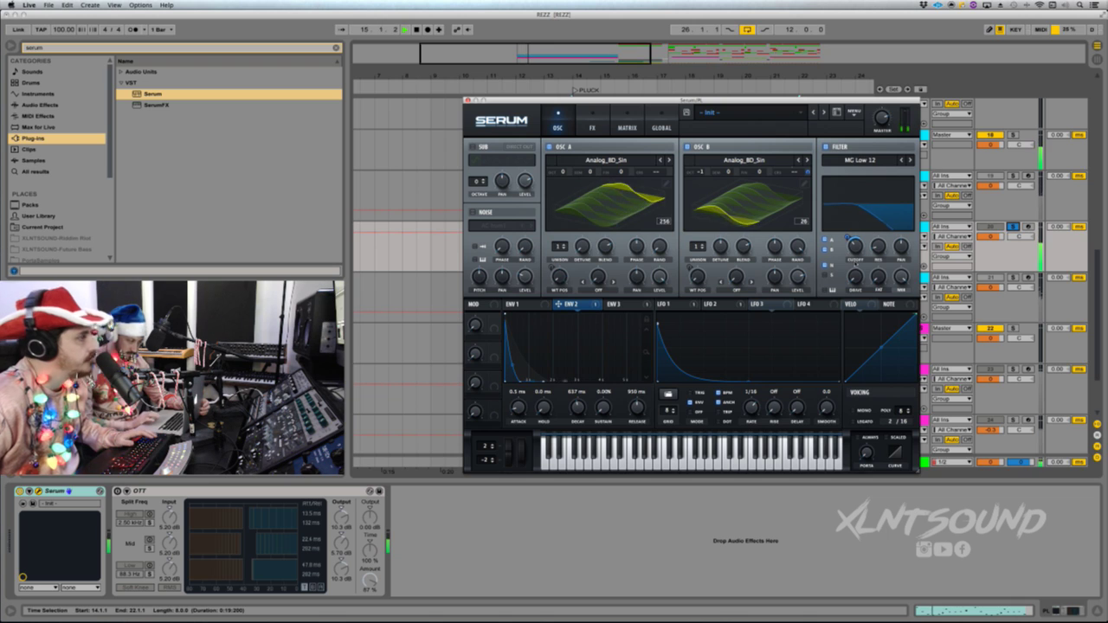
left_click_drag(874, 279, 874, 247)
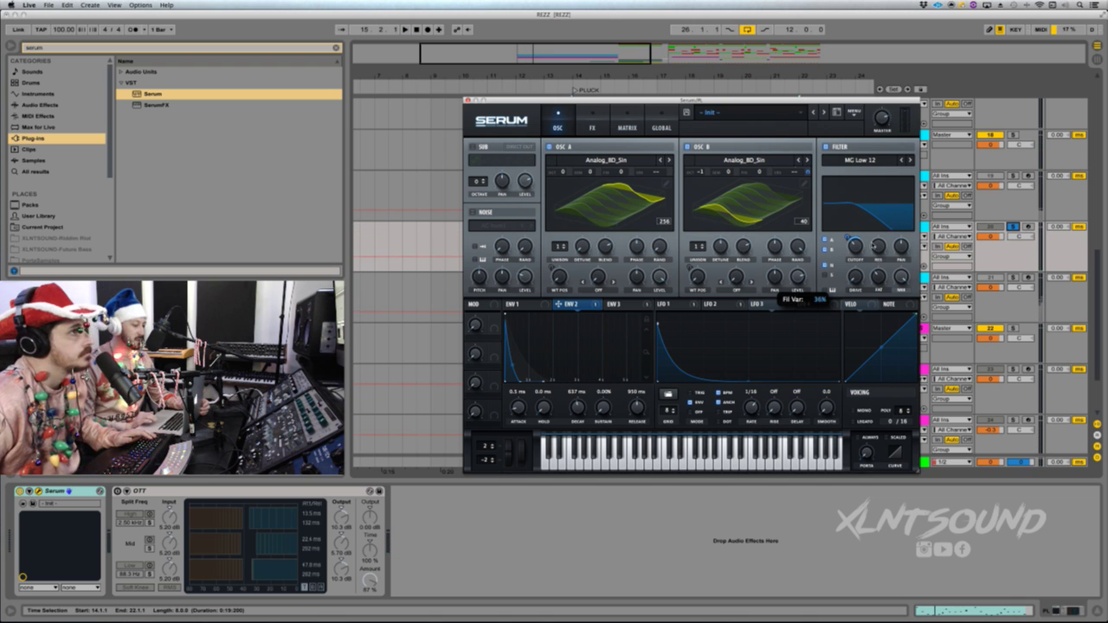
key("space")
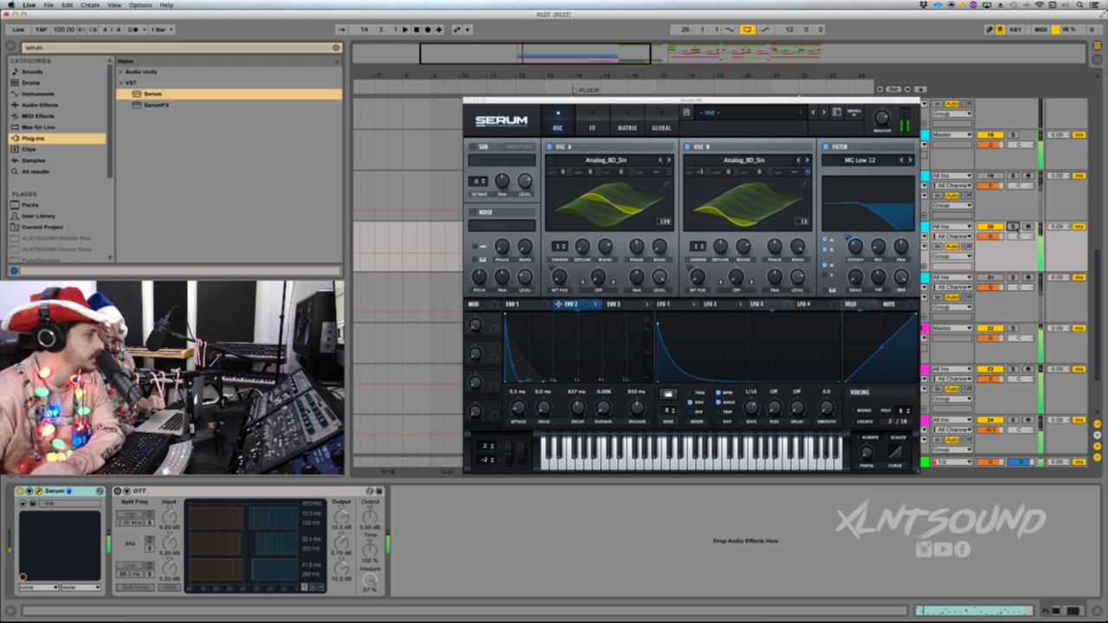
left_click(1014, 226)
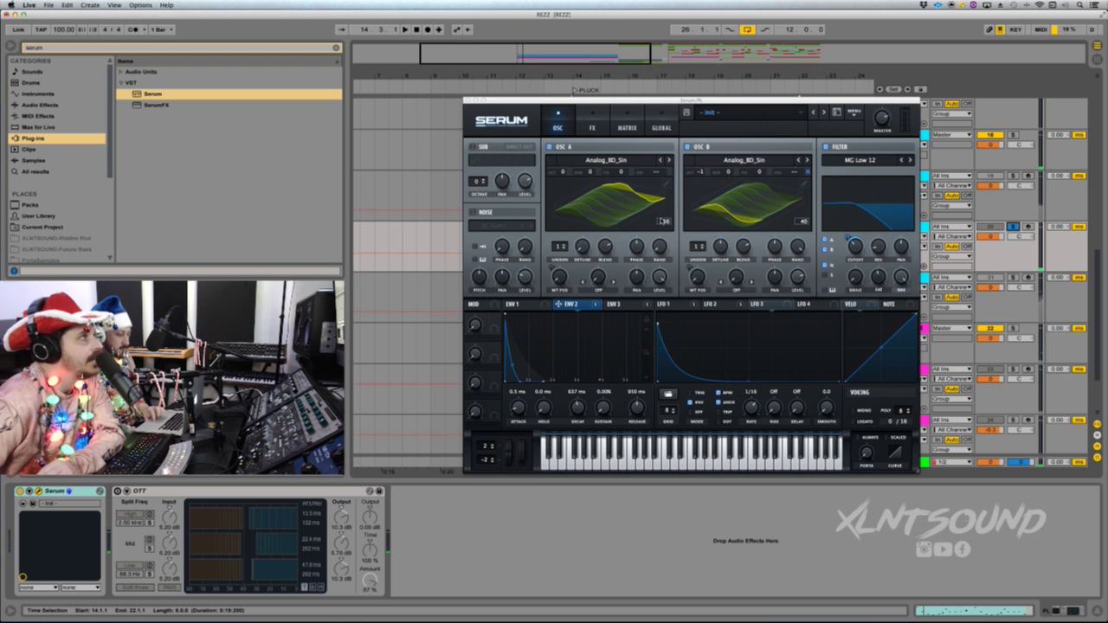
- Enable the noise oscillator with the GlassLid 5 sample, turn on one-shot mode and key tracking, and play the pluck
left_click(474, 212)
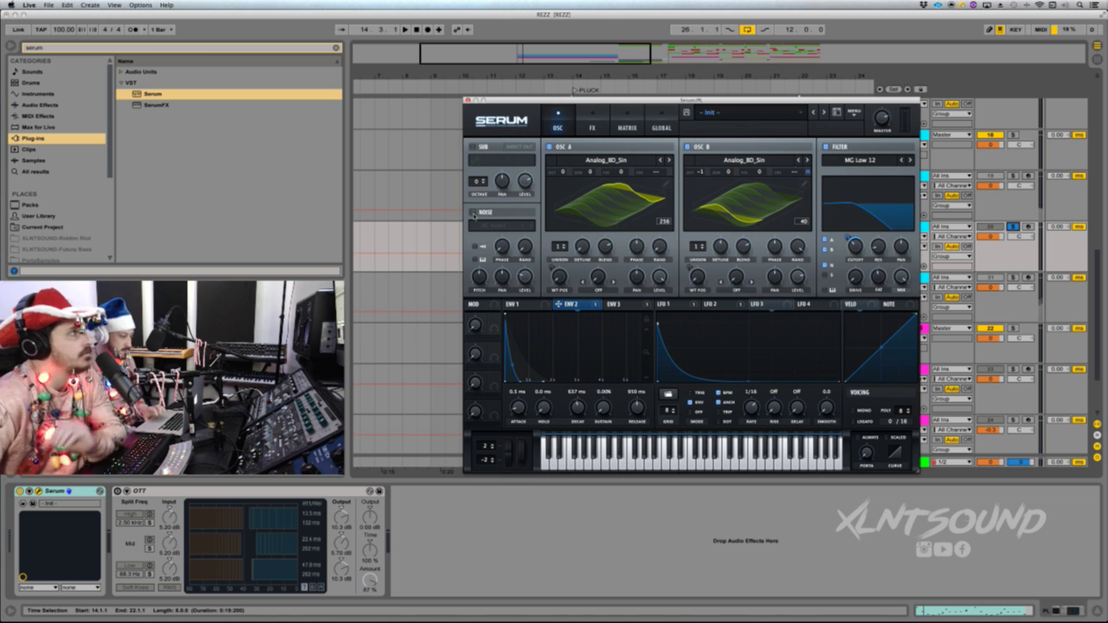
left_click(494, 225)
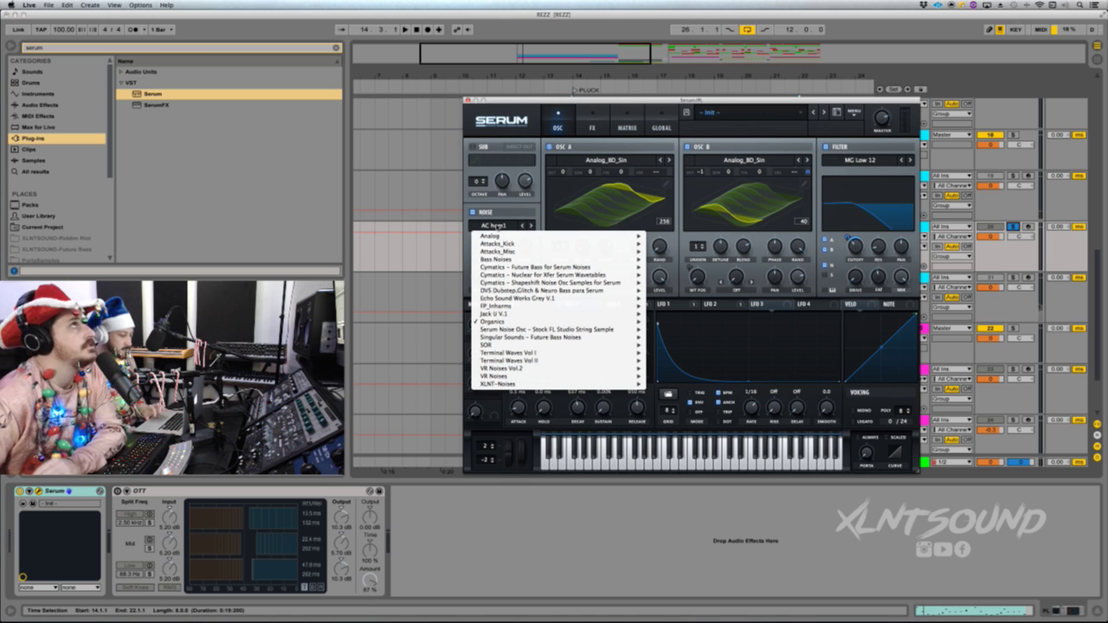
mouse_move(506, 322)
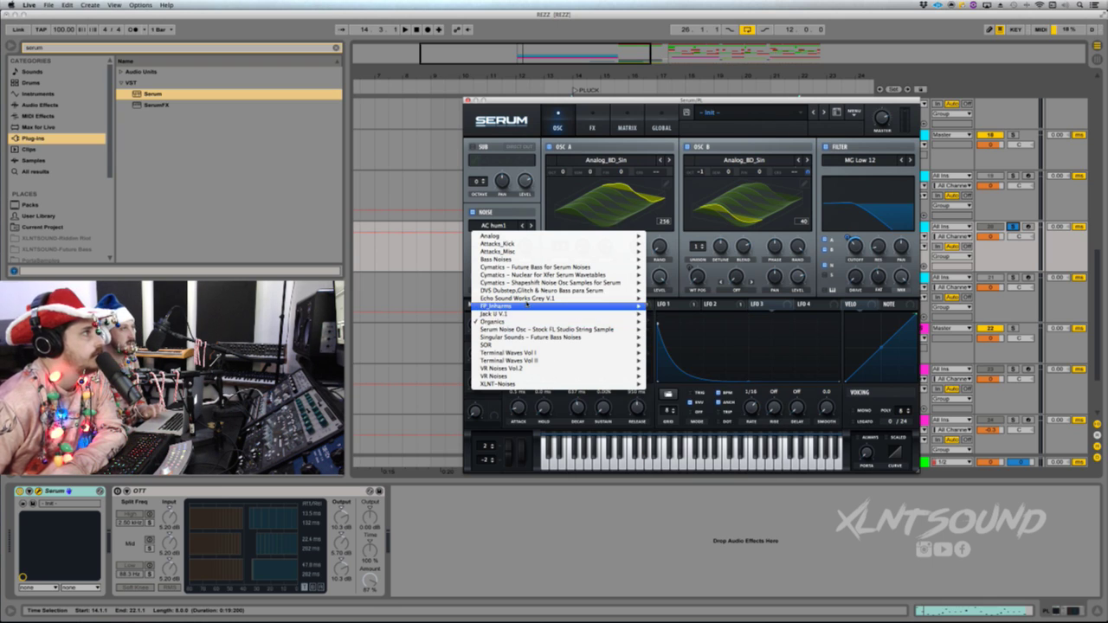
mouse_move(527, 245)
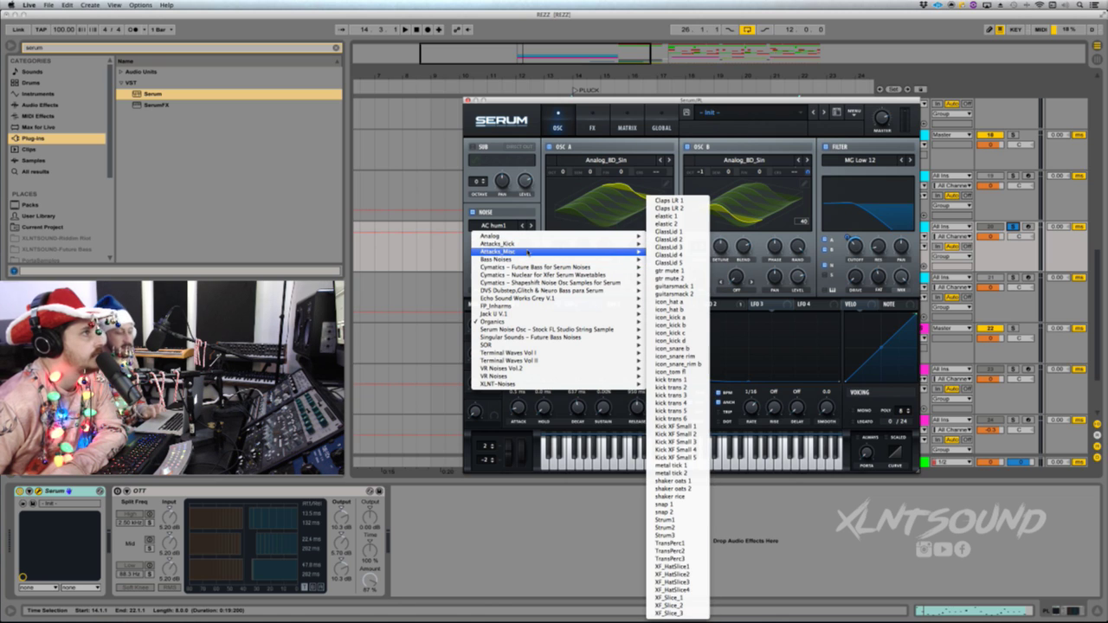
left_click(678, 263)
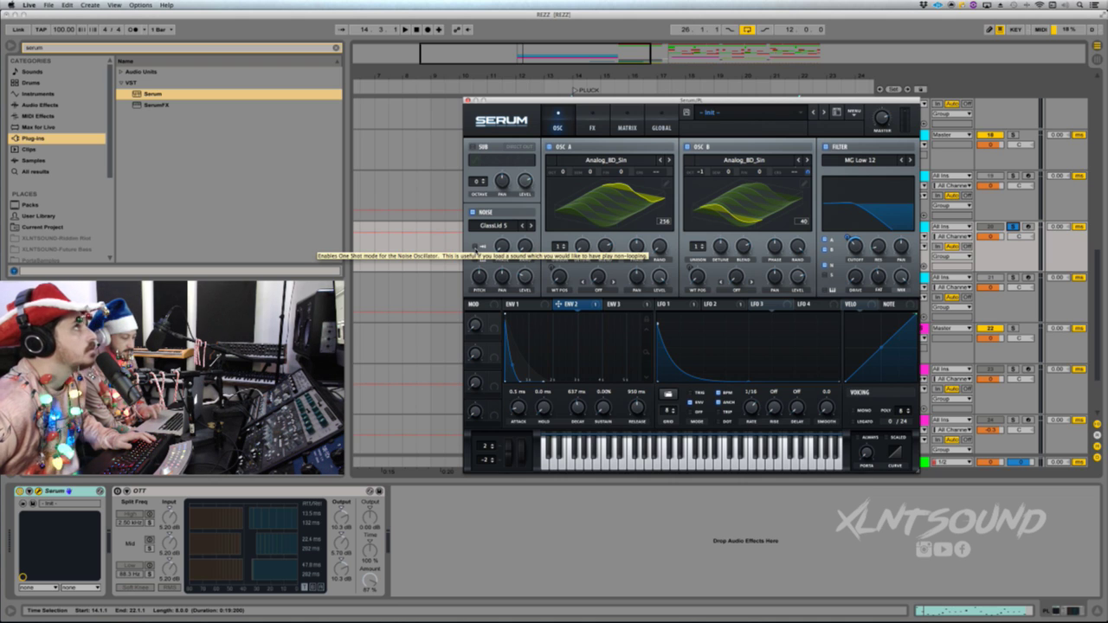
left_click(475, 248)
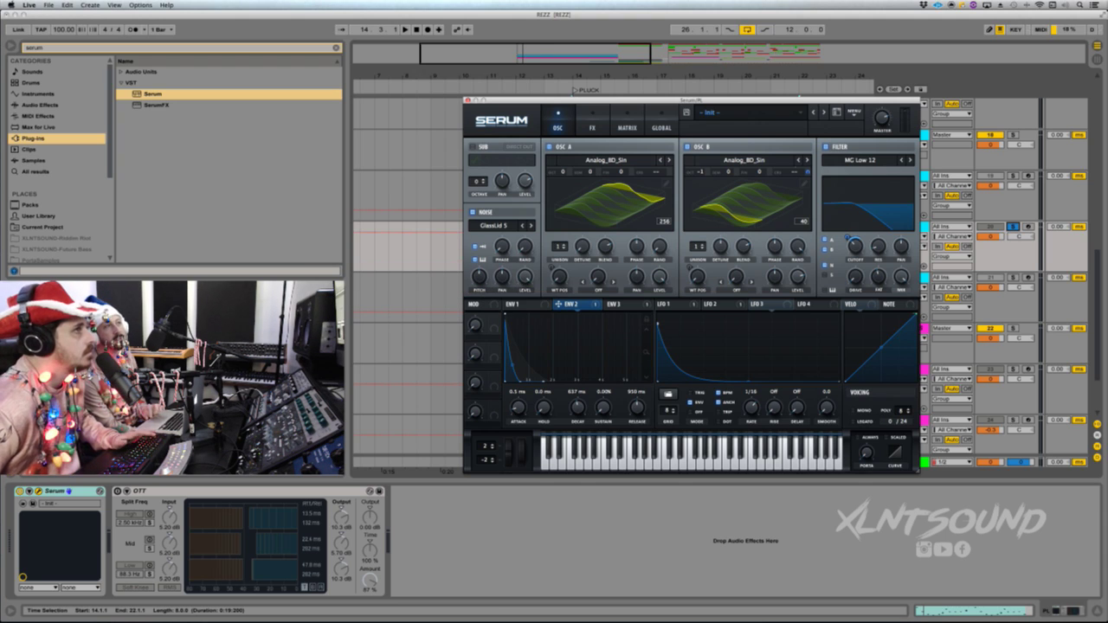
key("space")
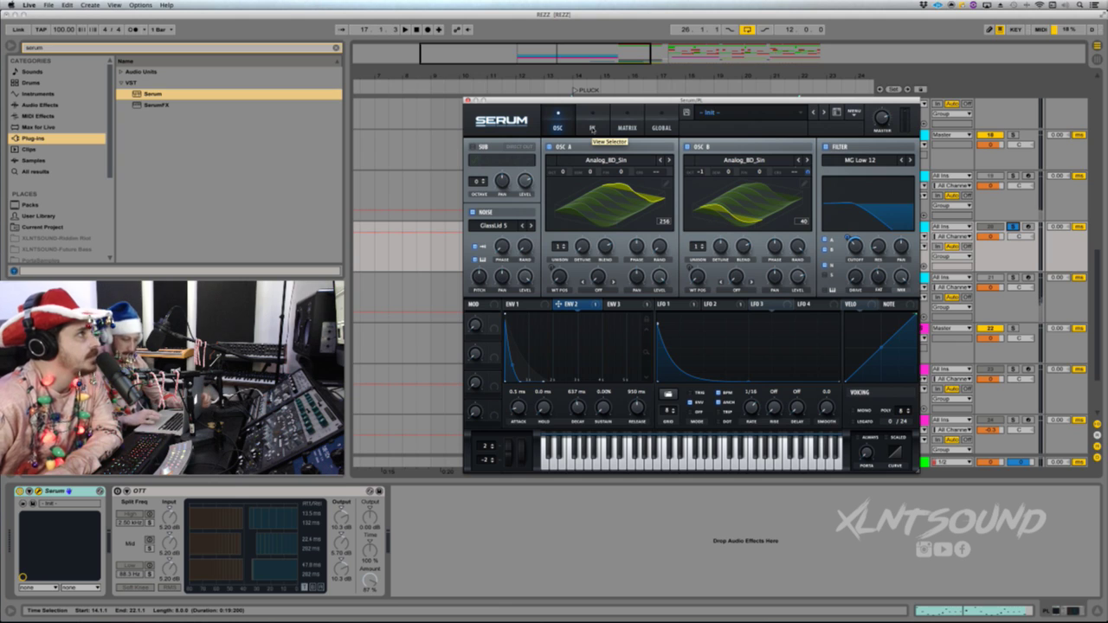
- Load the effect chain XLNT-PL Rezz FX.fxr into the synth's empty effects rack
left_click(591, 128)
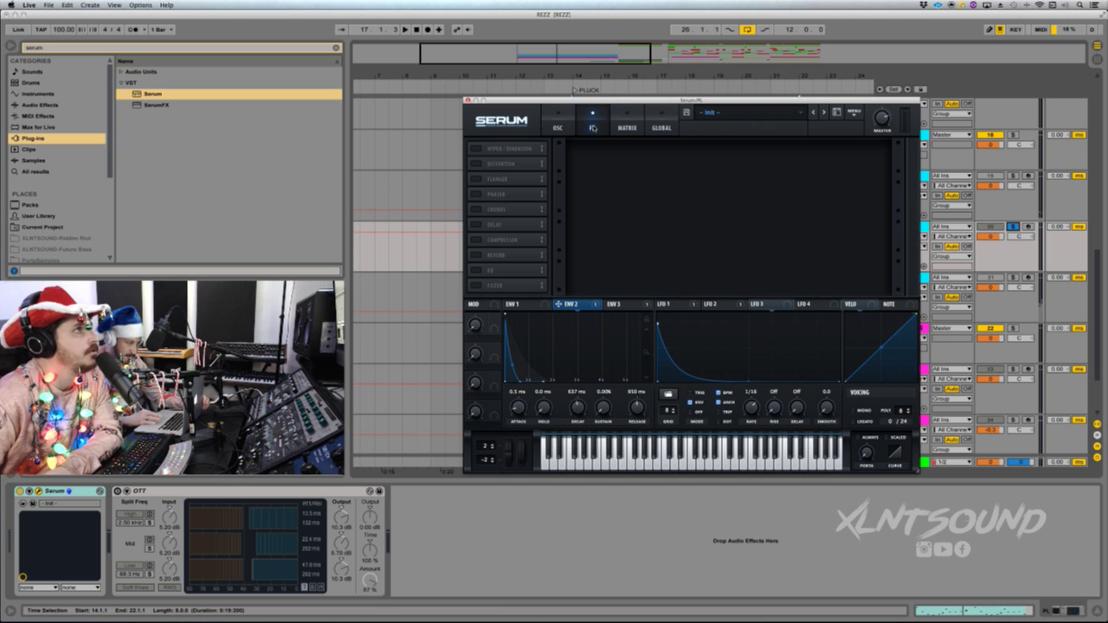
left_click(852, 114)
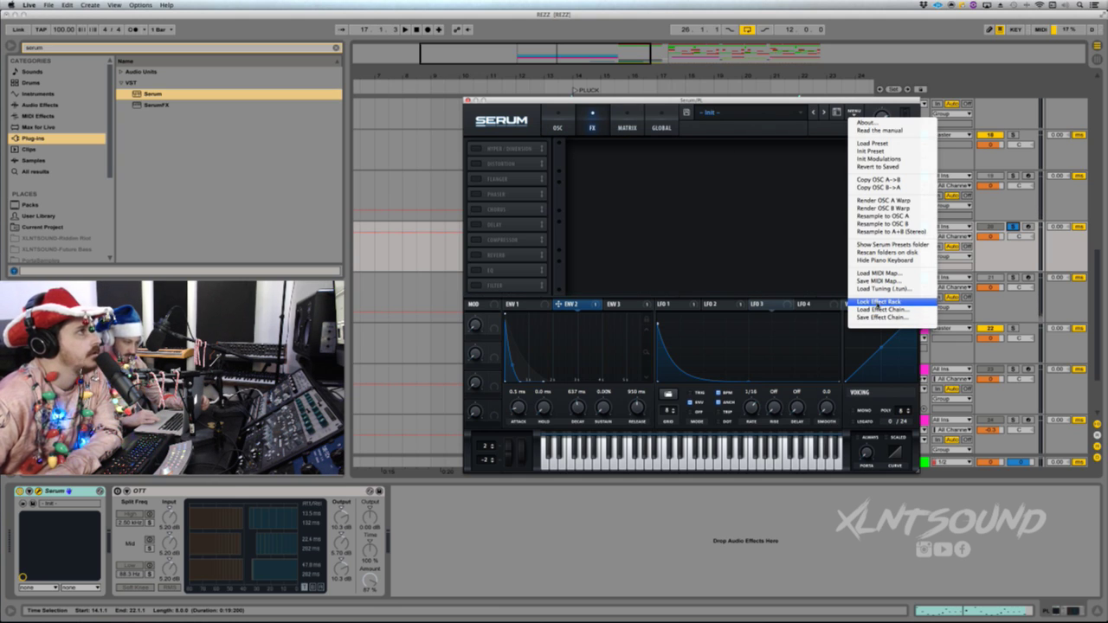
left_click(877, 302)
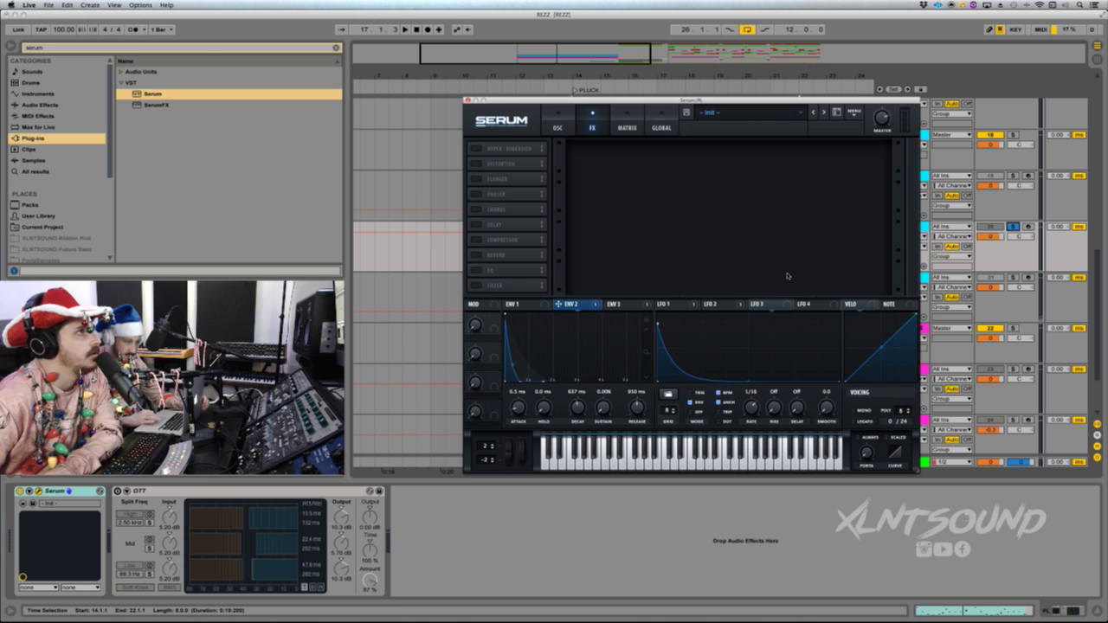
left_click(854, 115)
left_click(877, 313)
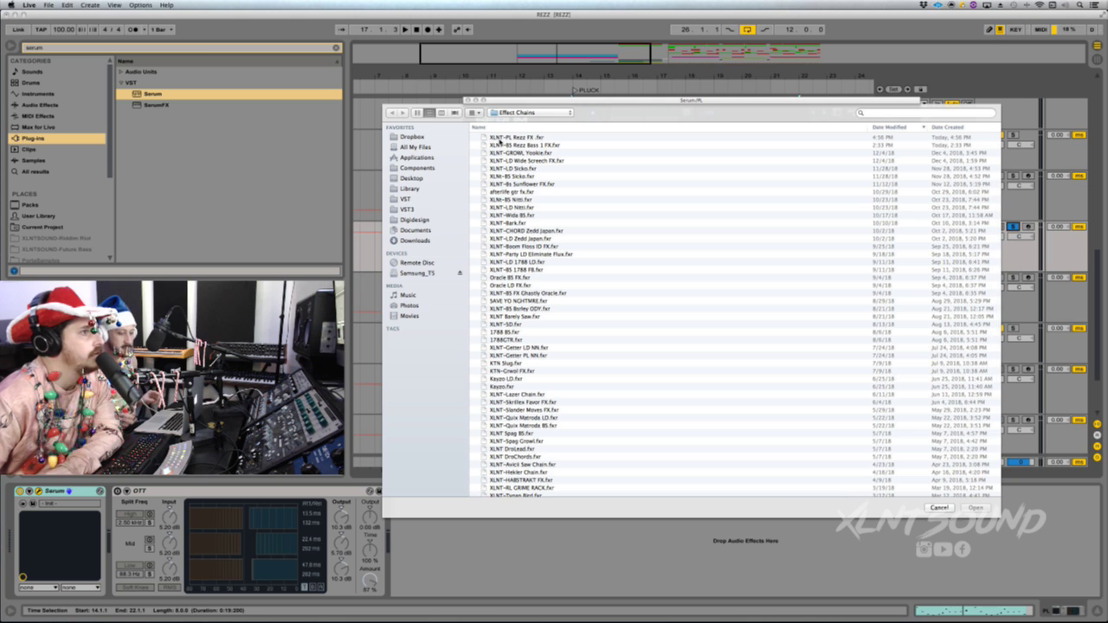
left_click(502, 140)
left_click(976, 508)
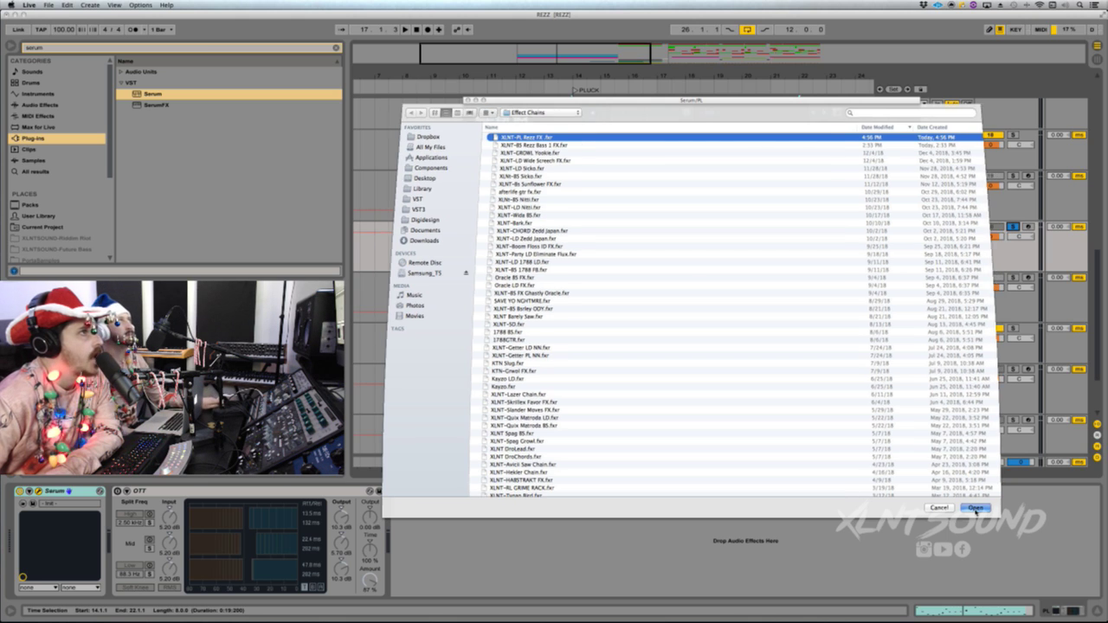
- Bypass the delay, compressor, filter and reverb in the effects rack, keeping only the EQ active
left_click(895, 198)
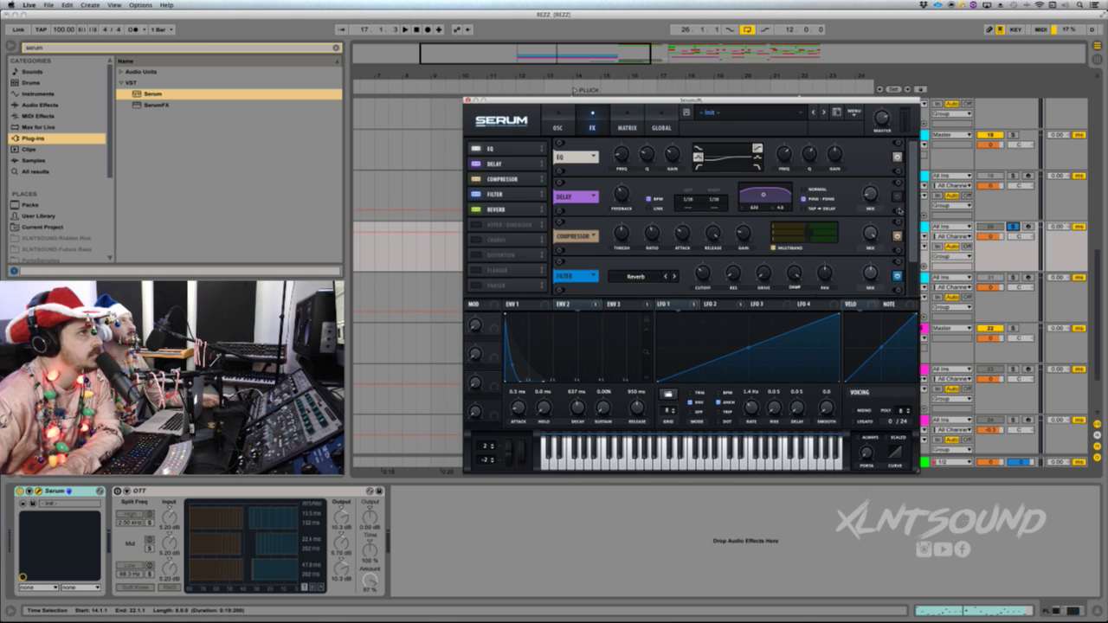
left_click(897, 236)
left_click(897, 275)
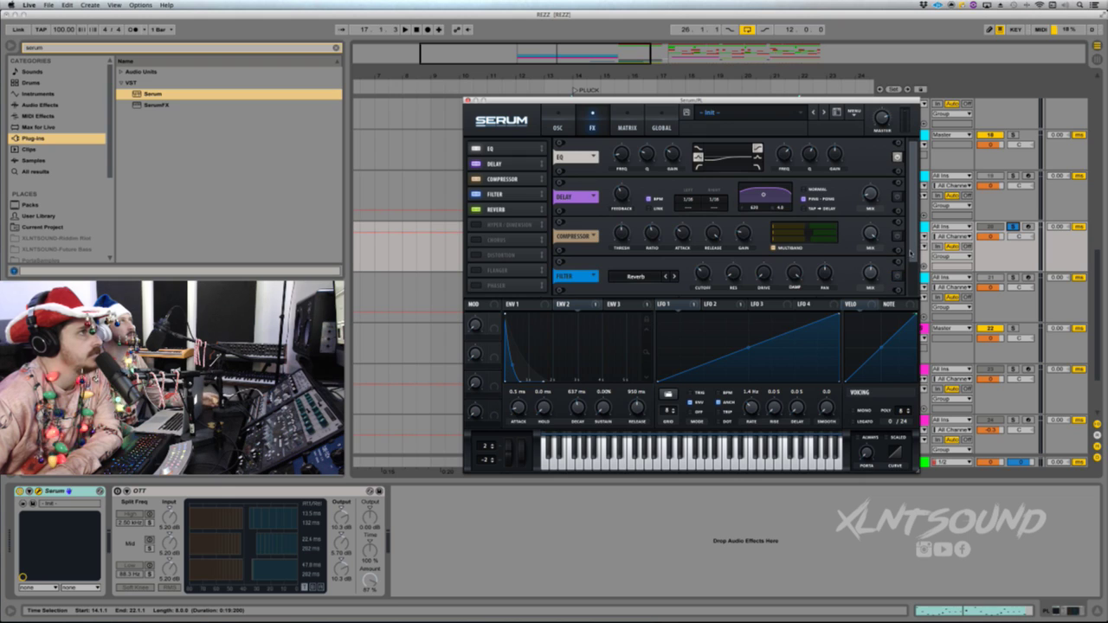
scroll(908, 260, "down", 2)
scroll(908, 245, "up", 2)
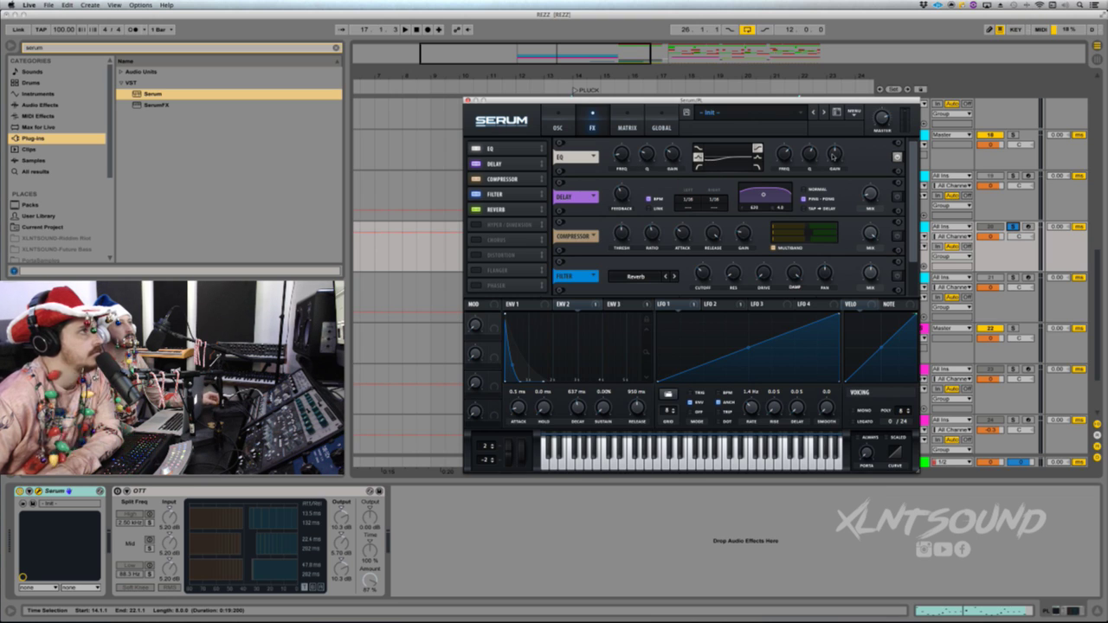
- Check the EQ bands and delay settings, then re-enable the ping-pong delay at a 9% mix and audition the pluck
left_click_drag(834, 157, 834, 155)
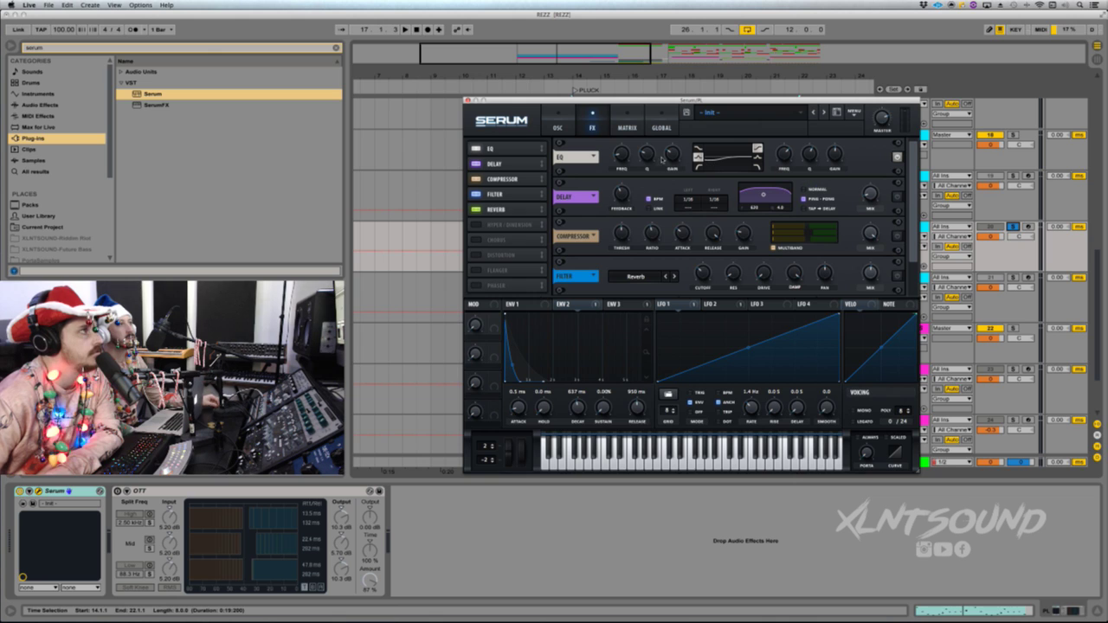
mouse_move(626, 158)
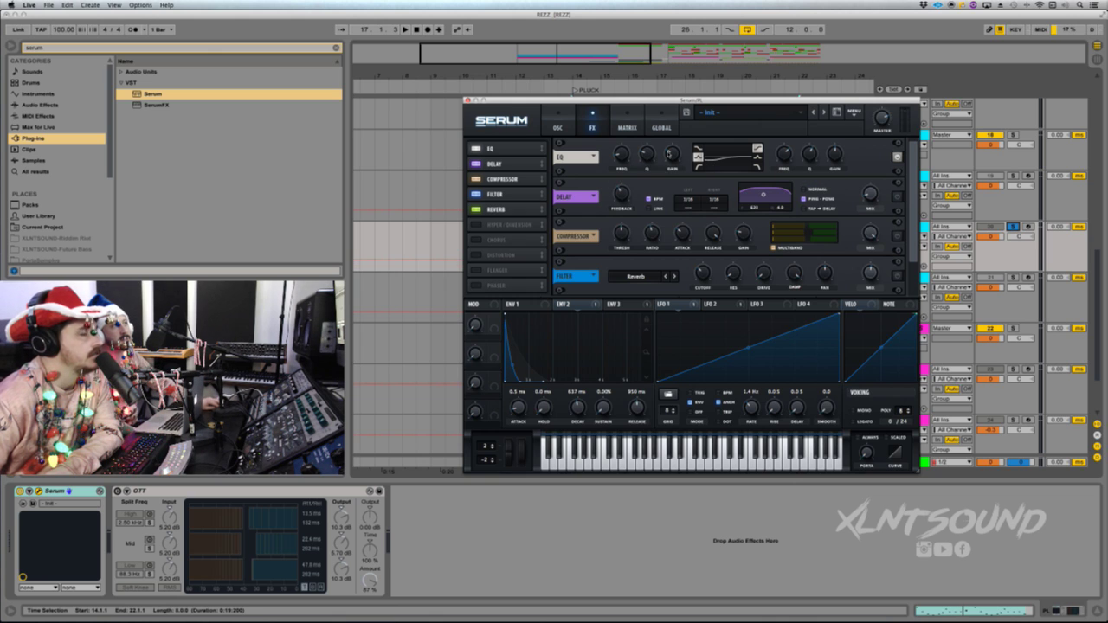
mouse_move(672, 154)
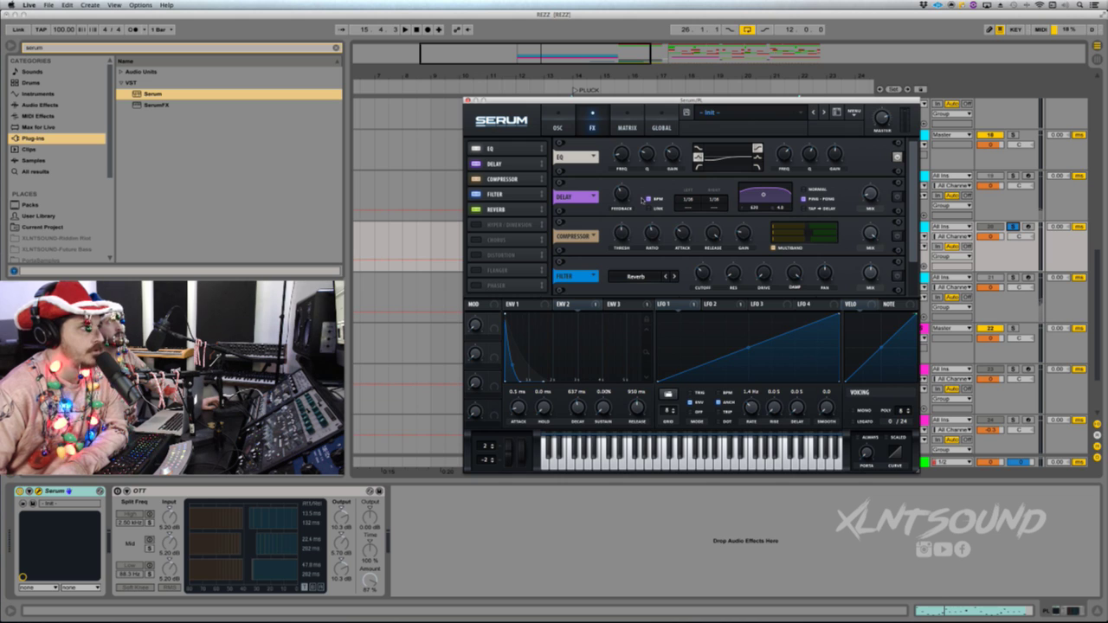
mouse_move(622, 195)
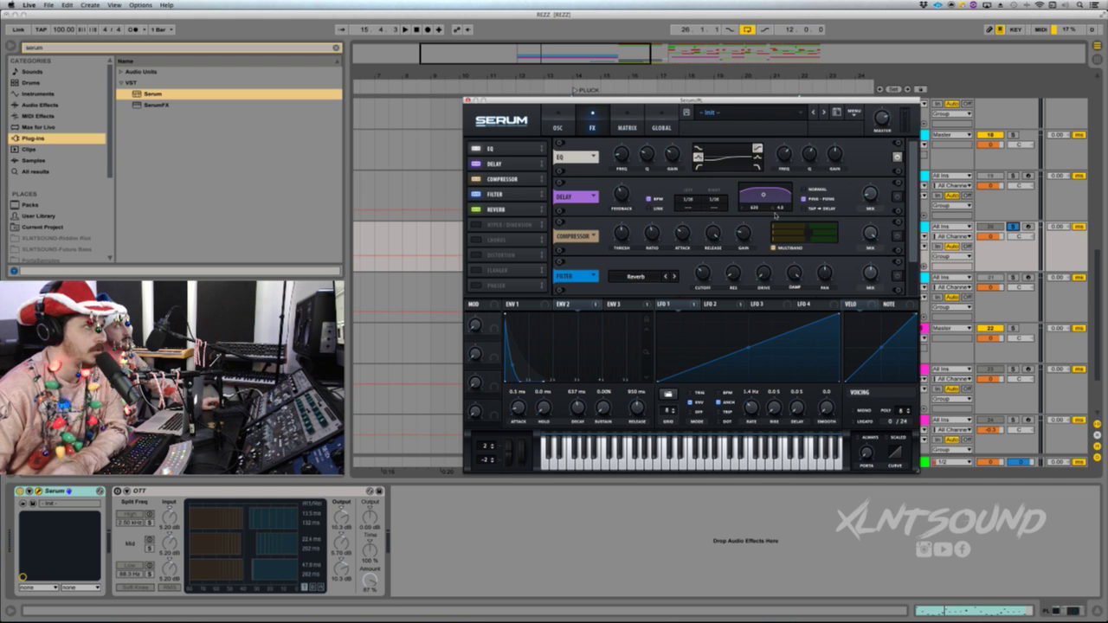
left_click_drag(871, 198, 871, 197)
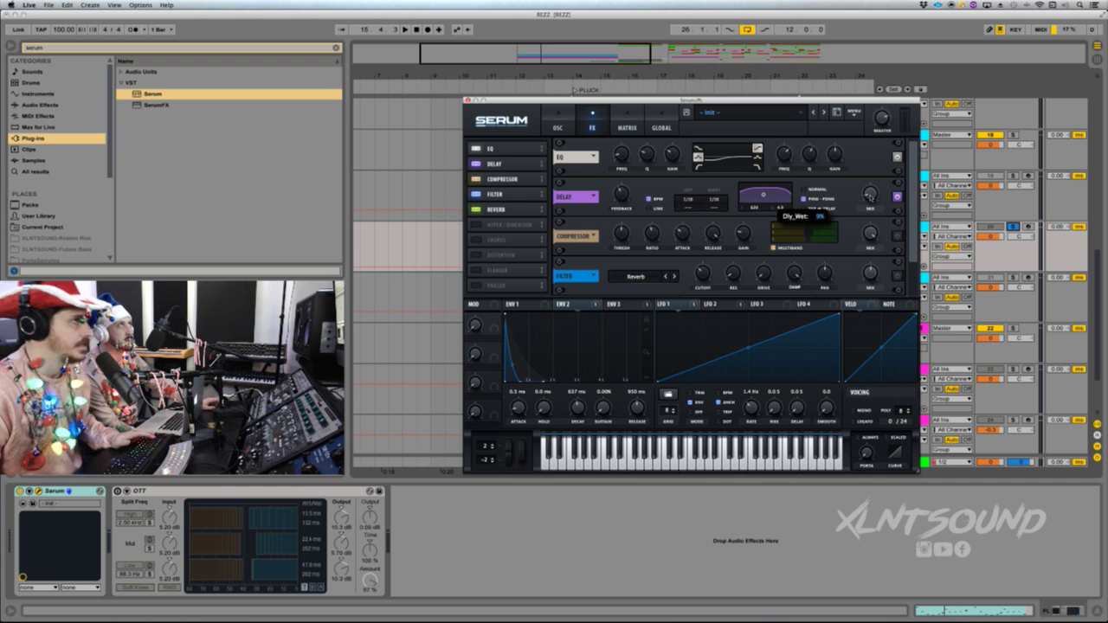
key("space")
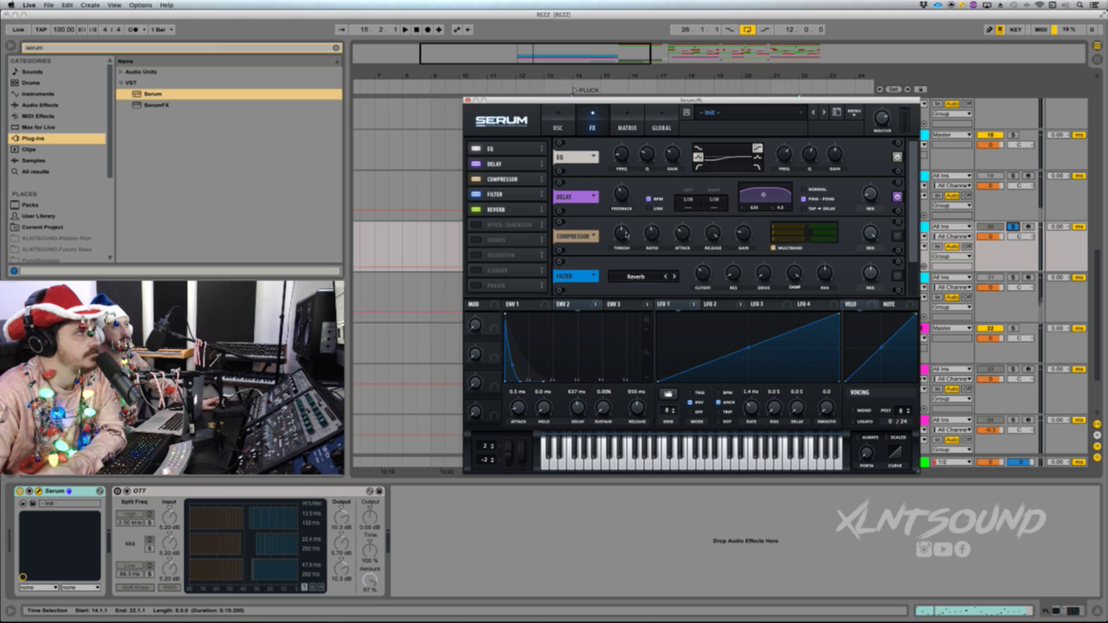
- Check the multiband compressor's settings, re-enable the compressor, and audition the pluck through it
mouse_move(625, 235)
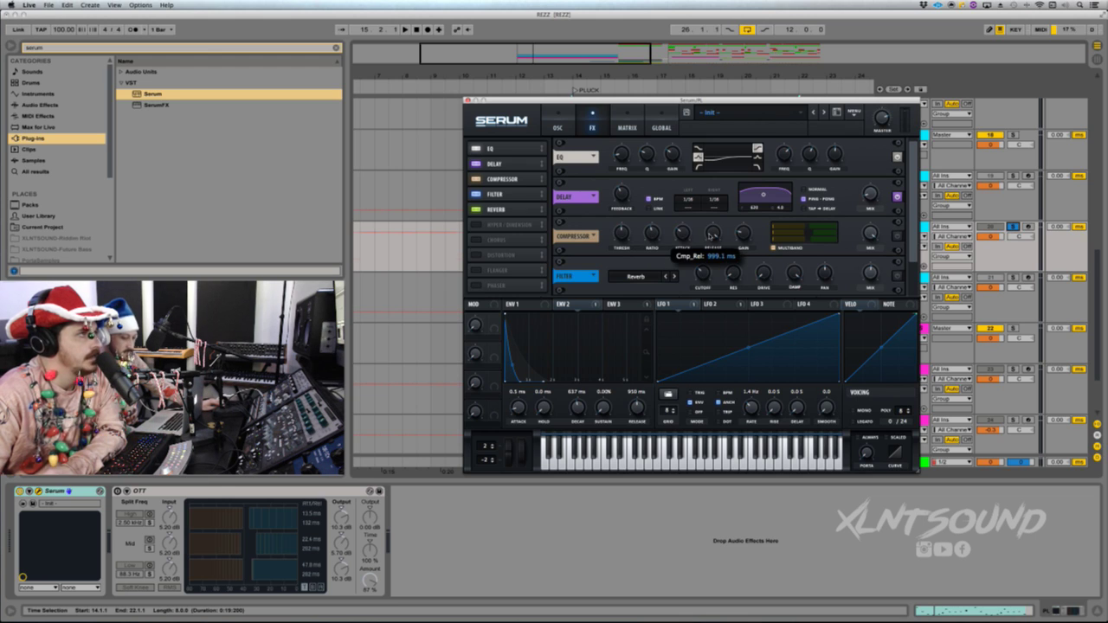
mouse_move(748, 236)
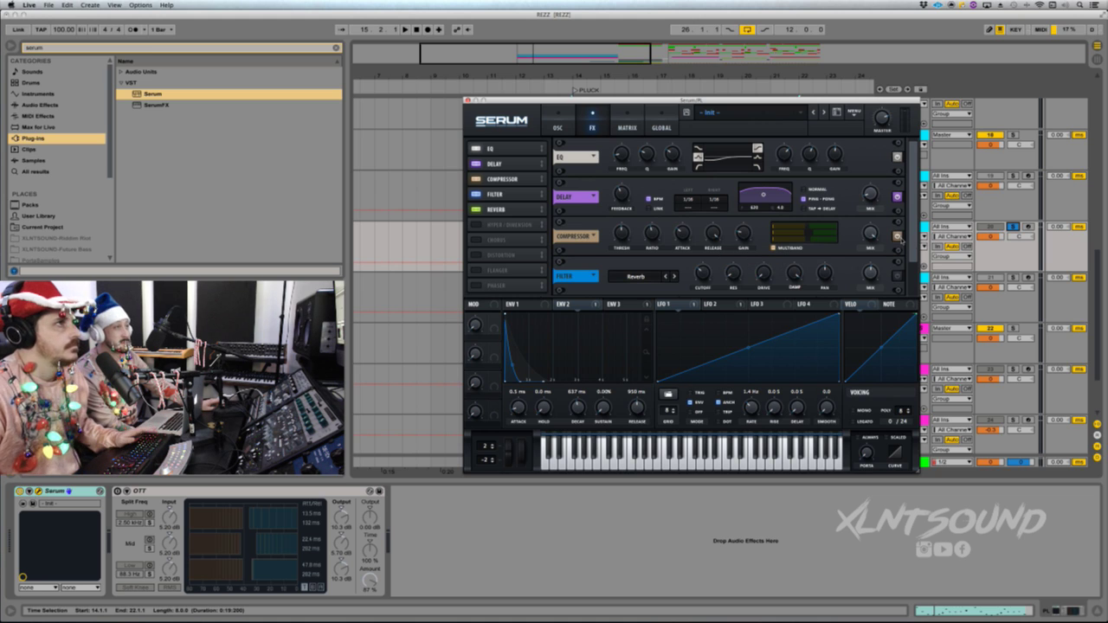
key("space")
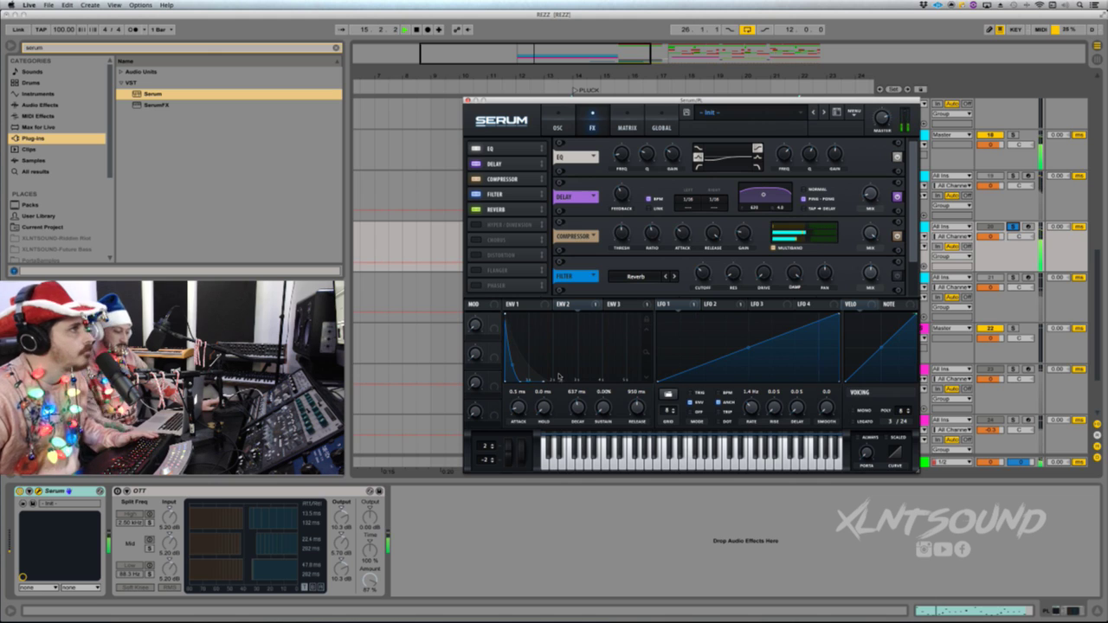
key("space")
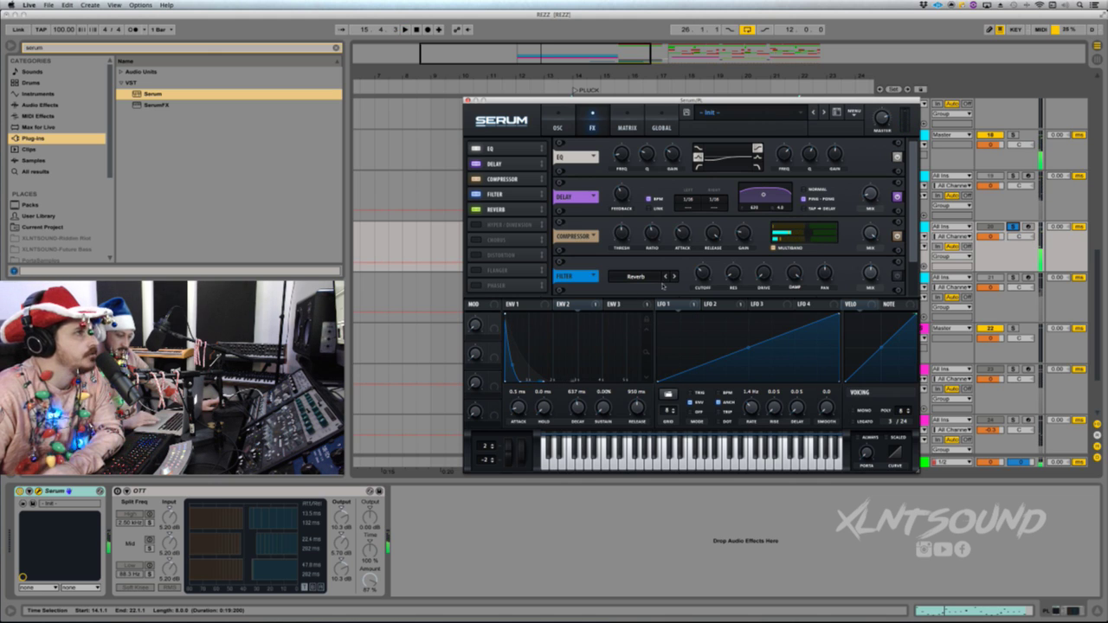
- Check the Reverb-type filter's cutoff, damp and mix, re-enable the filter effect, and audition the pluck
scroll(914, 257, "down", 2)
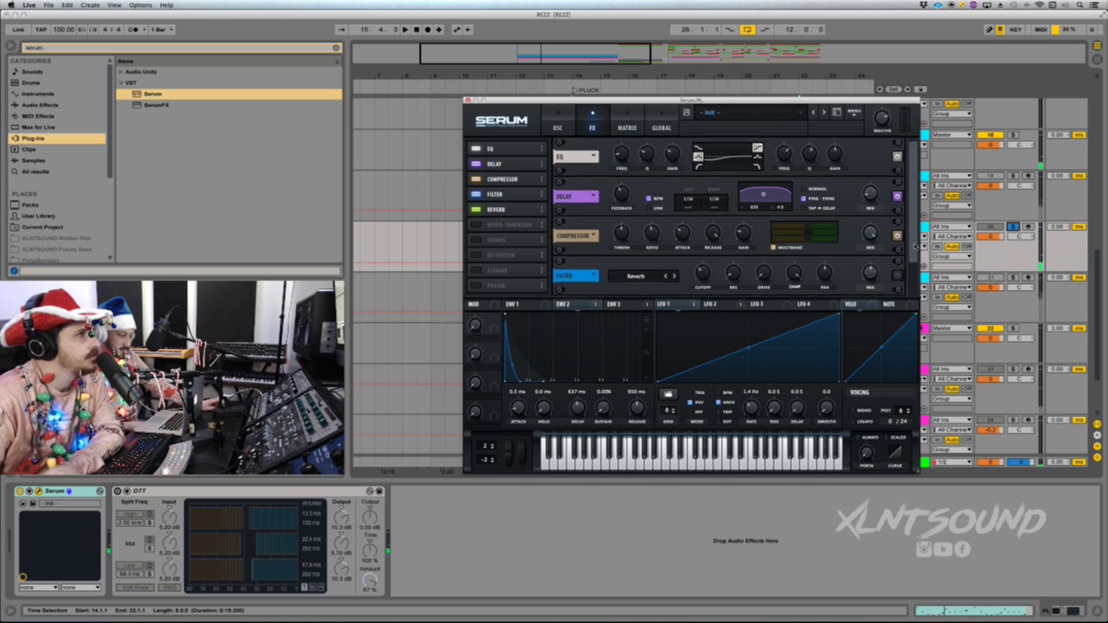
left_click(638, 260)
left_click(649, 246)
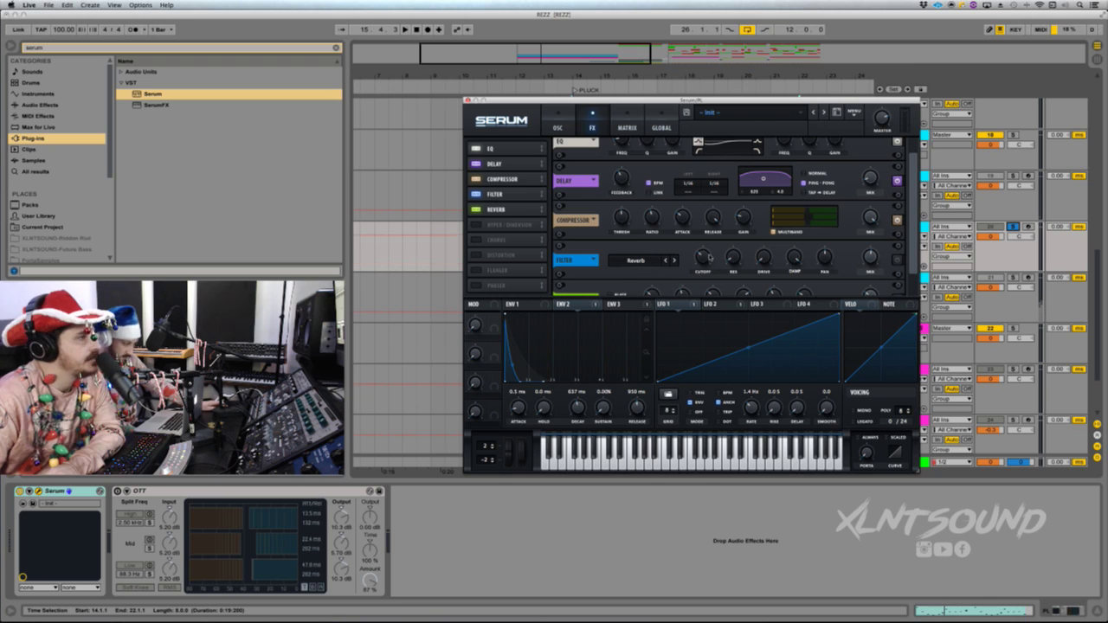
mouse_move(710, 261)
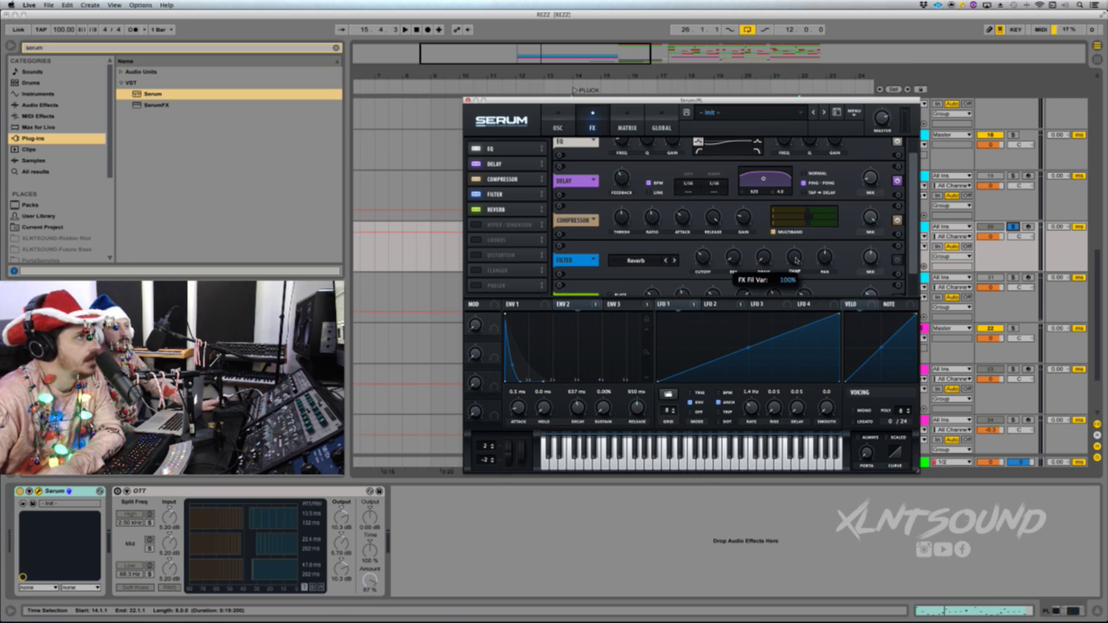
mouse_move(871, 257)
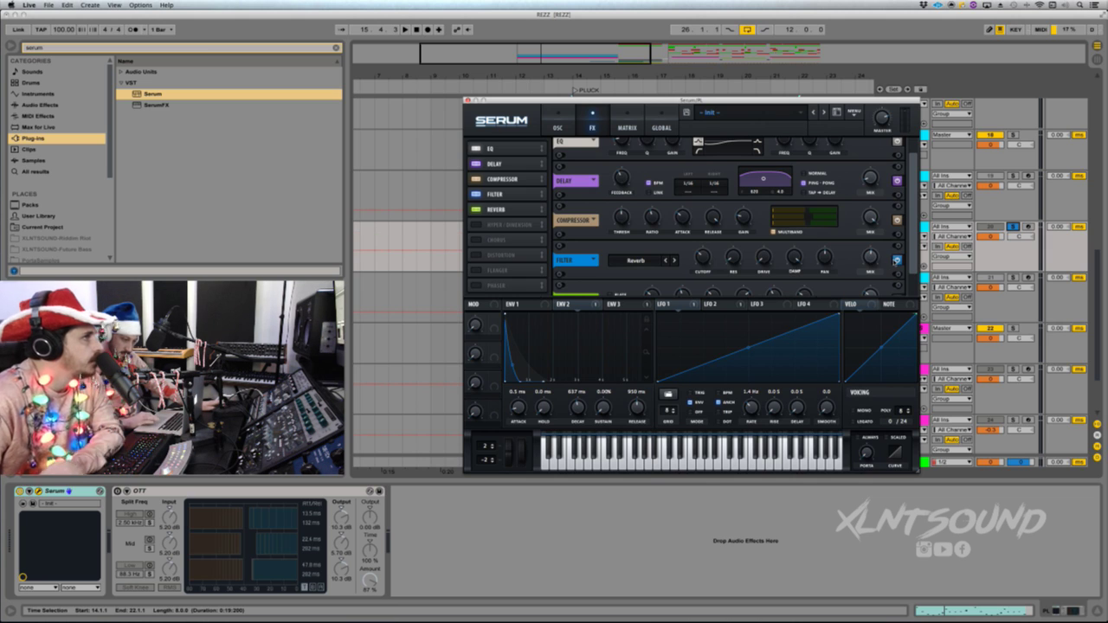
key("space")
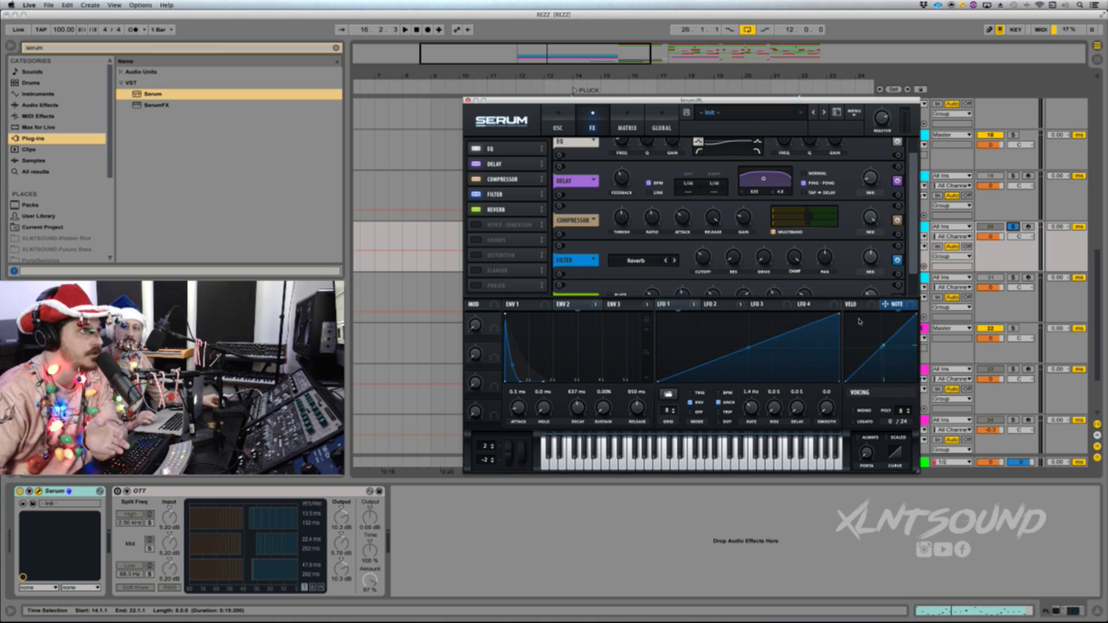
- Try modulating the Reverb-type filter's mix with the Note source and audition the pluck
left_click_drag(909, 307, 871, 268)
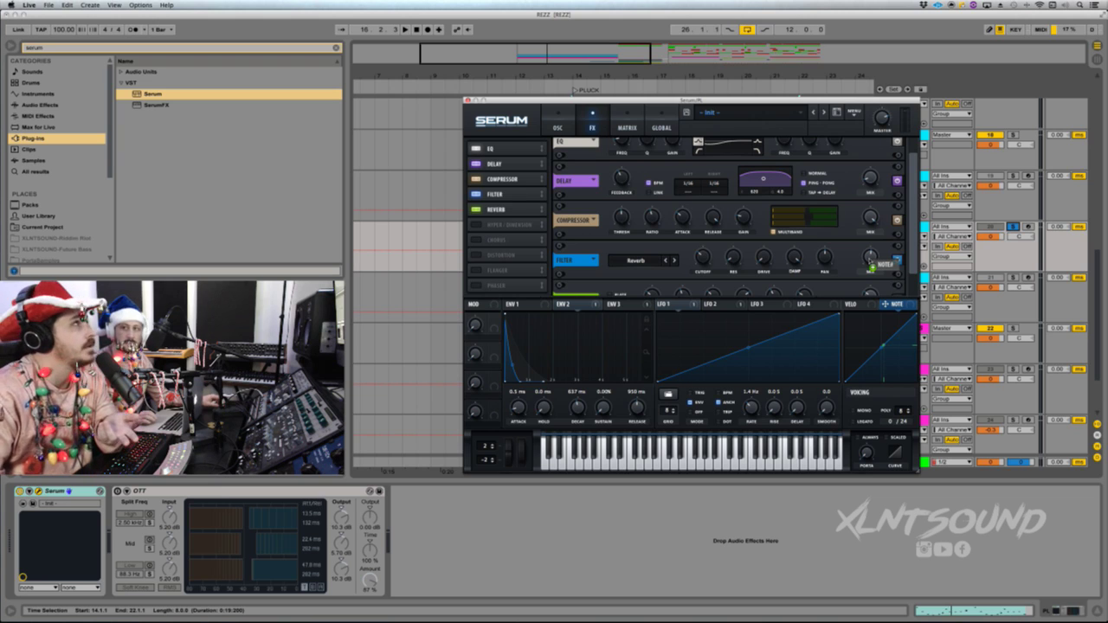
left_click_drag(871, 268, 870, 267)
mouse_move(864, 247)
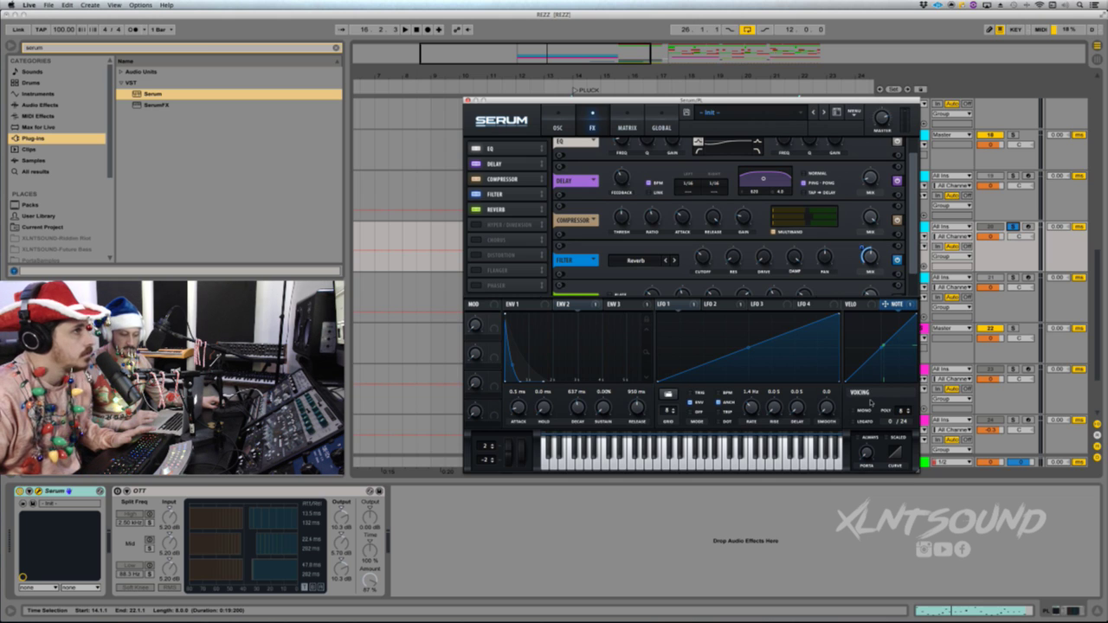
key("space")
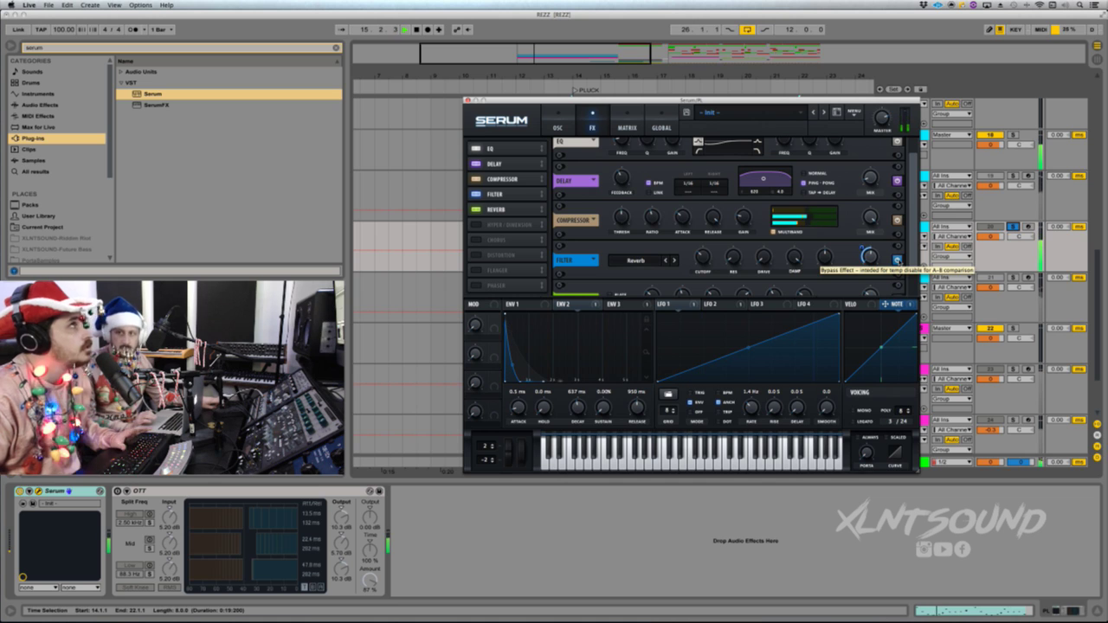
key("space")
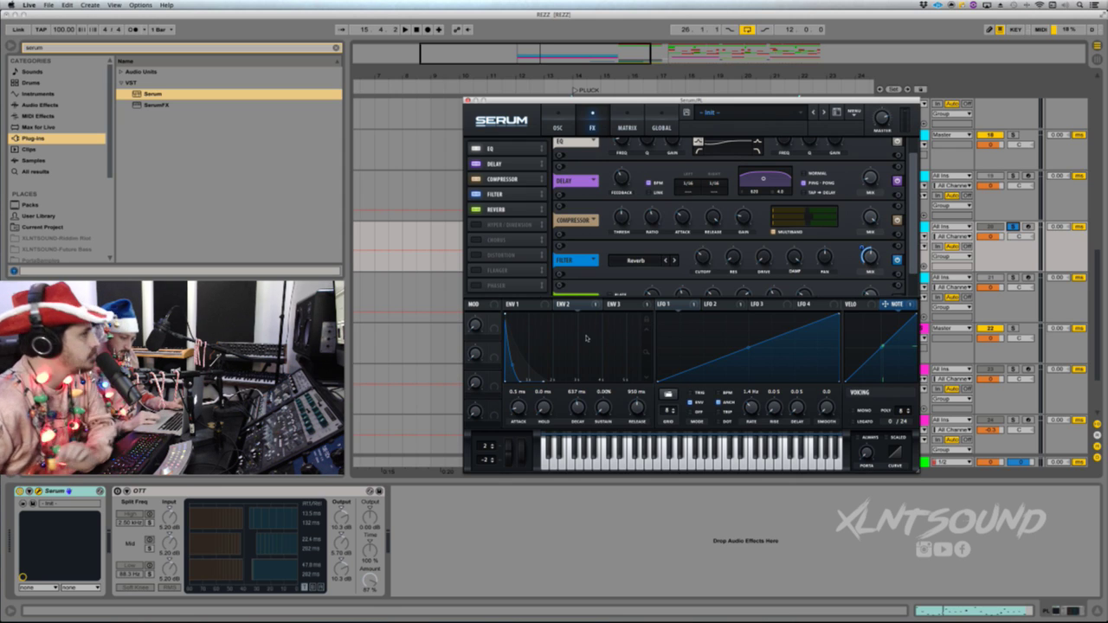
- Modulate the effects filter's cutoff with LFO 3 by about 6 and audition the pluck
left_click(760, 306)
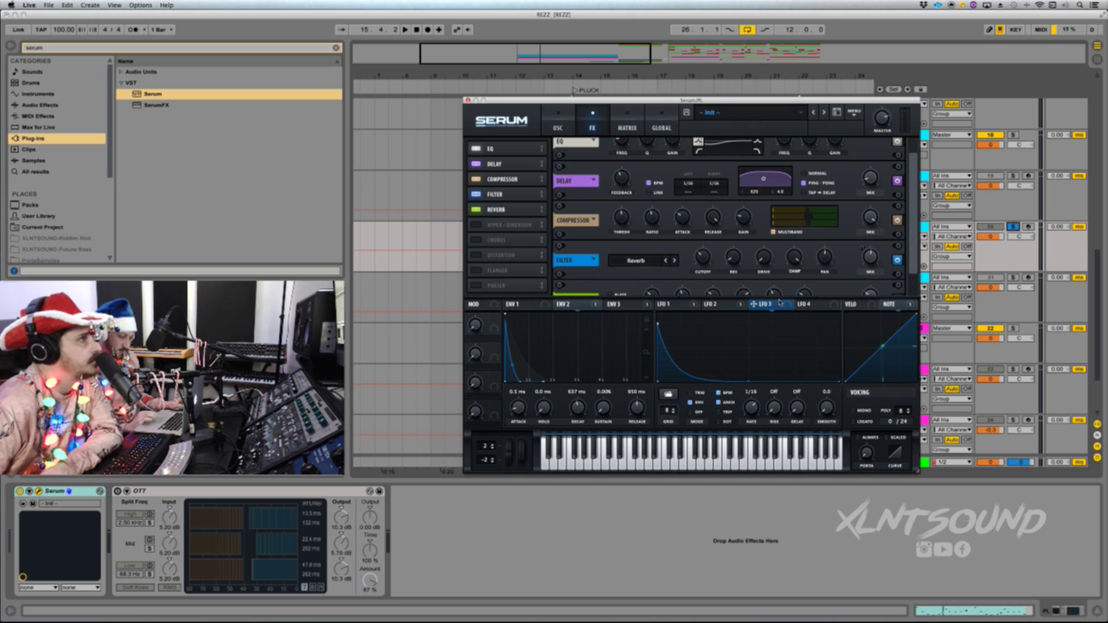
left_click_drag(778, 302, 692, 278)
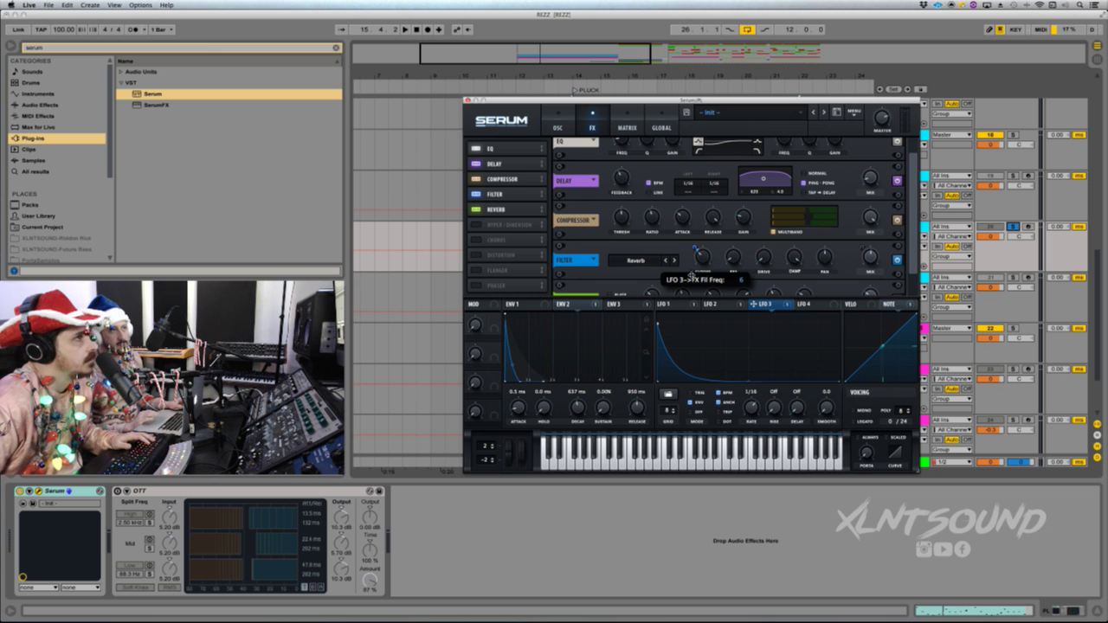
key("space")
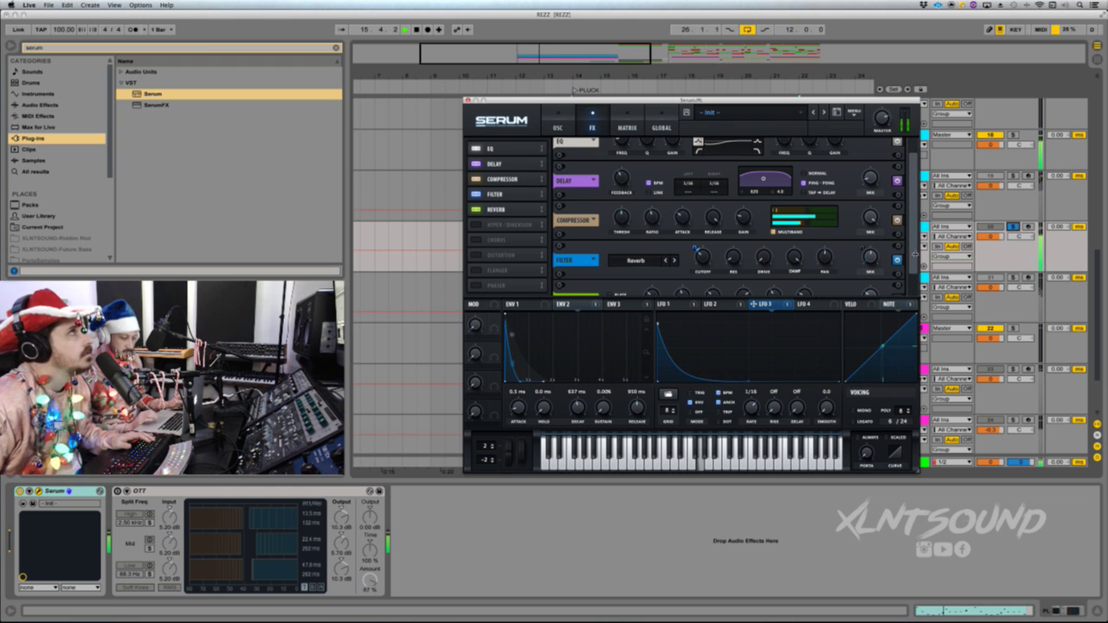
- Re-enable the Hall reverb at the end of the effects rack and audition the pluck
scroll(913, 275, "down", 2)
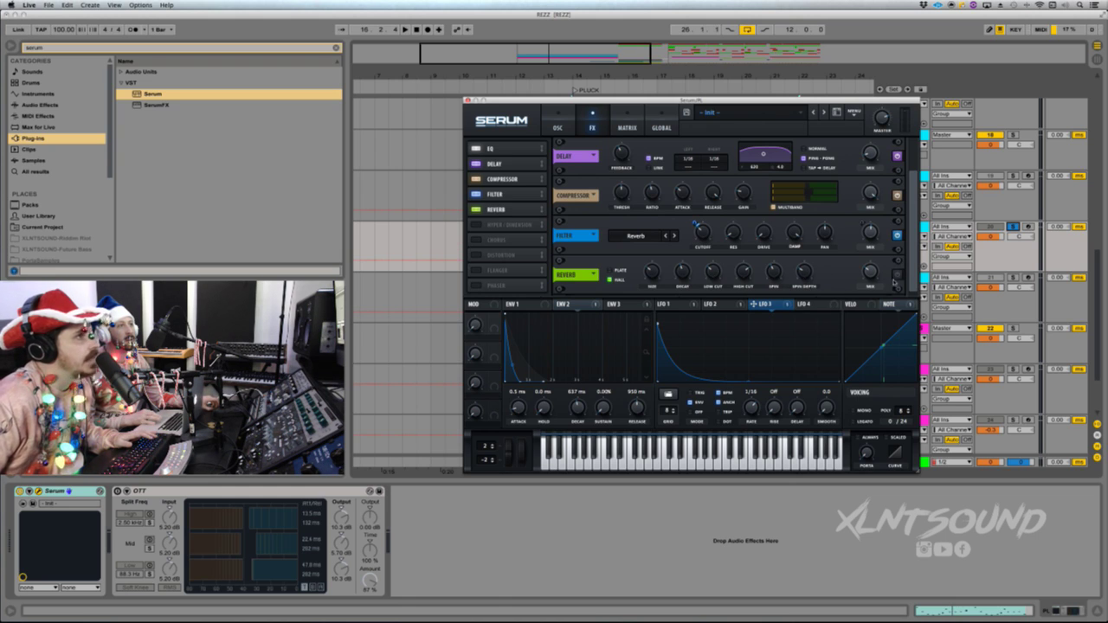
left_click(897, 274)
key("space")
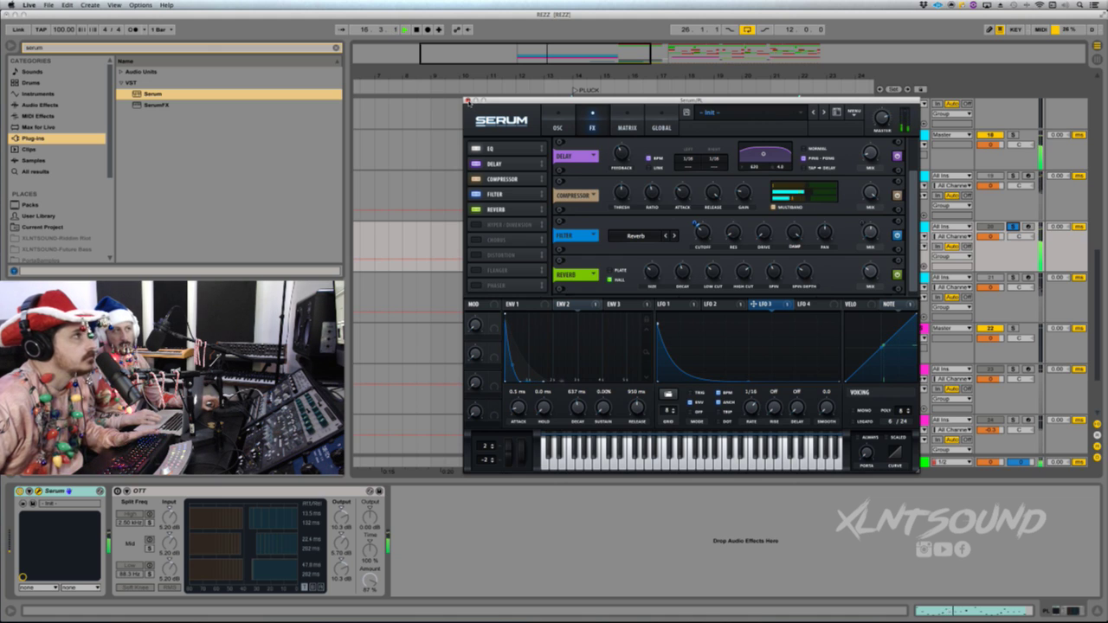
- Close the synth window, activate the OTT device on the pluck track, and audition the result
left_click(467, 101)
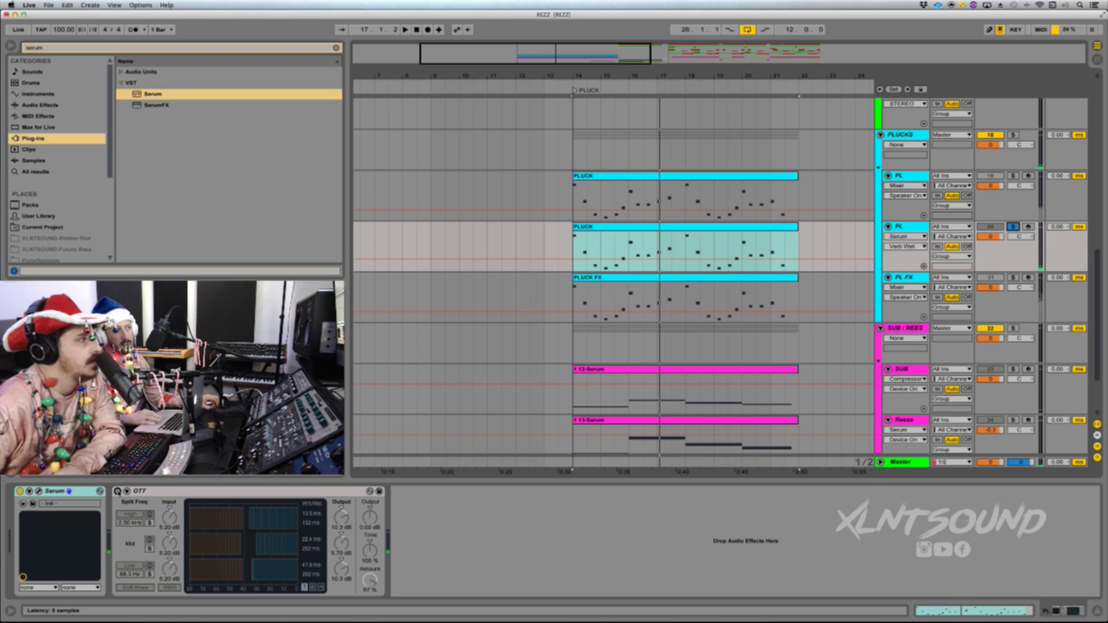
left_click(118, 491)
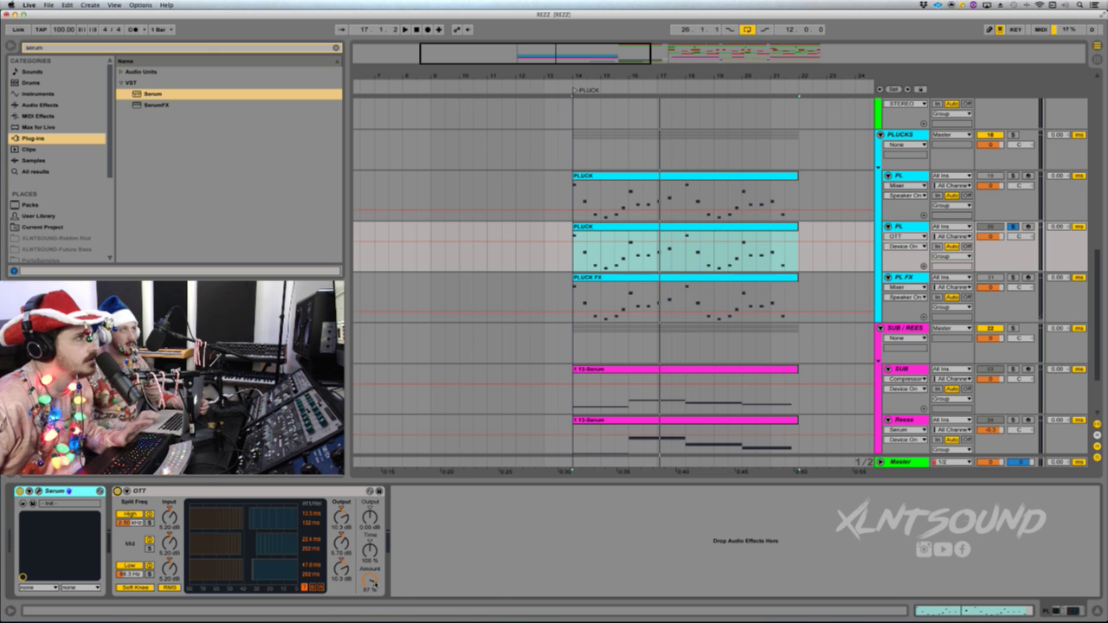
key("space")
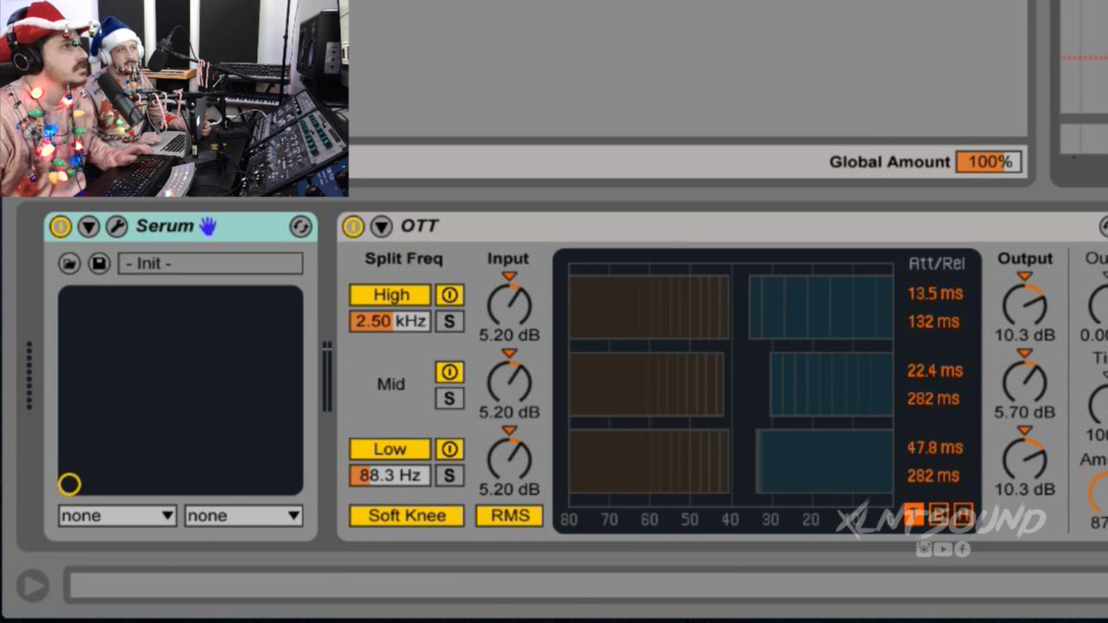
- Duplicate the pluck track and copy the XLNT-Granier Delay FX rack from the PL FX track
key("super+d")
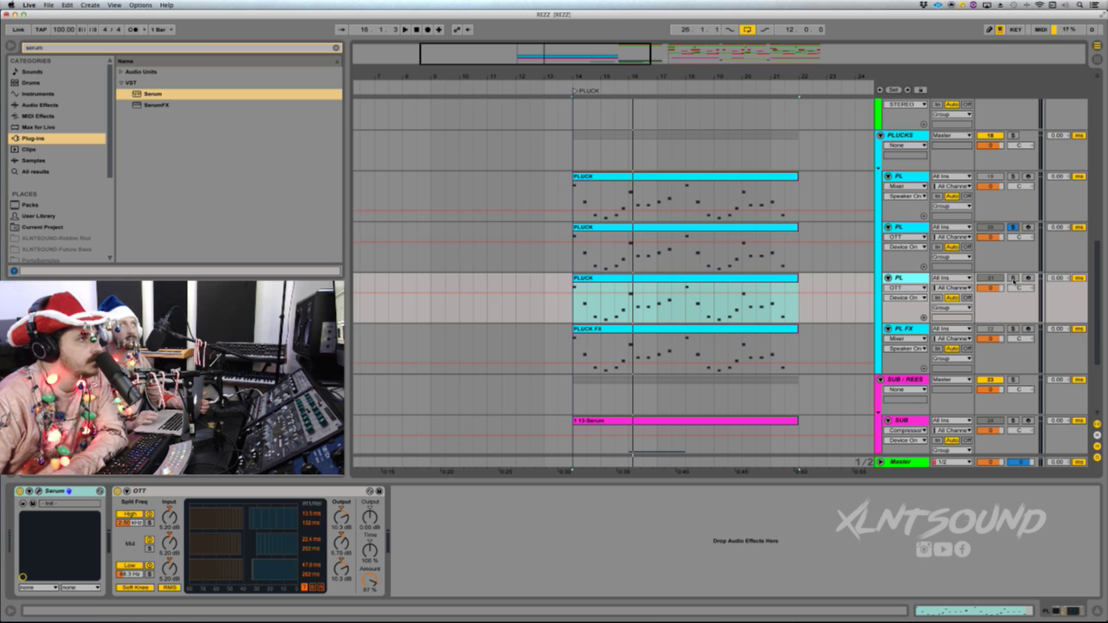
left_click(913, 332)
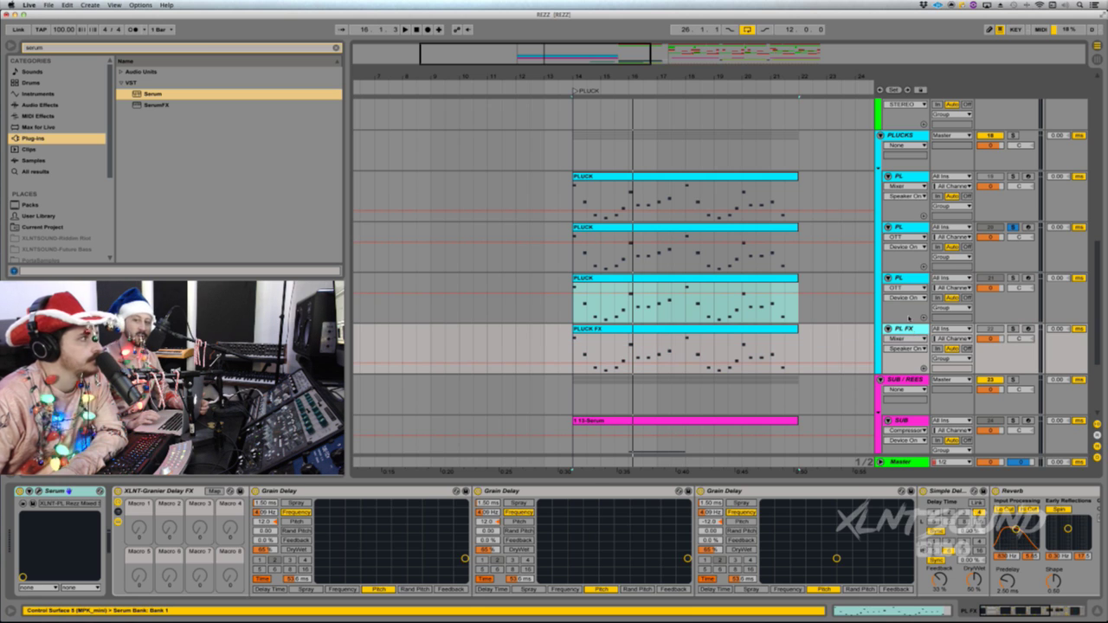
left_click(901, 279)
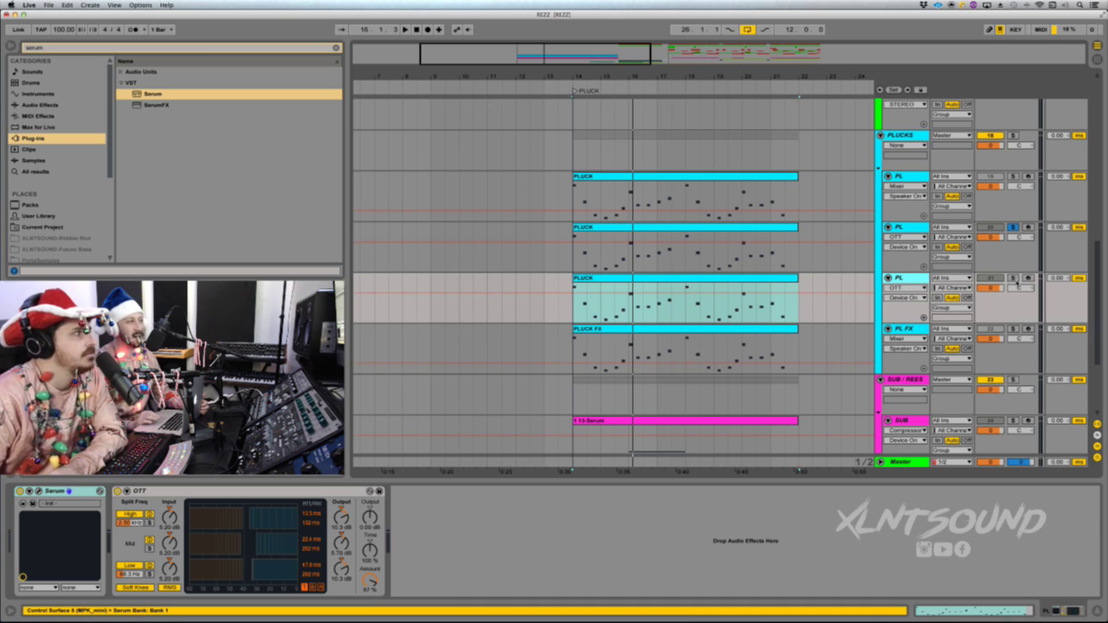
left_click(896, 338)
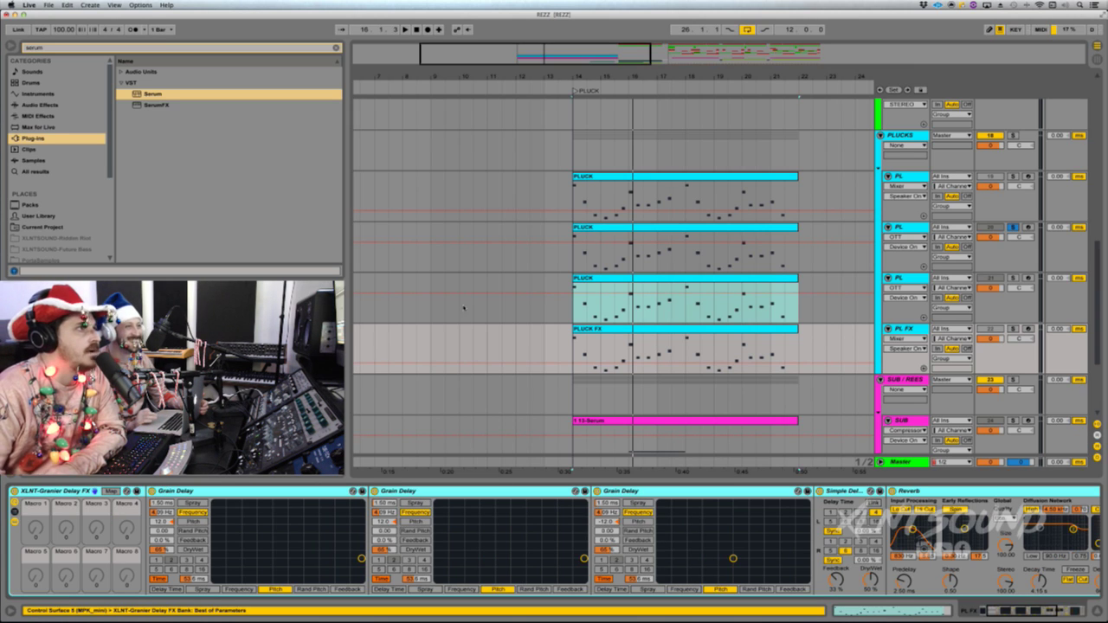
left_click(913, 282)
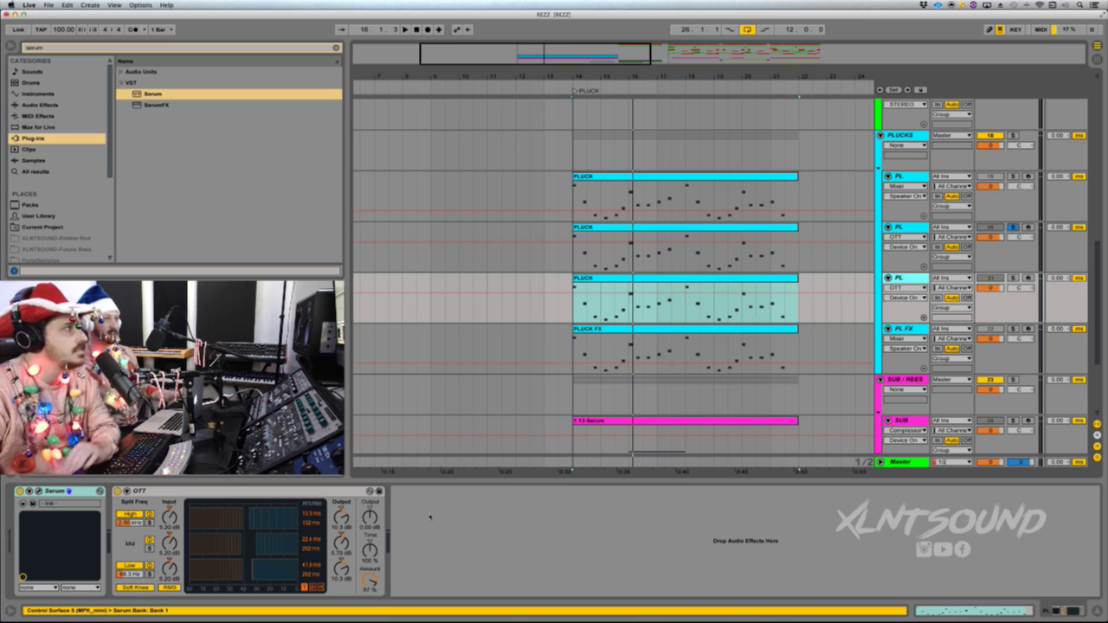
- Replace the OTT on the duplicated pluck track with the copied XLNT-Granier Delay FX rack and fold the rack
left_click(245, 498)
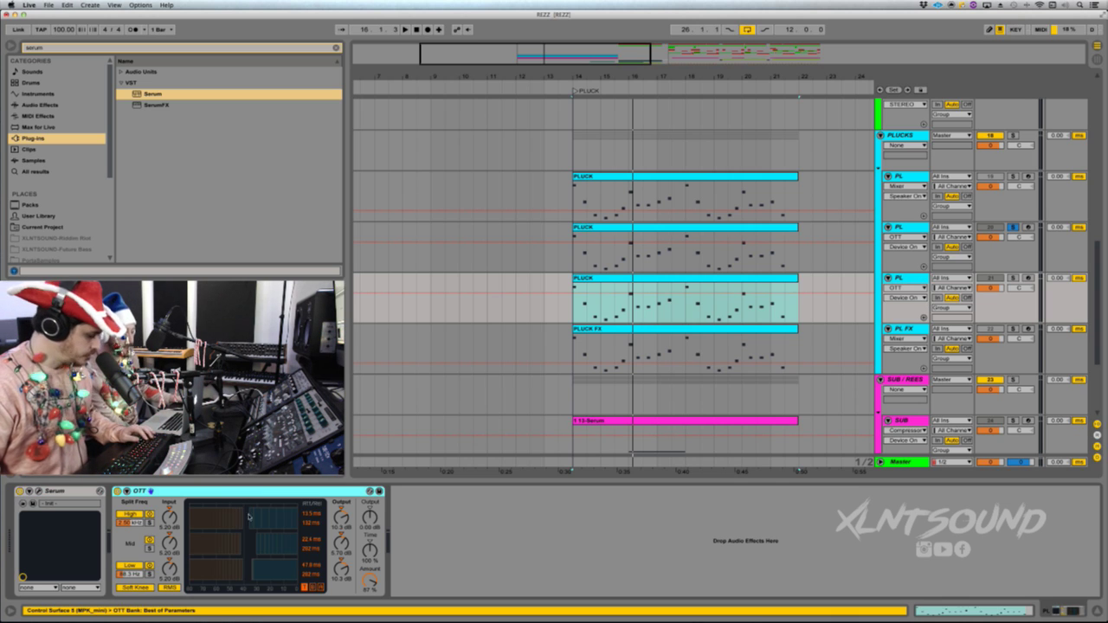
key("Delete")
key("super+v")
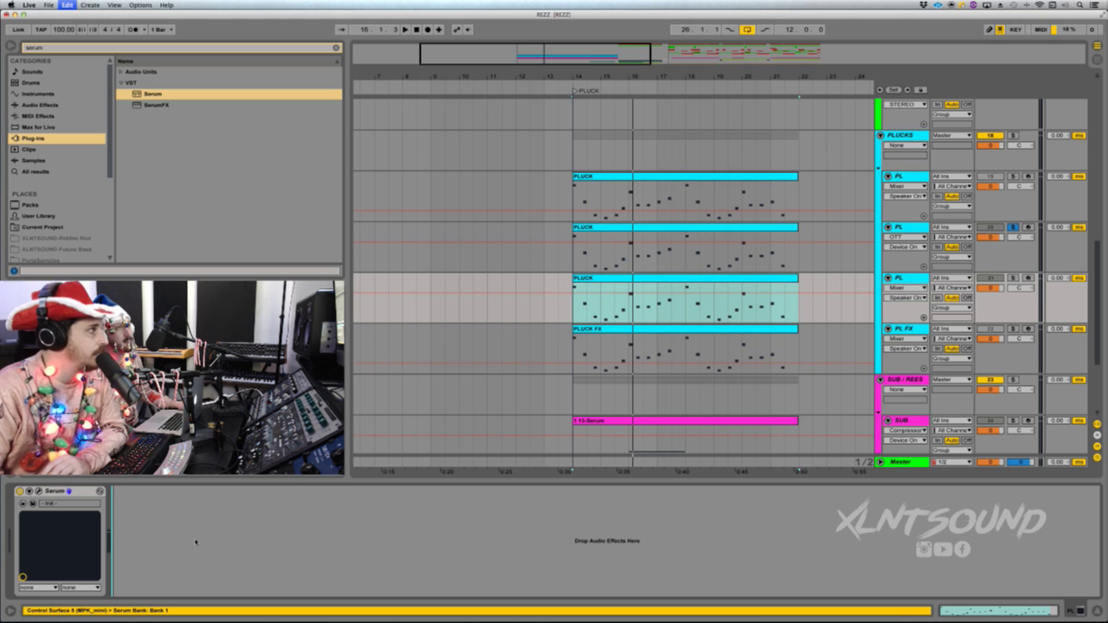
double_click(48, 491)
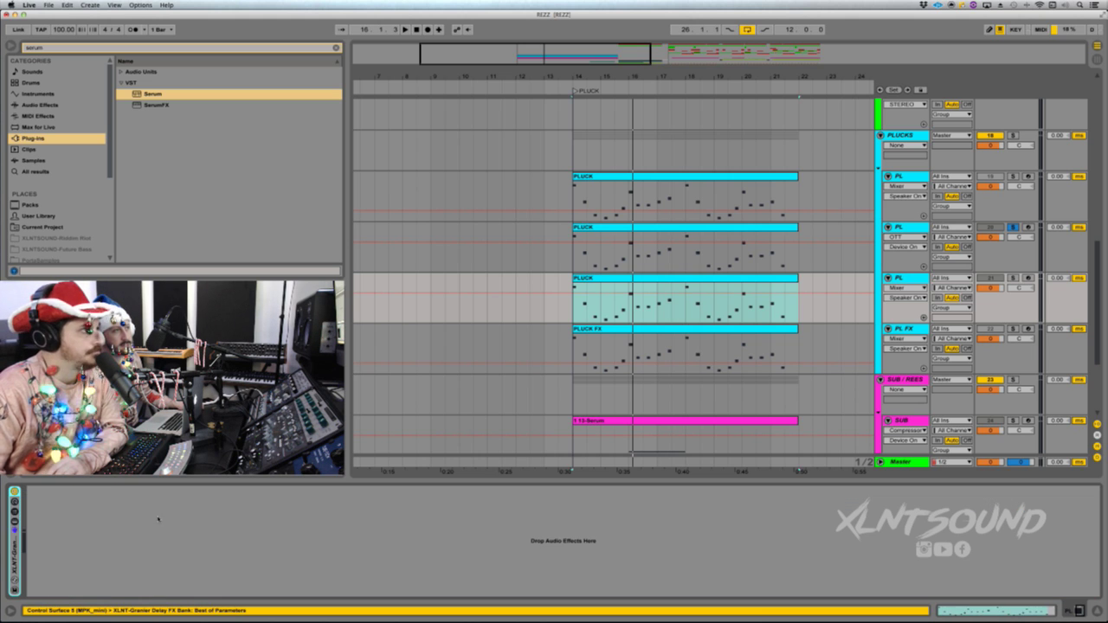
- Solo the duplicated pluck track, audition it, and open its Serum editor
left_click(1013, 278)
key("space")
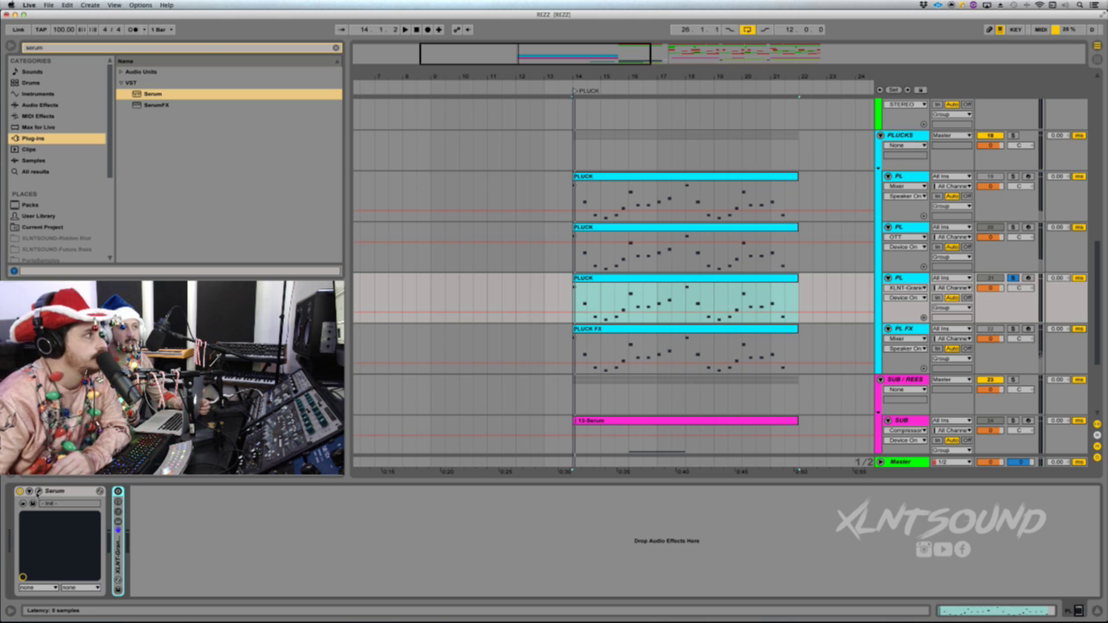
left_click(38, 490)
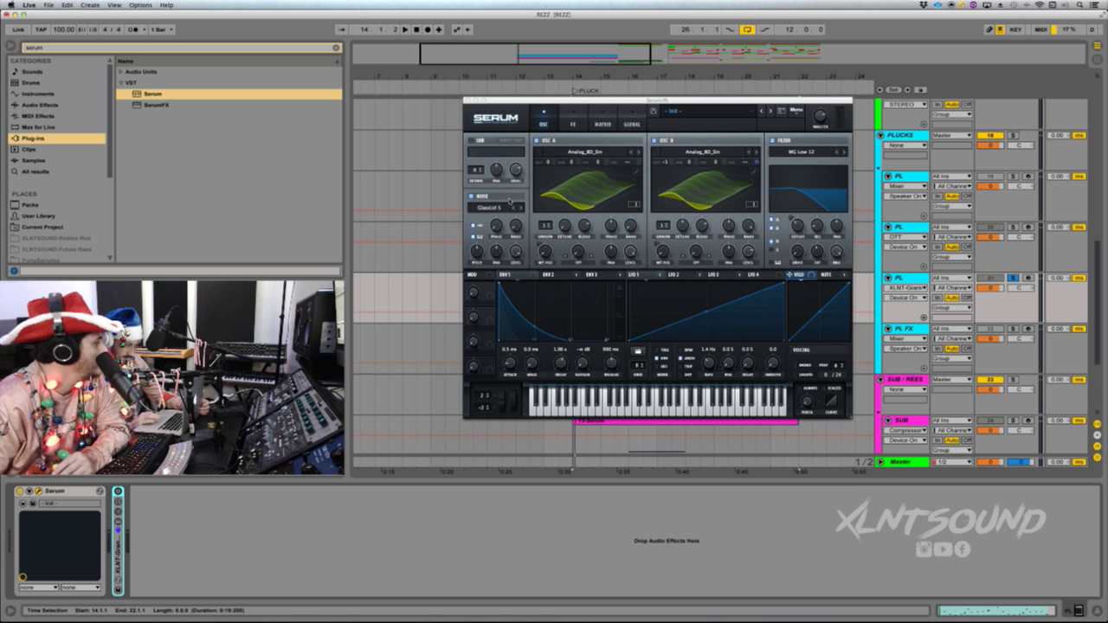
- Check which noise sample the Serum patch on the PL FX track uses, closing its editor when done
left_click(900, 330)
scroll(46, 521, "left", 3)
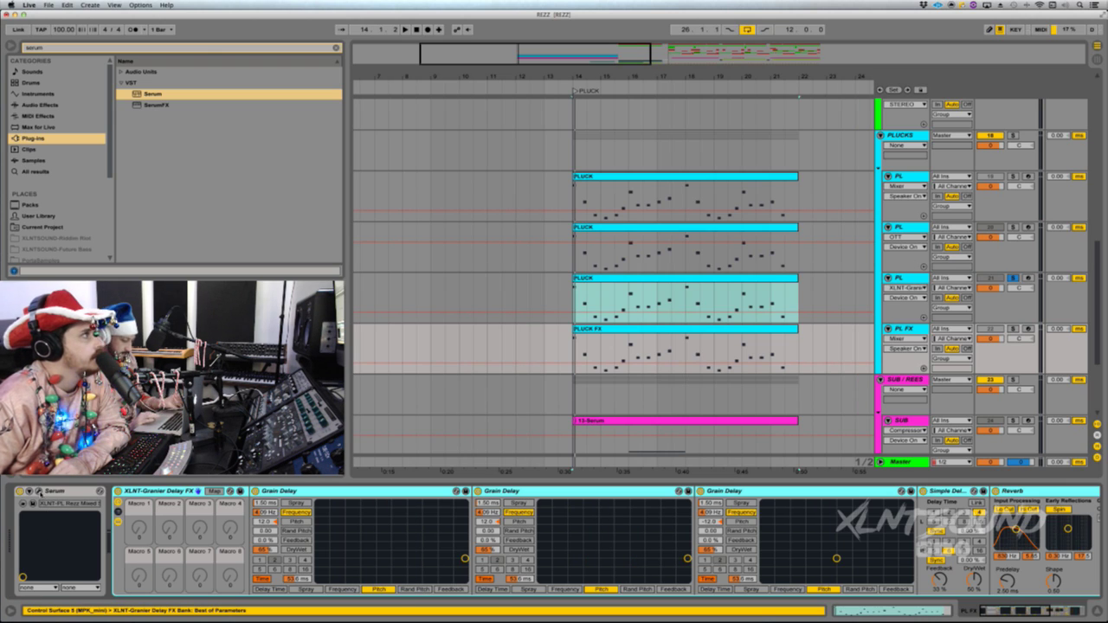
left_click(37, 490)
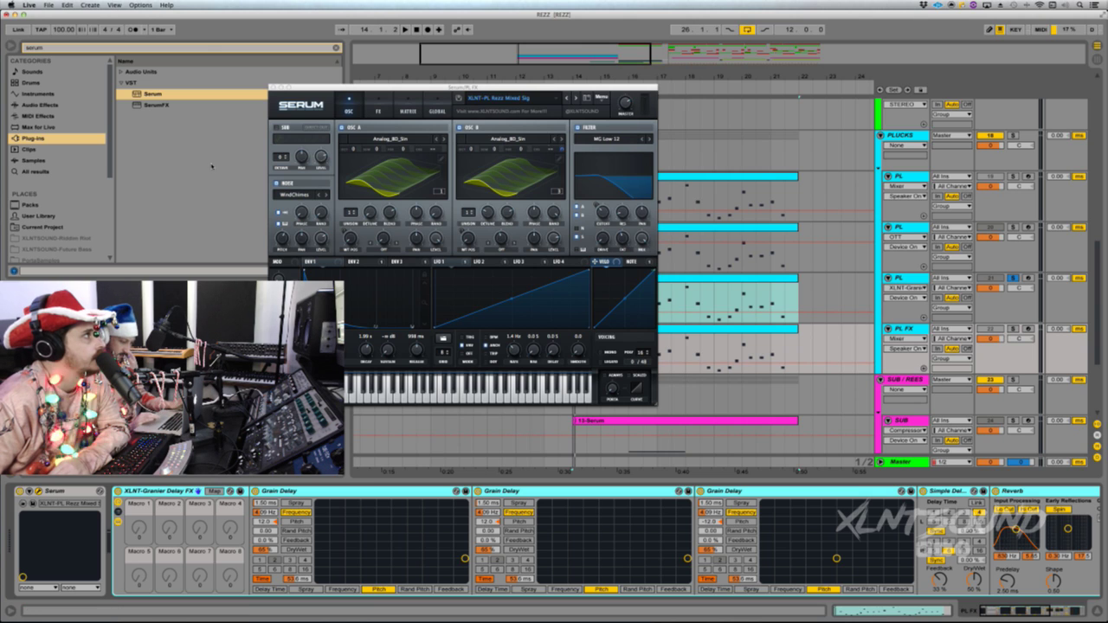
left_click(271, 87)
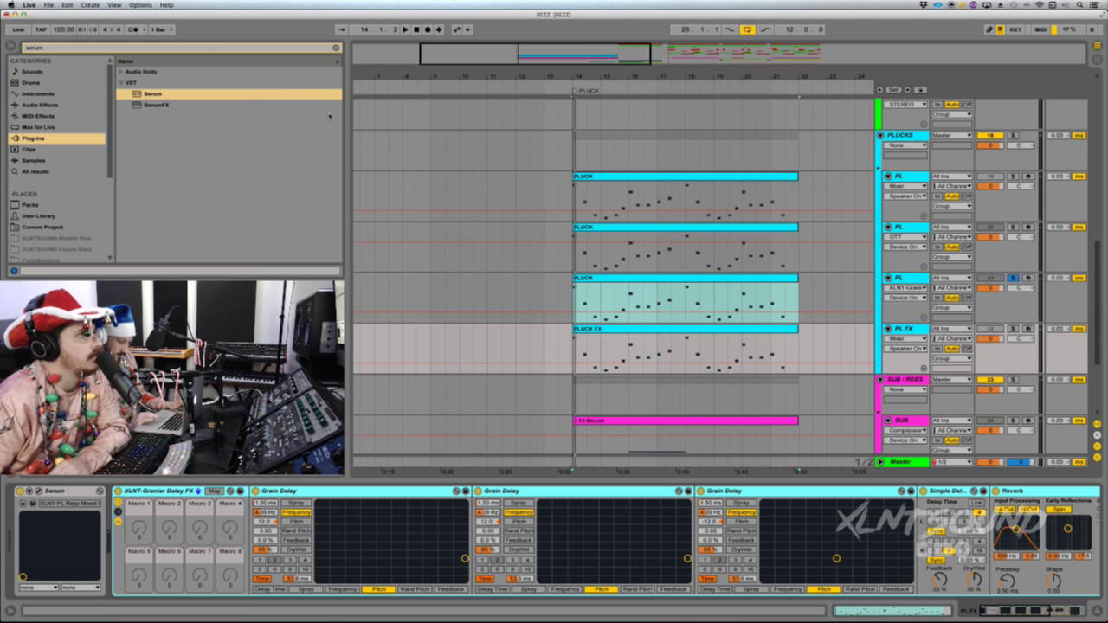
- Set the noise oscillator in the duplicated pluck's Serum to WindChimes from the Organics category
left_click(908, 278)
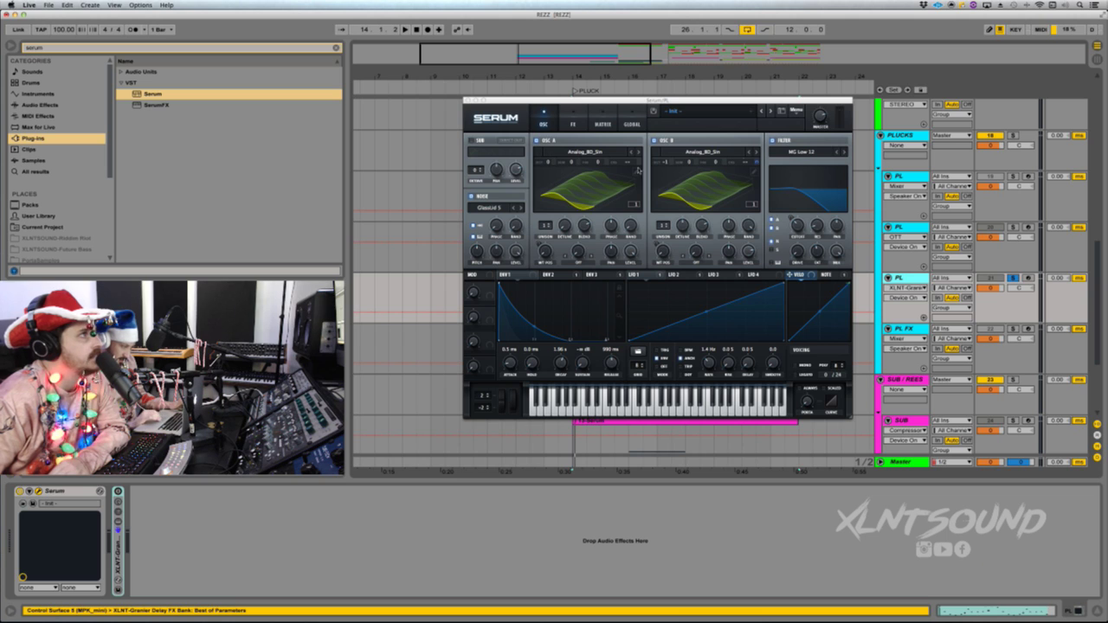
left_click(665, 163)
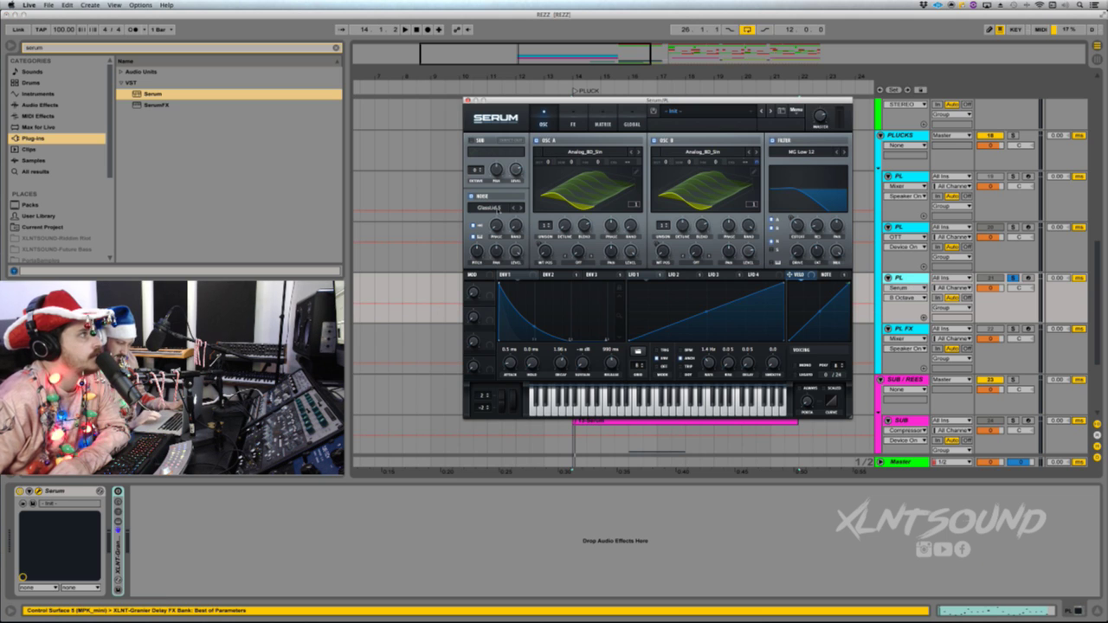
left_click(485, 210)
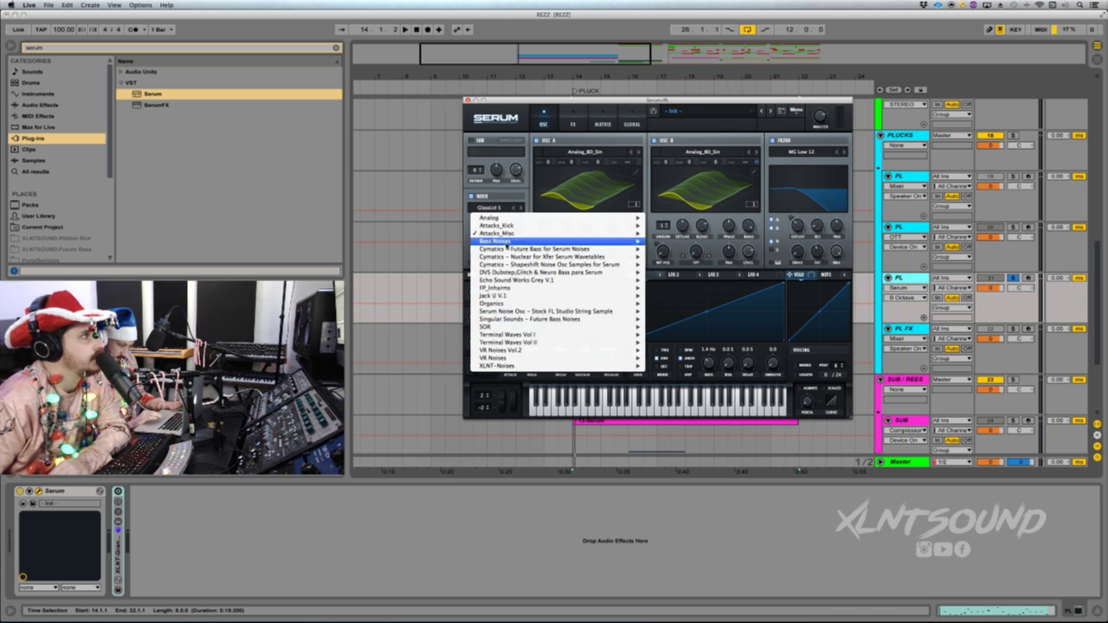
mouse_move(513, 360)
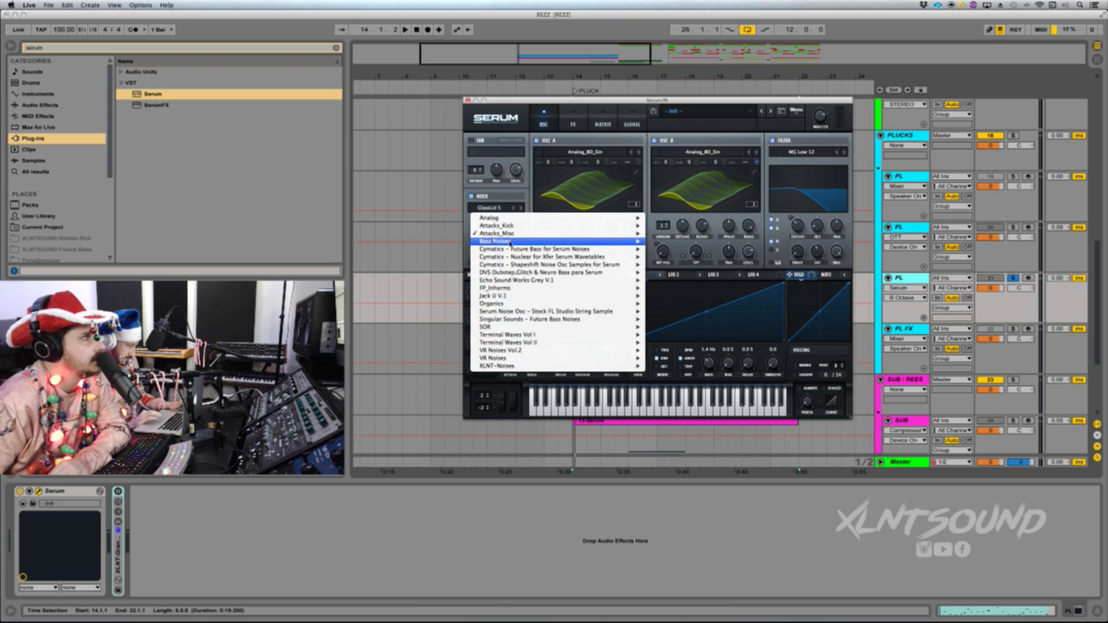
mouse_move(515, 303)
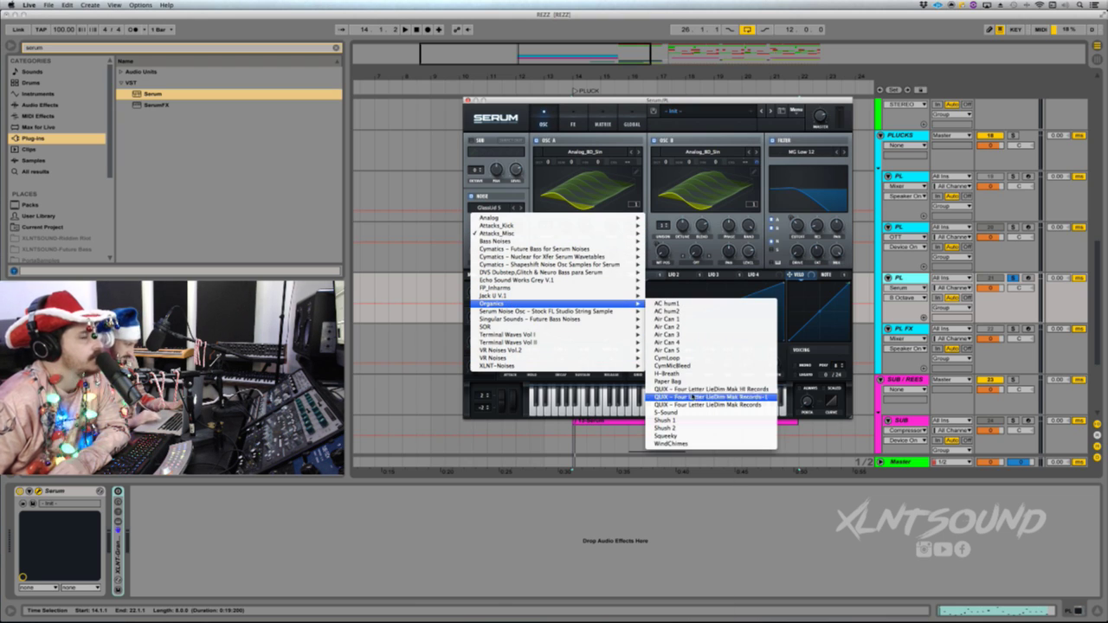
left_click(685, 444)
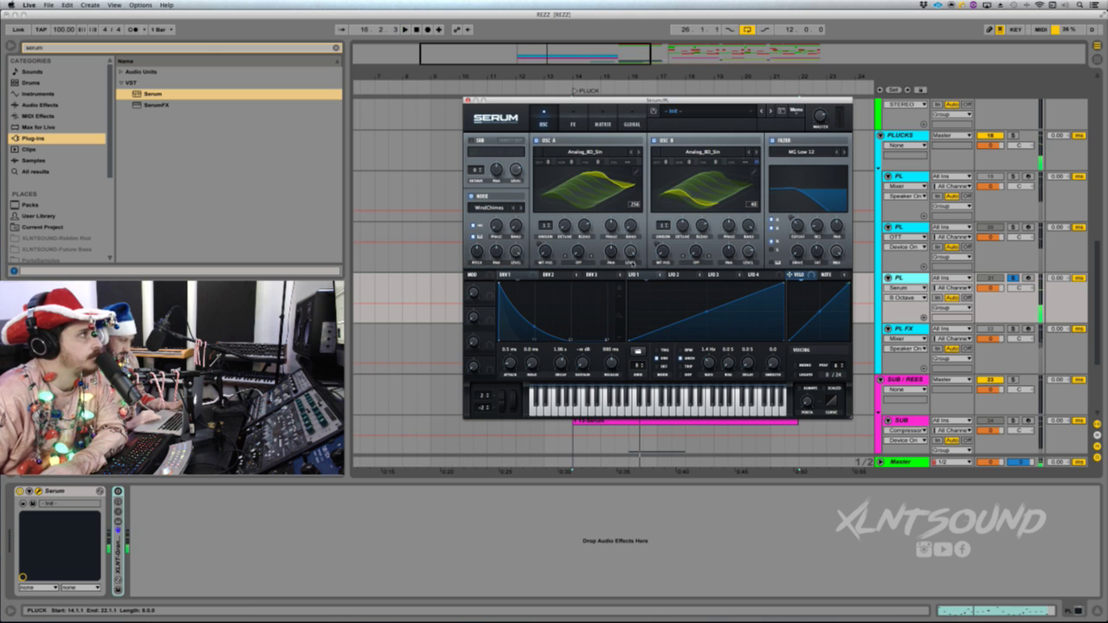
- Fine-tune the pitch of the WindChimes noise and audition the duplicated pluck
left_click(476, 251)
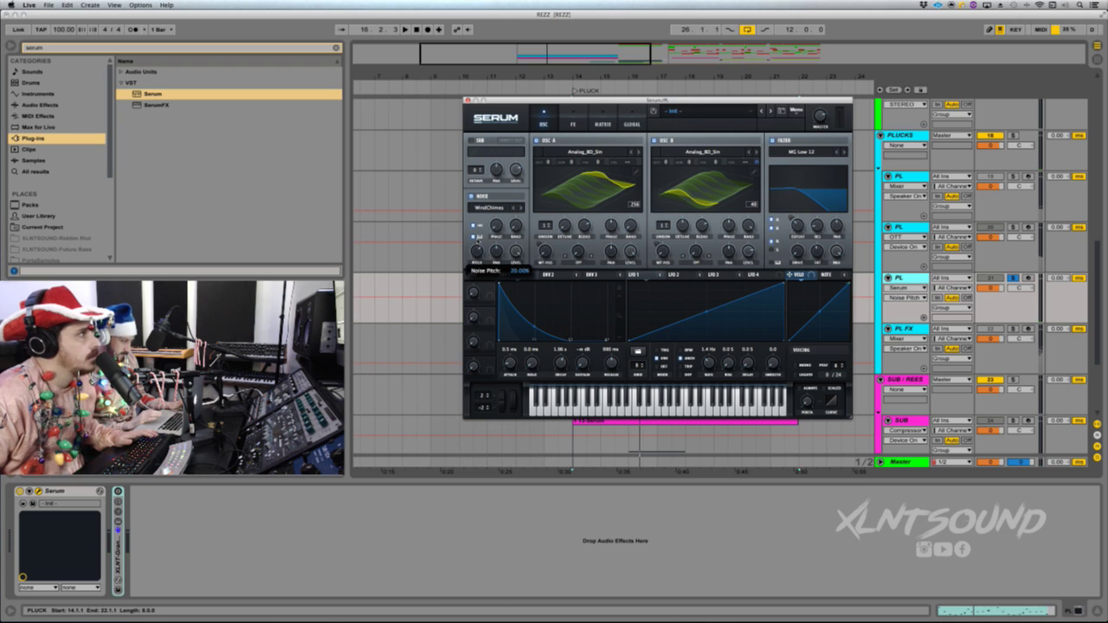
key("space")
left_click_drag(477, 242, 477, 245)
- Return to the original pluck track and check its Serum patch, closing the editor when done
left_click(903, 228)
key("space")
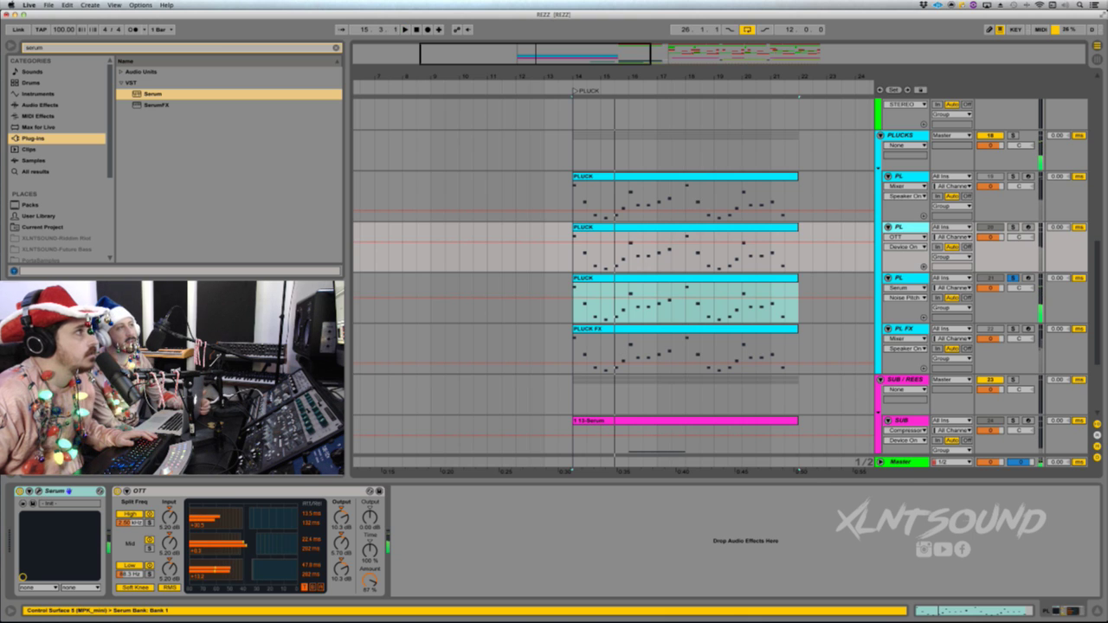
left_click(39, 491)
left_click(469, 101)
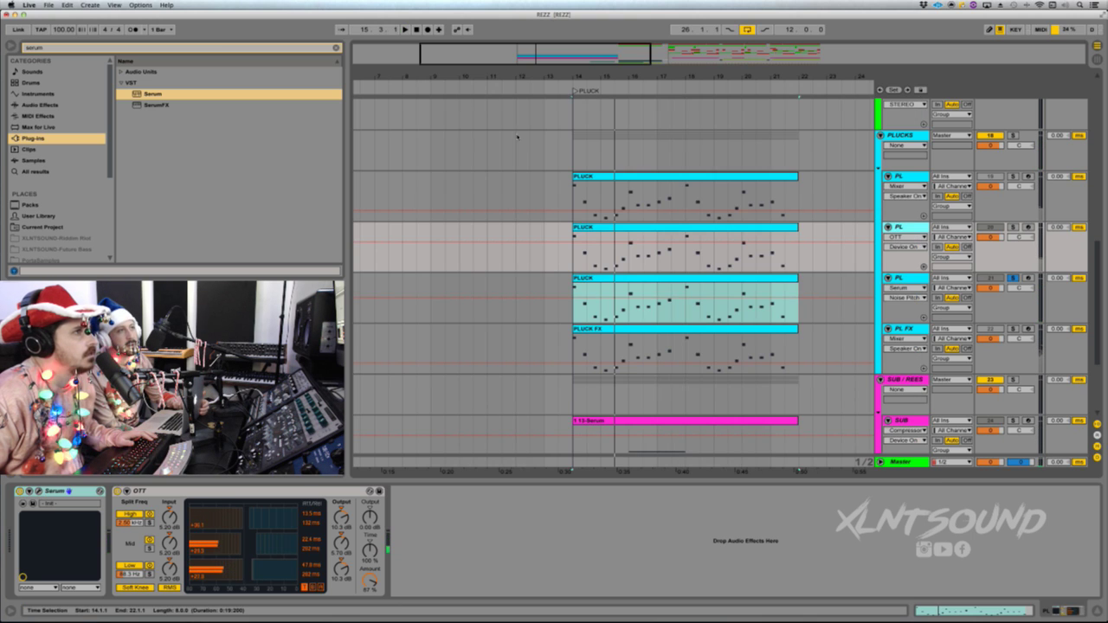
- Fold the effect rack on the PL FX track and inspect its Serum patch for comparison with the duplicated pluck
left_click(903, 279)
left_click(904, 329)
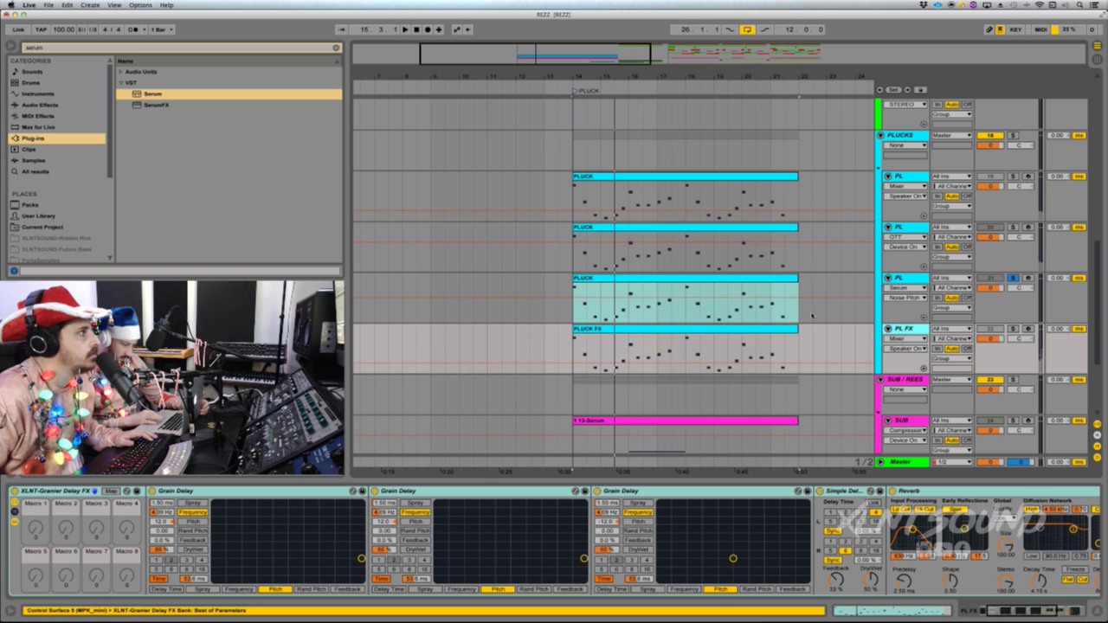
double_click(76, 492)
scroll(32, 537, "left", 3)
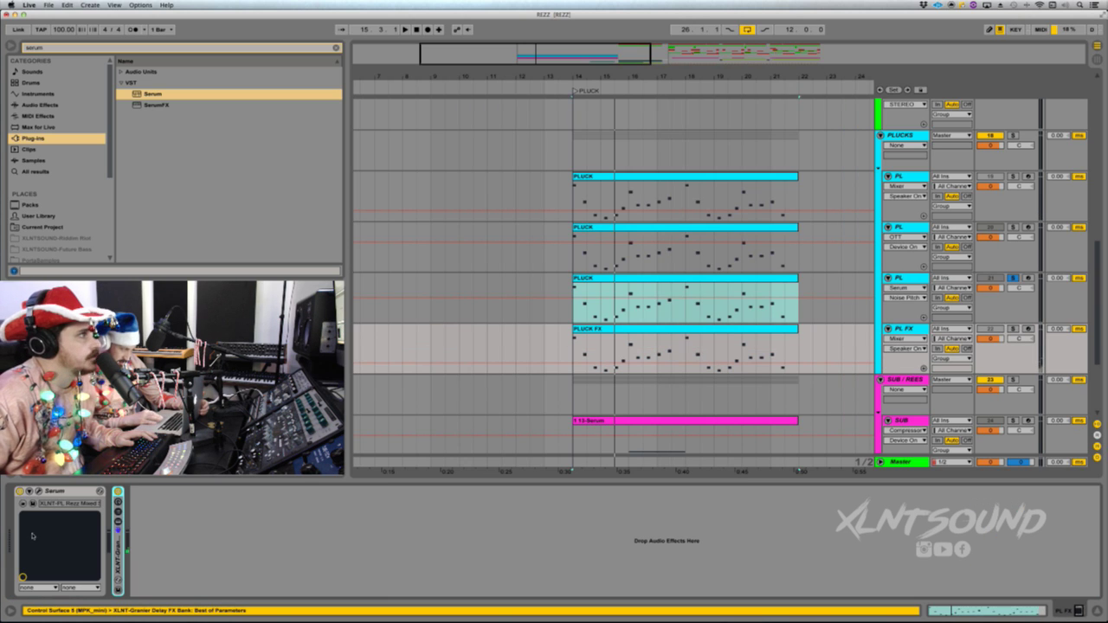
left_click(38, 491)
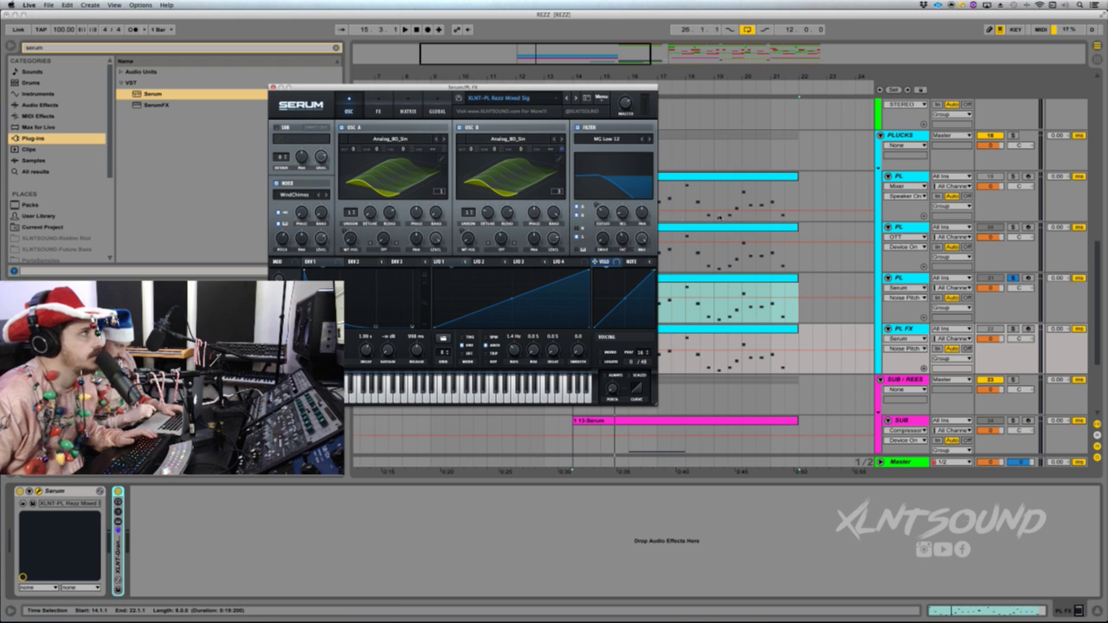
left_click_drag(517, 87, 645, 100)
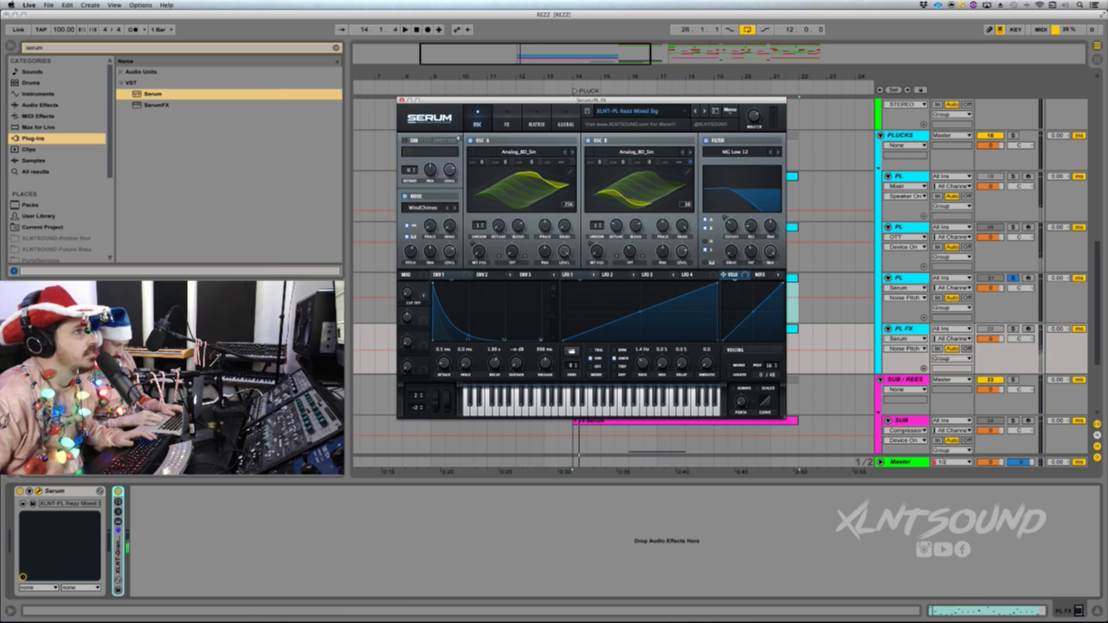
left_click(401, 100)
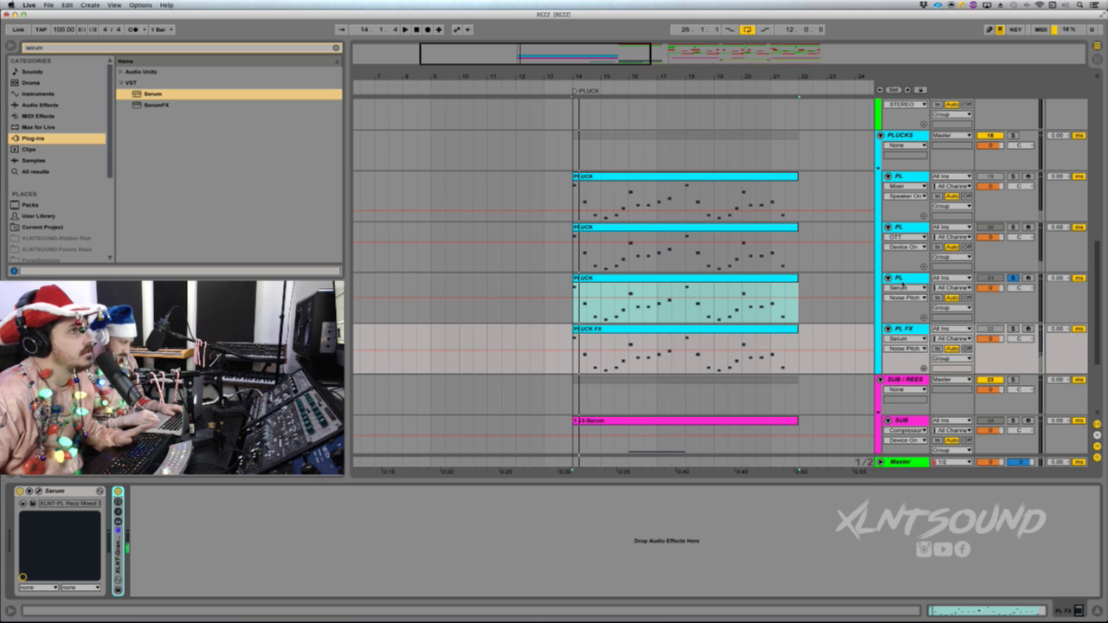
- Audition the duplicated pluck, unfold its XLNT-Granier Delay FX rack, and activate the rack
left_click(900, 279)
key("space")
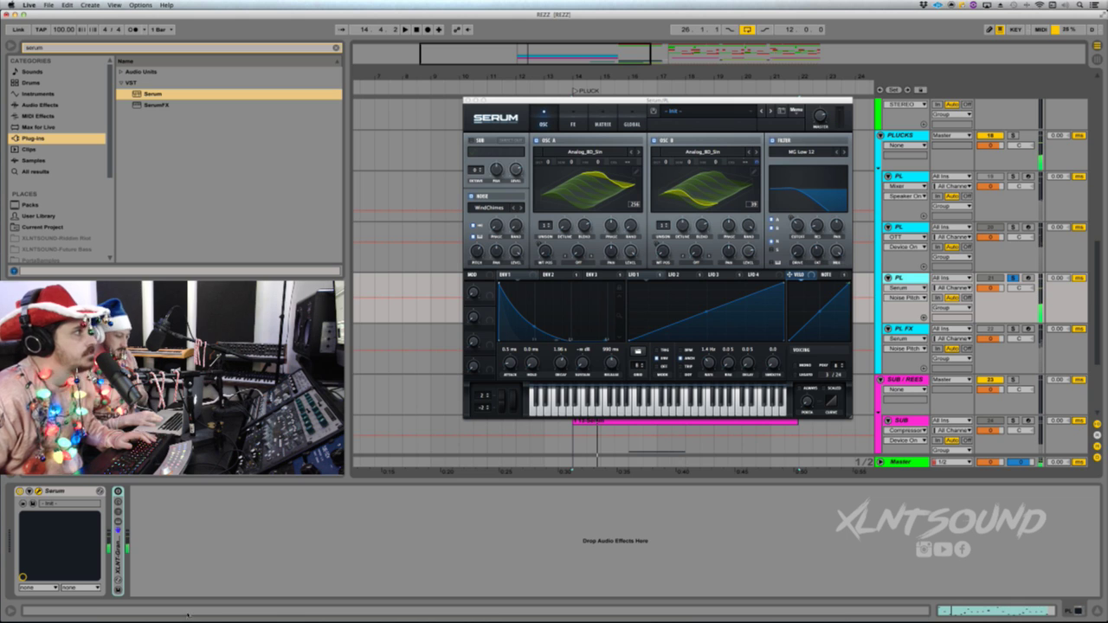
double_click(118, 556)
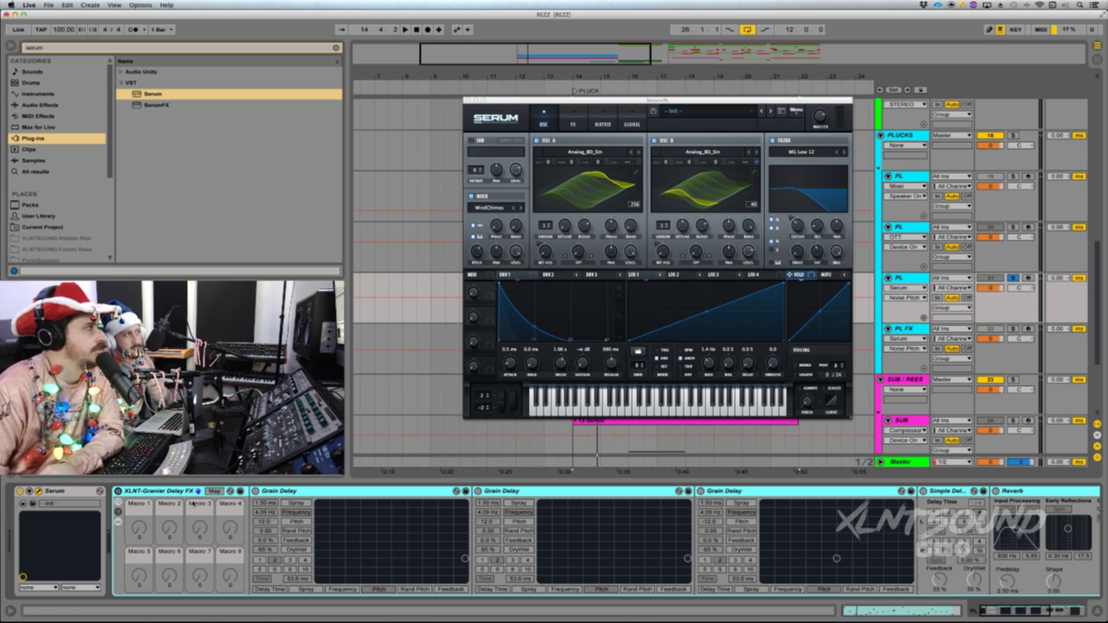
left_click(119, 492)
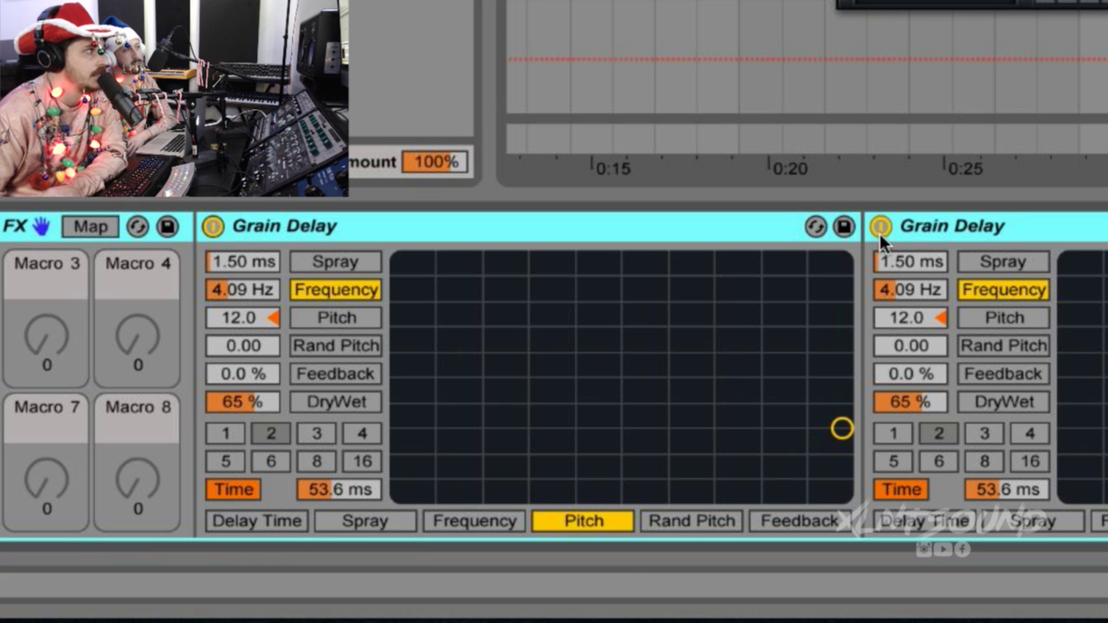
- Fold the second and third Grain Delays, the Simple Delay and the Reverb inside the rack
double_click(1004, 225)
double_click(1004, 225)
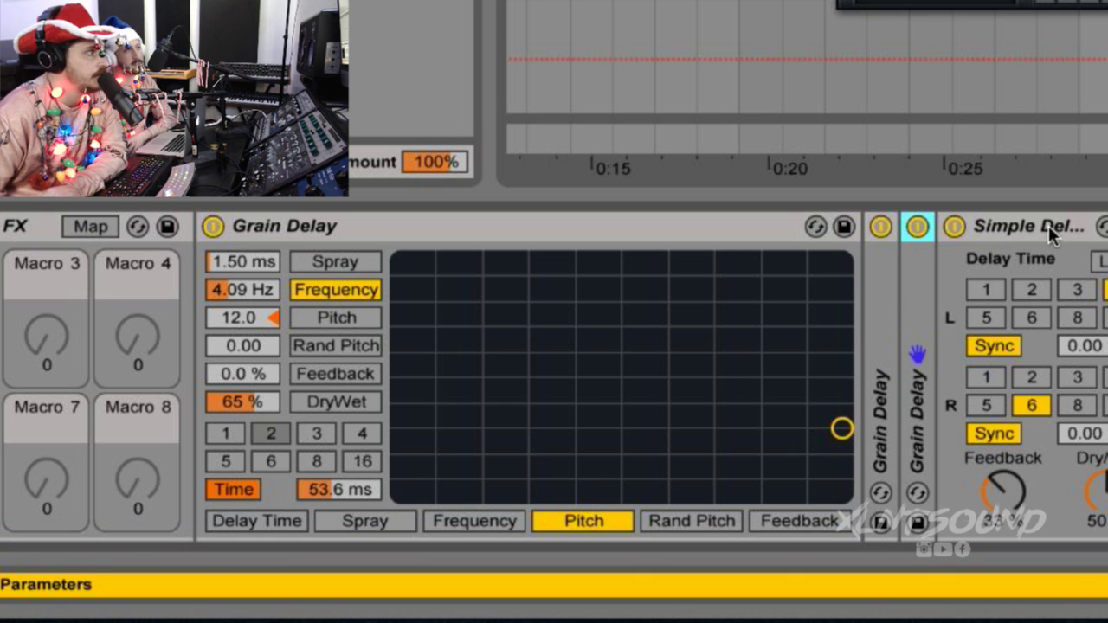
double_click(1048, 225)
double_click(1056, 227)
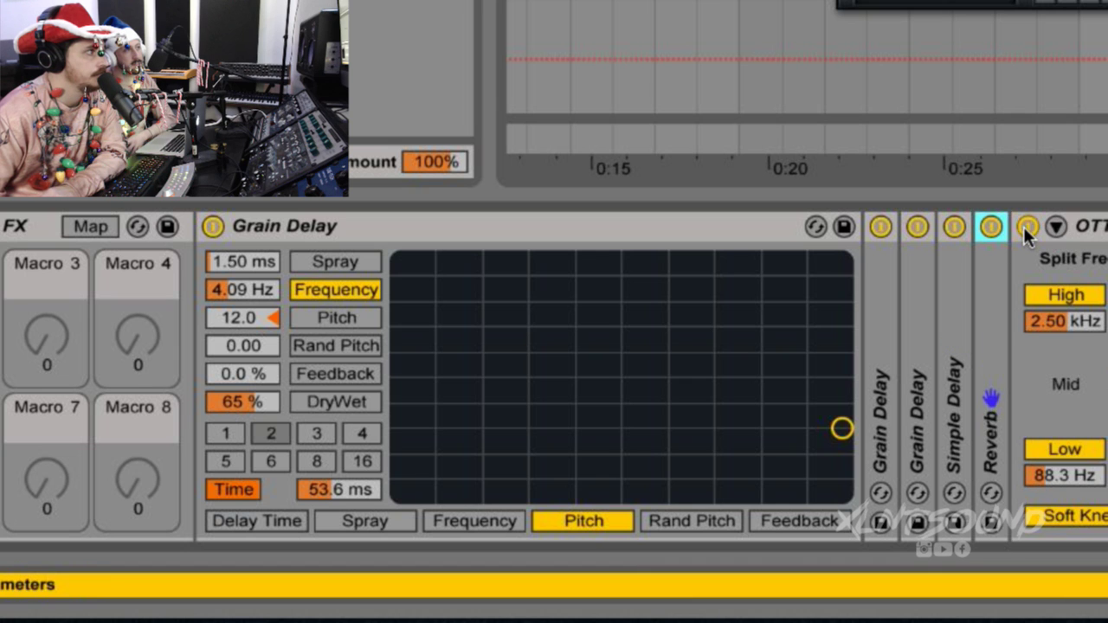
- Deactivate the OTT, Reverb, Simple Delay, and the third and second Grain Delays, leaving only the first Grain Delay on
left_click(1028, 226)
left_click(991, 226)
left_click(952, 226)
left_click(917, 226)
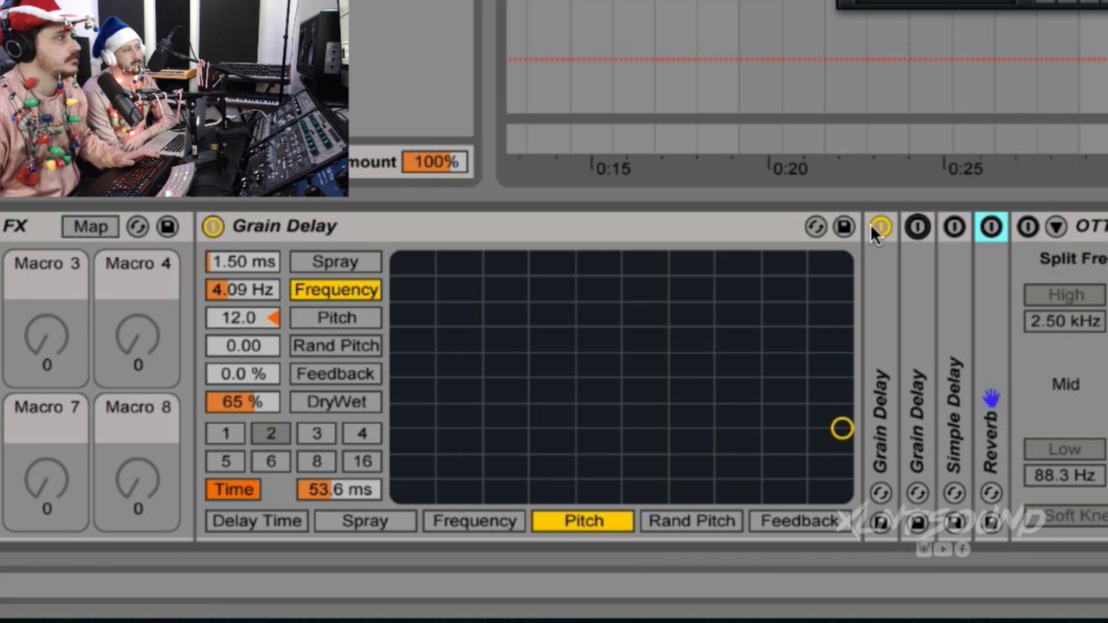
left_click(878, 226)
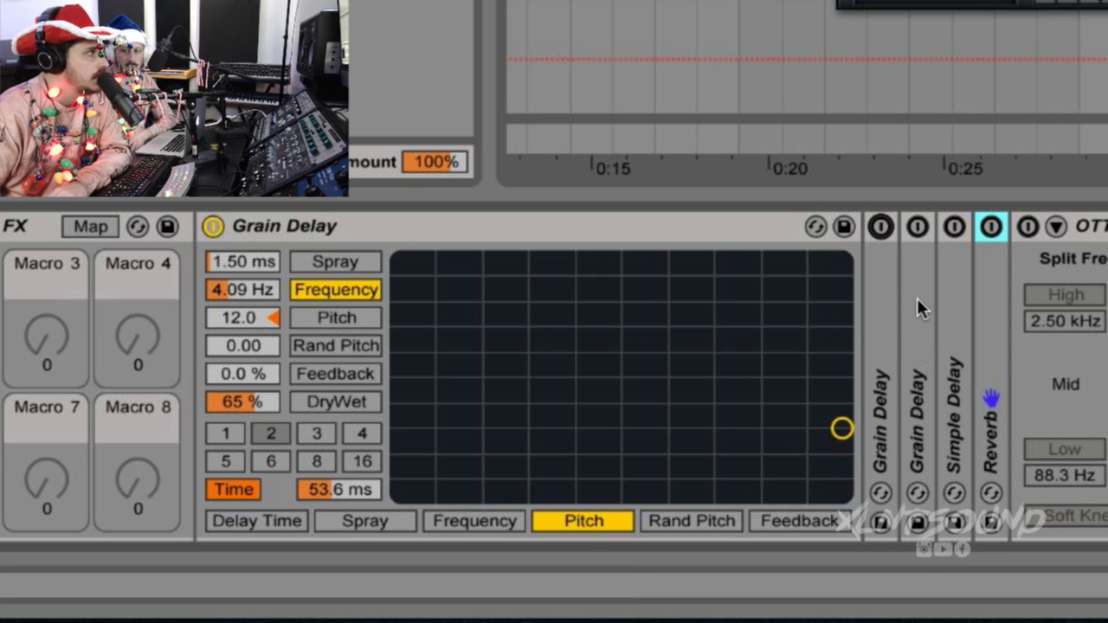
- Unfold and activate the second and third Grain Delays in the rack, toggling the second off and on for comparison
double_click(882, 310)
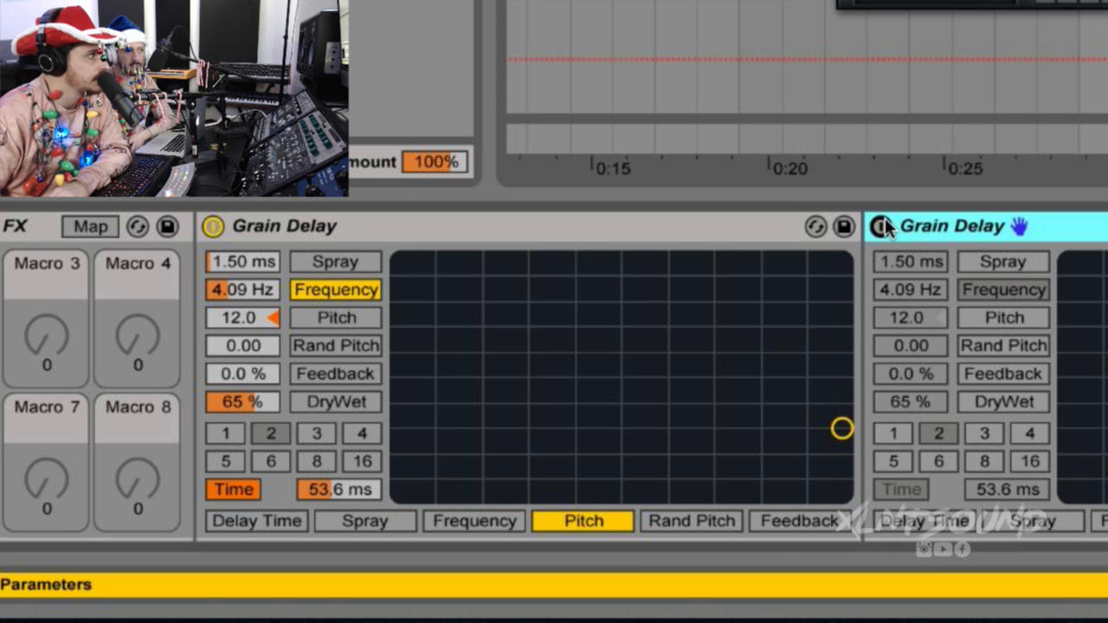
left_click(885, 227)
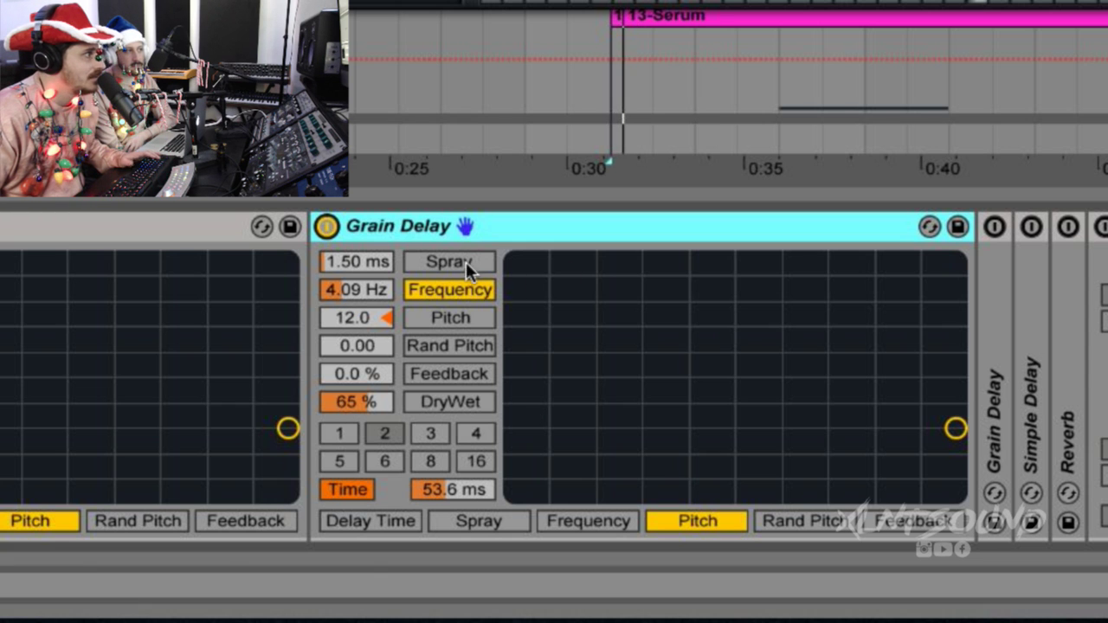
left_click(324, 232)
left_click(324, 228)
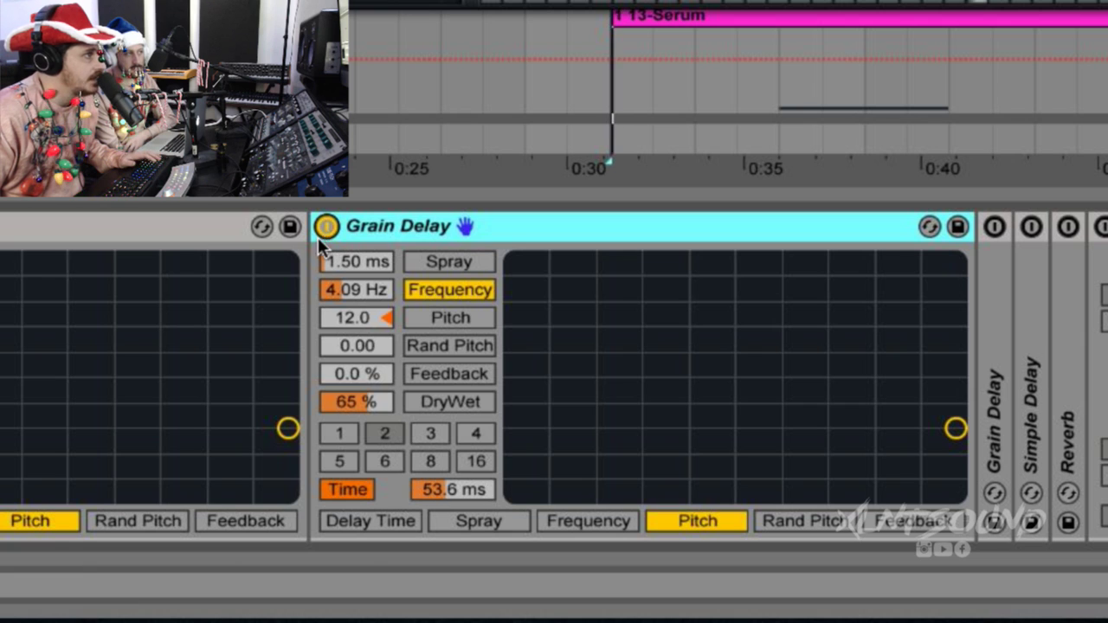
double_click(992, 355)
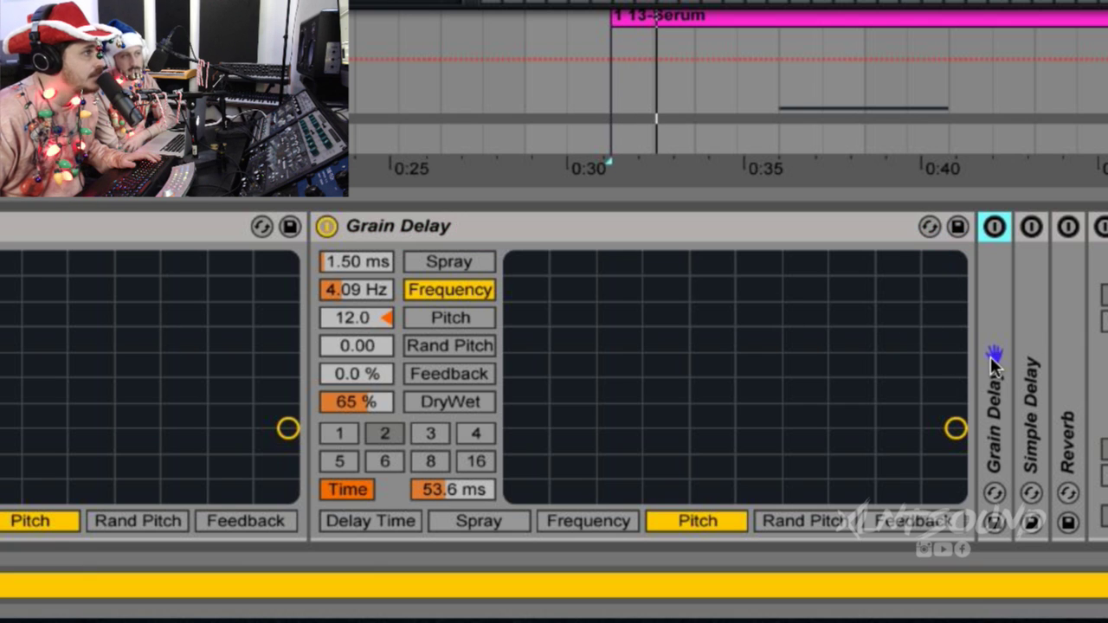
left_click(993, 228)
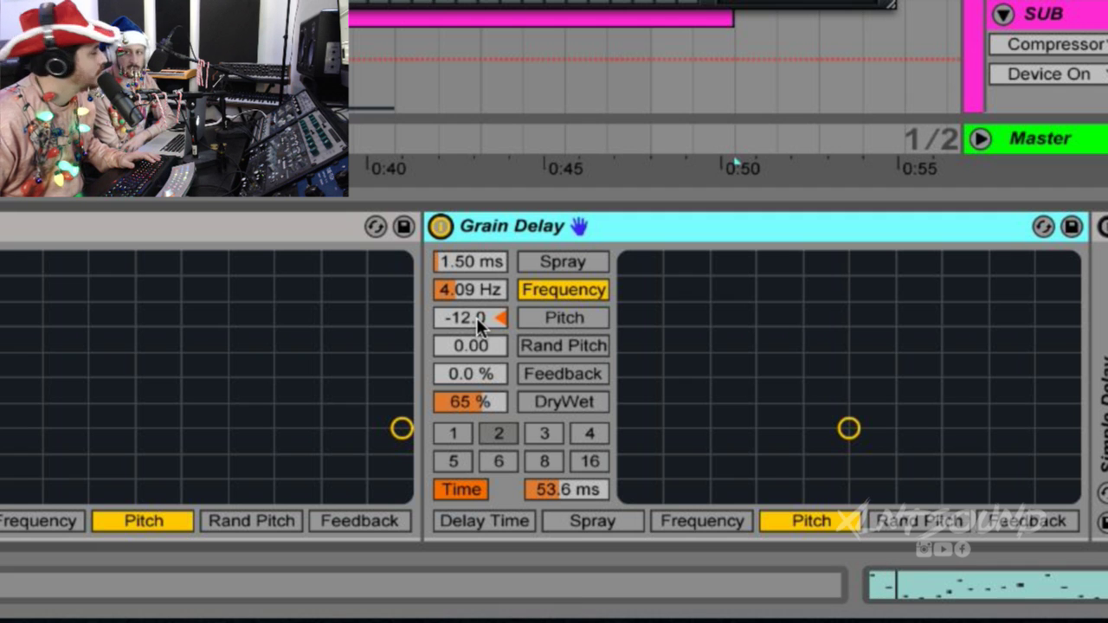
- Activate and unfold the Simple Delay, and inspect its Feedback and Dry/Wet settings
scroll(945, 291, "right", 1)
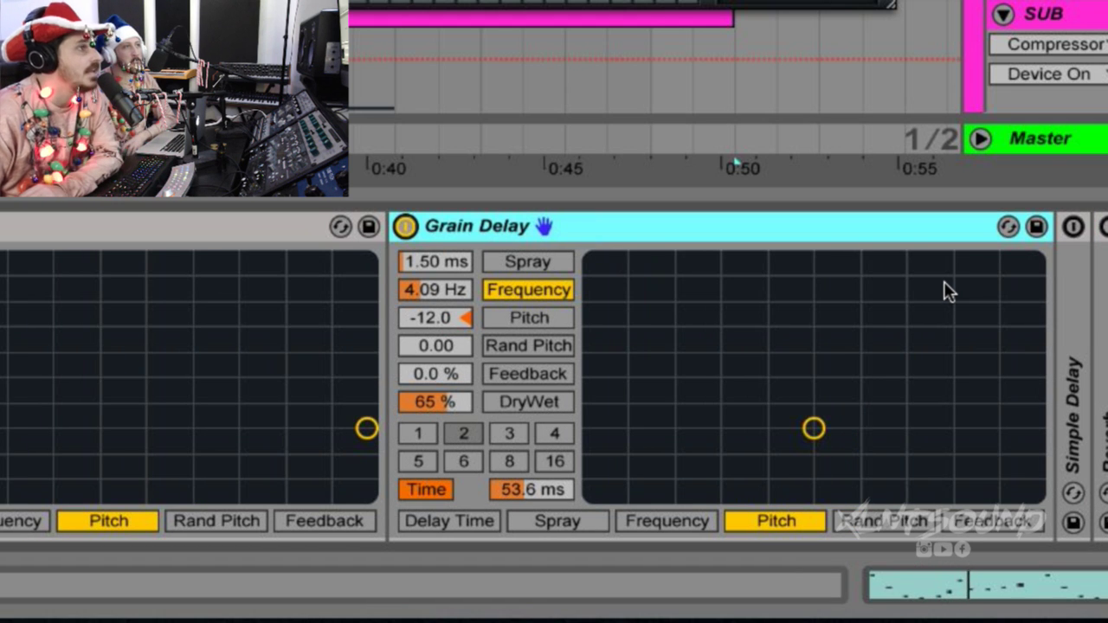
left_click(1073, 227)
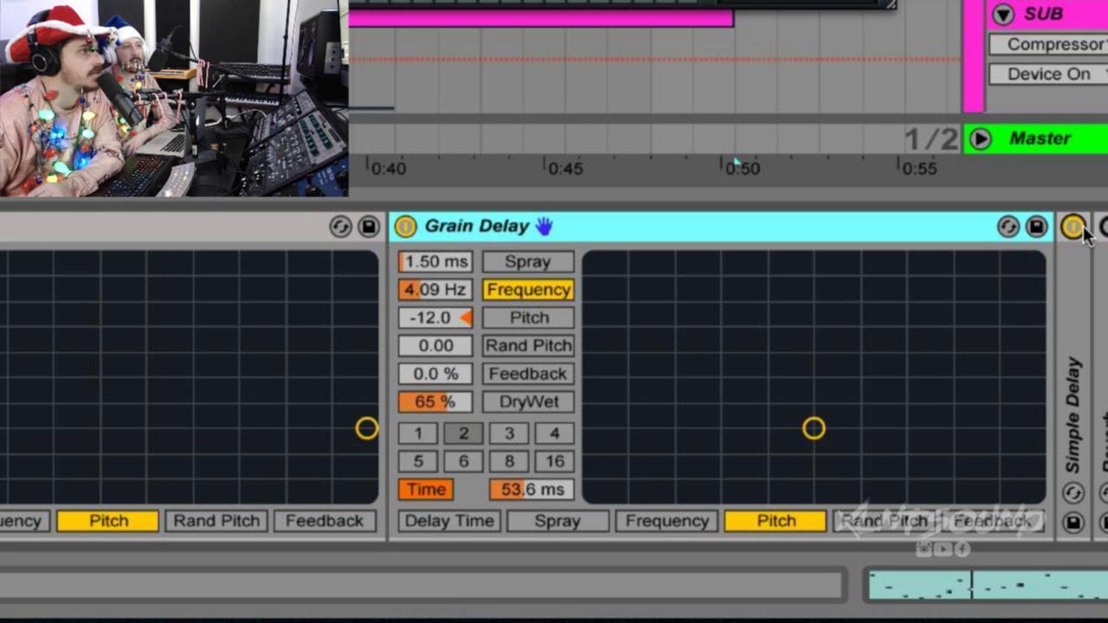
double_click(1073, 317)
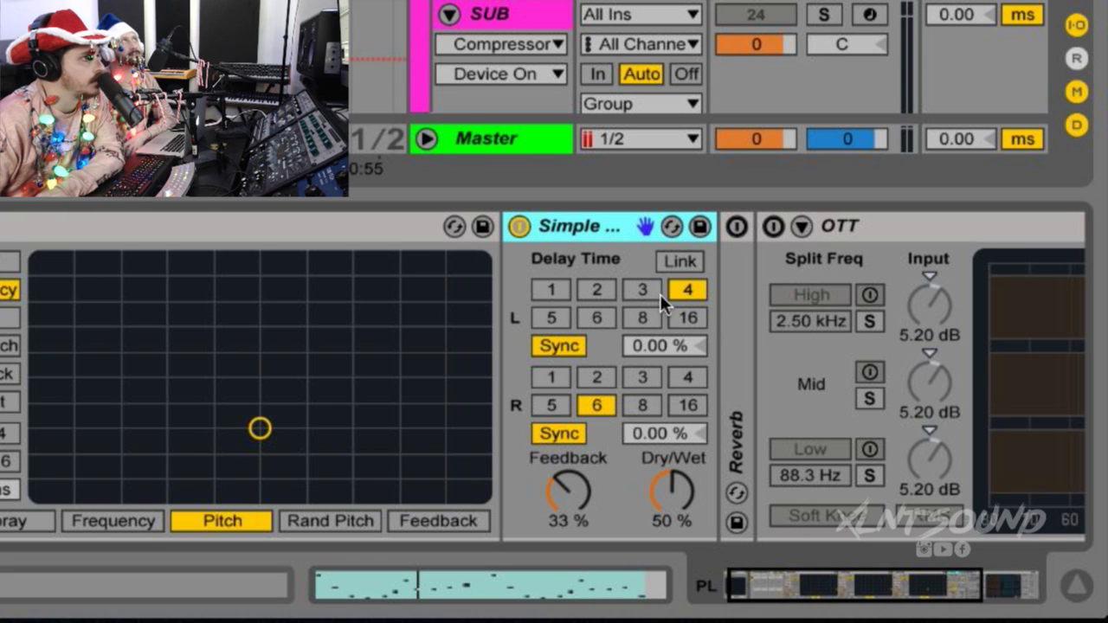
left_click(568, 485)
left_click(671, 495)
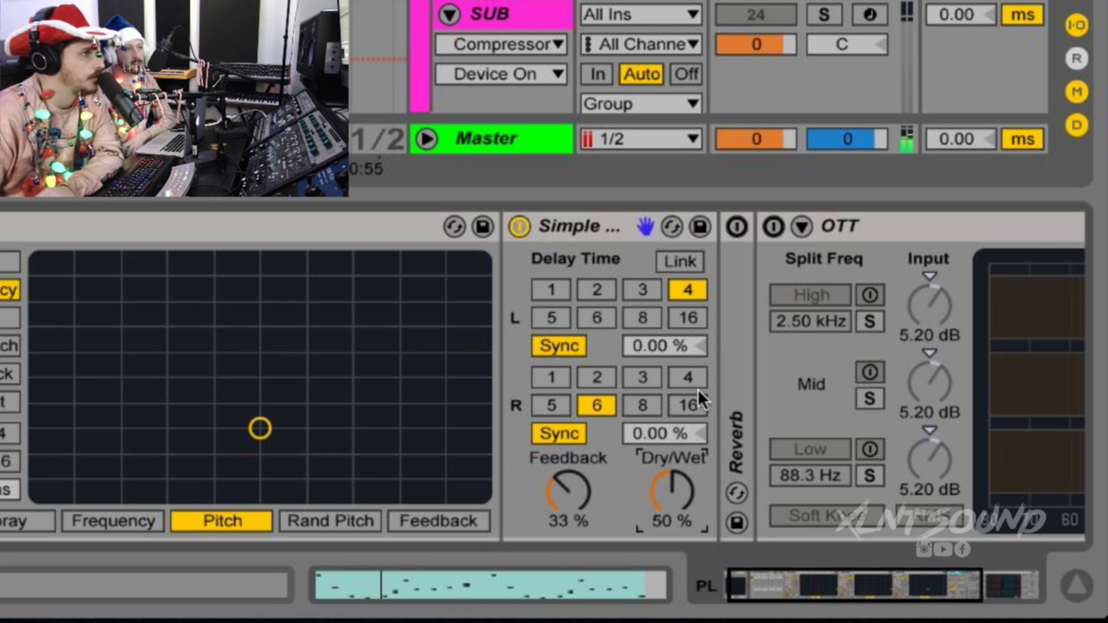
- Unfold and activate the Reverb, and set its input filter to 794 Hz with a bandwidth of 5.81
double_click(737, 368)
left_click(736, 226)
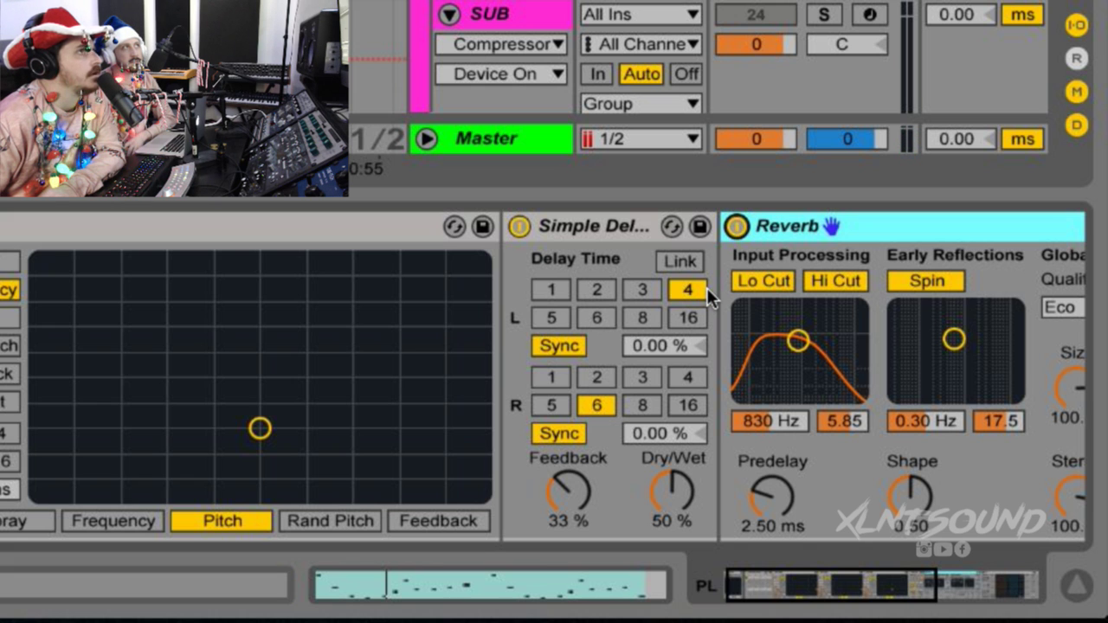
scroll(706, 288, "right", 2)
scroll(707, 291, "right", 8)
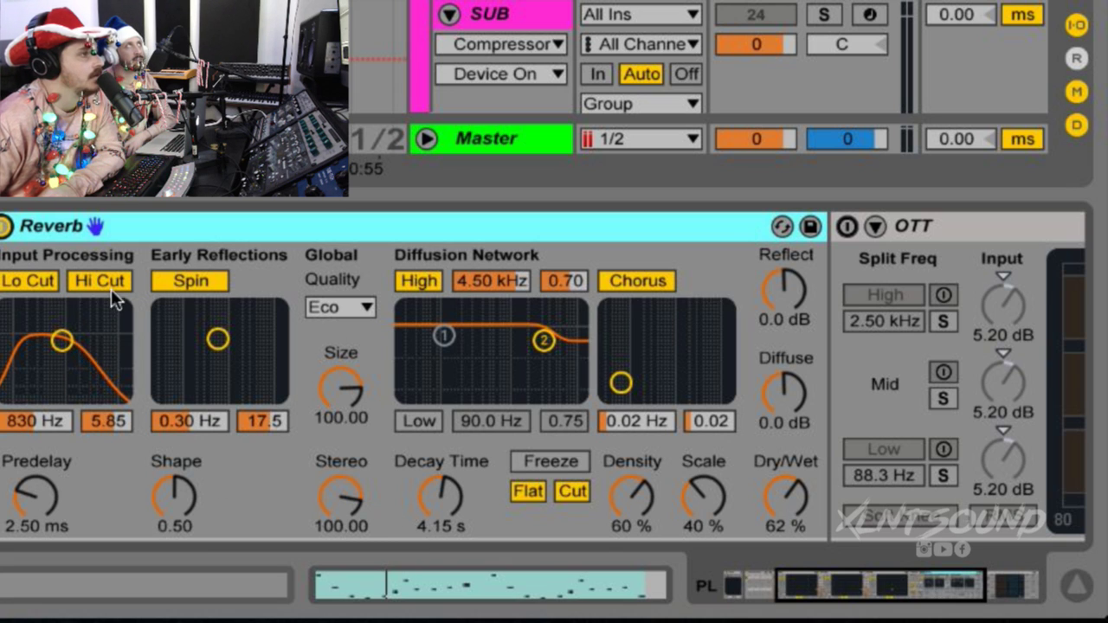
left_click_drag(61, 339, 59, 340)
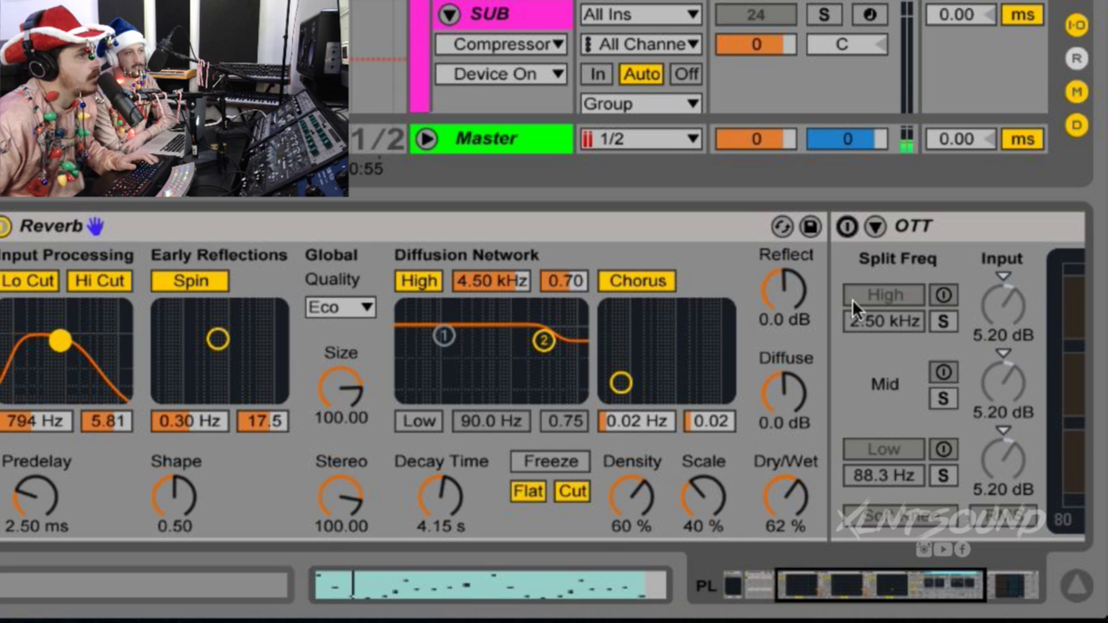
- Activate the OTT ending the rack, and audition the pluck through the full effect chain with the Serum window closed
scroll(838, 342, "right", 10)
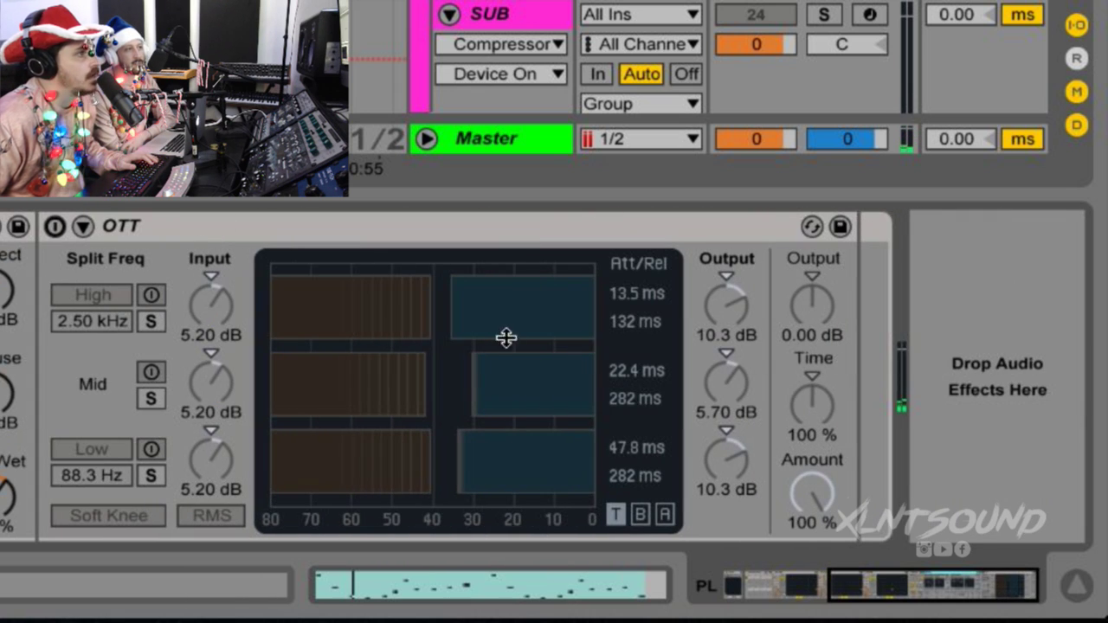
left_click(55, 227)
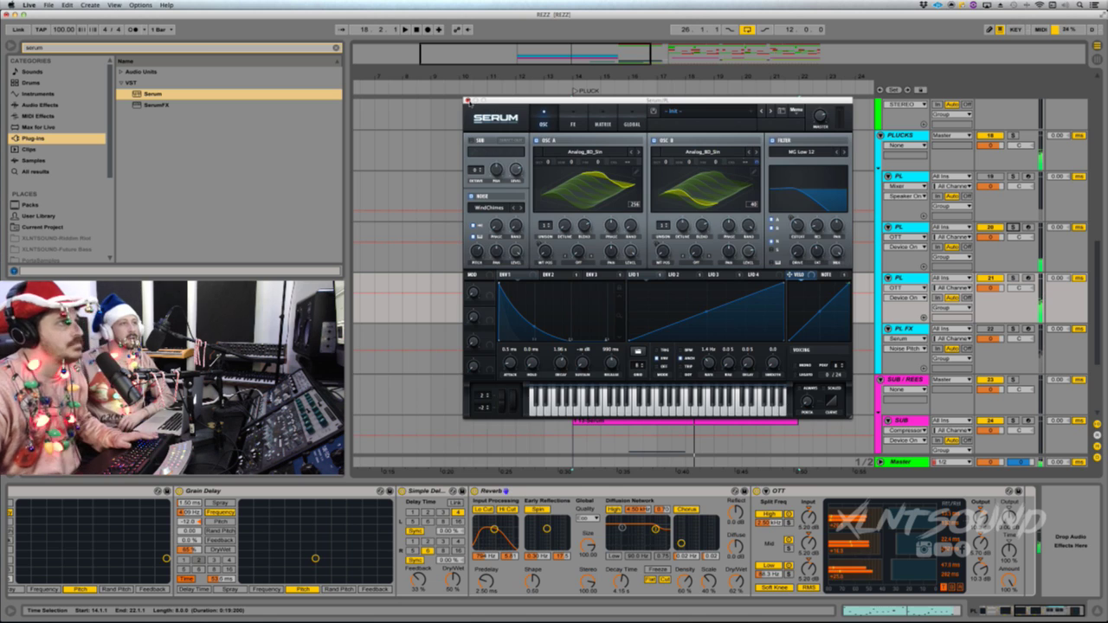
left_click(468, 100)
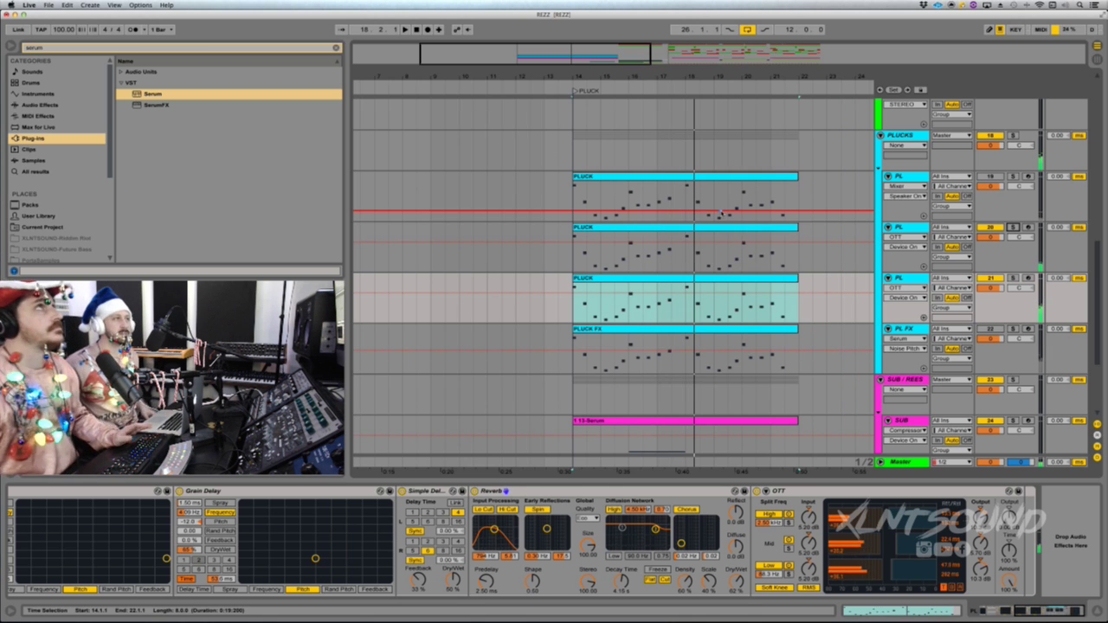
key("space")
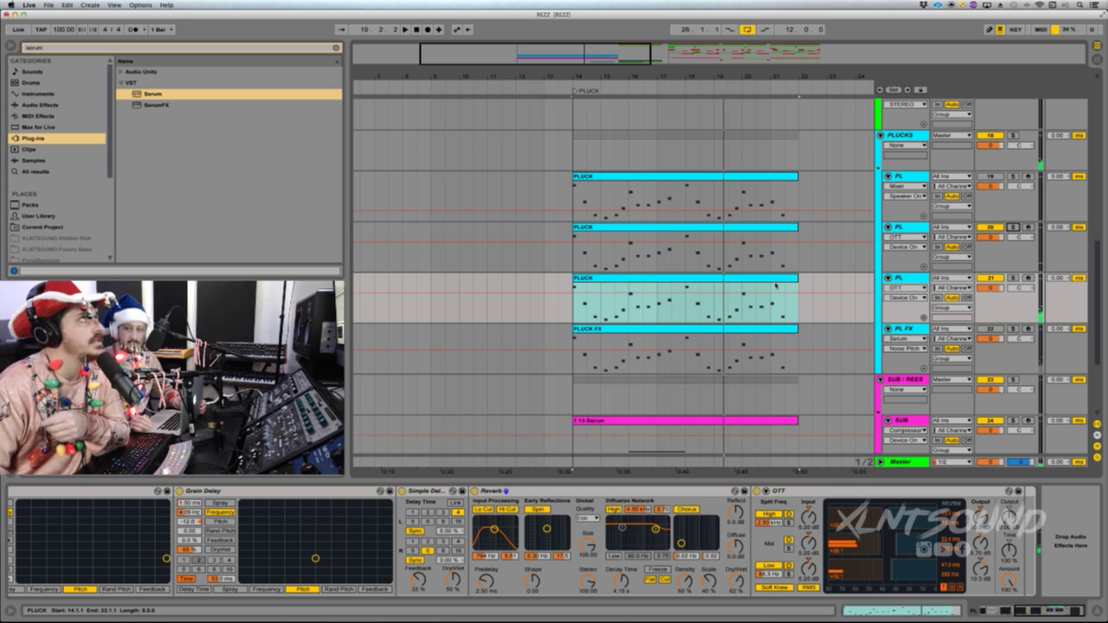
- Play the arrangement from bar 25, just before the DROP marker, and look over the tracks below the plucks
scroll(776, 285, "right", 10)
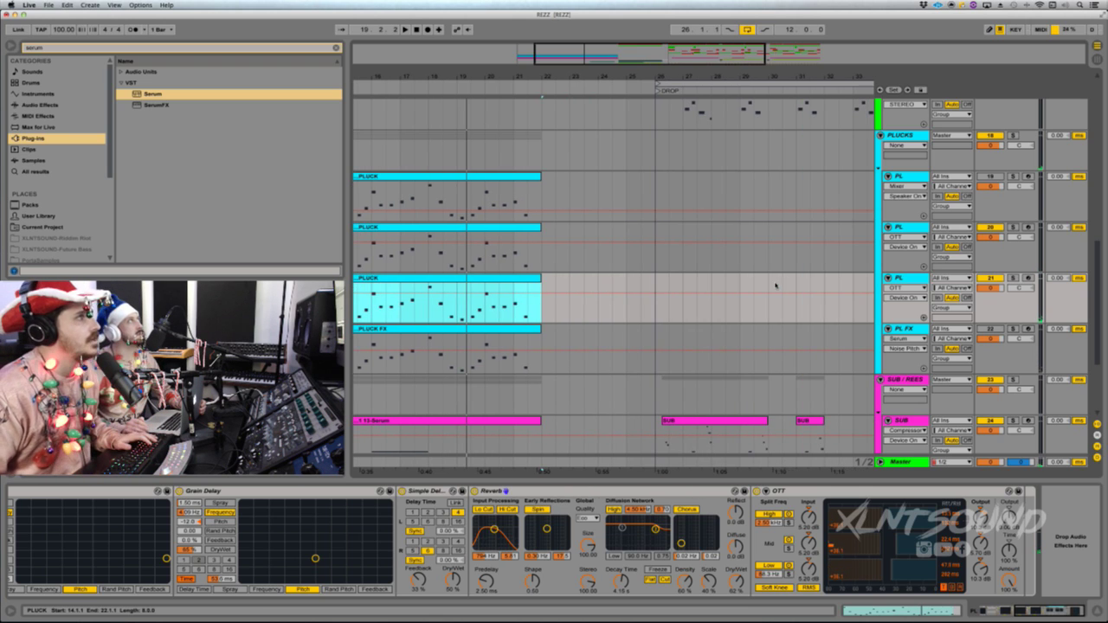
left_click(631, 146)
key("space")
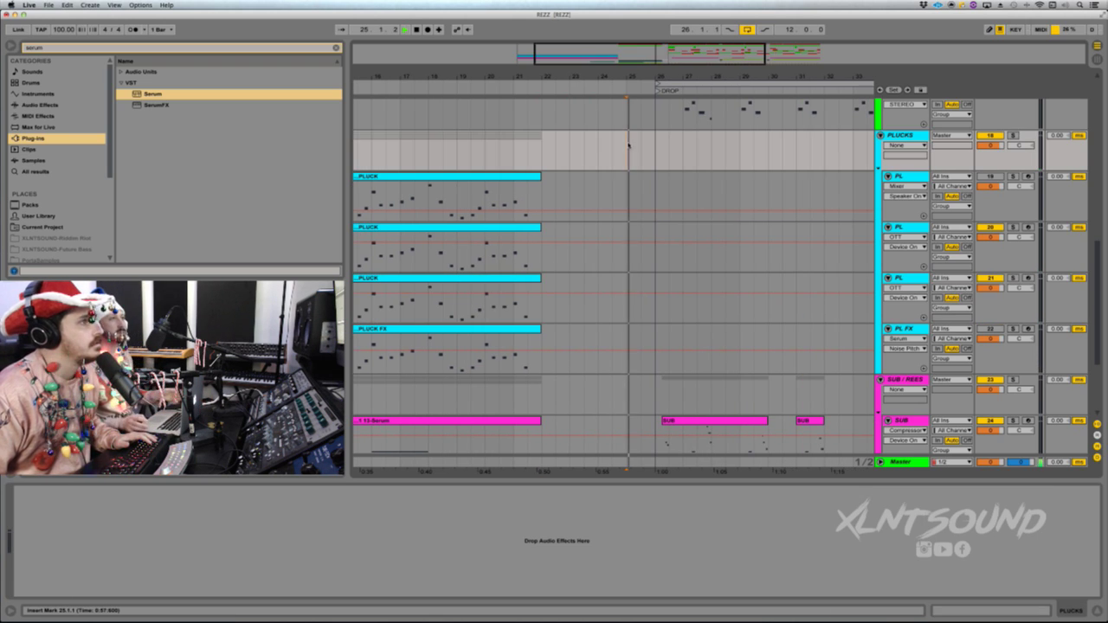
scroll(631, 148, "down", 5)
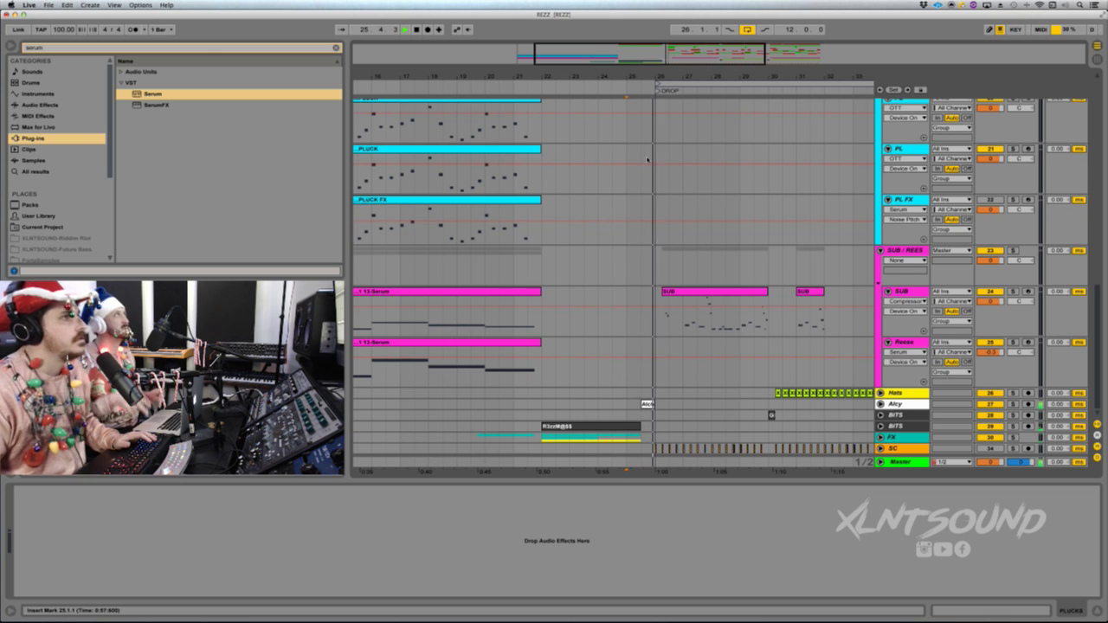